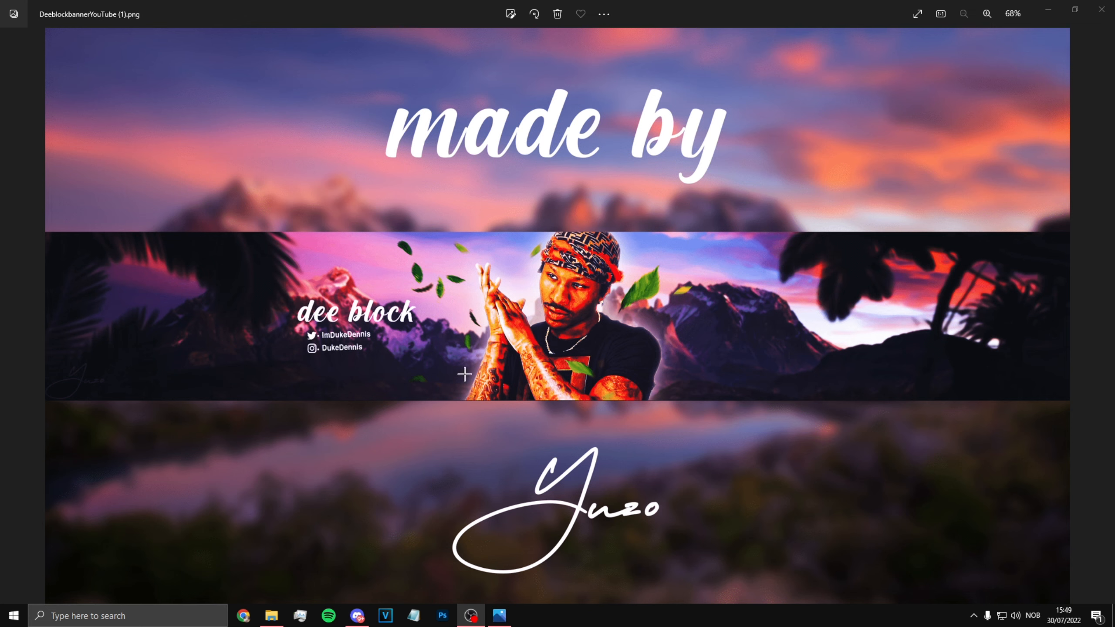
# Examine the finished YouTube banner up close, including the portrait, title, social handles and background.
pyautogui.scroll(6, 475, 337)
pyautogui.scroll(-6, 542, 342)
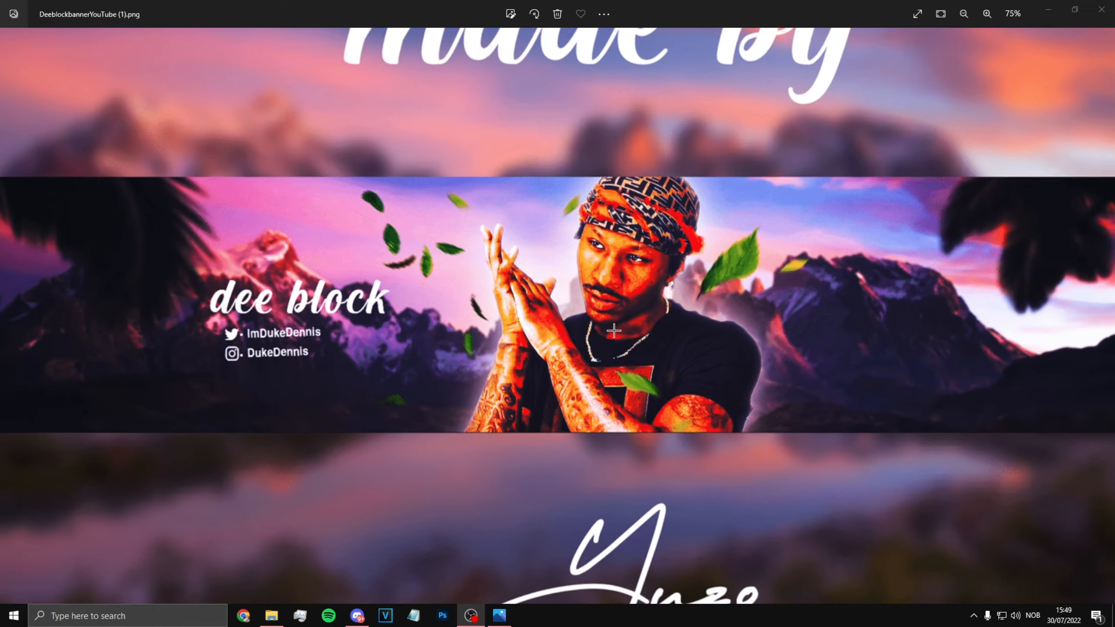
pyautogui.scroll(1, 582, 319)
pyautogui.scroll(-1, 582, 319)
pyautogui.scroll(5, 316, 325)
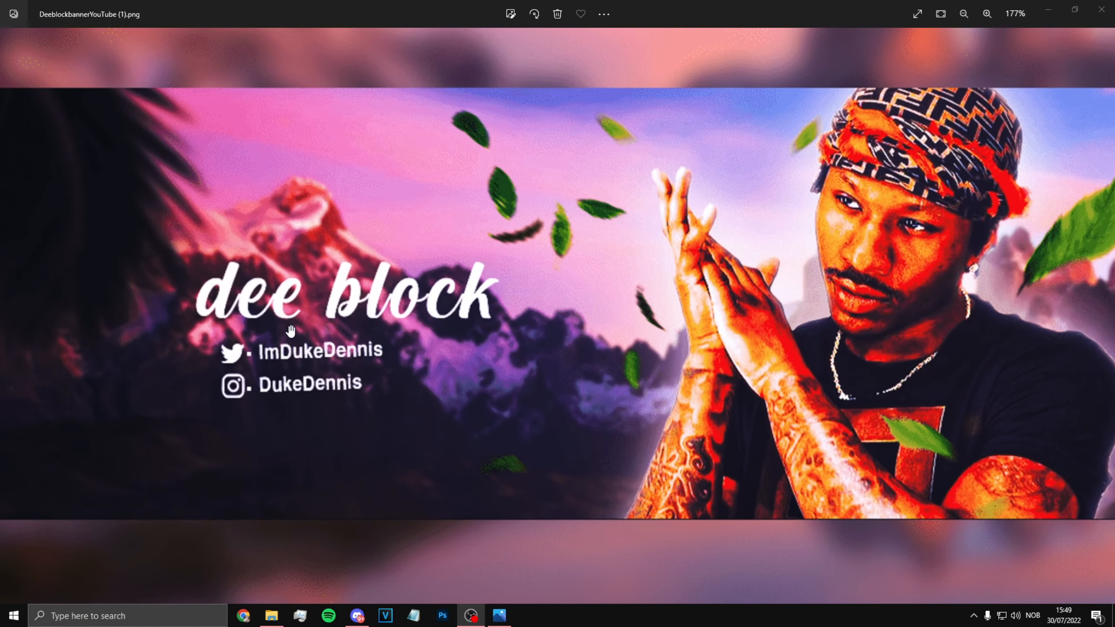
pyautogui.scroll(-5, 245, 334)
pyautogui.scroll(5, 248, 342)
pyautogui.scroll(-5, 481, 347)
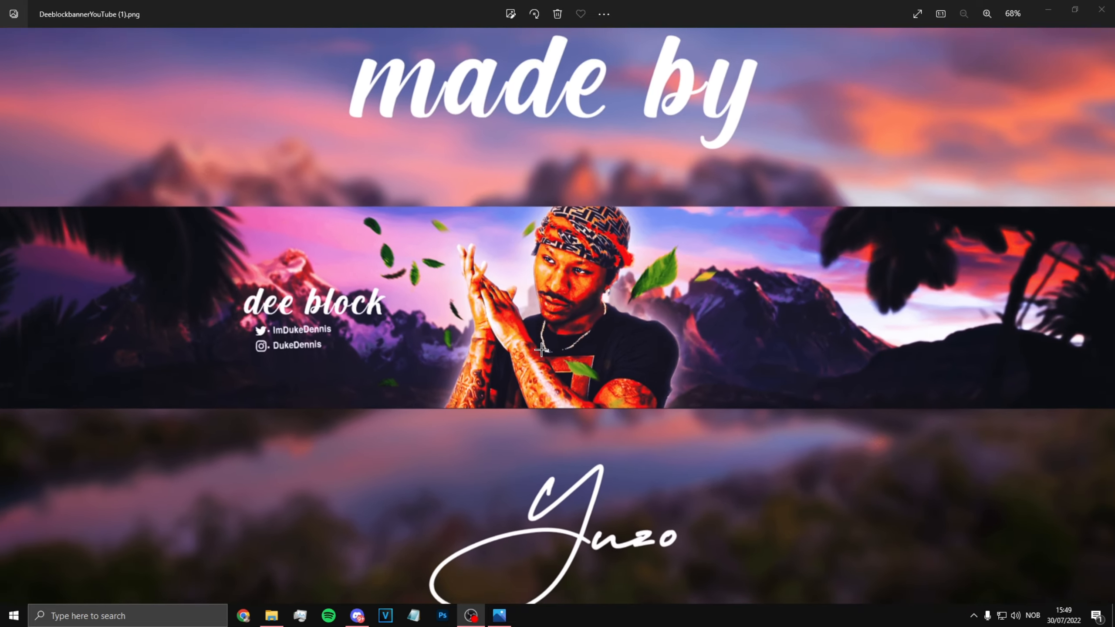
pyautogui.scroll(3, 492, 309)
pyautogui.scroll(-3, 468, 291)
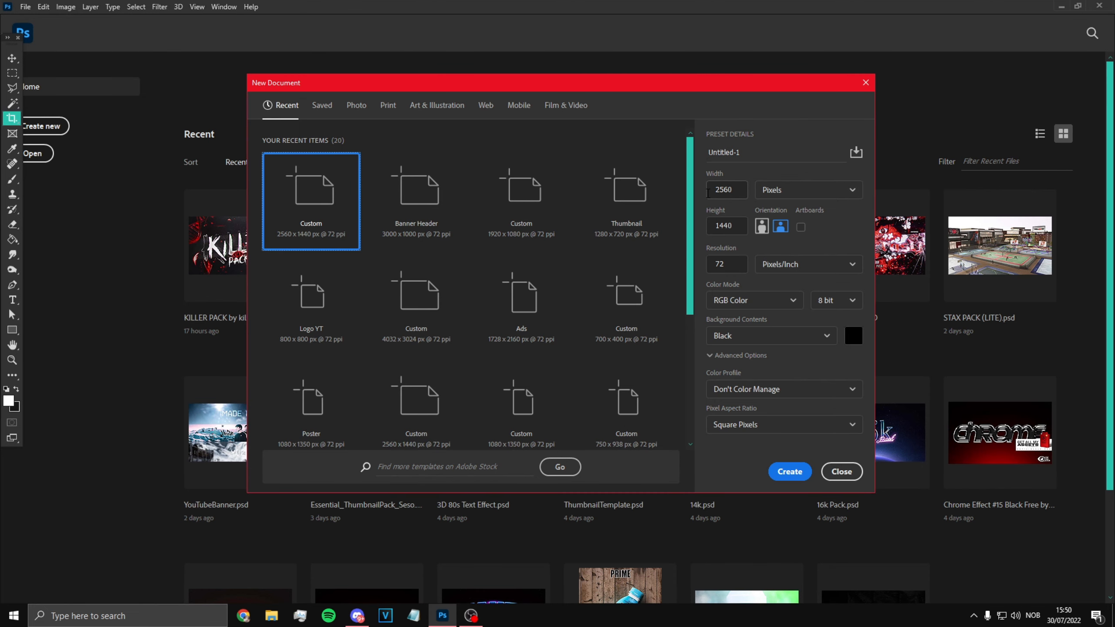
# Create a new 2560 × 1440 pixel document at 72 pixels/inch with a black background.
pyautogui.doubleClick(738, 192)
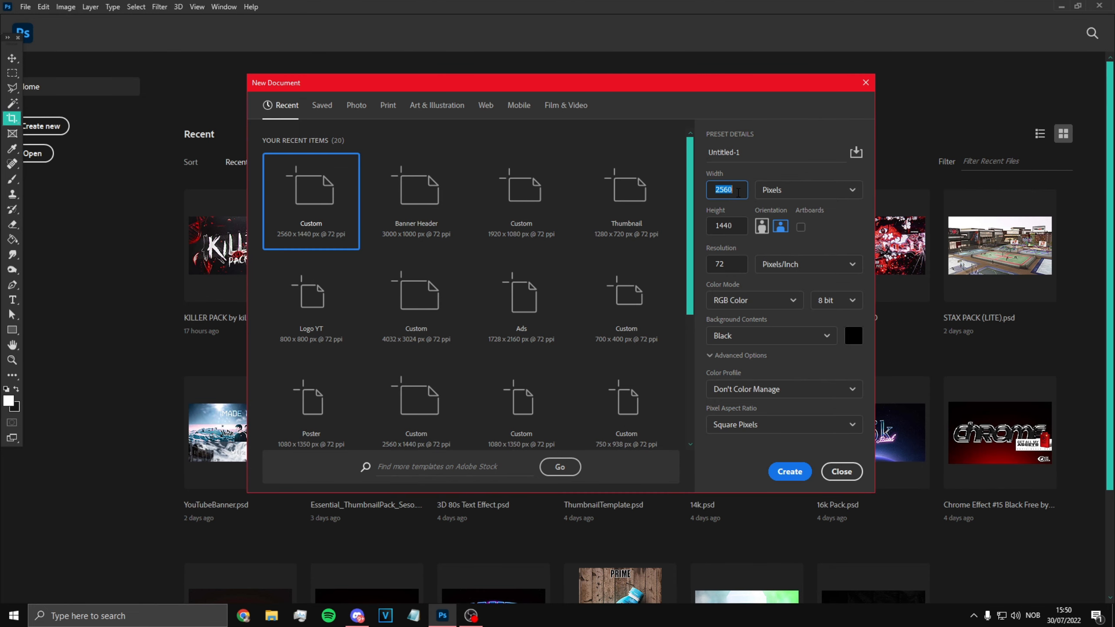
pyautogui.click(792, 472)
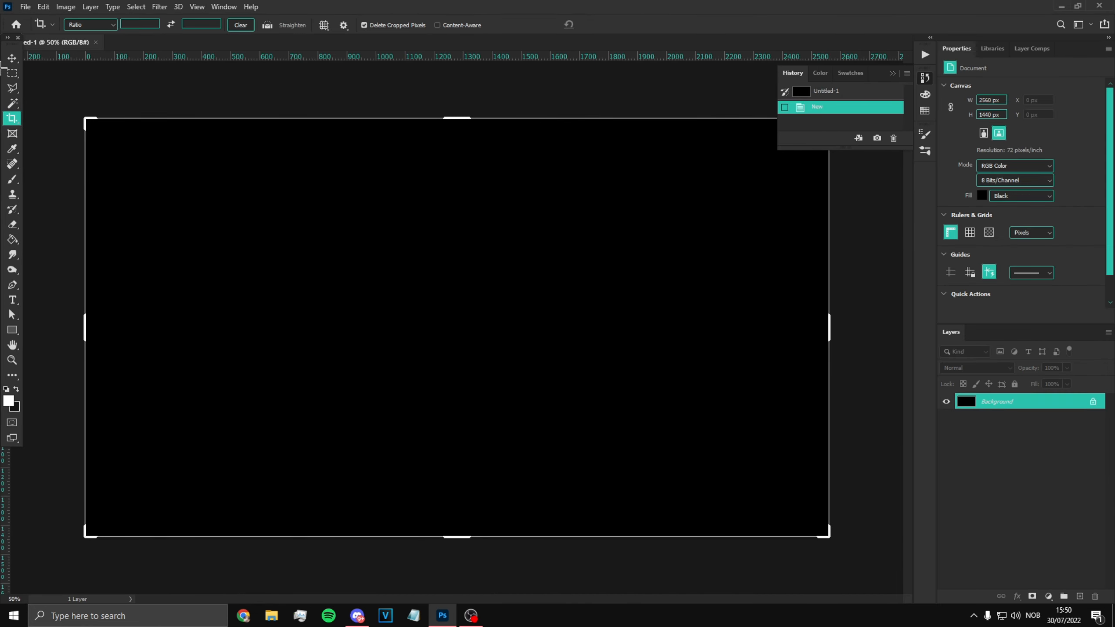
pyautogui.click(12, 56)
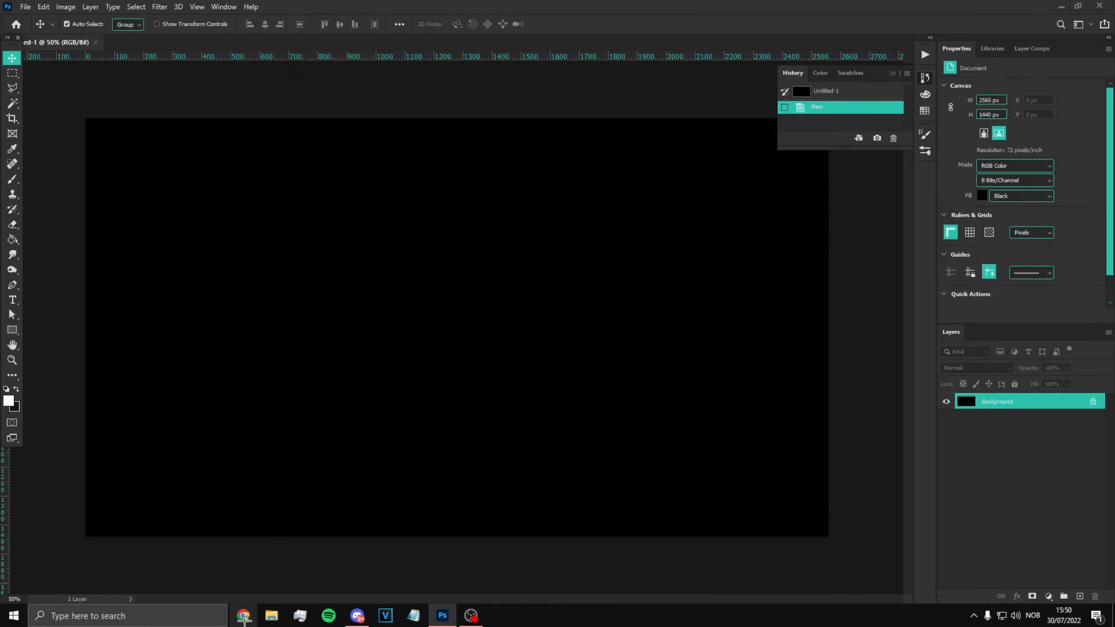
# Switch to Chrome and search Google Images for "youtube banner template".
pyautogui.click(244, 616)
pyautogui.write('youtube ban')
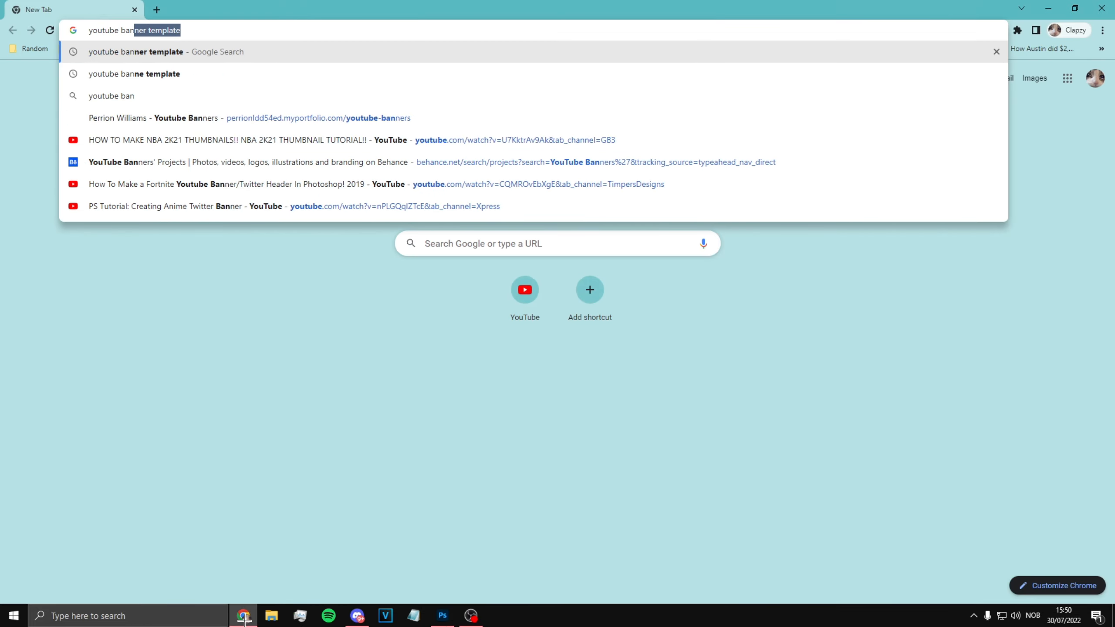
pyautogui.write('ner template')
pyautogui.press('Return')
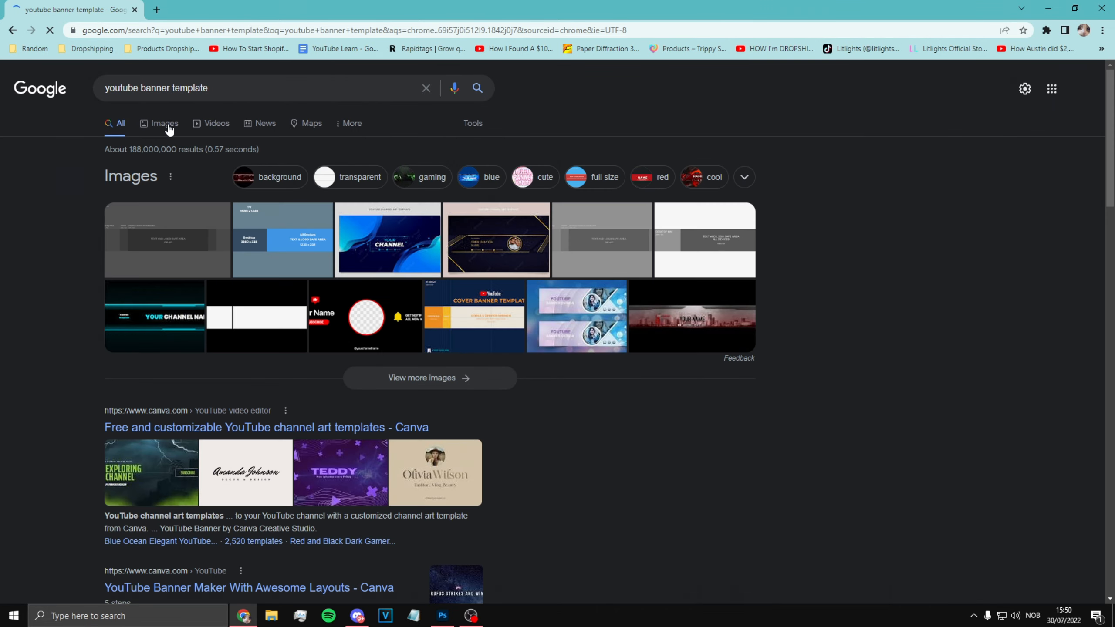
pyautogui.click(168, 124)
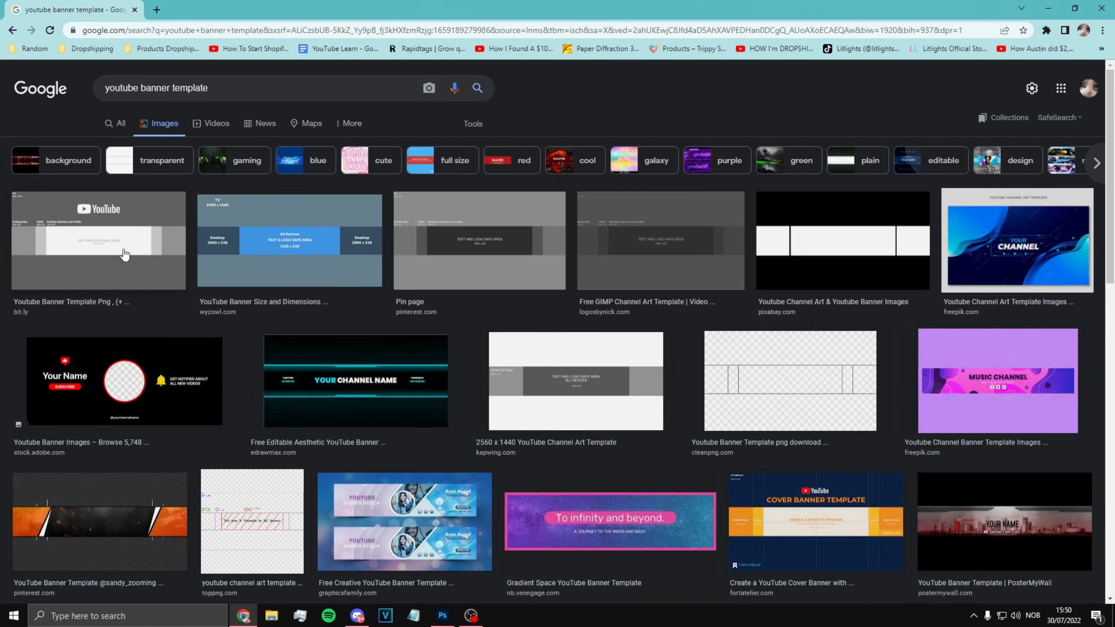
# Copy the grey "Free GIMP Channel Art Template" image from the results and paste it into the Photoshop document.
pyautogui.click(125, 252)
pyautogui.click(507, 147)
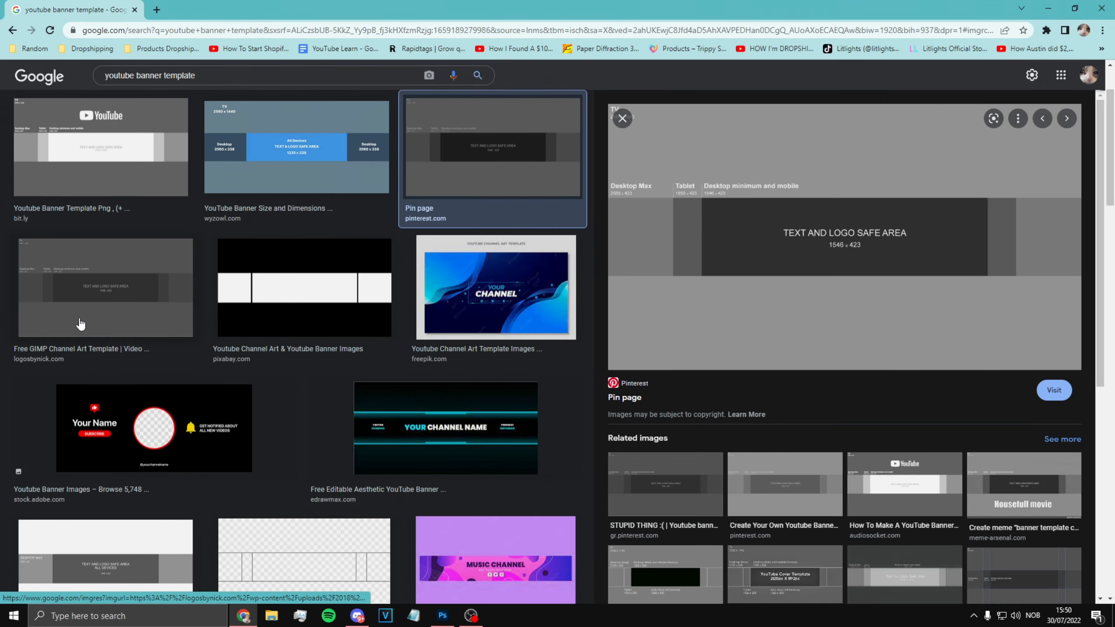
pyautogui.click(169, 336)
pyautogui.rightClick(893, 238)
pyautogui.click(941, 380)
pyautogui.click(443, 615)
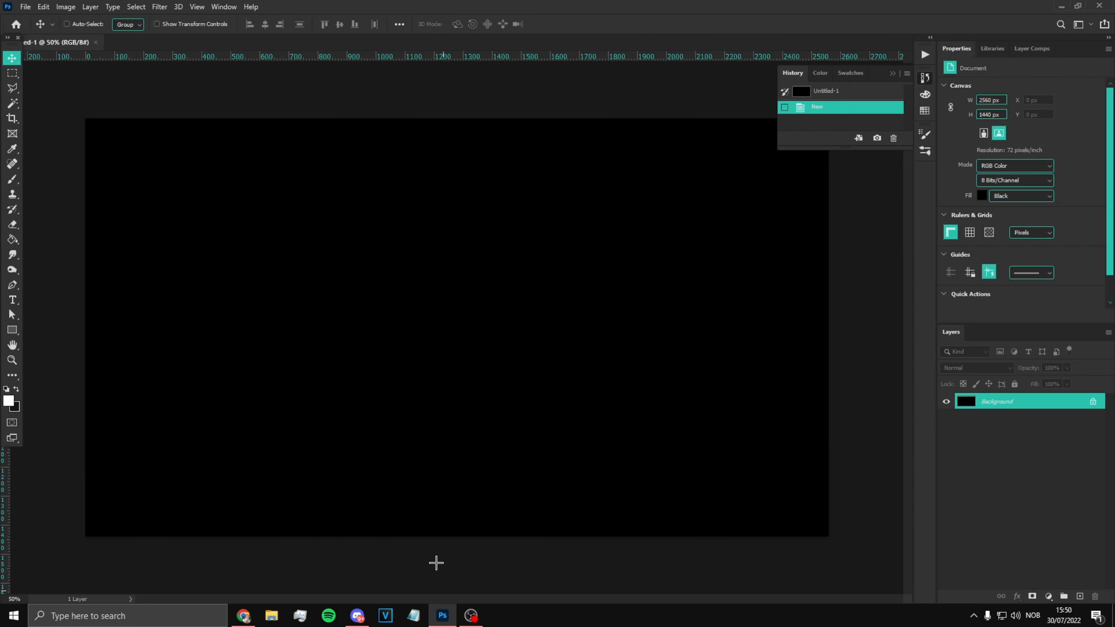
pyautogui.hotkey('ctrl', 'v')
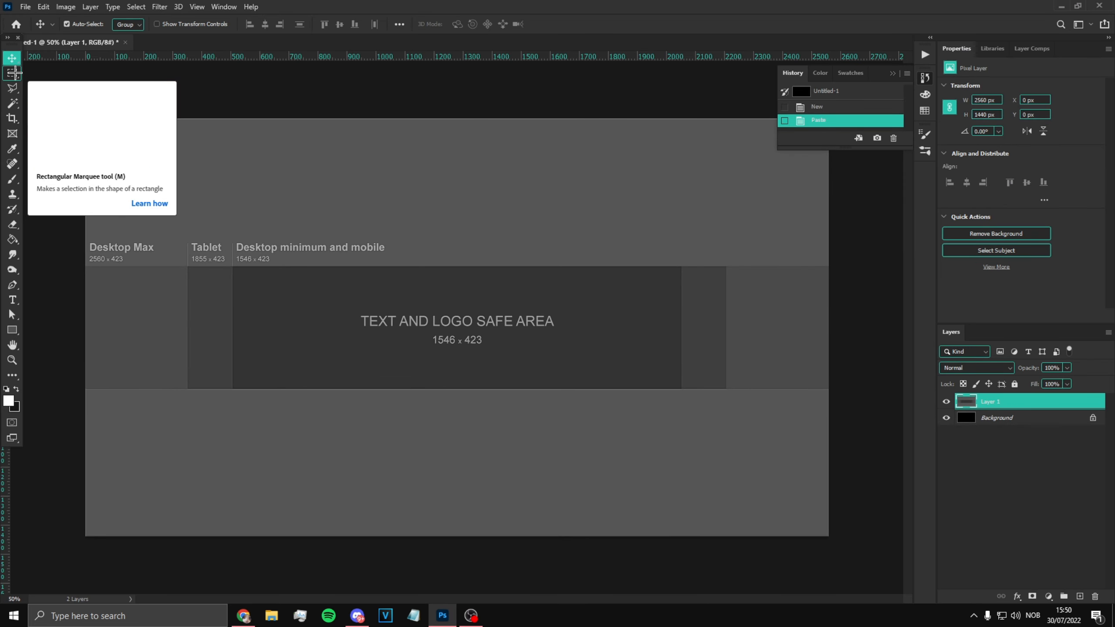
# Duplicate the pasted template layer, hide the copy and make the original Layer 1 active.
pyautogui.hotkey('ctrl', 'j')
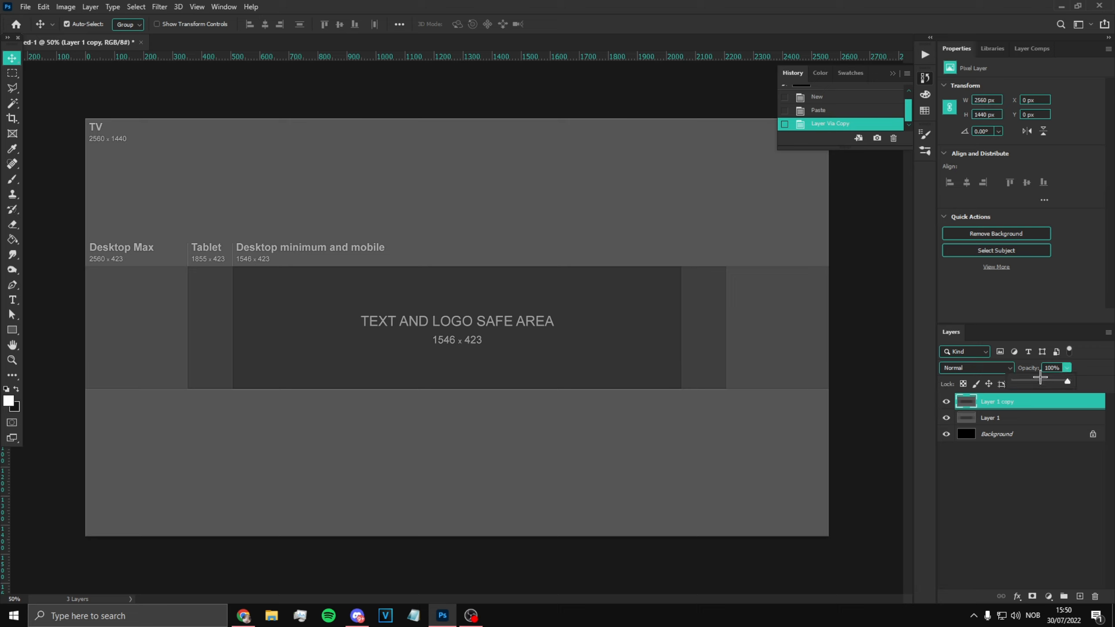
pyautogui.click(1024, 420)
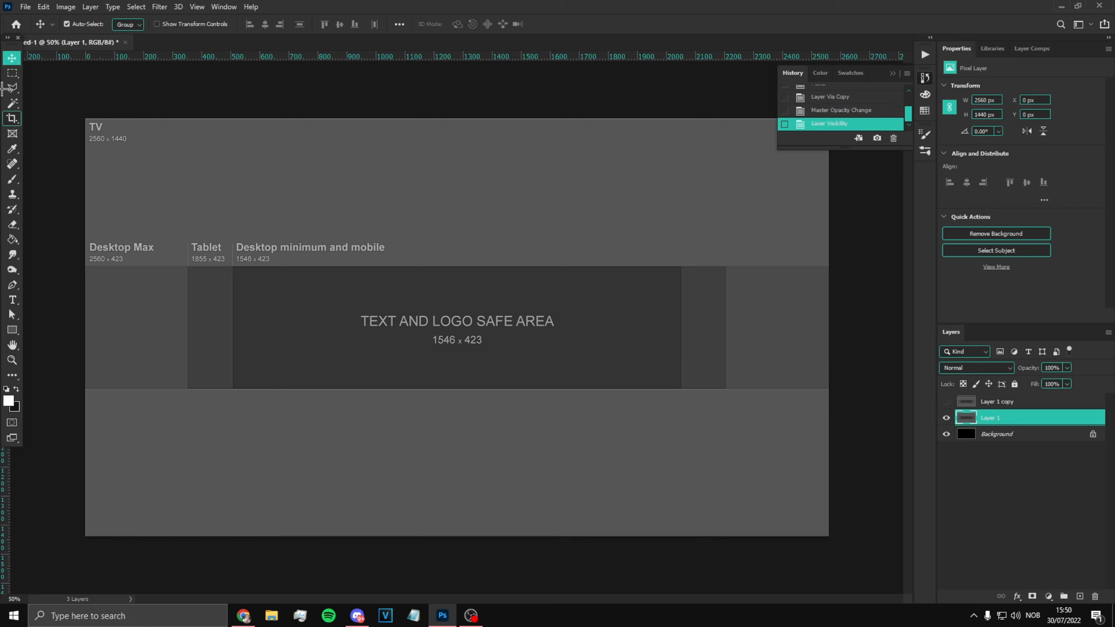
pyautogui.click(12, 73)
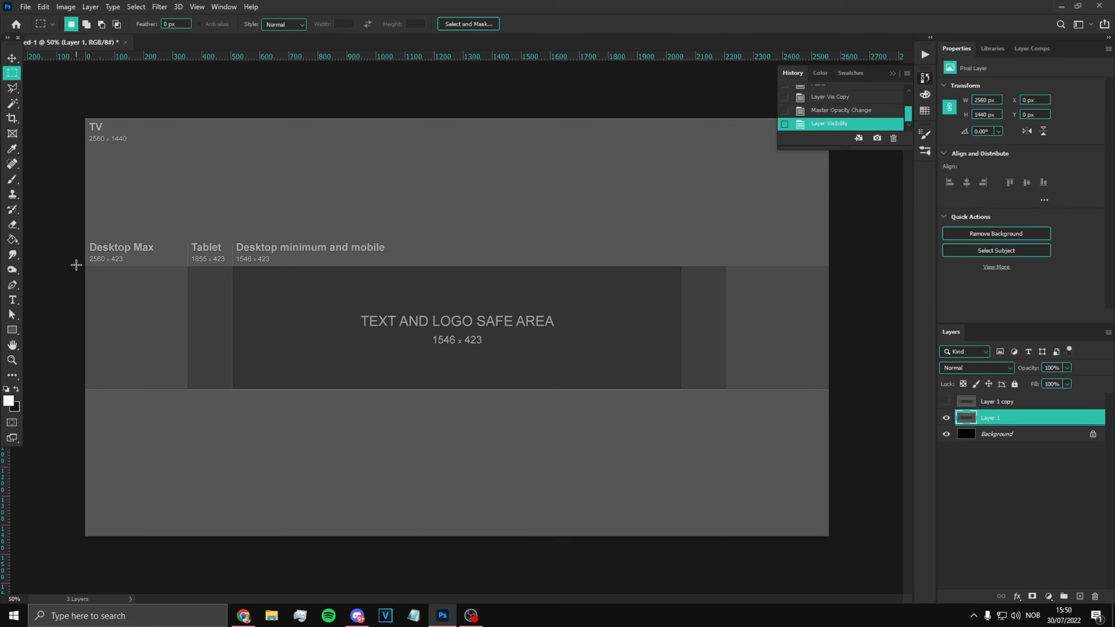
pyautogui.moveTo(84, 265); pyautogui.dragTo(609, 346)
pyautogui.rightClick(43, 286)
pyautogui.rightClick(140, 277)
pyautogui.click(170, 289)
# Select the template's full-width 2560 × 423 middle band with a rectangular marquee and delete it from Layer 1.
pyautogui.moveTo(83, 266); pyautogui.dragTo(894, 389)
pyautogui.scroll(10, 535, 369)
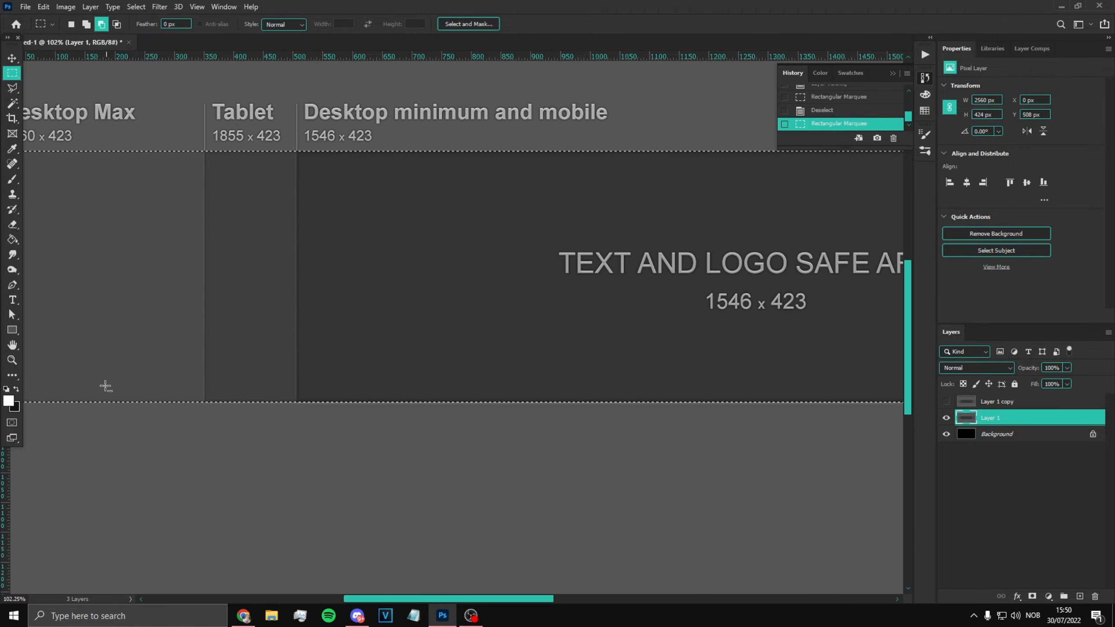
pyautogui.scroll(-5, 175, 389)
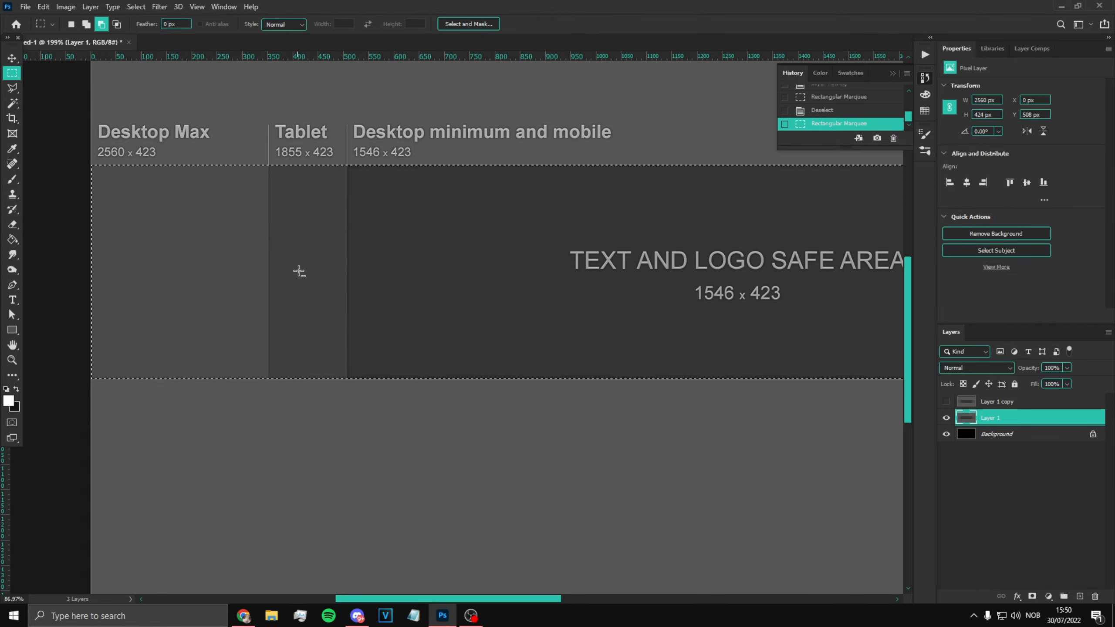
pyautogui.scroll(6, 302, 247)
pyautogui.scroll(-12, 319, 145)
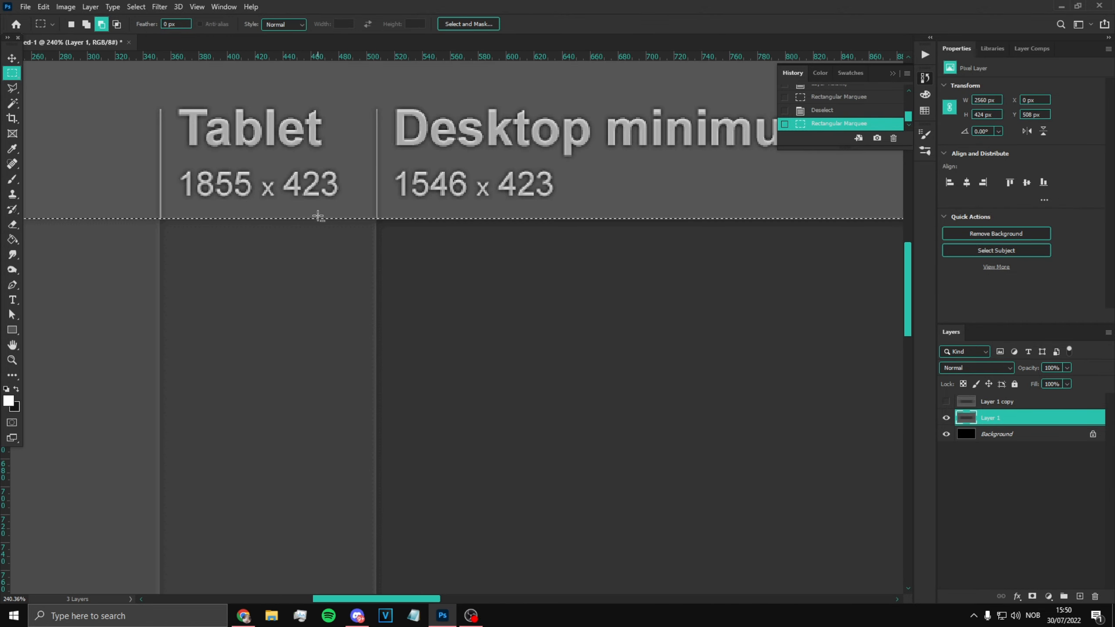
pyautogui.press('x')
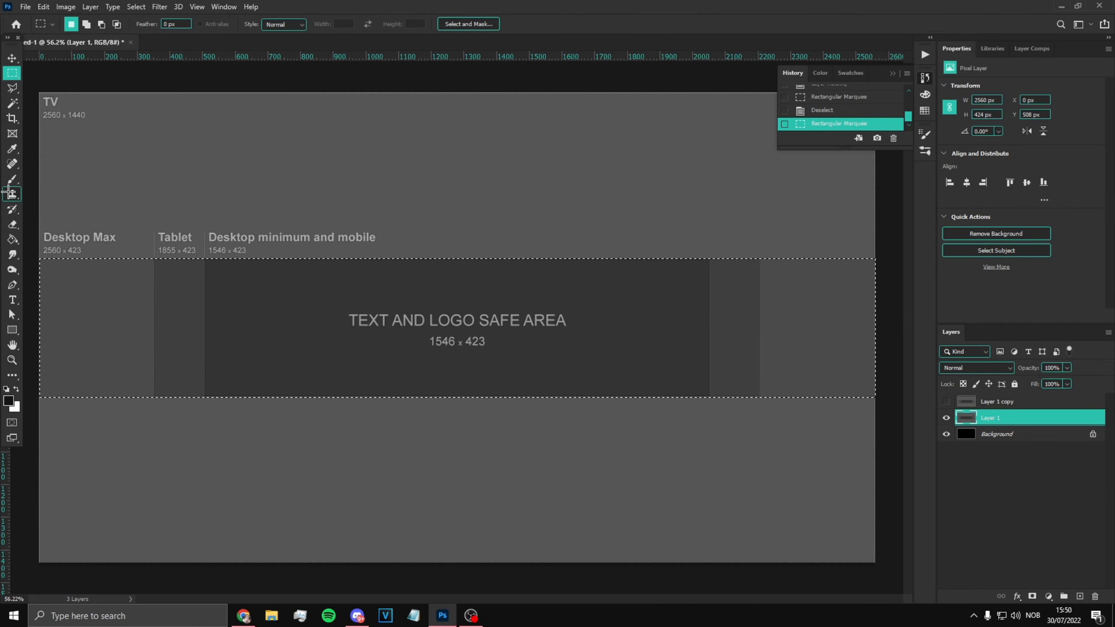
pyautogui.press('z')
pyautogui.hotkey('alt', '[')
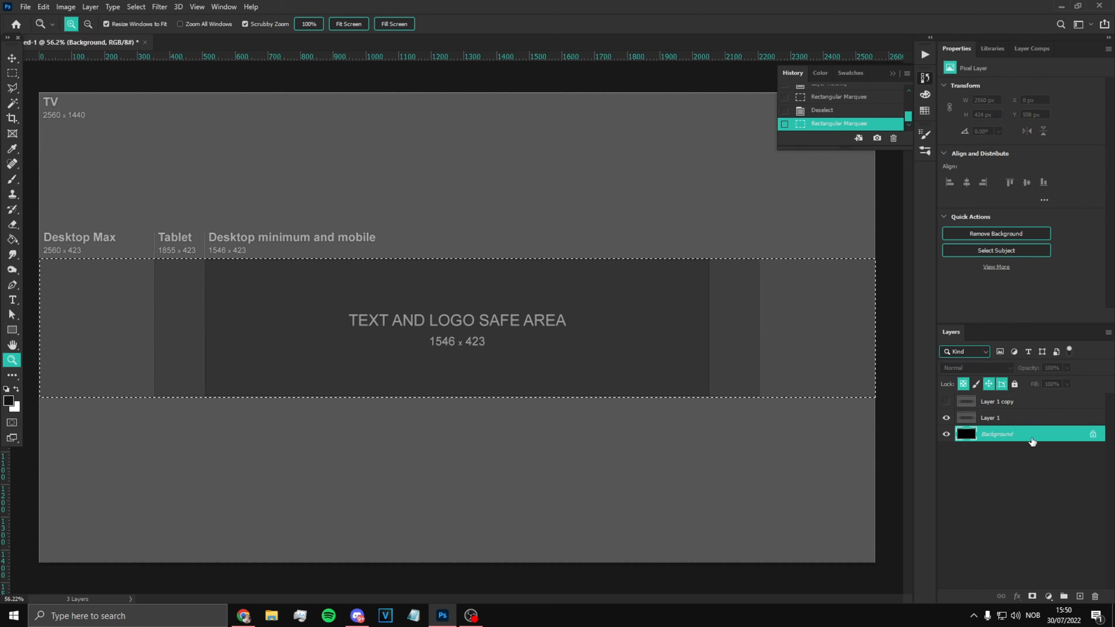
pyautogui.hotkey('alt', ']')
pyautogui.press('Delete')
# Invert the selection, paint the areas above and below the band near-black with a large soft brush, and deselect.
pyautogui.press('m')
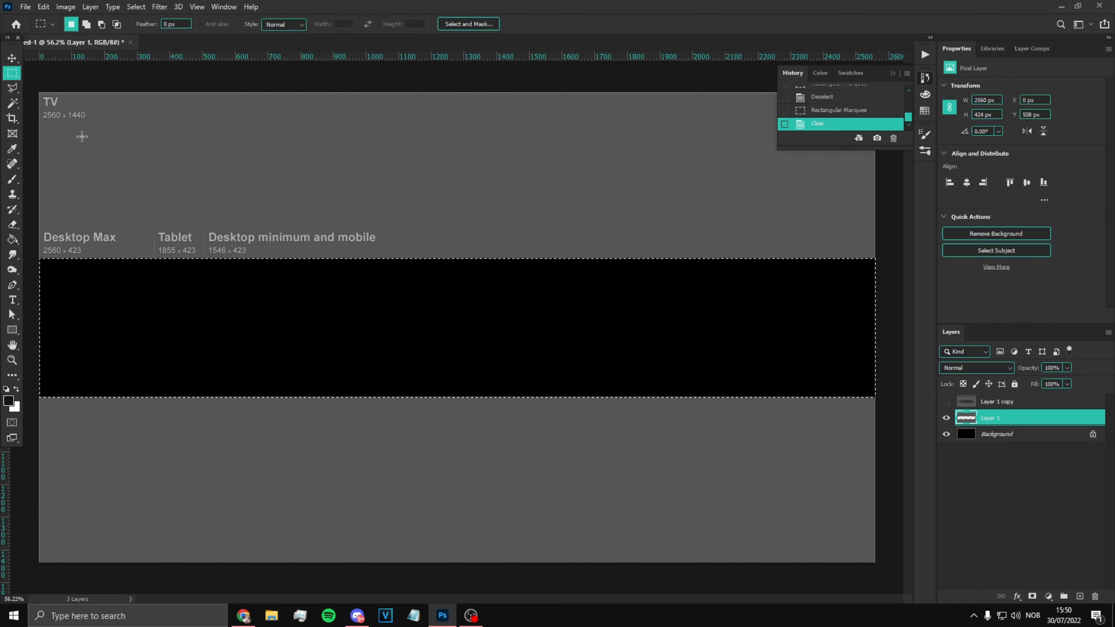
pyautogui.rightClick(365, 343)
pyautogui.click(430, 360)
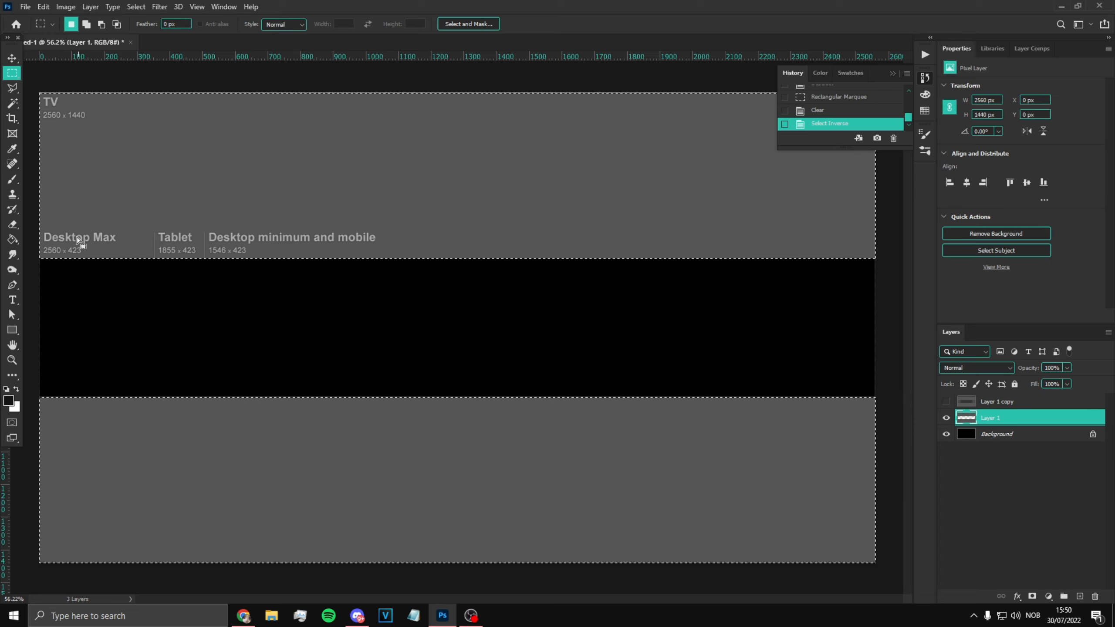
pyautogui.press('b')
pyautogui.hotkey('ctrl', '-')
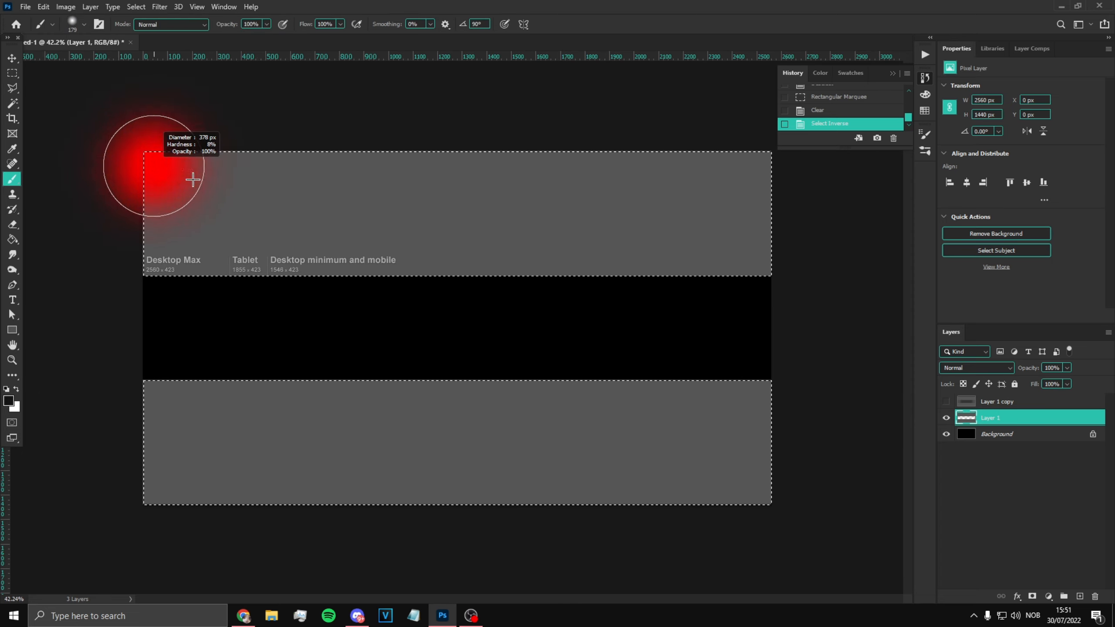
pyautogui.moveTo(149, 169)
pyautogui.mouseDown()
pyautogui.moveTo(205, 200)
pyautogui.moveTo(535, 186)
pyautogui.moveTo(559, 202)
pyautogui.moveTo(914, 273)
pyautogui.moveTo(5, 256)
pyautogui.moveTo(61, 427)
pyautogui.moveTo(808, 408)
pyautogui.moveTo(792, 457)
pyautogui.moveTo(499, 486)
pyautogui.moveTo(142, 515)
pyautogui.mouseUp()
pyautogui.moveTo(517, 174)
pyautogui.mouseDown()
pyautogui.moveTo(279, 331)
pyautogui.moveTo(446, 461)
pyautogui.moveTo(498, 304)
pyautogui.moveTo(310, 232)
pyautogui.mouseUp()
pyautogui.press('m')
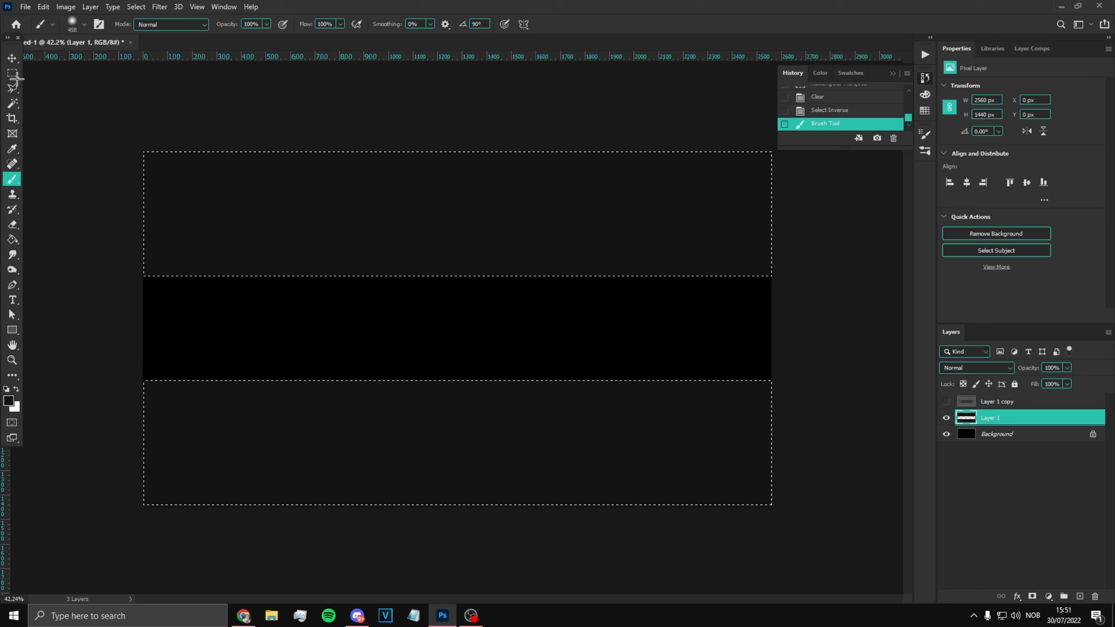
pyautogui.click(442, 223)
pyautogui.scroll(2, 334, 316)
pyautogui.scroll(-1, 334, 316)
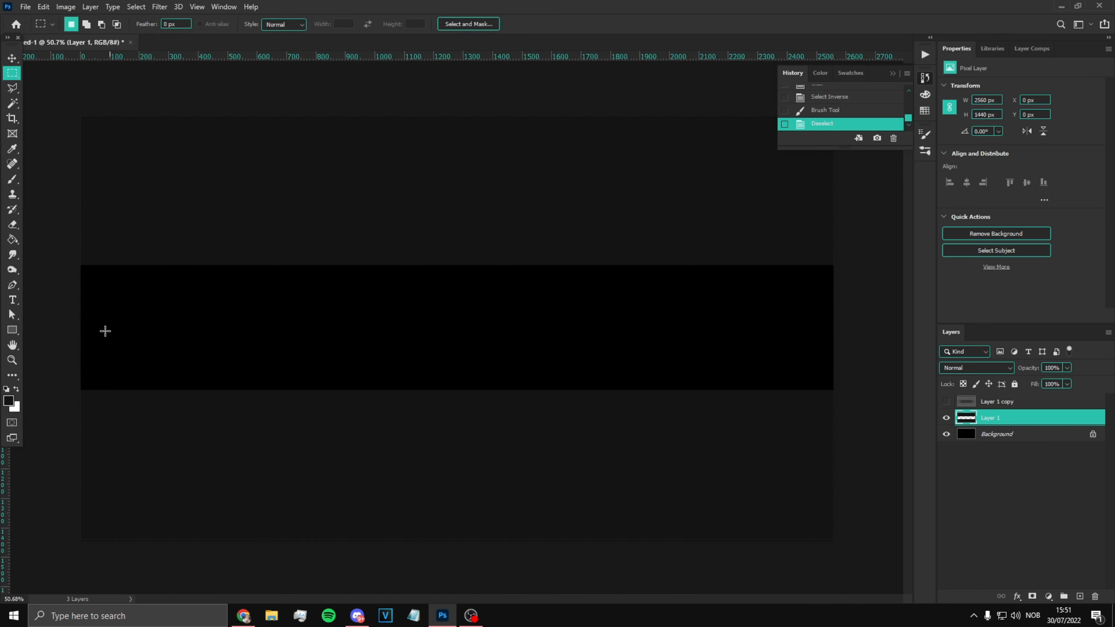
pyautogui.click(12, 360)
pyautogui.rightClick(269, 290)
pyautogui.click(308, 297)
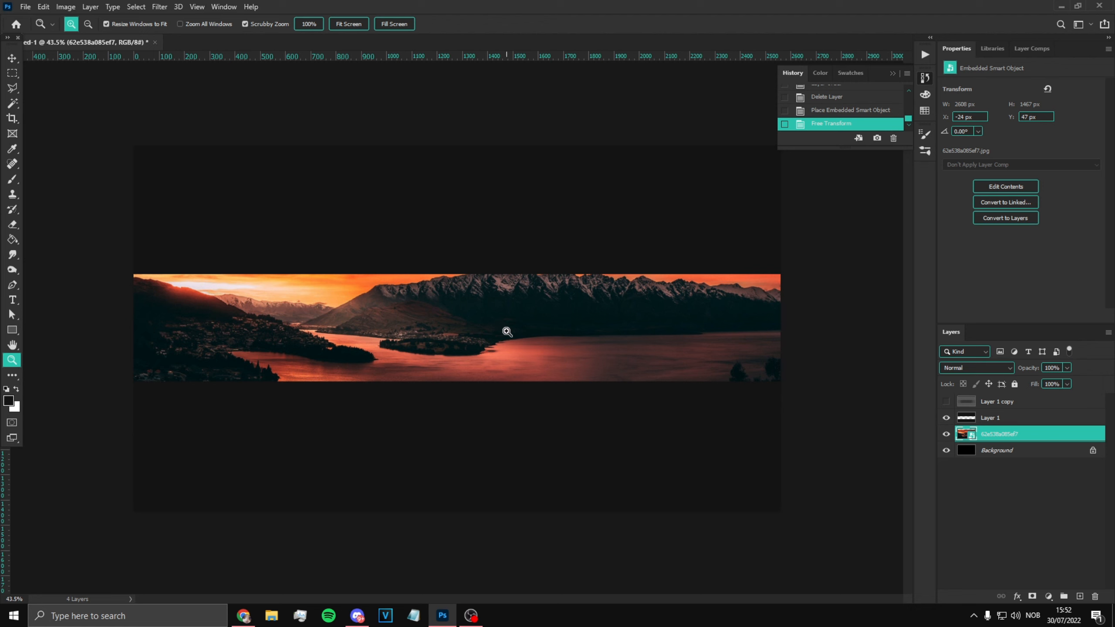
# Move the sunset landscape image down to a Y position of 180 px so the mountains and sky fill the banner strip.
pyautogui.rightClick(505, 327)
pyautogui.click(538, 335)
pyautogui.hotkey('ctrl', 't')
pyautogui.moveTo(532, 347); pyautogui.dragTo(533, 367)
pyautogui.press('Return')
pyautogui.press('z')
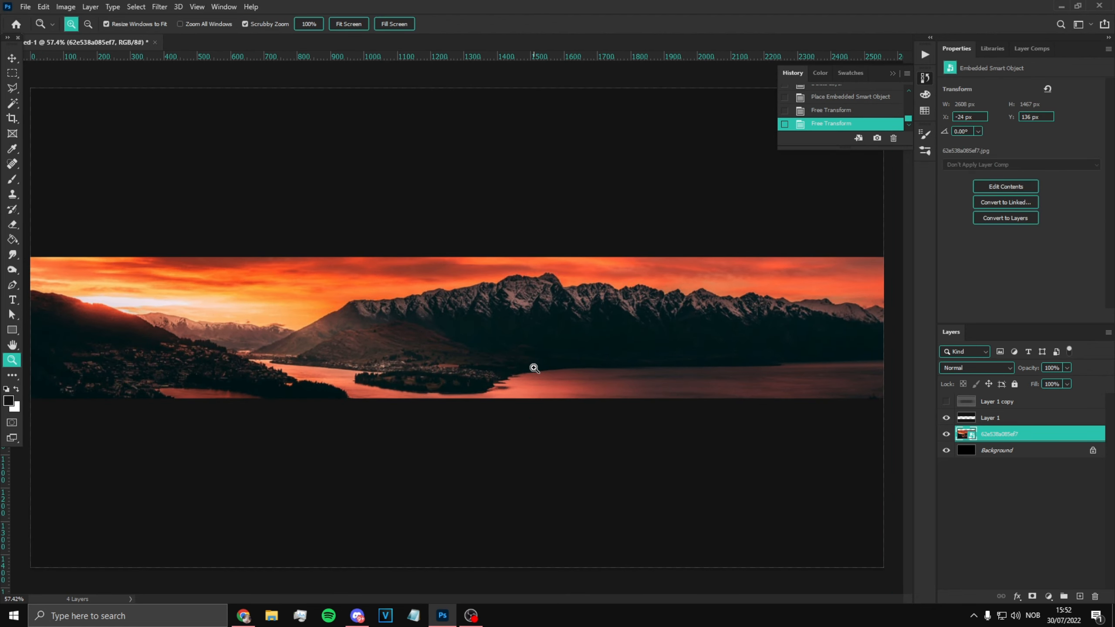
pyautogui.hotkey('ctrl', 't')
pyautogui.moveTo(534, 368); pyautogui.dragTo(529, 370)
pyautogui.press('Return')
pyautogui.moveTo(529, 370); pyautogui.dragTo(396, 379)
pyautogui.hotkey('ctrl', '0')
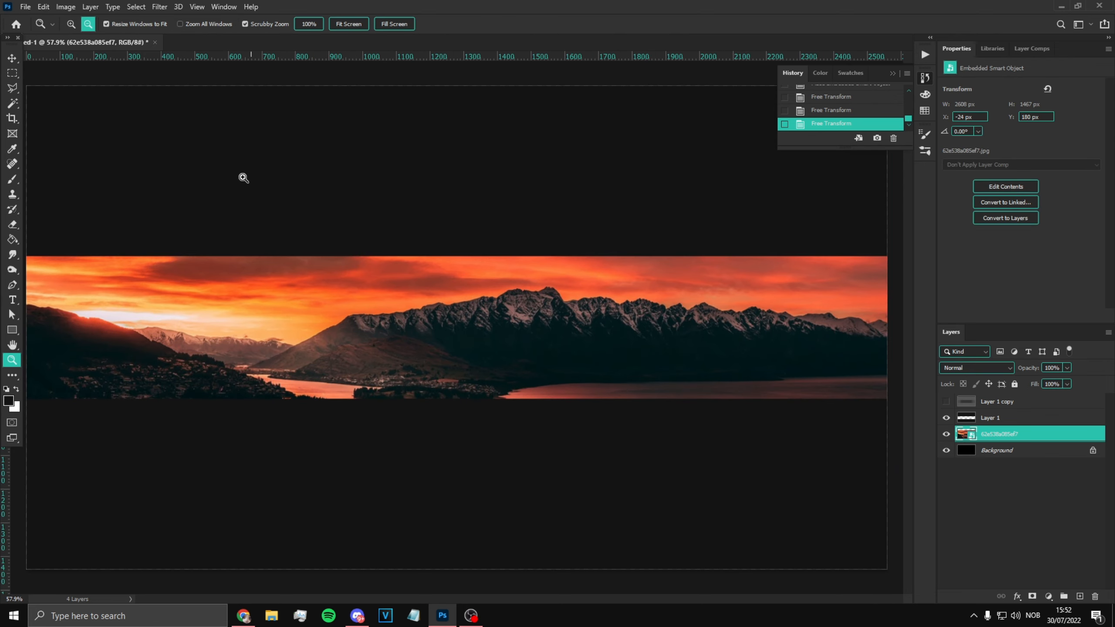
# Apply a Gaussian Blur with a radius of about 2.5 pixels to the sunset landscape image.
pyautogui.click(159, 6)
pyautogui.moveTo(176, 146)
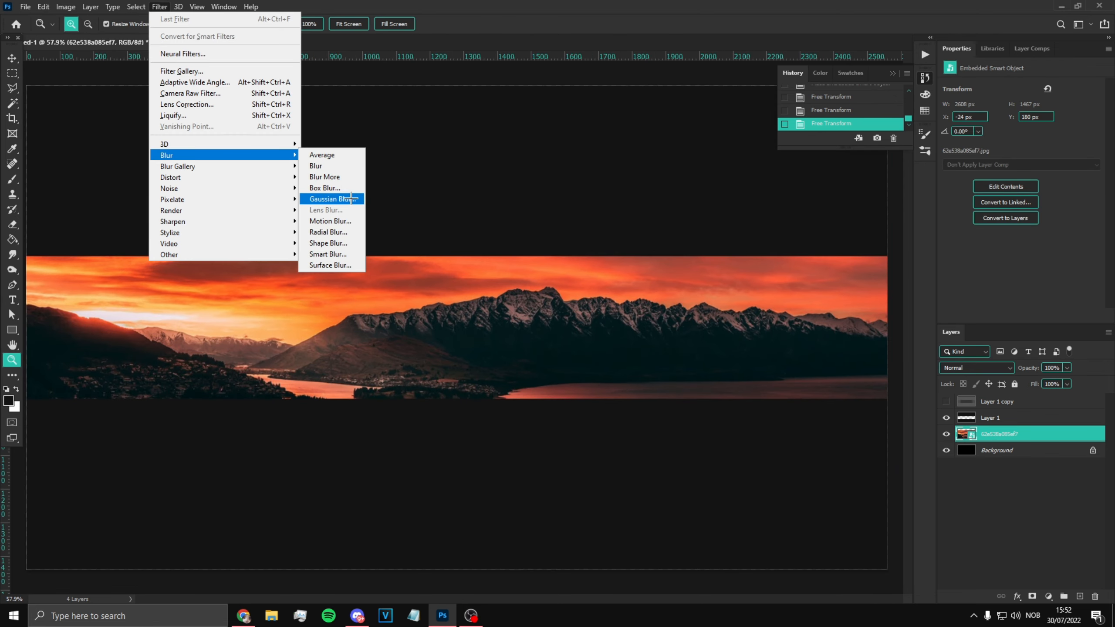
pyautogui.click(327, 199)
pyautogui.moveTo(707, 529); pyautogui.dragTo(668, 526)
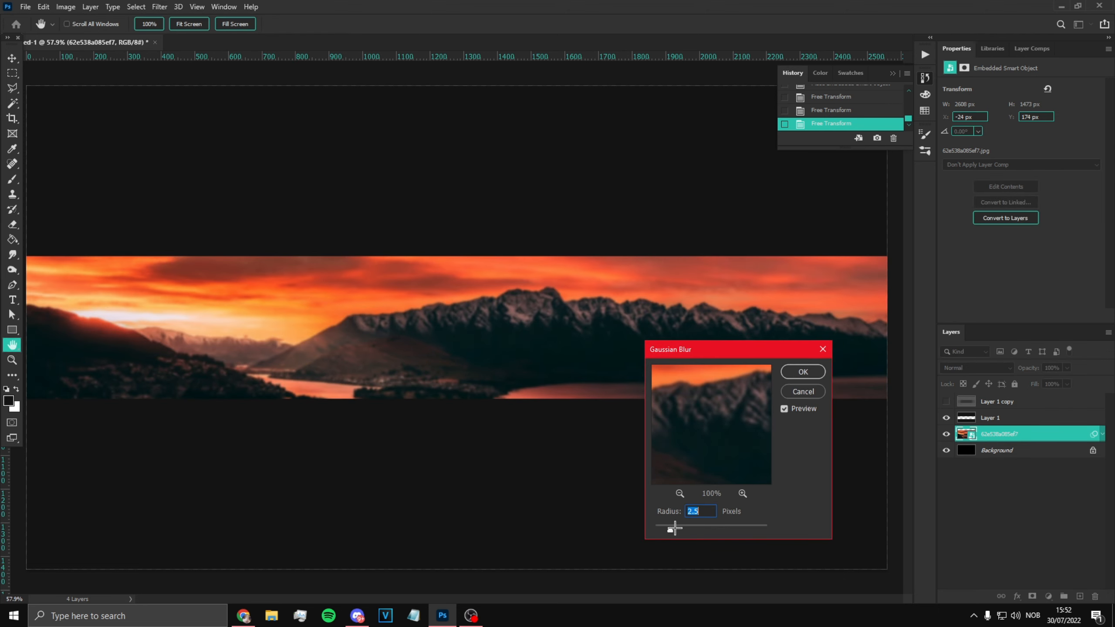
pyautogui.click(803, 371)
pyautogui.press('z')
pyautogui.moveTo(492, 349)
pyautogui.mouseDown()
pyautogui.moveTo(472, 349)
pyautogui.moveTo(490, 352)
pyautogui.mouseUp()
pyautogui.rightClick(490, 351)
pyautogui.click(501, 355)
pyautogui.moveTo(373, 345); pyautogui.dragTo(381, 345)
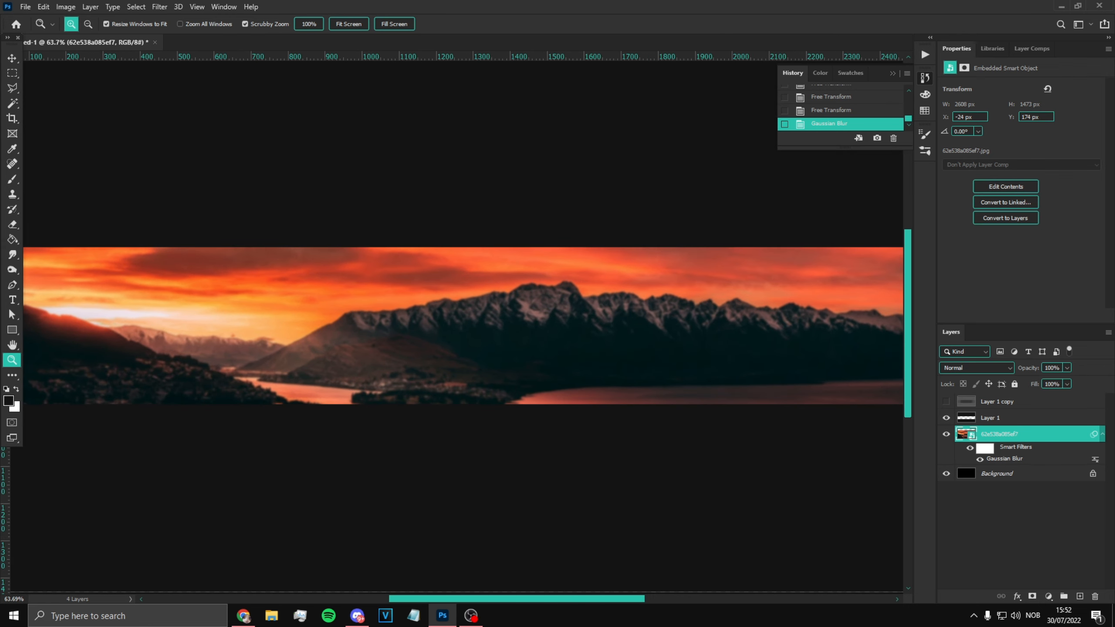
pyautogui.click(470, 615)
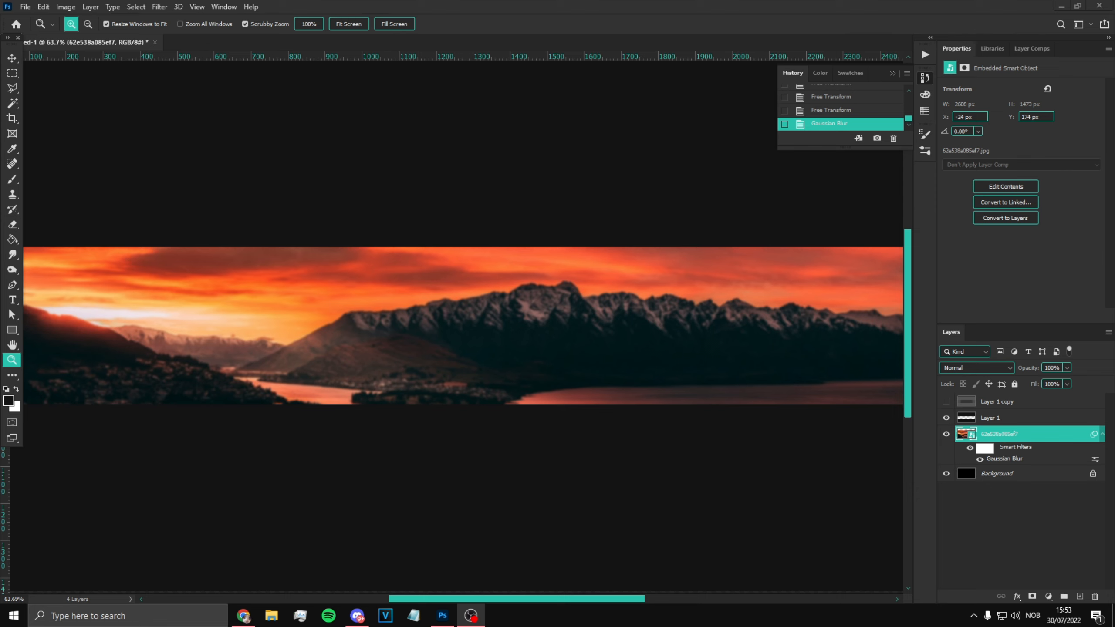
# Switch to Chrome and save the portrait photo from the open Instagram post.
pyautogui.hotkey('alt', 'Tab')
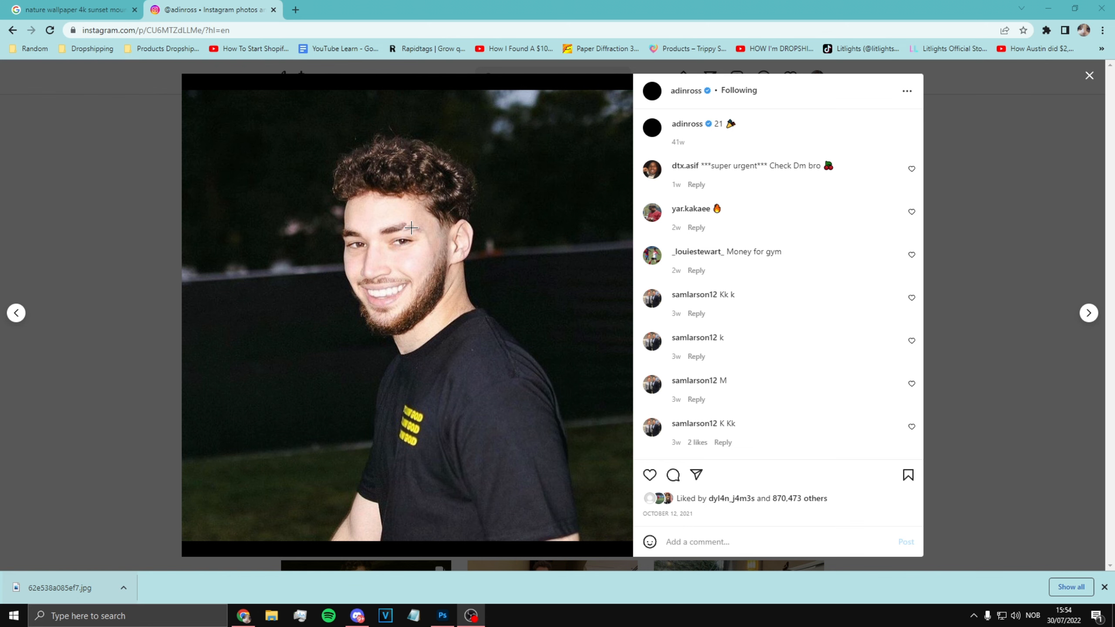
pyautogui.rightClick(439, 263)
pyautogui.click(494, 451)
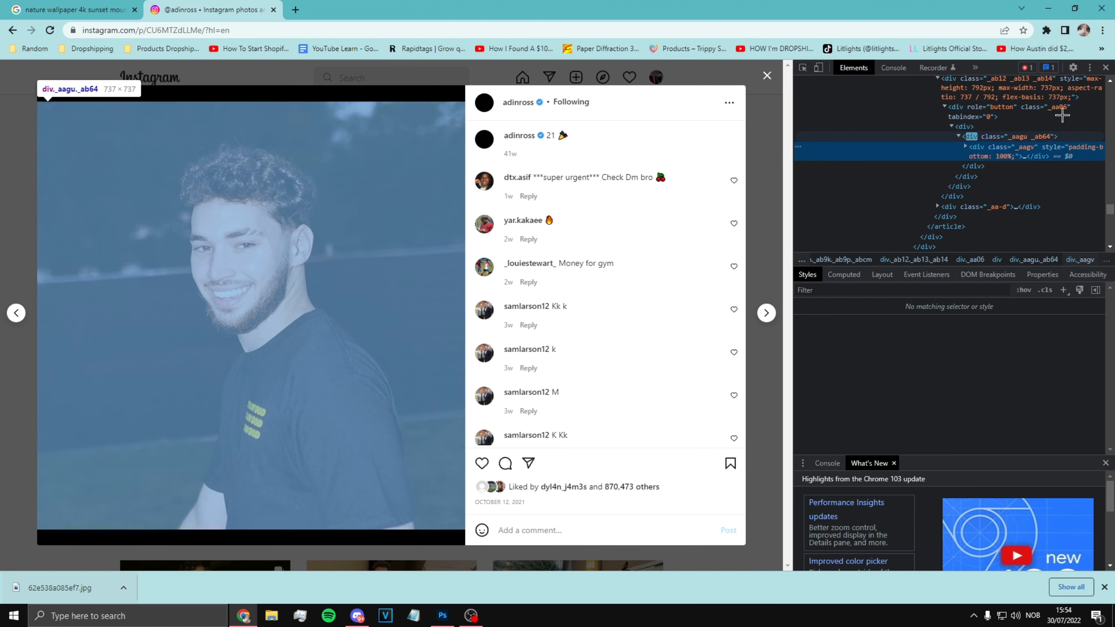
pyautogui.click(1105, 66)
pyautogui.rightClick(467, 296)
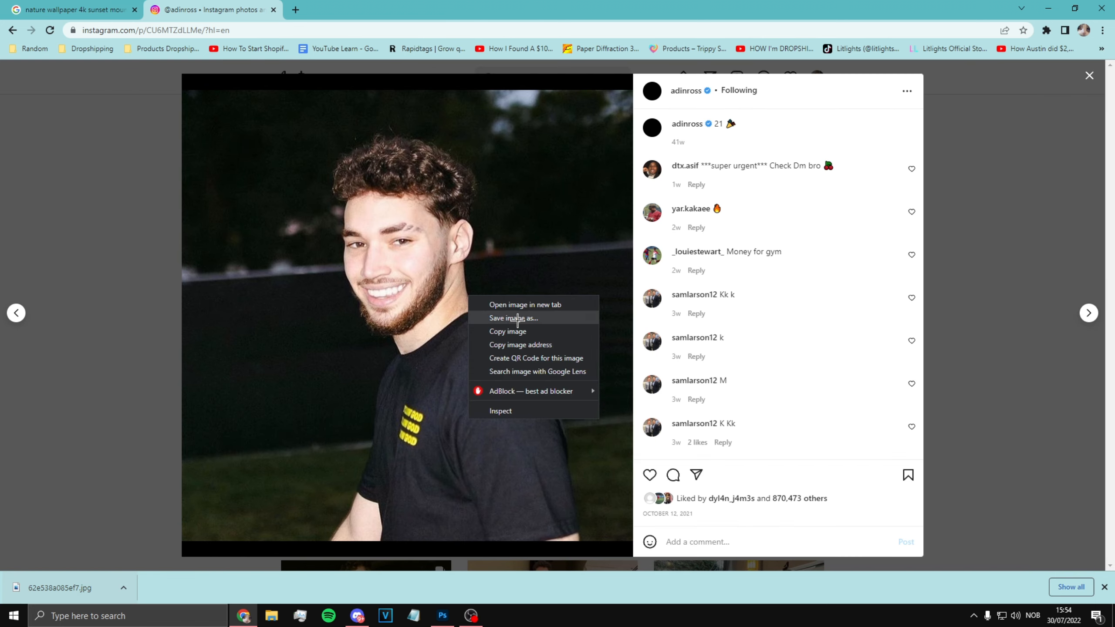
pyautogui.click(513, 318)
pyautogui.click(645, 446)
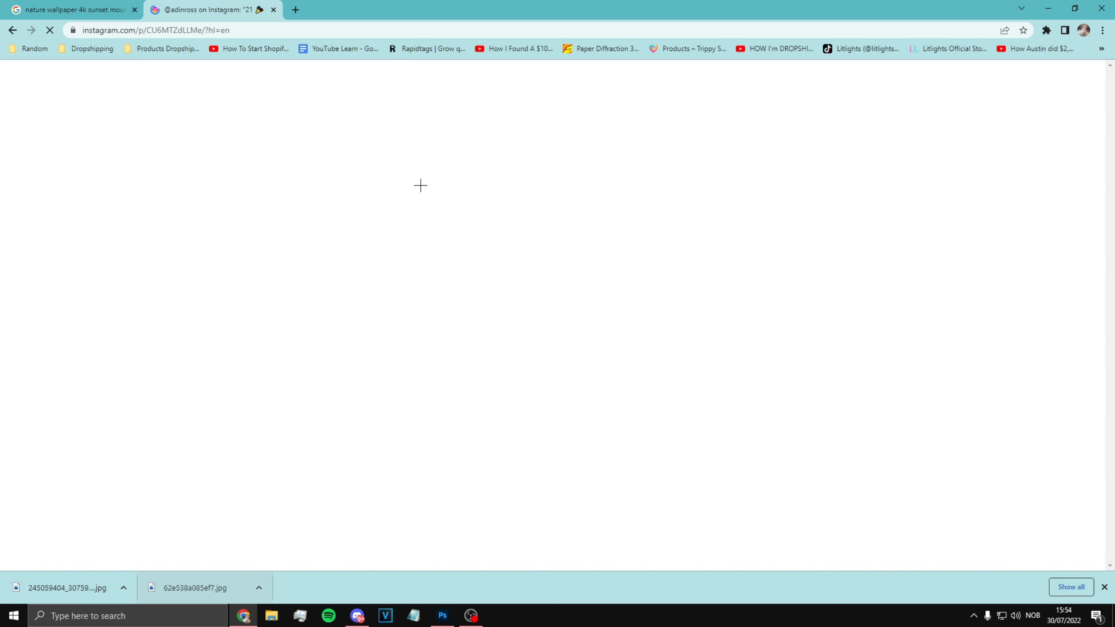
pyautogui.rightClick(454, 221)
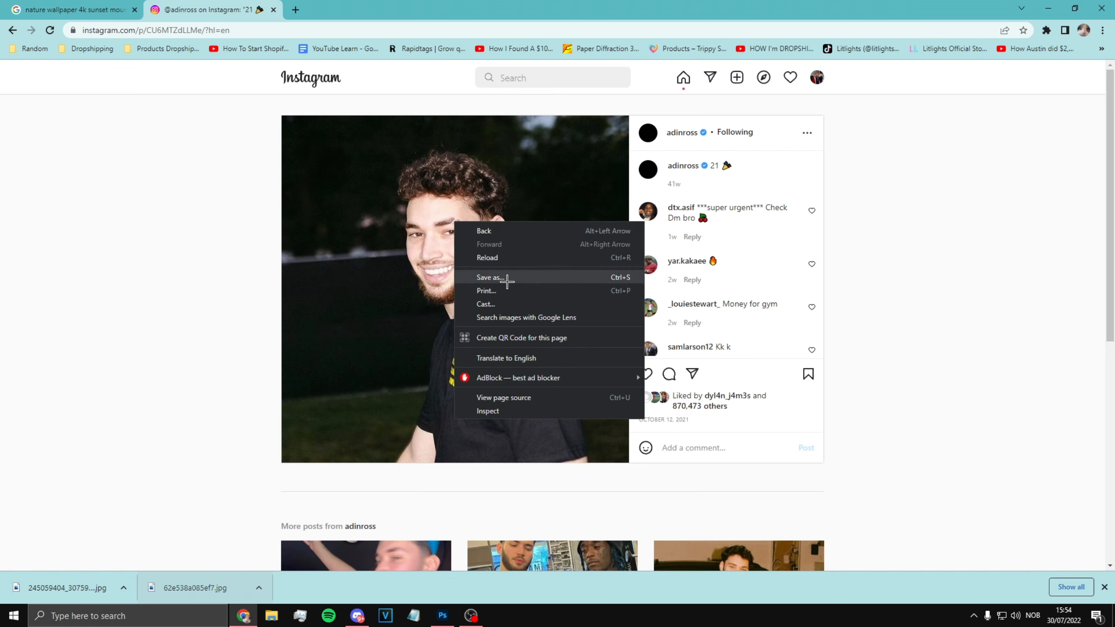
pyautogui.click(506, 279)
pyautogui.press('Escape')
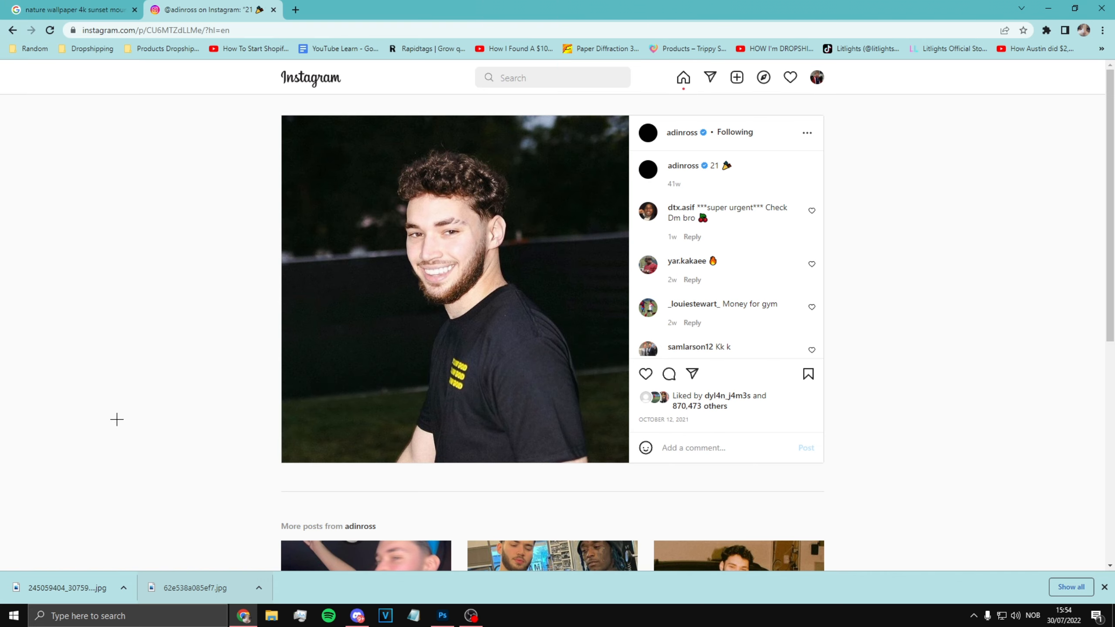
pyautogui.scroll(-7, 409, 334)
pyautogui.scroll(7, 404, 293)
# Place the downloaded portrait photo in the Photoshop banner document and move its layer above Layer 1.
pyautogui.press('alt')
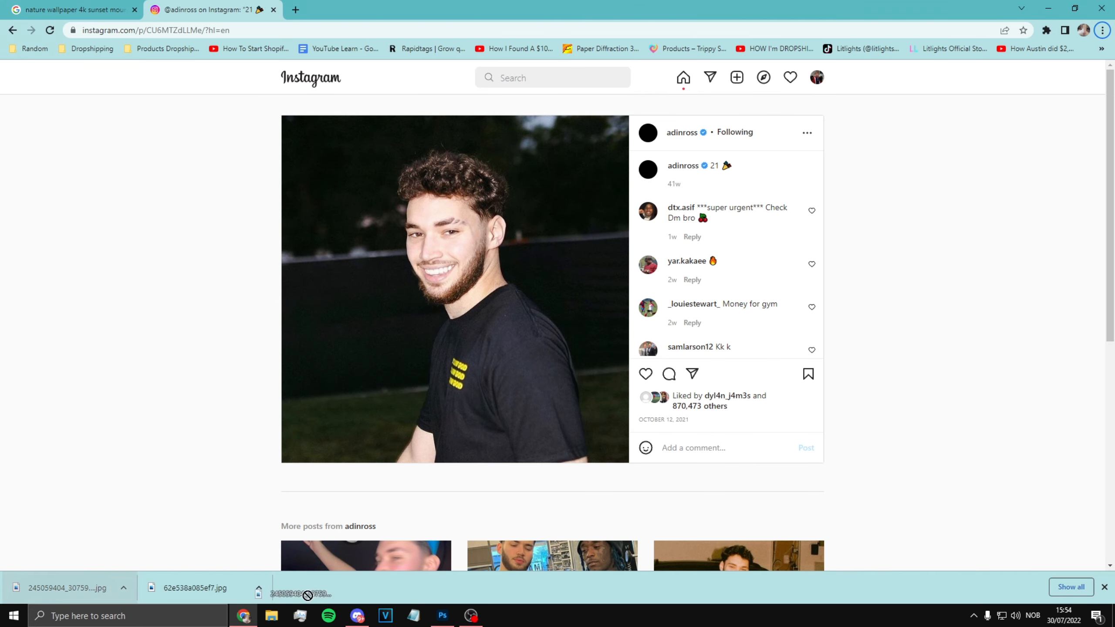
pyautogui.moveTo(307, 595); pyautogui.dragTo(424, 388)
pyautogui.press('Return')
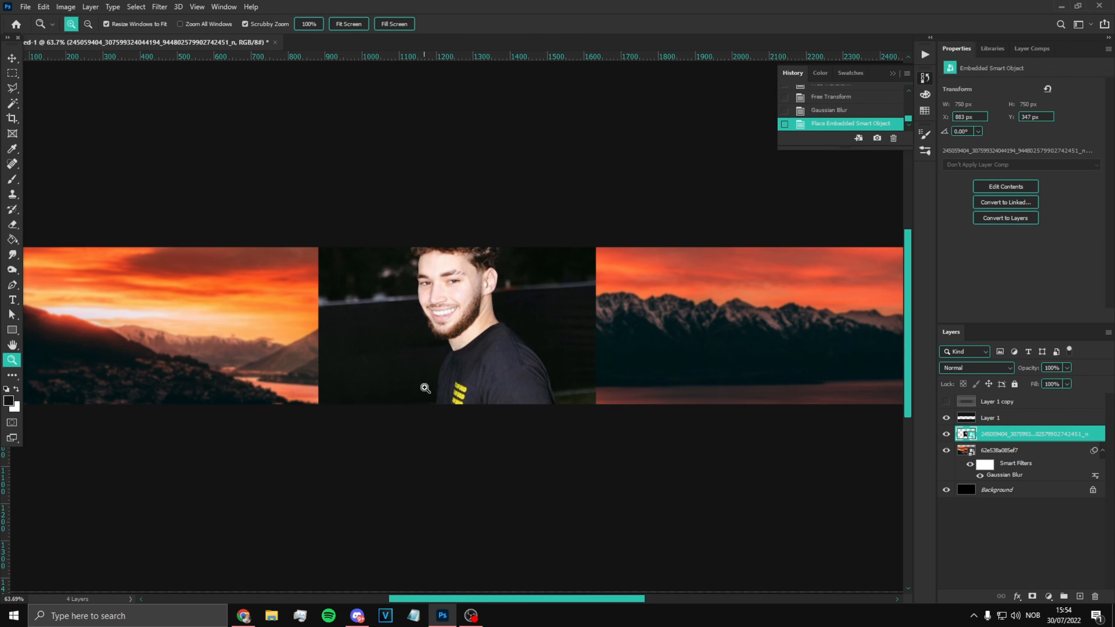
pyautogui.moveTo(1010, 436); pyautogui.dragTo(1010, 411)
pyautogui.scroll(5, 423, 320)
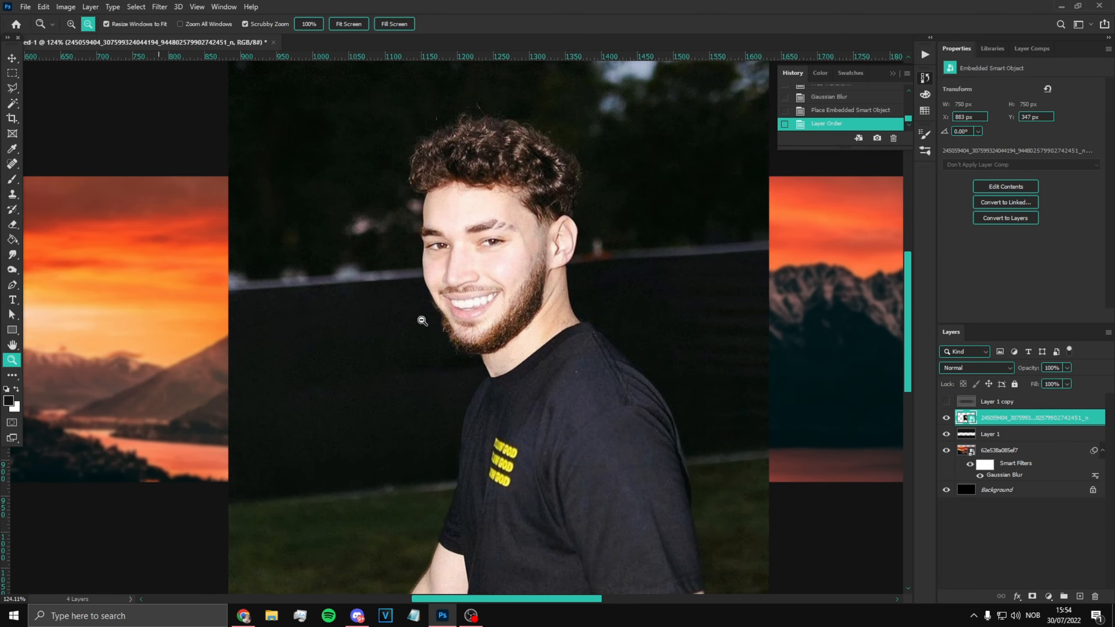
# Select the man in the portrait photo with Select Subject and copy the selection to a new layer.
pyautogui.click(12, 103)
pyautogui.scroll(-12, 476, 326)
pyautogui.scroll(10, 475, 325)
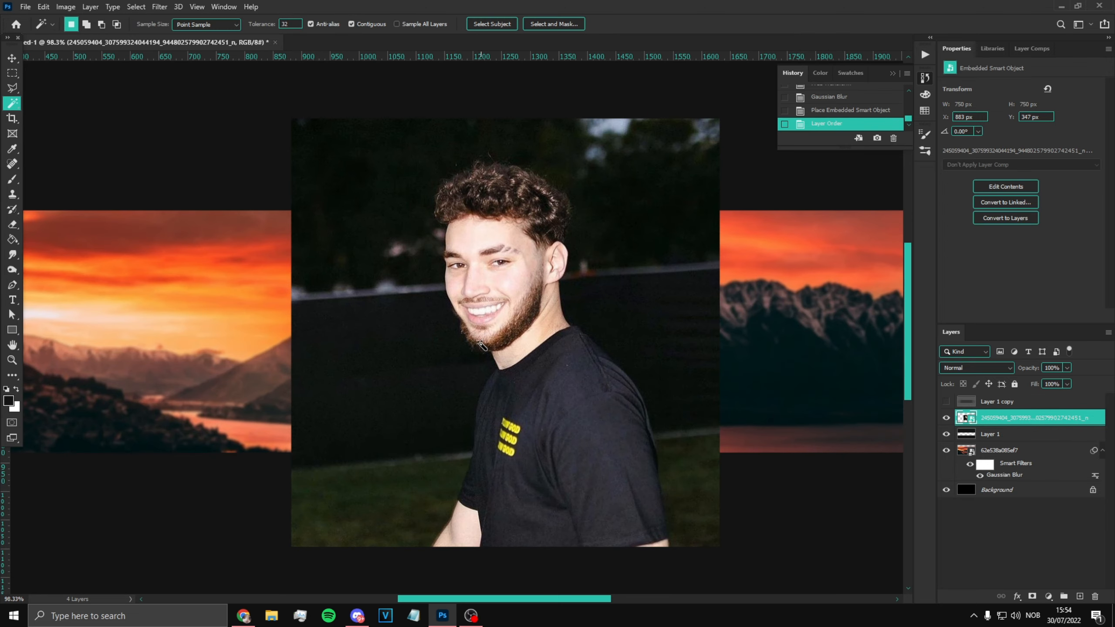
pyautogui.scroll(-4, 418, 311)
pyautogui.scroll(4, 332, 327)
pyautogui.rightClick(12, 103)
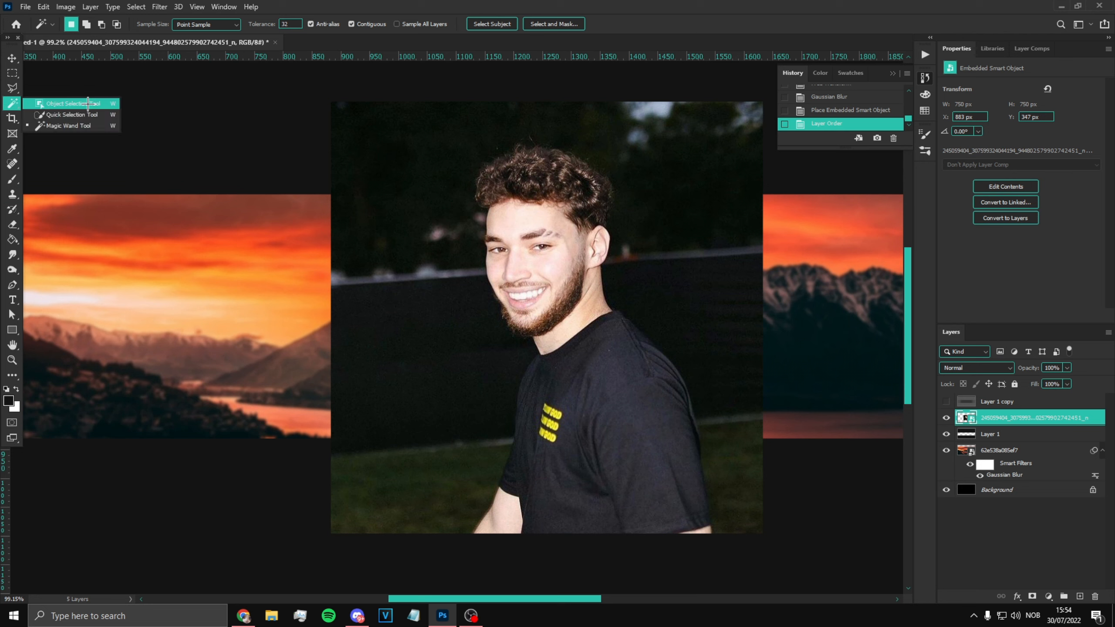
pyautogui.click(84, 126)
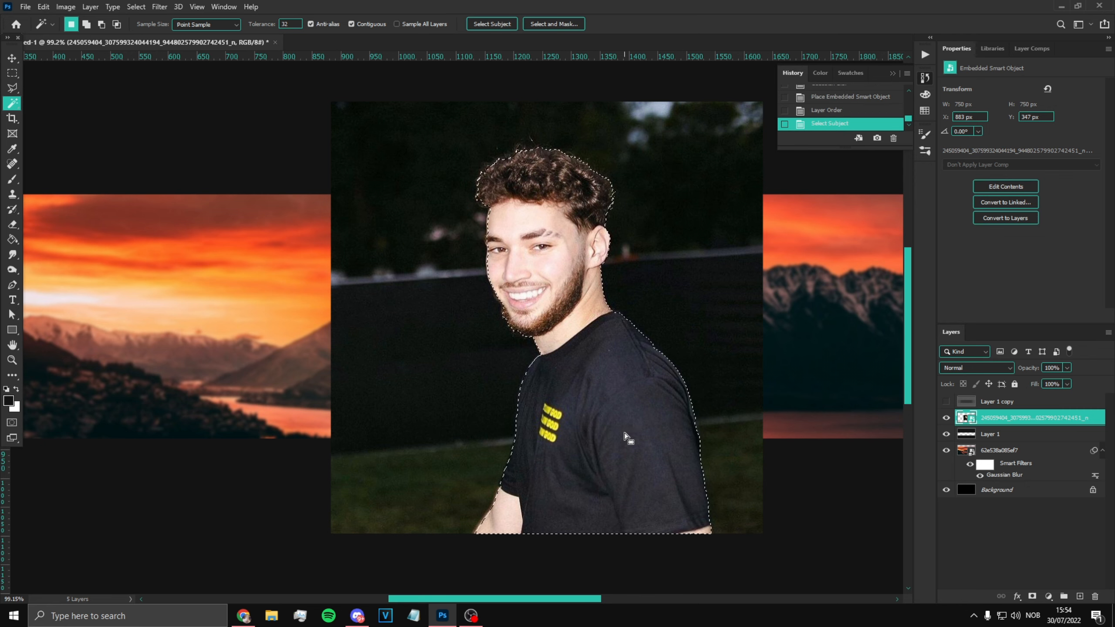
pyautogui.hotkey('ctrl', 'j')
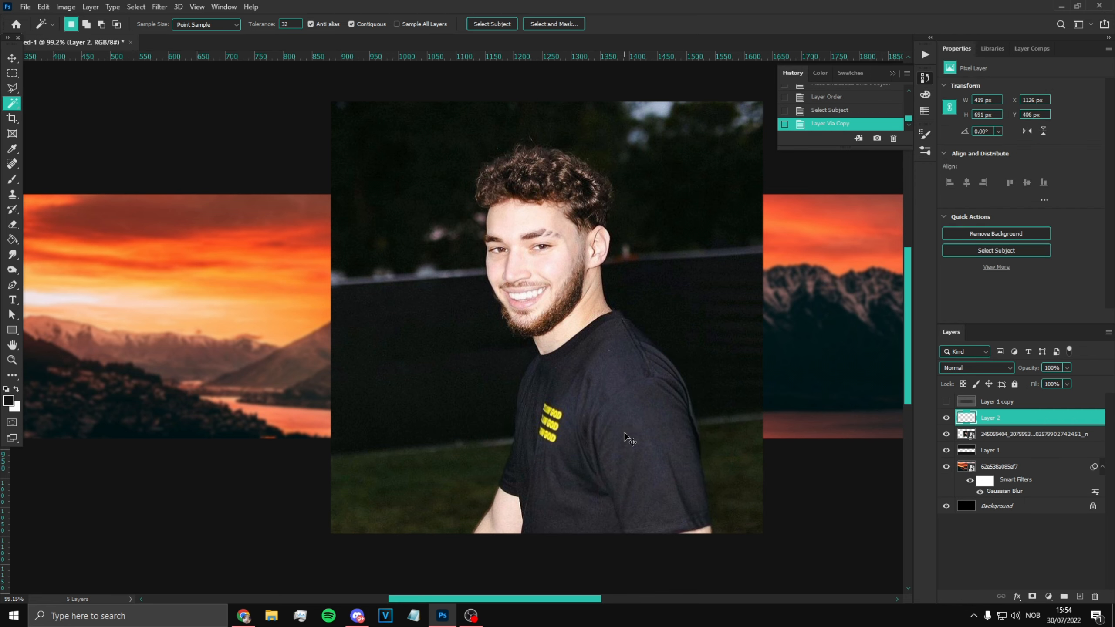
# Delete the original portrait photo layer and keep the cutout, Layer 2, above Layer 1.
pyautogui.click(1003, 434)
pyautogui.press('Delete')
pyautogui.hotkey('ctrl', '0')
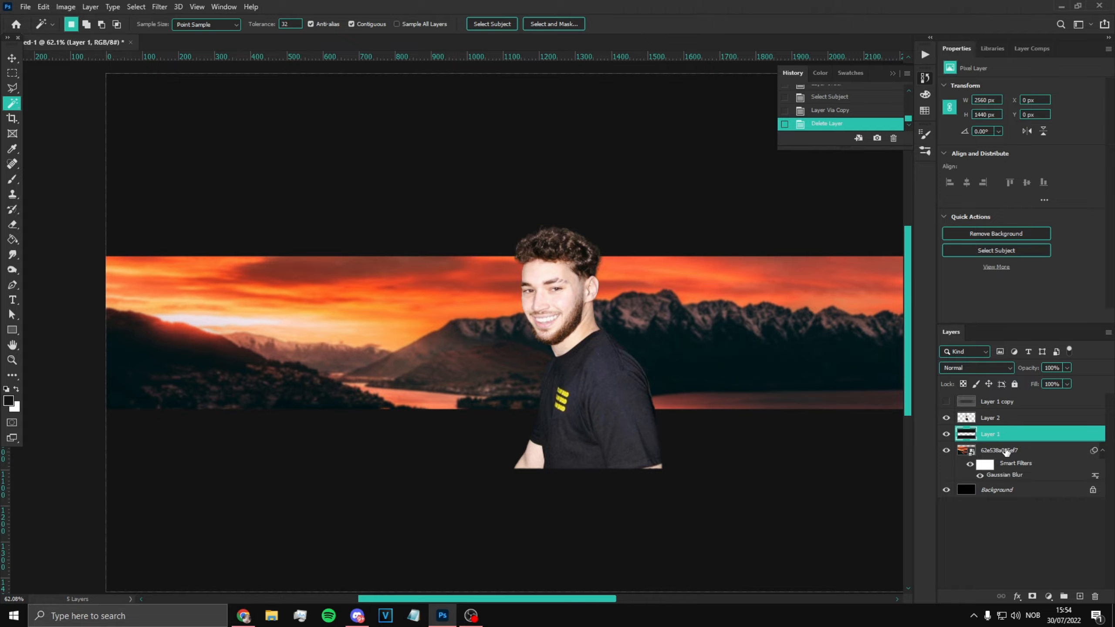
pyautogui.moveTo(1012, 433); pyautogui.dragTo(1014, 417)
pyautogui.scroll(4, 561, 220)
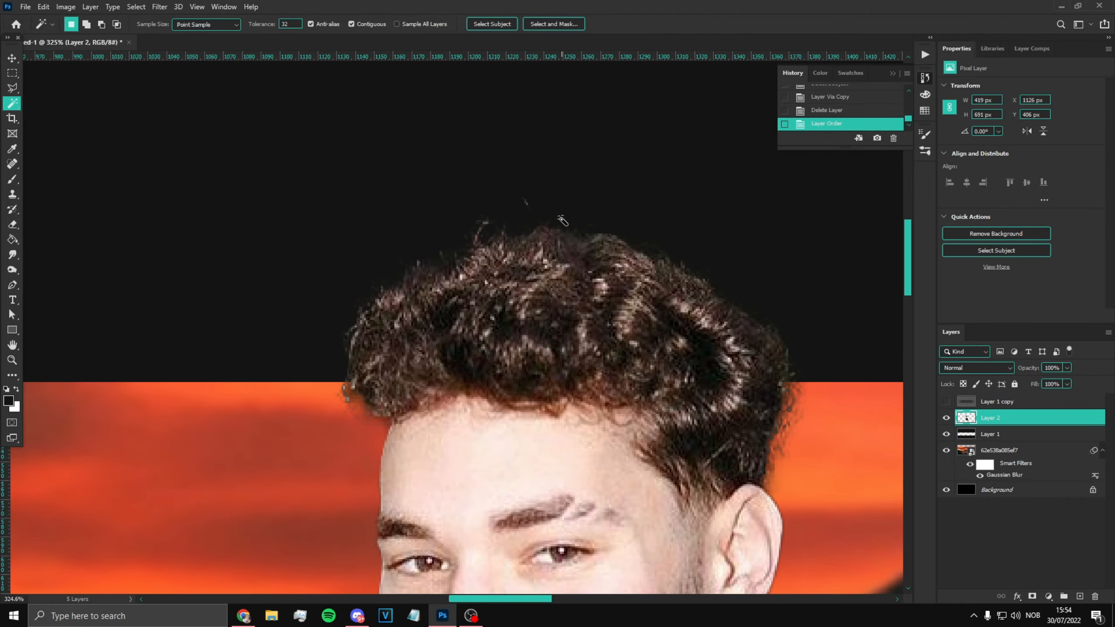
pyautogui.scroll(-3, 575, 303)
pyautogui.scroll(7, 562, 308)
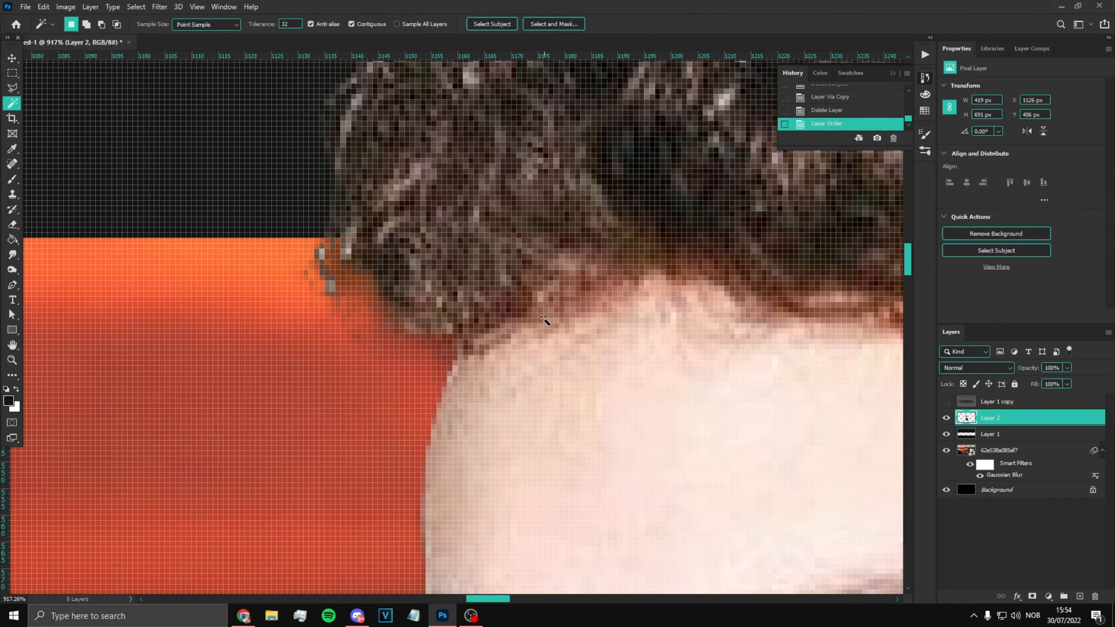
pyautogui.scroll(-5, 548, 319)
pyautogui.scroll(-3, 565, 361)
pyautogui.scroll(3, 516, 390)
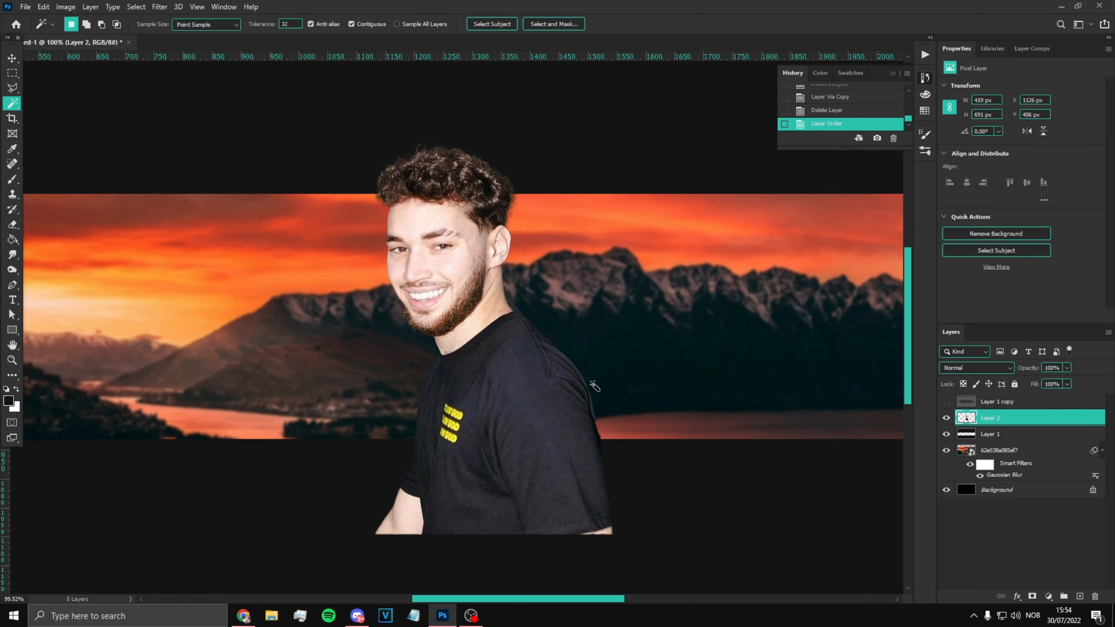
pyautogui.keyDown('ctrl'); pyautogui.click(968, 418); pyautogui.keyUp('ctrl')
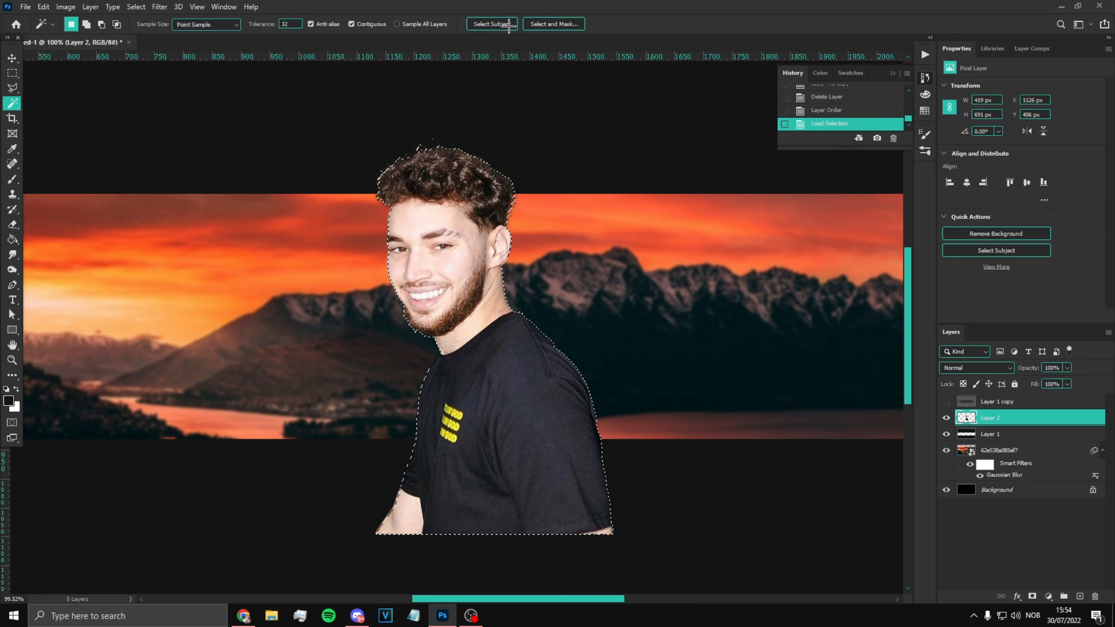
pyautogui.click(537, 24)
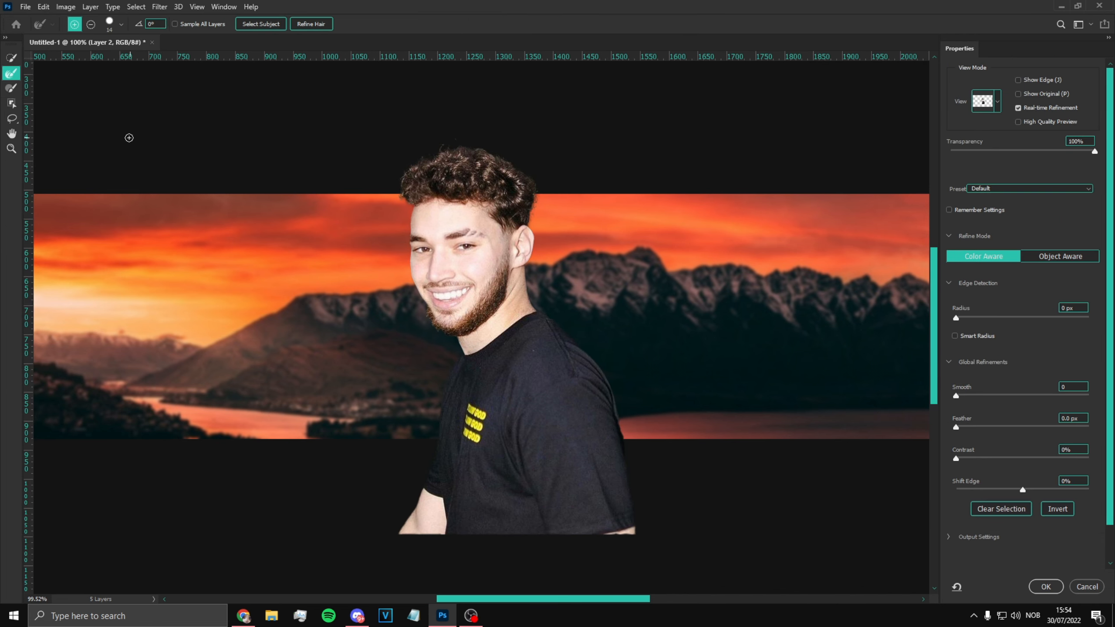
pyautogui.keyDown('alt'); pyautogui.moveTo(220, 155); pyautogui.dragTo(238, 156); pyautogui.keyUp('alt')
pyautogui.click(1087, 586)
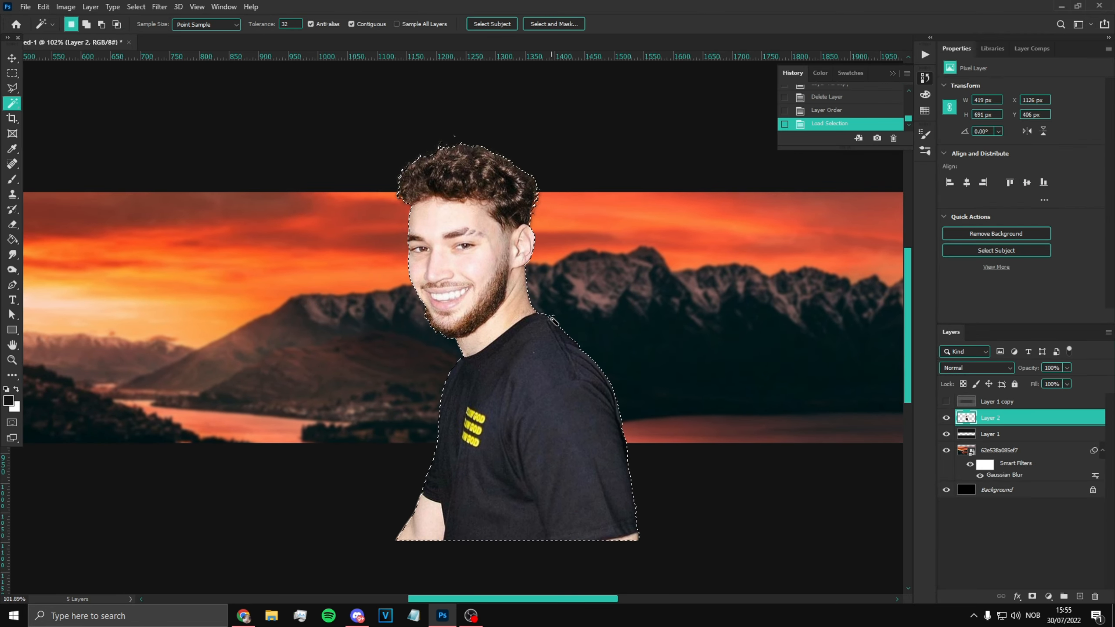
pyautogui.click(12, 72)
pyautogui.rightClick(475, 214)
pyautogui.click(501, 221)
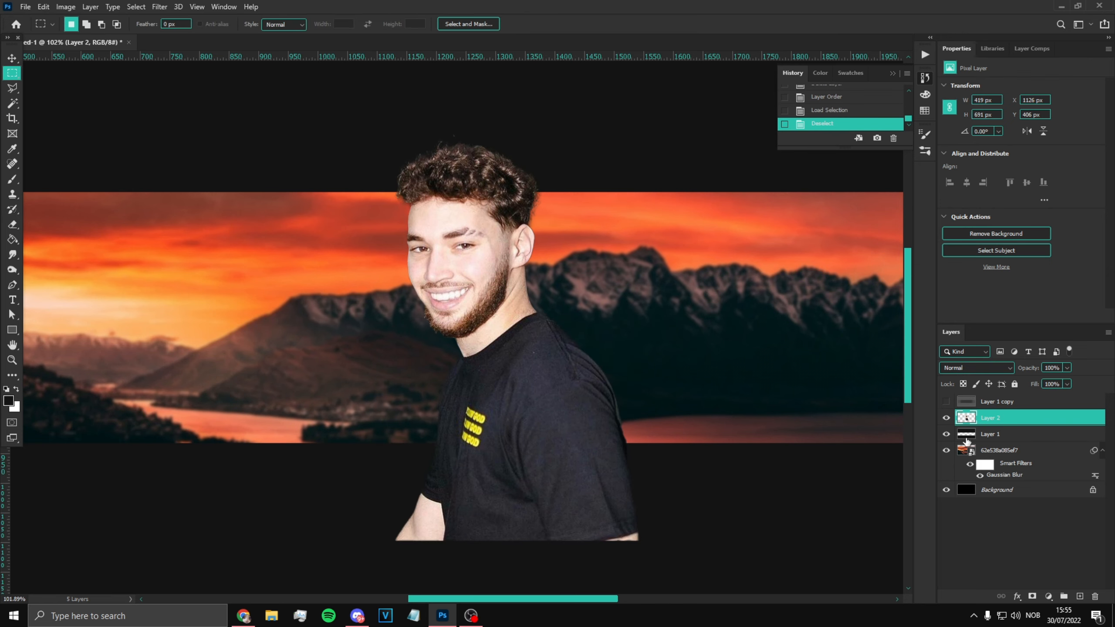
# Move the cutout layer beneath Layer 1 and reposition the portrait at the banner's horizontal centre, about X 1071 px and Y 487 px.
pyautogui.moveTo(1003, 417); pyautogui.dragTo(1003, 434)
pyautogui.hotkey('ctrl', '0')
pyautogui.hotkey('ctrl', 't')
pyautogui.moveTo(501, 323); pyautogui.dragTo(482, 350)
pyautogui.press('Return')
# Scale the portrait cutout down to about 322 × 533 px and place it at X 1119 px, Y 480 px.
pyautogui.hotkey('ctrl', 't')
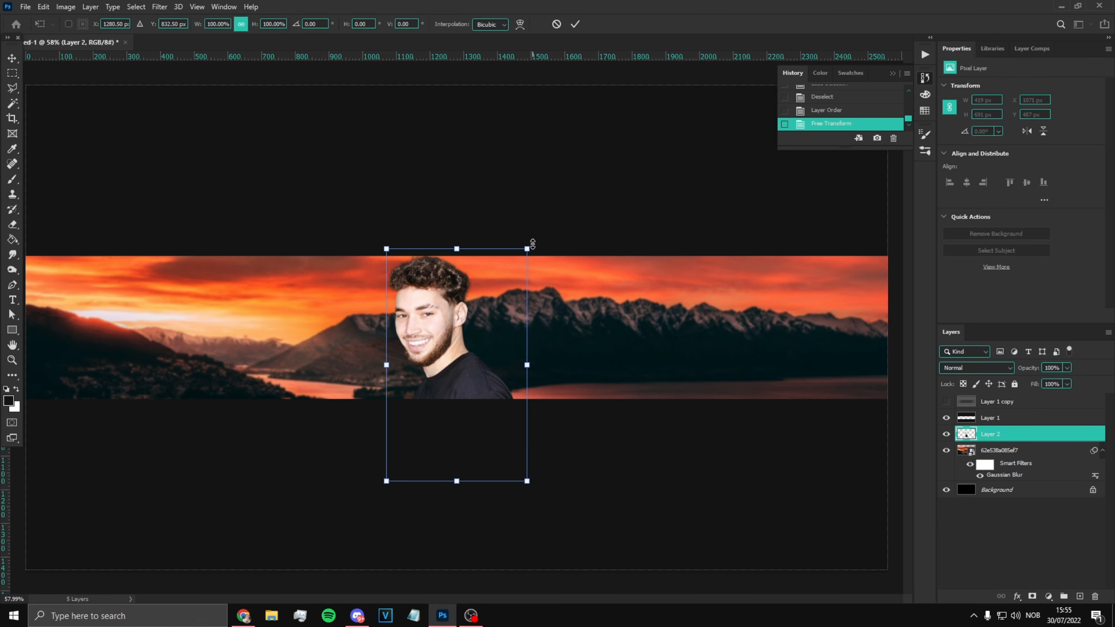
pyautogui.moveTo(527, 246); pyautogui.dragTo(512, 299)
pyautogui.moveTo(465, 360); pyautogui.dragTo(465, 307)
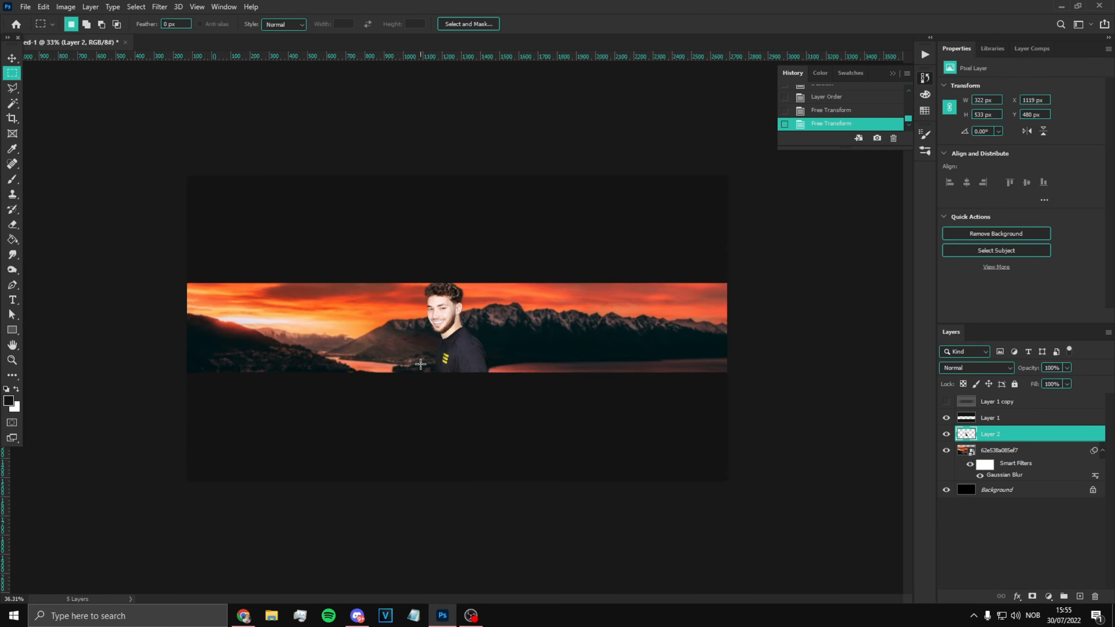
# Delete the hidden earlier portrait cutout, Layer 2, from the banner.
pyautogui.hotkey('alt', 'Tab')
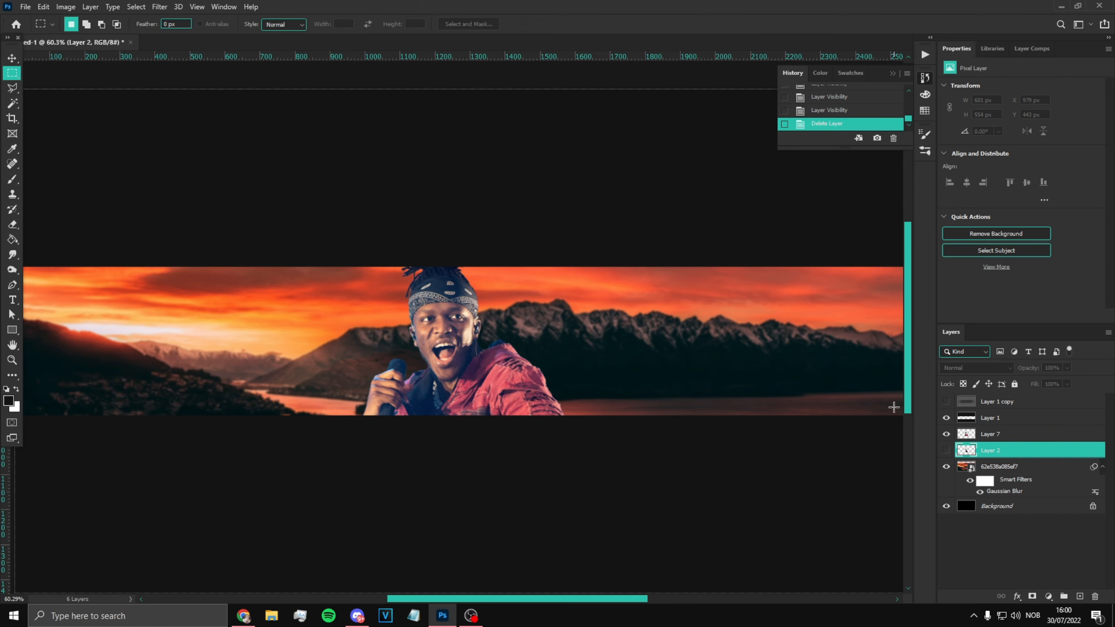
pyautogui.press('Delete')
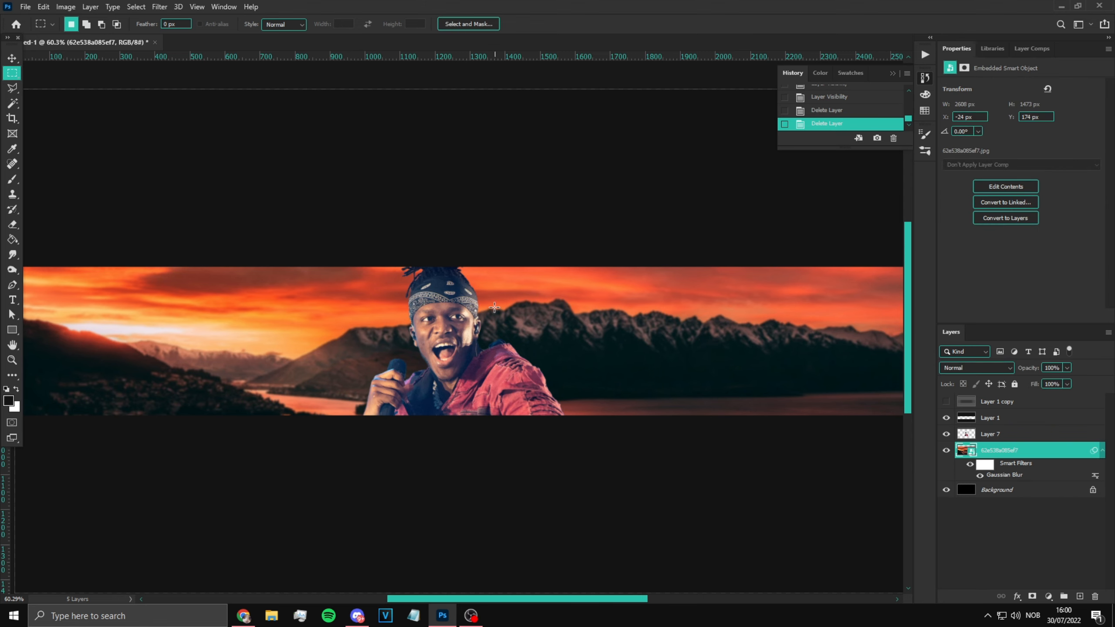
pyautogui.scroll(-1, 495, 307)
pyautogui.scroll(1, 494, 307)
pyautogui.scroll(-2, 49, 318)
pyautogui.click(12, 360)
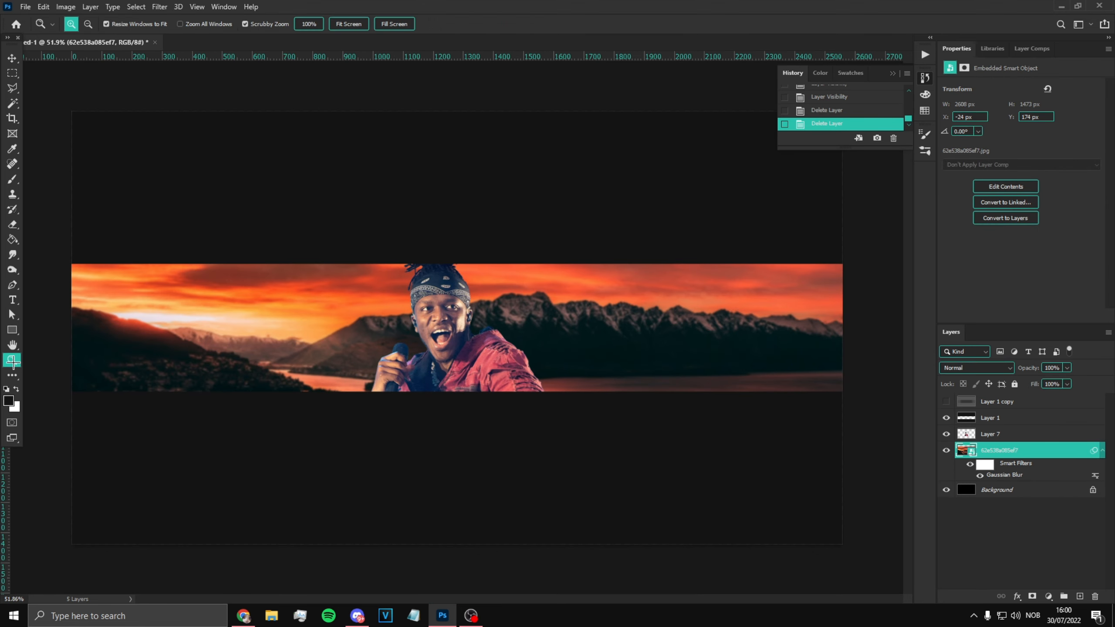
pyautogui.rightClick(355, 339)
pyautogui.click(363, 345)
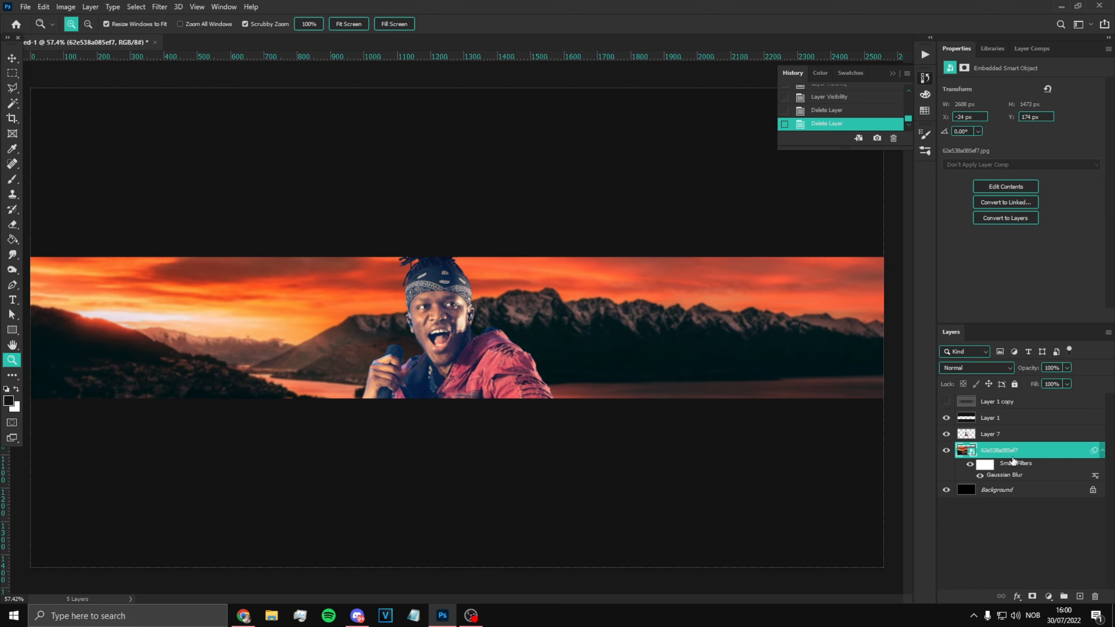
# Unlock the Background layer to convert it into a regular layer.
pyautogui.click(988, 423)
pyautogui.click(998, 436)
pyautogui.scroll(-5, 530, 311)
pyautogui.scroll(1, 530, 312)
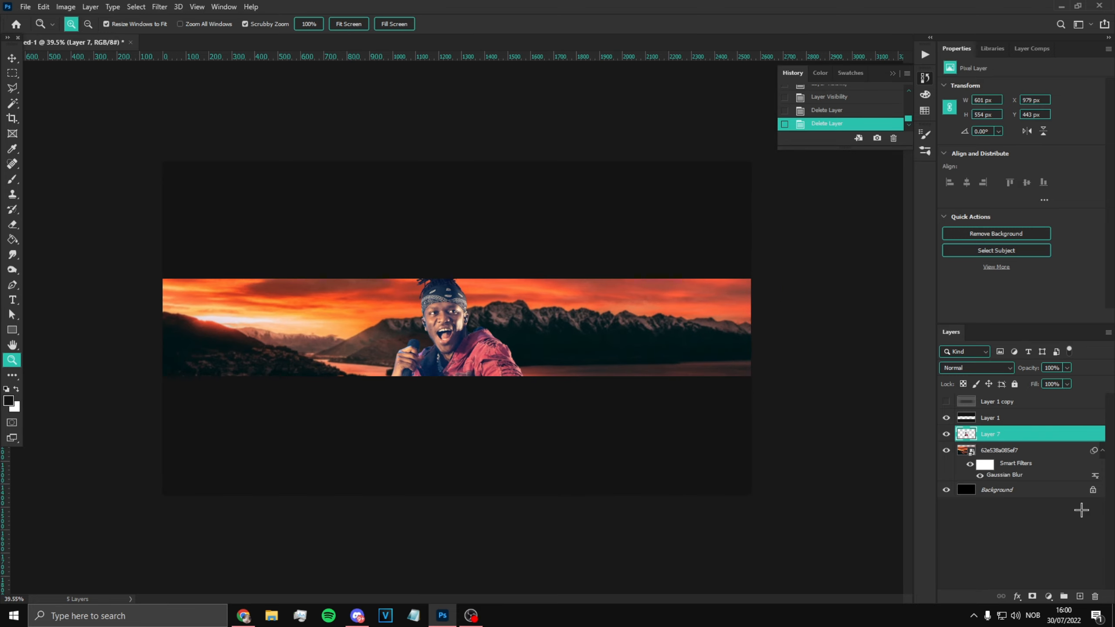
pyautogui.click(1092, 490)
pyautogui.scroll(2, 469, 327)
pyautogui.scroll(-1, 259, 336)
pyautogui.scroll(6, 259, 337)
pyautogui.scroll(-4, 246, 330)
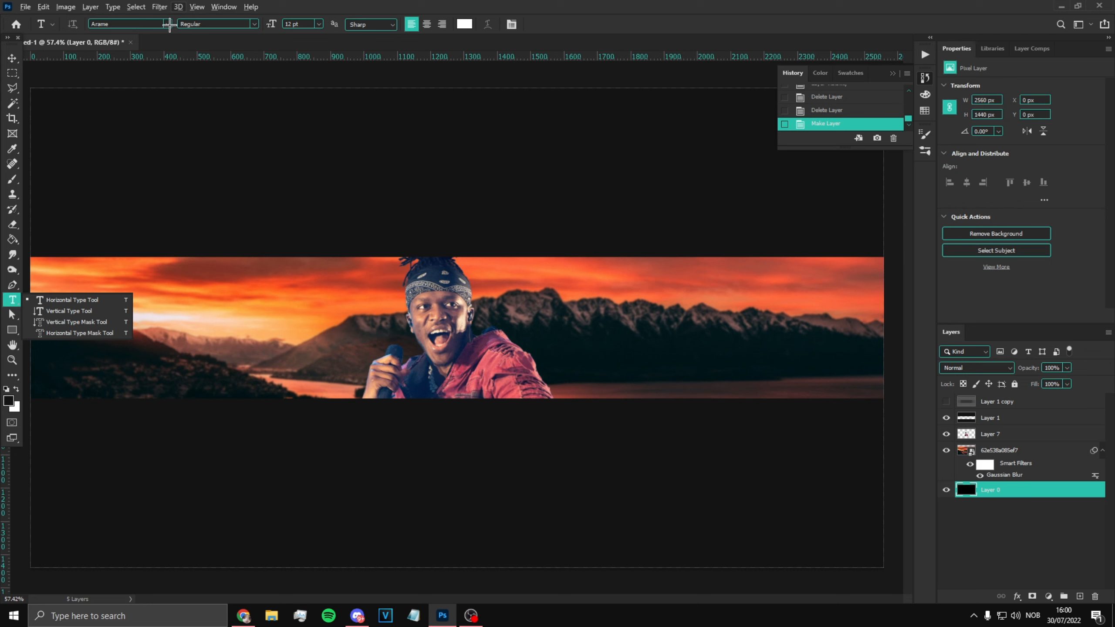
# Add the white text "KSI" in the Cream Cake font at 12 pt beside the portrait cutout.
pyautogui.click(169, 24)
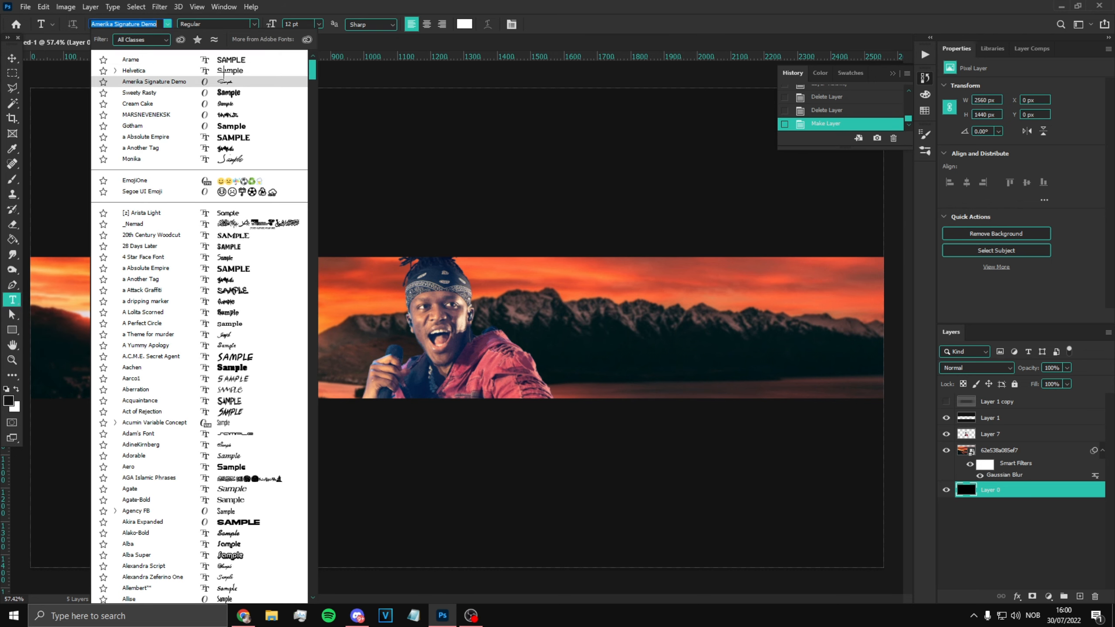
pyautogui.click(226, 104)
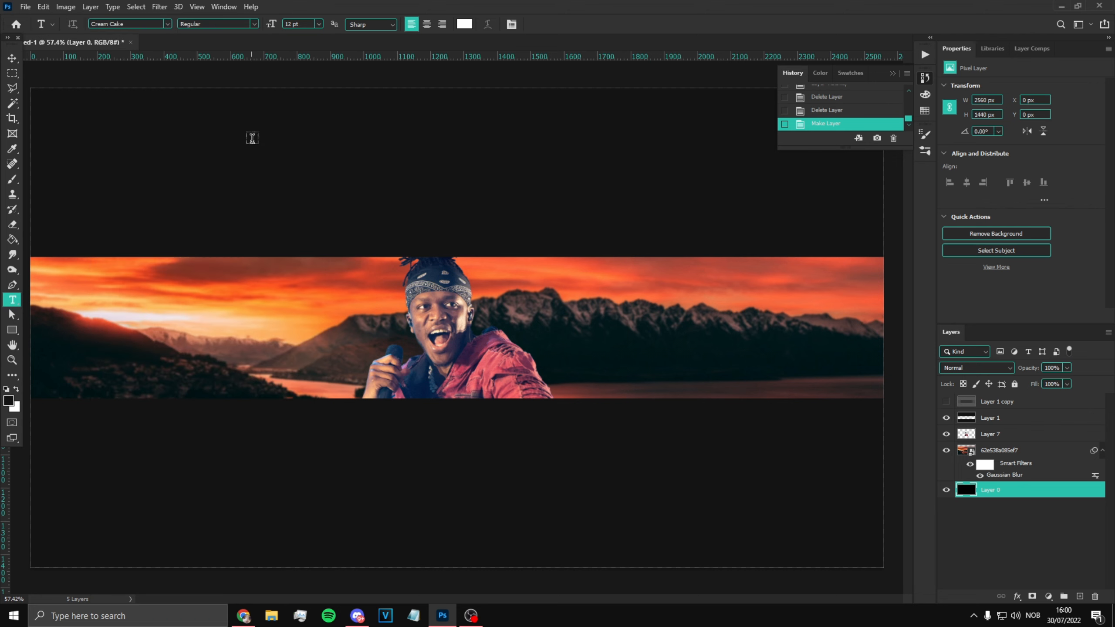
pyautogui.click(264, 335)
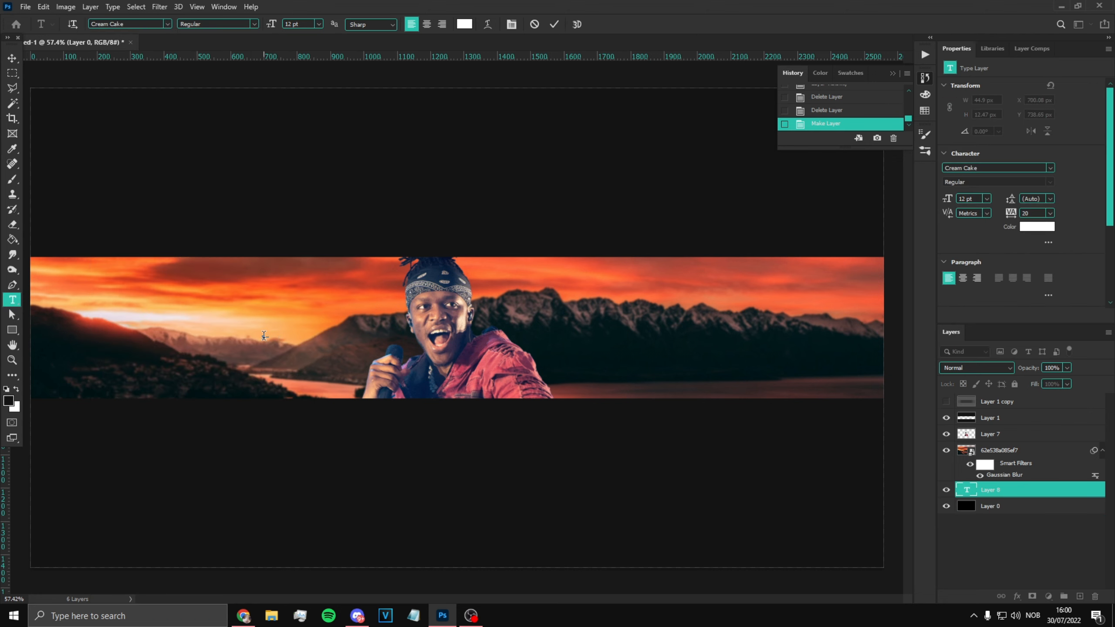
pyautogui.write('KSI')
# Enlarge the KSI text to about 266 × 223 px and move its layer between Layer 1 and Layer 7.
pyautogui.click(12, 58)
pyautogui.hotkey('ctrl', 't')
pyautogui.moveTo(271, 340); pyautogui.dragTo(355, 299)
pyautogui.press('Return')
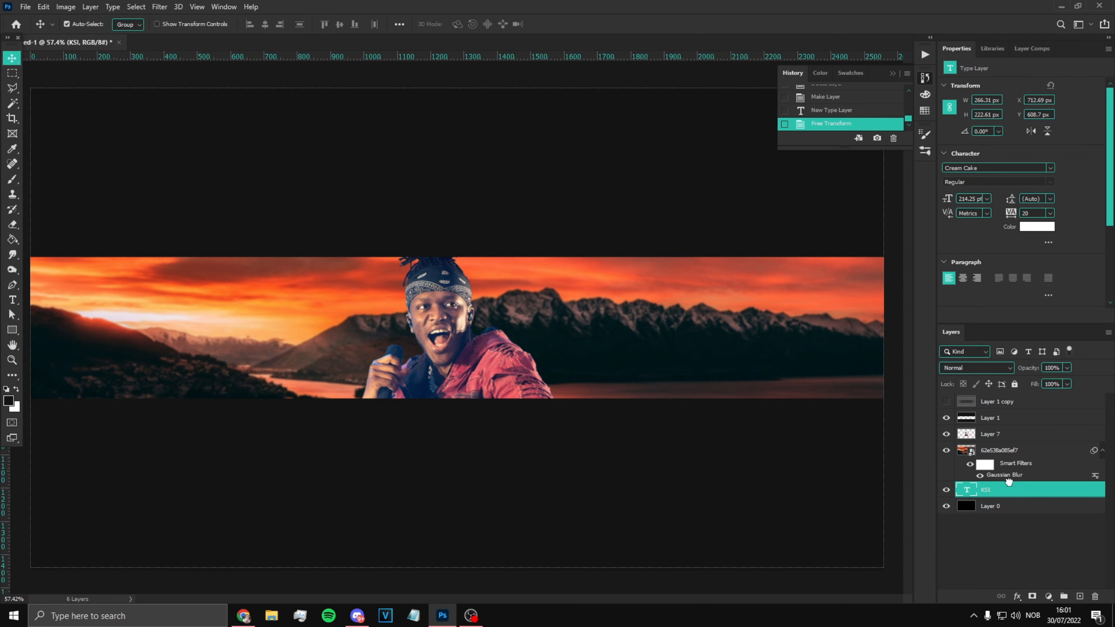
pyautogui.moveTo(1008, 481); pyautogui.dragTo(1005, 433)
pyautogui.scroll(3, 311, 317)
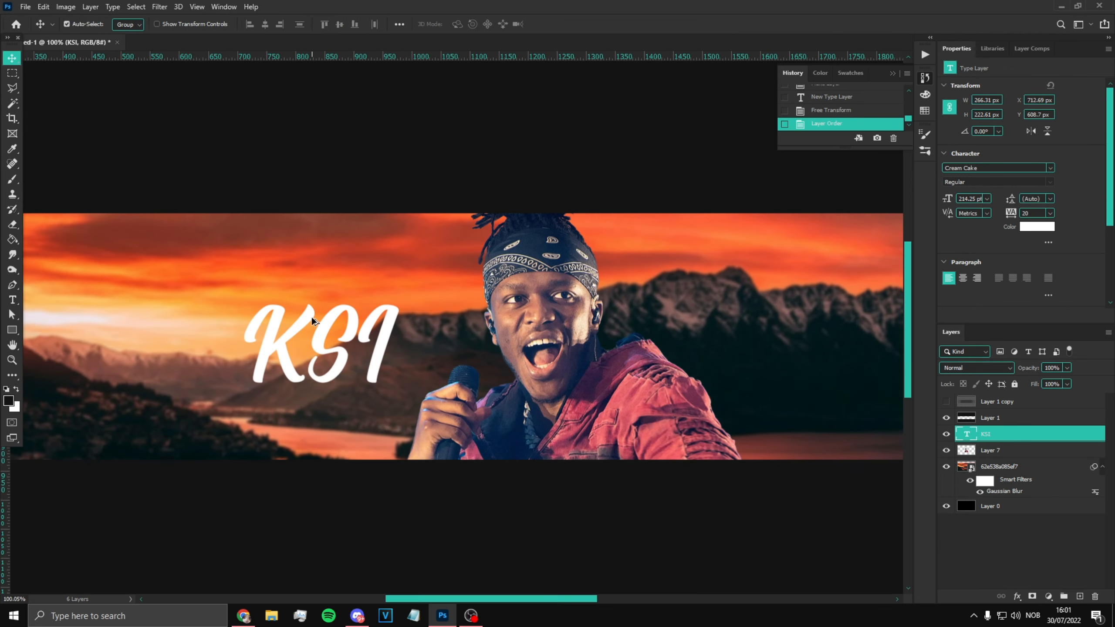
# Try the Sweety Rasty font on the KSI text.
pyautogui.click(13, 300)
pyautogui.doubleClick(385, 360)
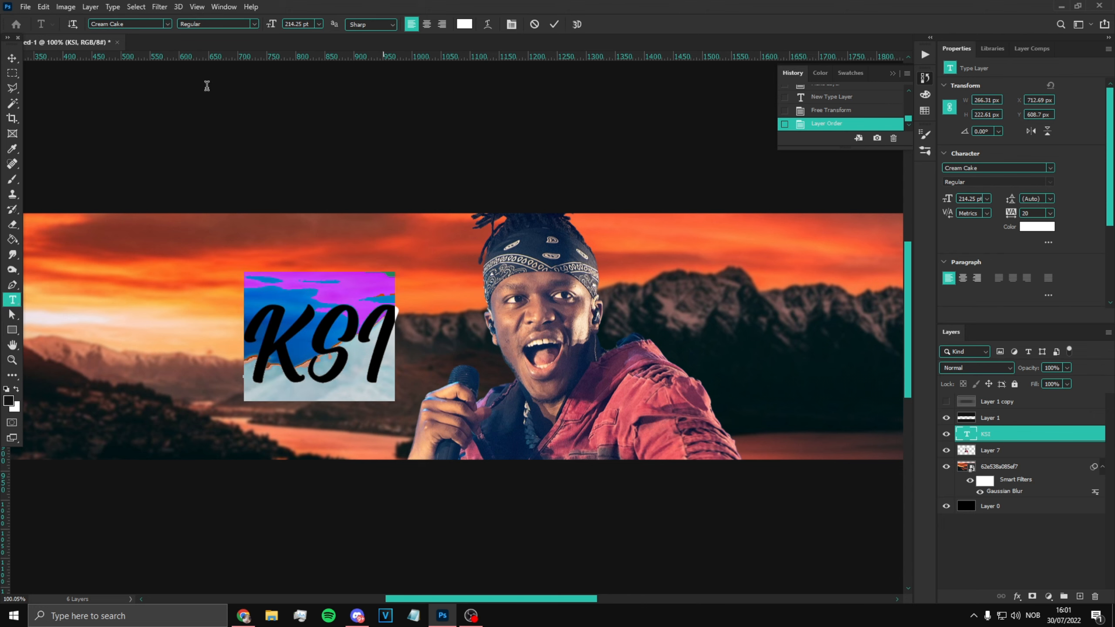
pyautogui.click(167, 23)
pyautogui.write('sweety')
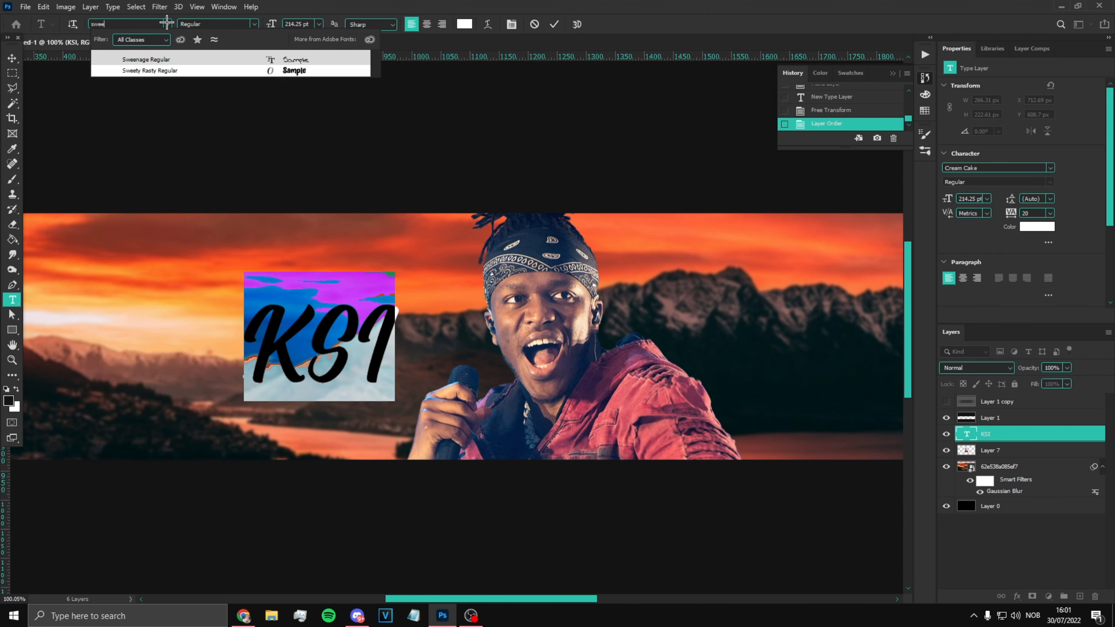
pyautogui.click(183, 70)
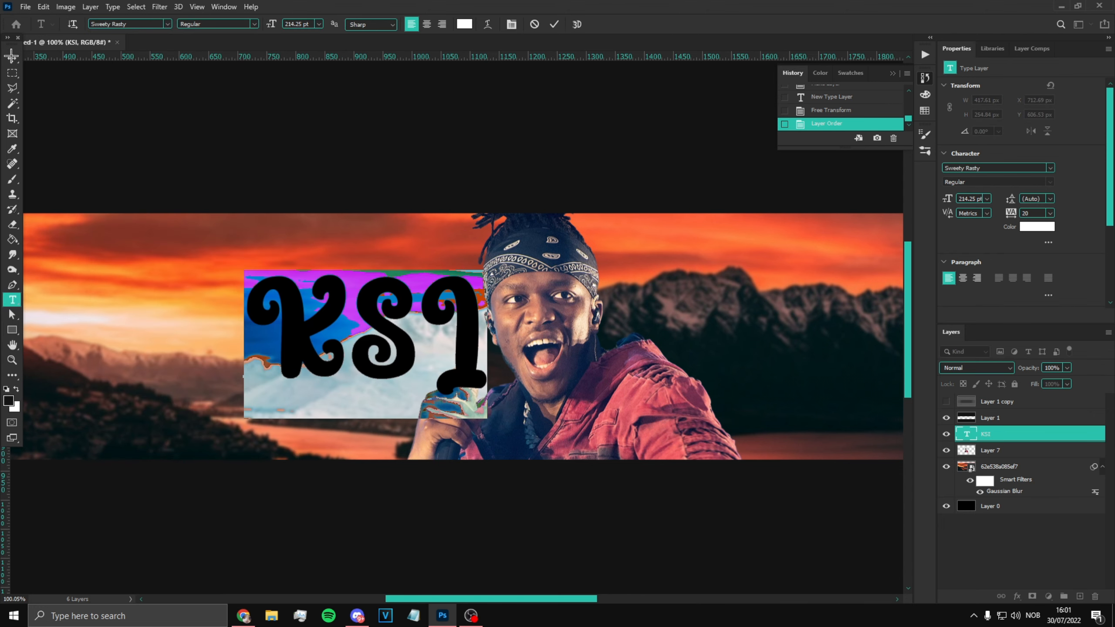
pyautogui.click(13, 58)
# Set the KSI text's font back to Cream Cake.
pyautogui.click(13, 300)
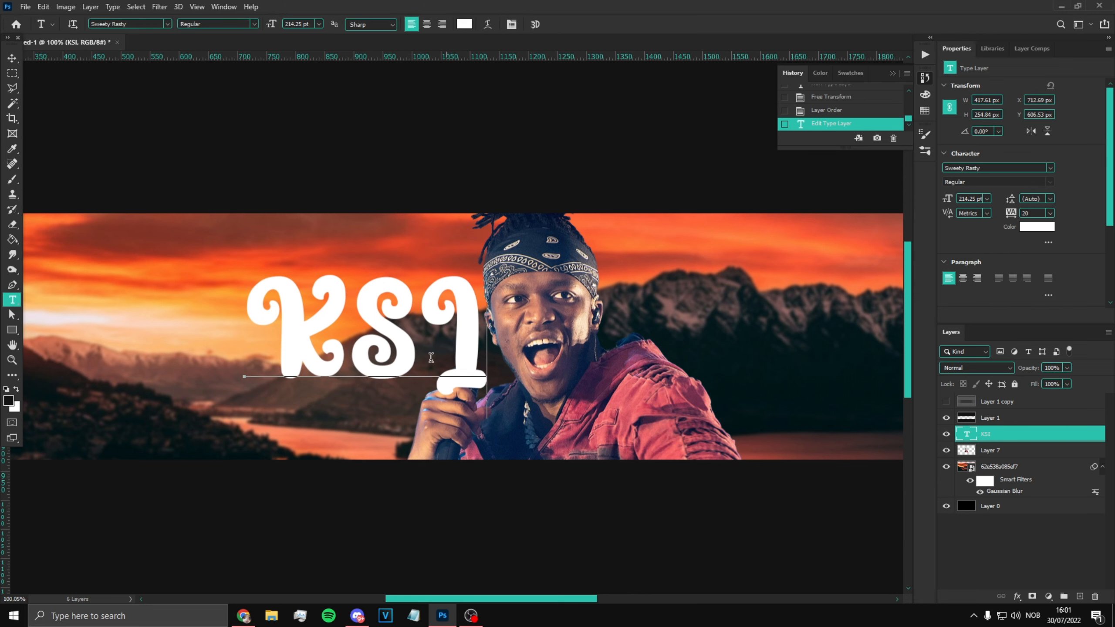
pyautogui.doubleClick(395, 352)
pyautogui.click(167, 23)
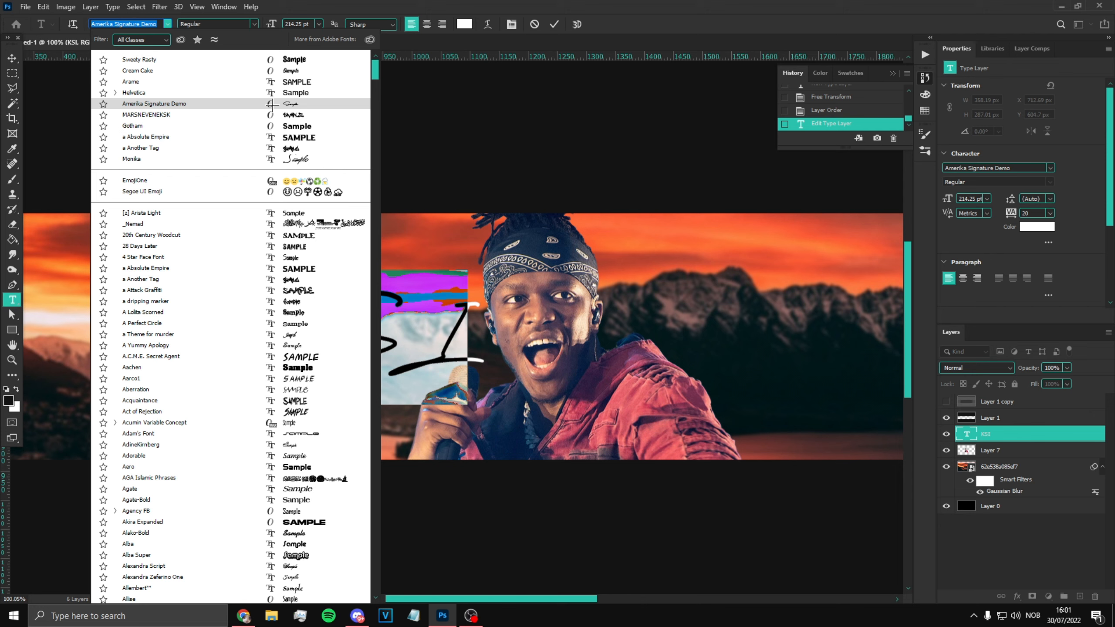
pyautogui.press('BackSpace')
pyautogui.click(301, 69)
pyautogui.click(11, 60)
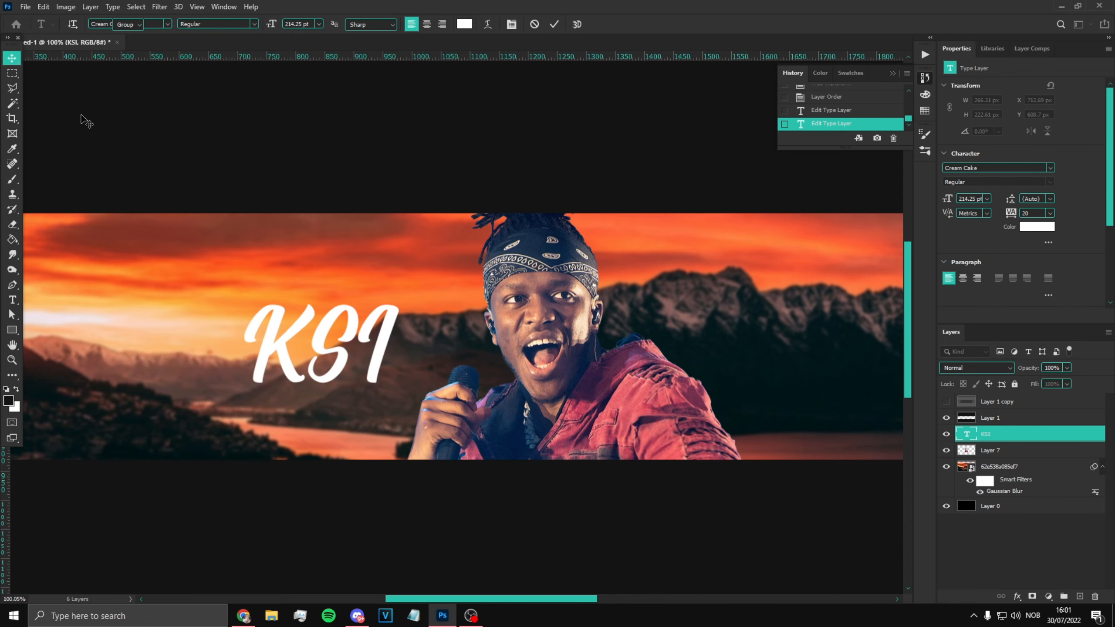
# Scale the KSI text down to about 197 × 165 px and reposition it beside the portrait.
pyautogui.hotkey('ctrl', '0')
pyautogui.hotkey('ctrl', 't')
pyautogui.moveTo(343, 347); pyautogui.dragTo(344, 326)
pyautogui.keyDown('alt'); pyautogui.scroll(5, 381, 324); pyautogui.keyUp('alt')
pyautogui.moveTo(368, 394); pyautogui.dragTo(333, 361)
pyautogui.moveTo(323, 350); pyautogui.dragTo(343, 356)
pyautogui.press('Return')
pyautogui.hotkey('ctrl', '0')
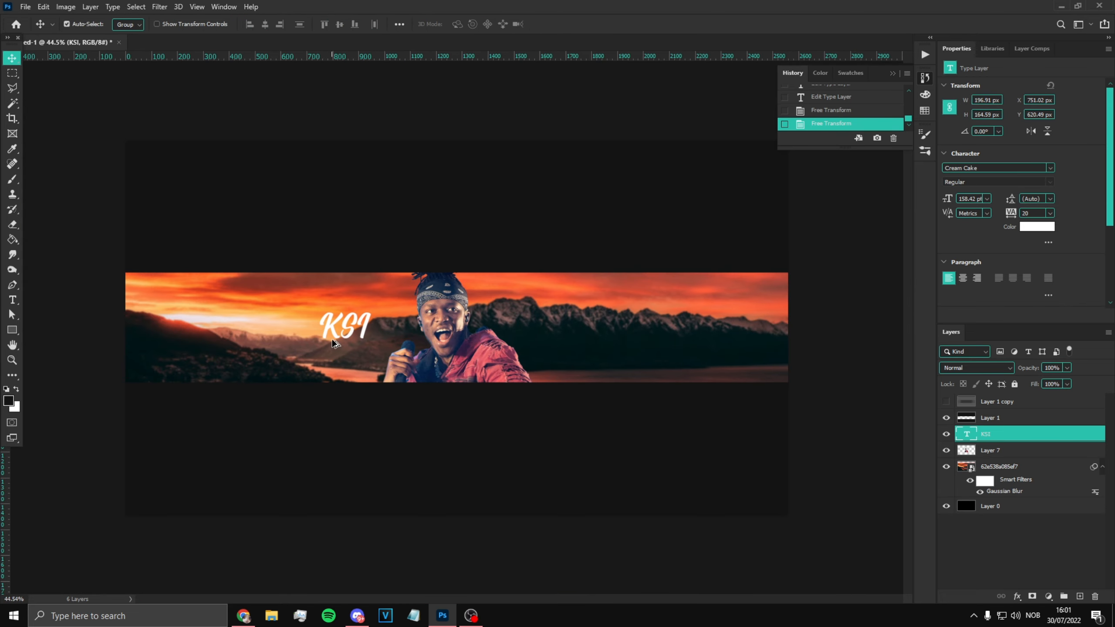
# Move the KSI text slightly lower in the banner, to about Y 638 px.
pyautogui.keyDown('alt'); pyautogui.scroll(4, 318, 335); pyautogui.keyUp('alt')
pyautogui.hotkey('ctrl', 't')
pyautogui.moveTo(326, 330); pyautogui.dragTo(326, 336)
pyautogui.press('Return')
pyautogui.hotkey('ctrl', '0')
pyautogui.keyDown('alt'); pyautogui.scroll(4, 249, 328); pyautogui.keyUp('alt')
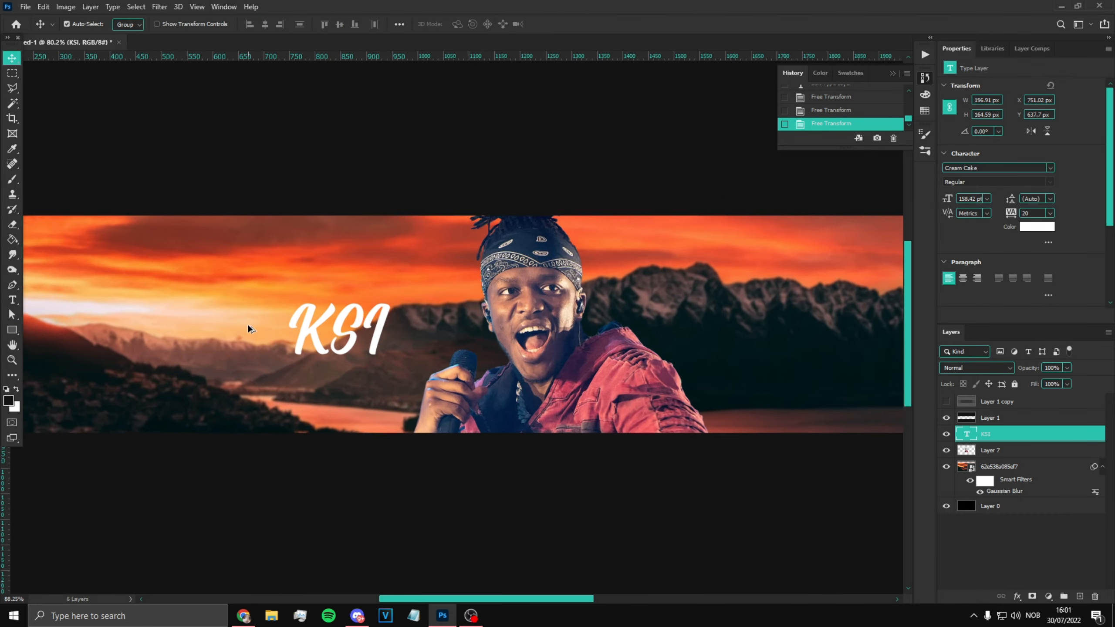
pyautogui.keyDown('alt'); pyautogui.scroll(4, 247, 327); pyautogui.keyUp('alt')
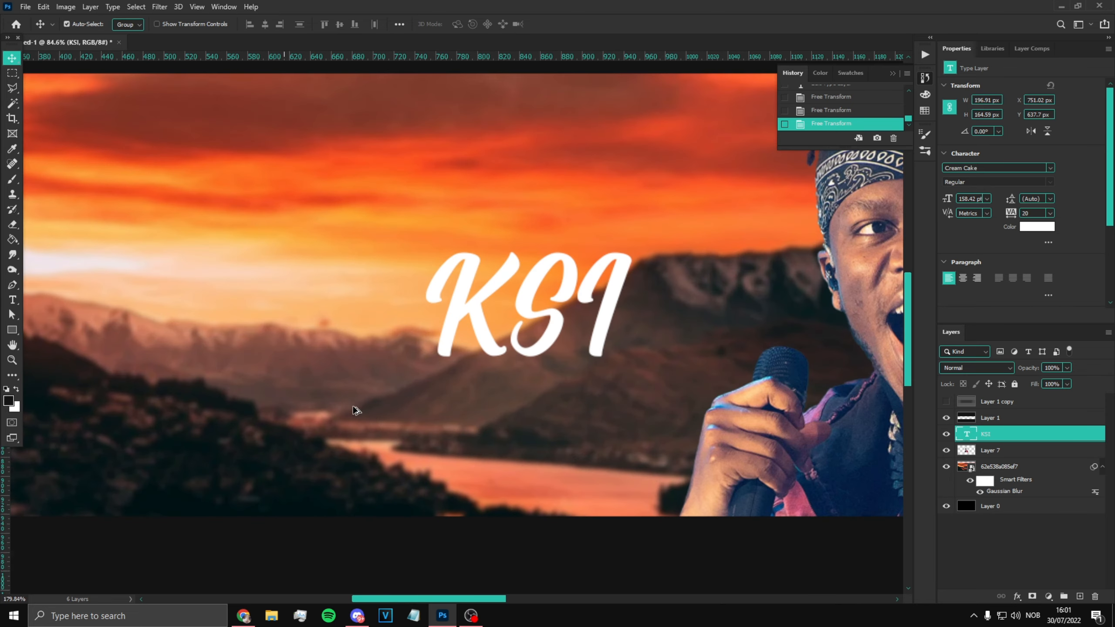
pyautogui.hotkey('ctrl', '0')
pyautogui.keyDown('alt'); pyautogui.scroll(4, 459, 364); pyautogui.keyUp('alt')
# Open the recent file KILLER PACK by killoxs .psd.
pyautogui.click(25, 6)
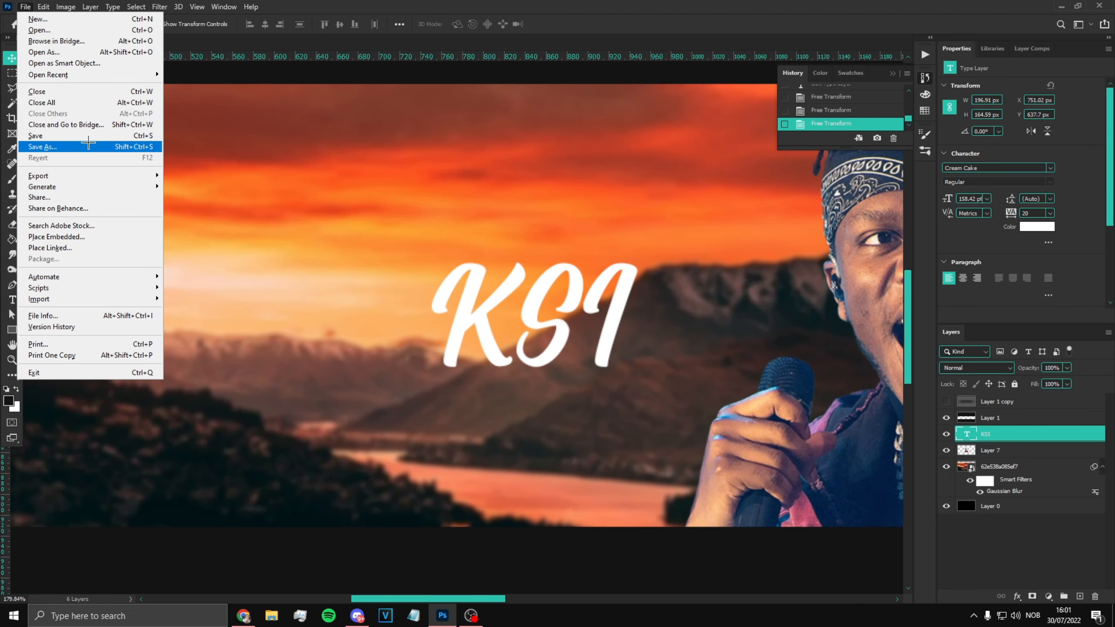
pyautogui.moveTo(100, 74)
pyautogui.click(260, 85)
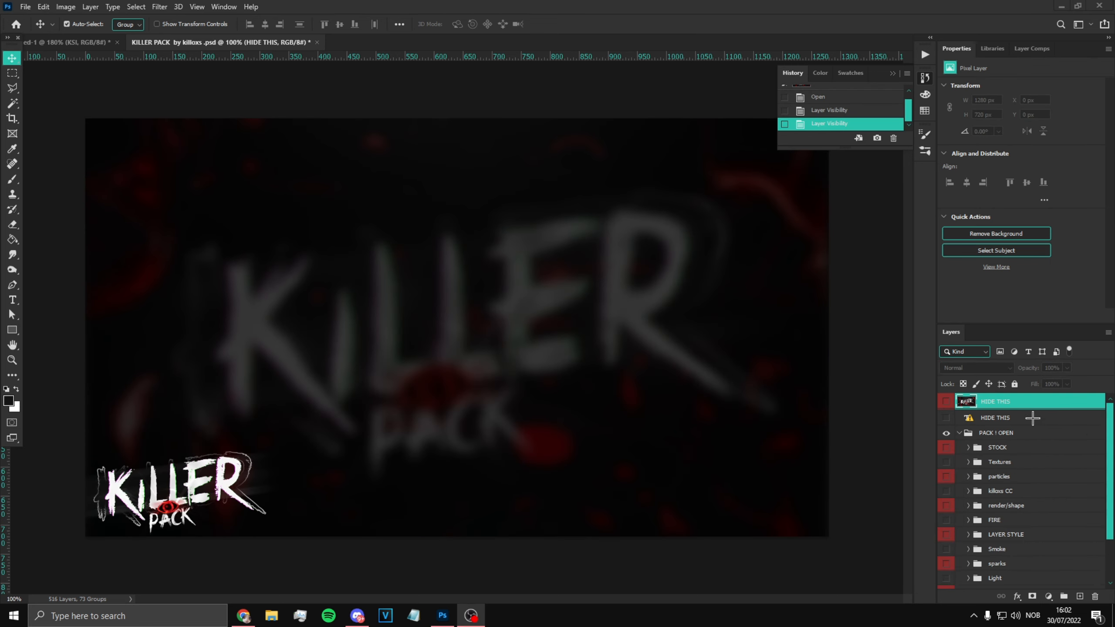
# Copy the killoxs CC group from the pack into the banner document and place it above Layer 1.
pyautogui.scroll(-3, 993, 439)
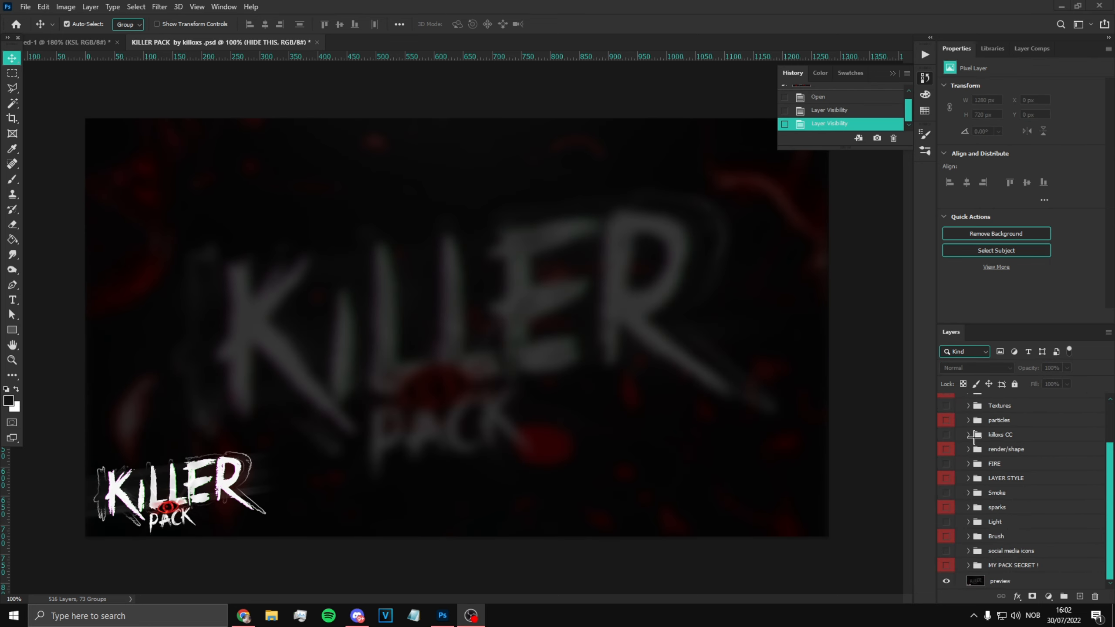
pyautogui.scroll(3, 978, 525)
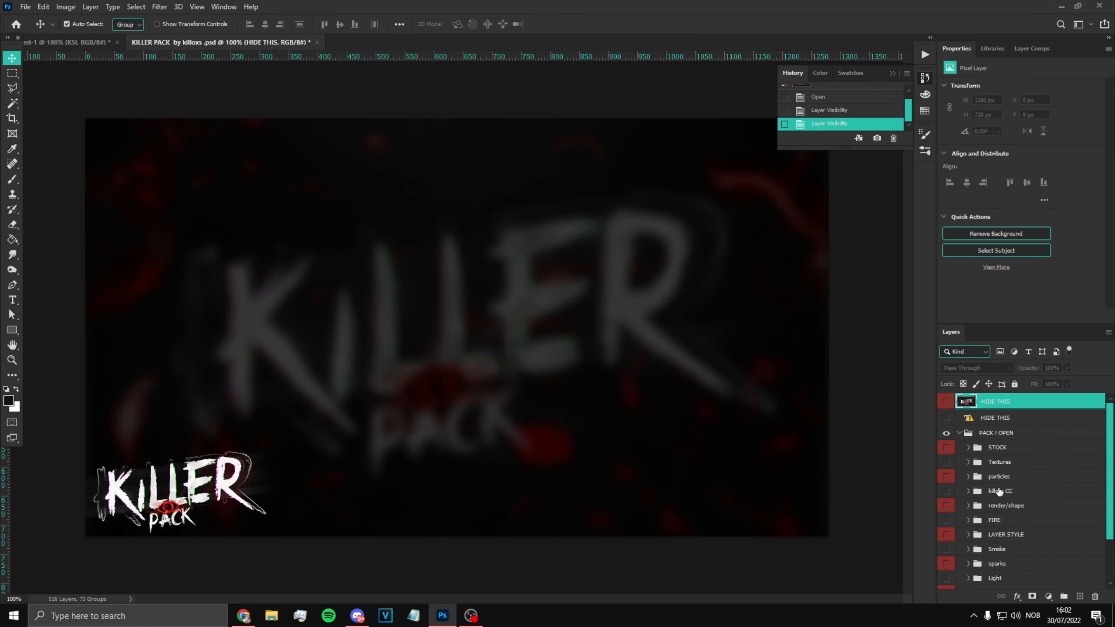
pyautogui.moveTo(1000, 490); pyautogui.dragTo(248, 203)
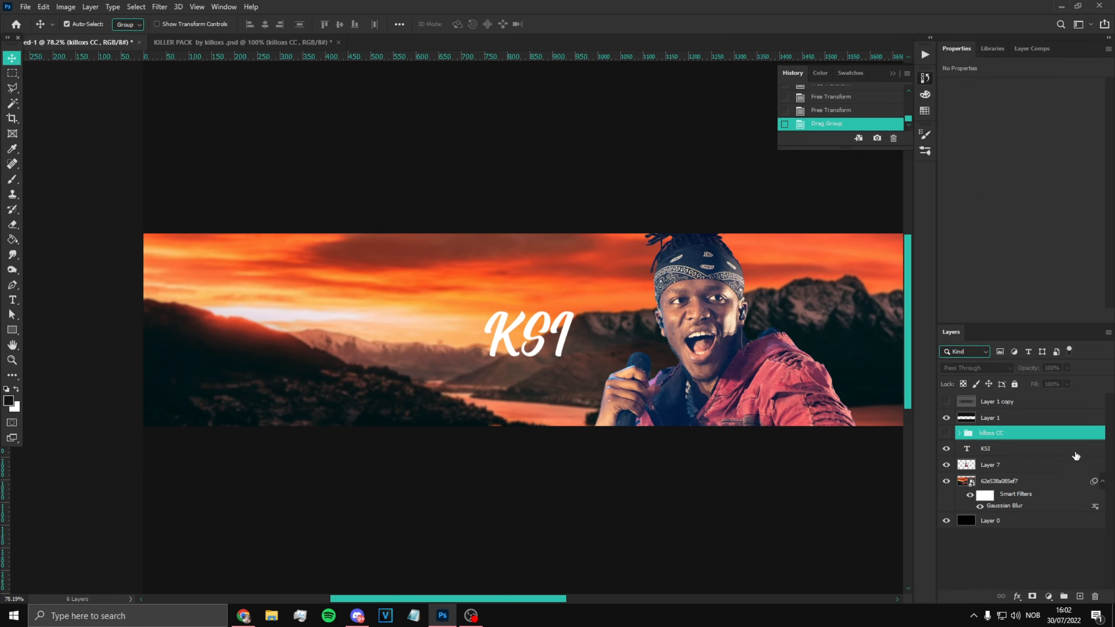
pyautogui.click(1005, 420)
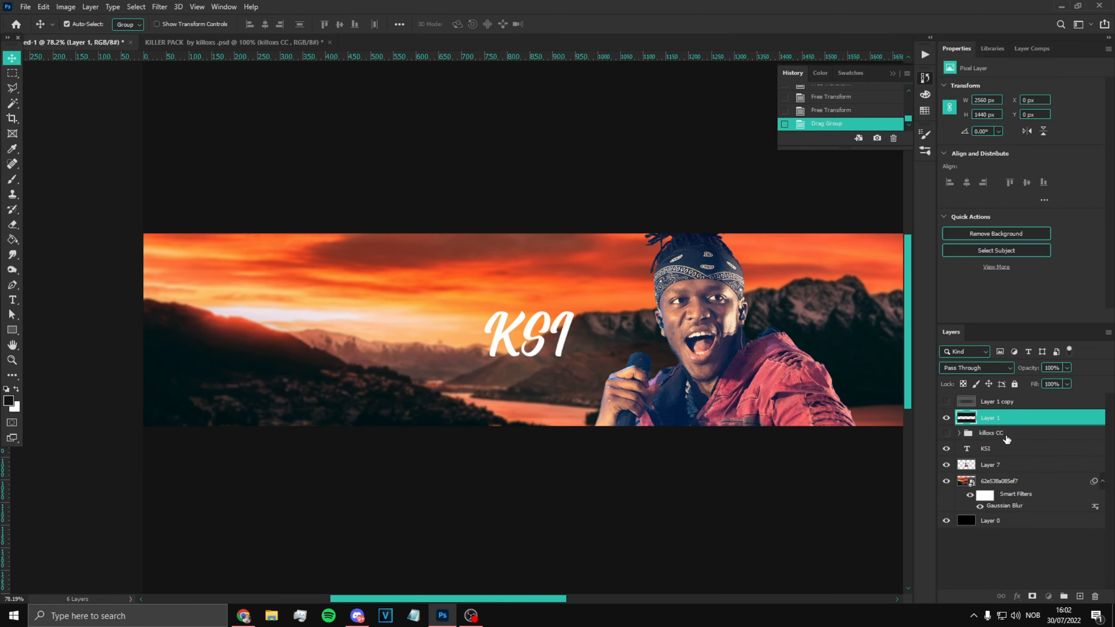
pyautogui.moveTo(1001, 432); pyautogui.dragTo(1001, 410)
pyautogui.scroll(1, 502, 314)
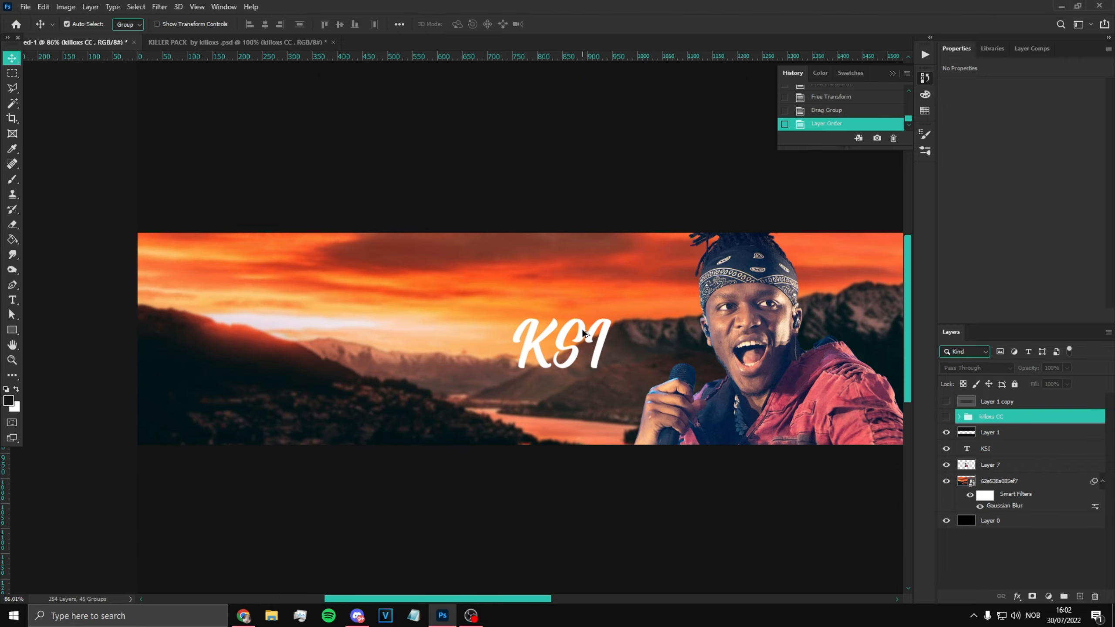
pyautogui.scroll(2, 502, 314)
# Show the social media icons group in the KILLER PACK document and expand its Social Media Icons subgroup.
pyautogui.click(211, 41)
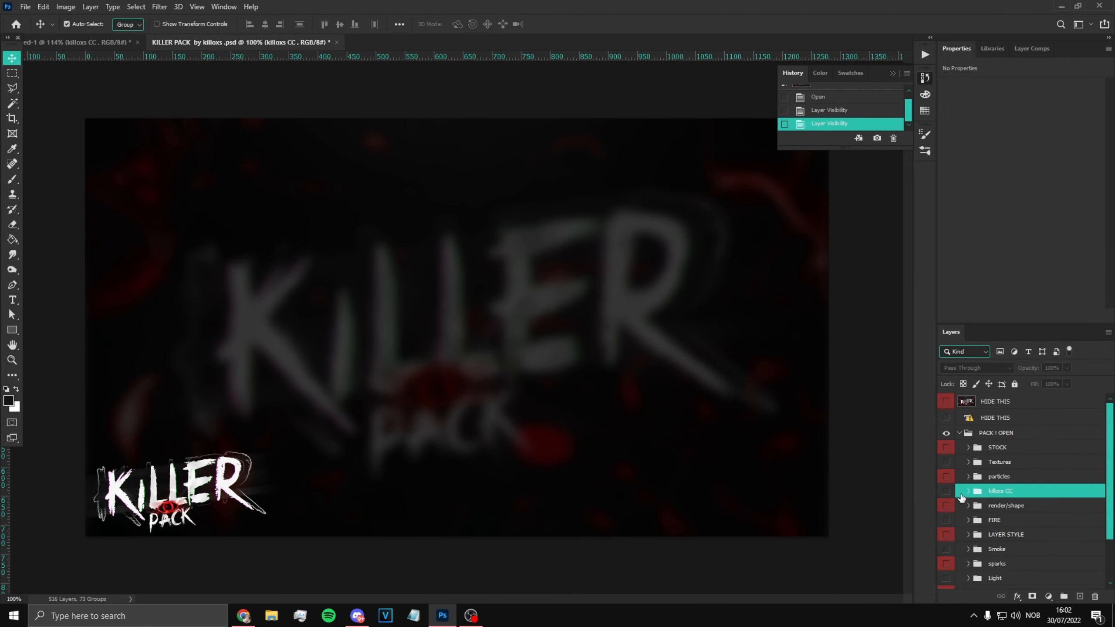
pyautogui.scroll(-2, 999, 535)
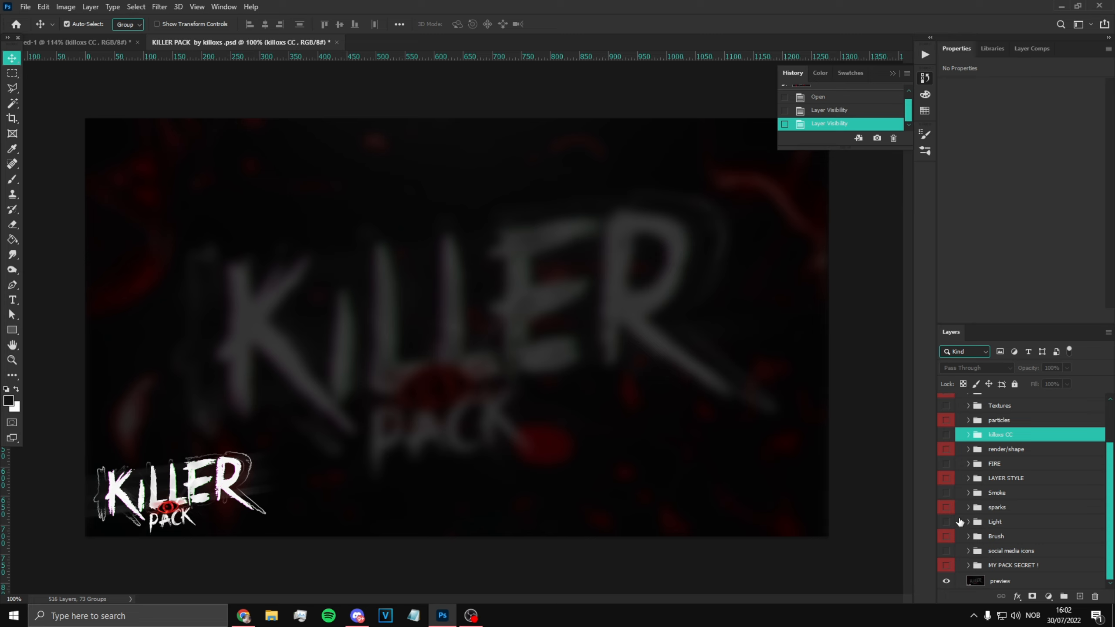
pyautogui.click(968, 552)
pyautogui.click(947, 565)
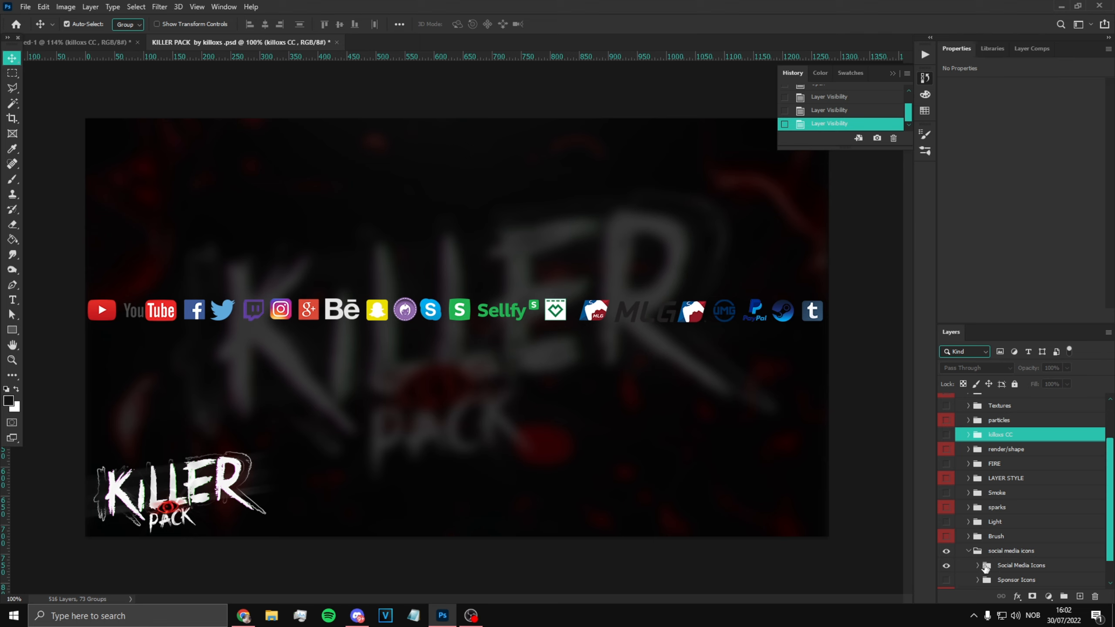
pyautogui.click(979, 566)
pyautogui.scroll(-3, 969, 523)
# Identify the Instagram icon by toggling icon layers' visibility and copy it into the banner above the KSI text's left side.
pyautogui.click(947, 514)
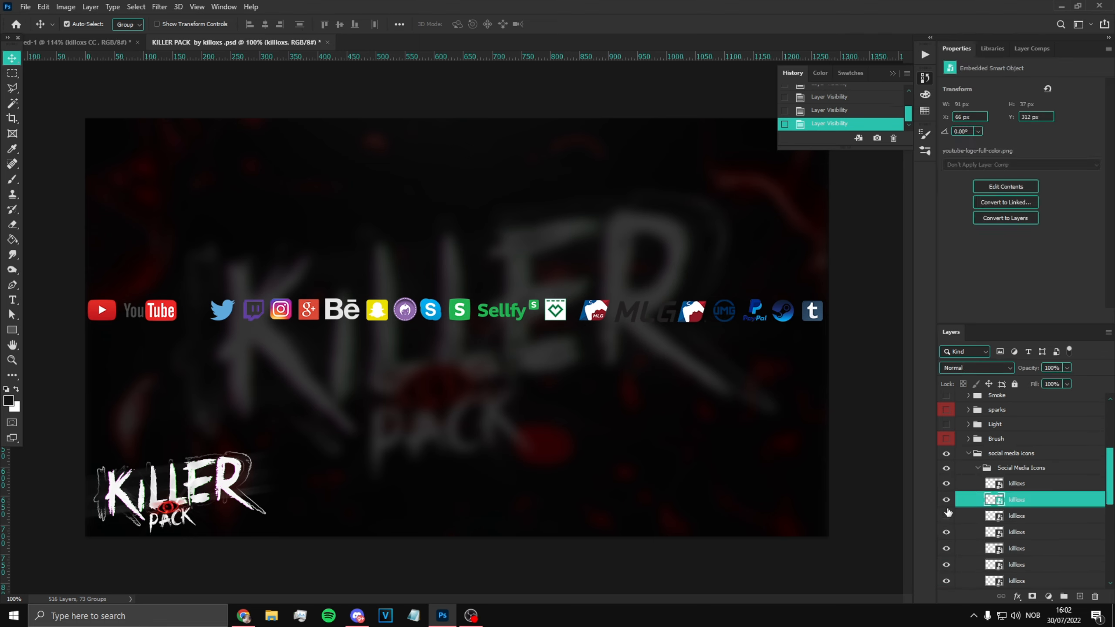
pyautogui.click(946, 516)
pyautogui.click(946, 538)
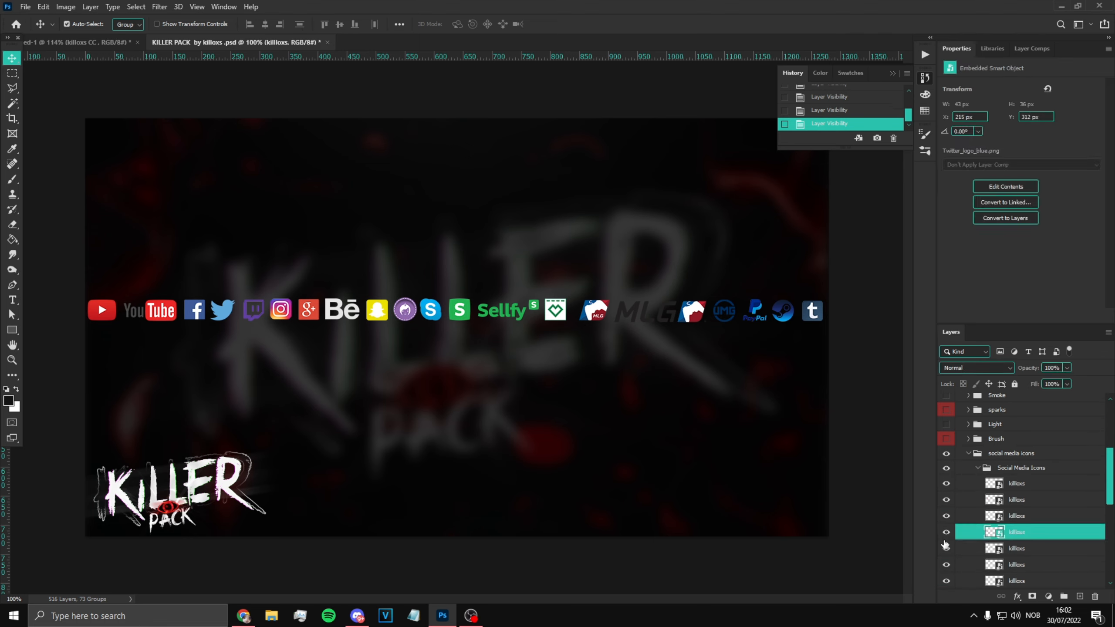
pyautogui.click(947, 550)
pyautogui.click(946, 565)
pyautogui.click(981, 566)
pyautogui.click(947, 565)
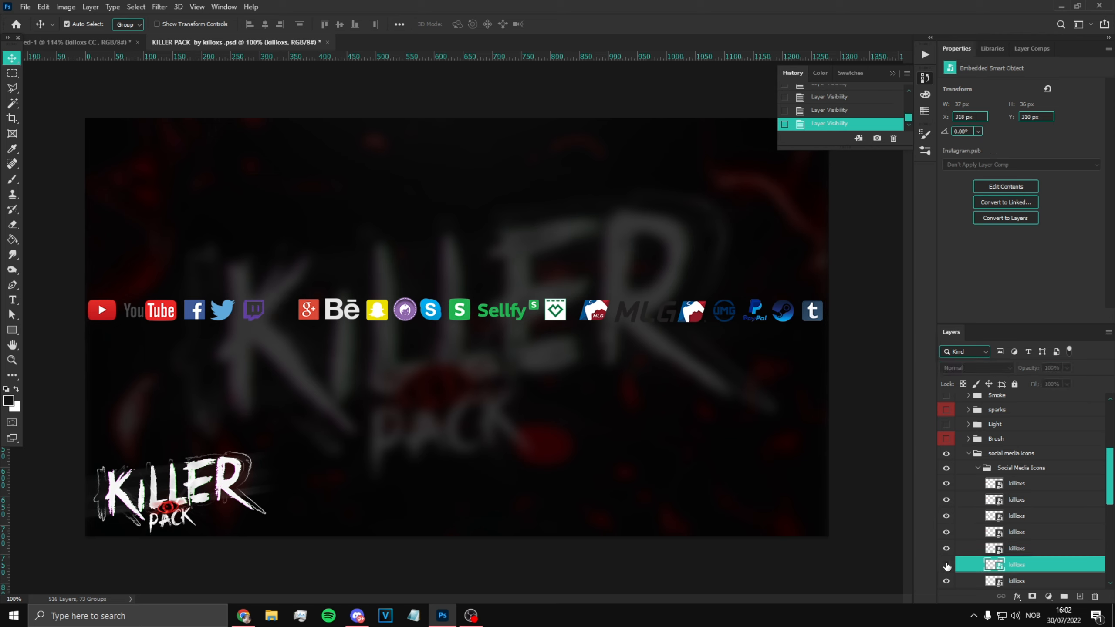
pyautogui.click(947, 565)
pyautogui.moveTo(989, 566); pyautogui.dragTo(324, 269)
# Locate the Twitter icon layer in the KILLER PACK document and copy it into the banner beside the KSI text.
pyautogui.click(229, 42)
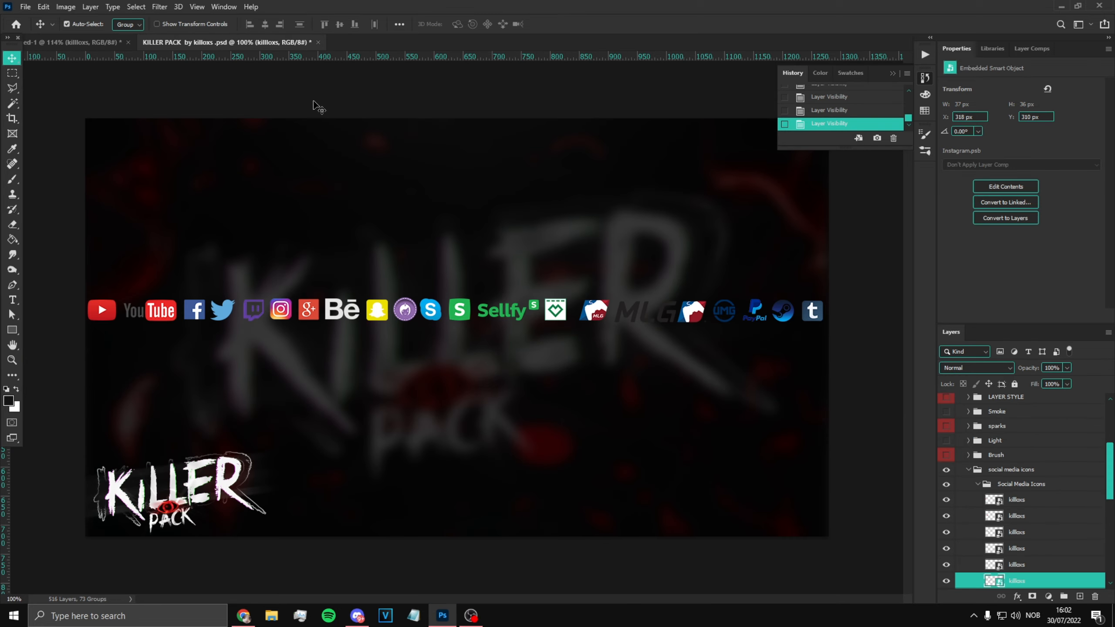
pyautogui.click(946, 548)
pyautogui.click(947, 499)
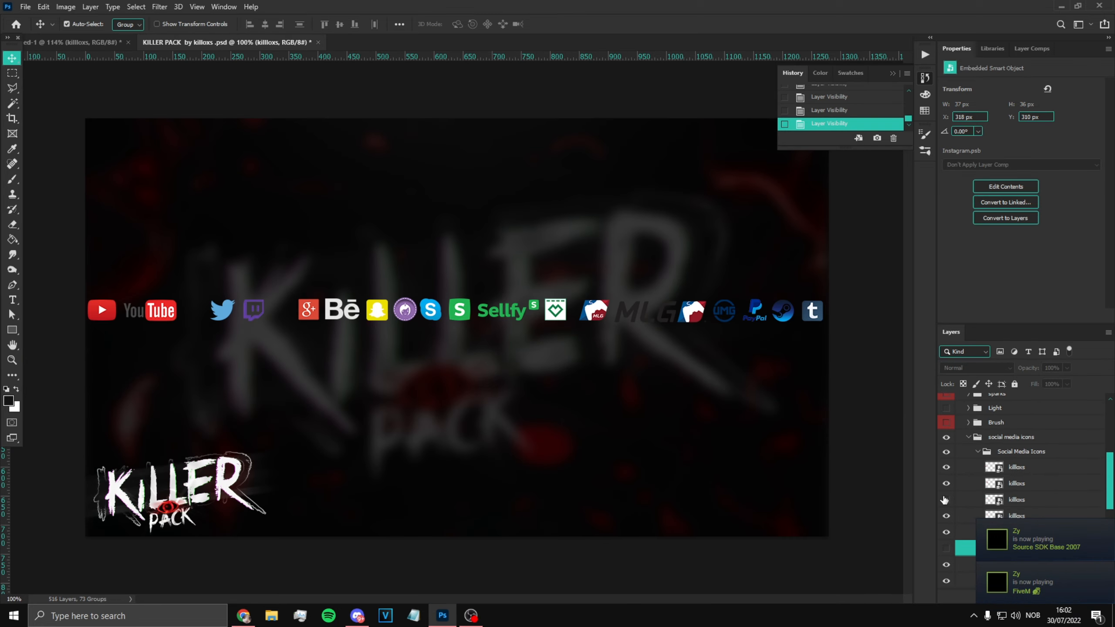
pyautogui.click(947, 500)
pyautogui.click(946, 516)
pyautogui.click(947, 516)
pyautogui.moveTo(1014, 515); pyautogui.dragTo(410, 366)
pyautogui.scroll(-1, 406, 361)
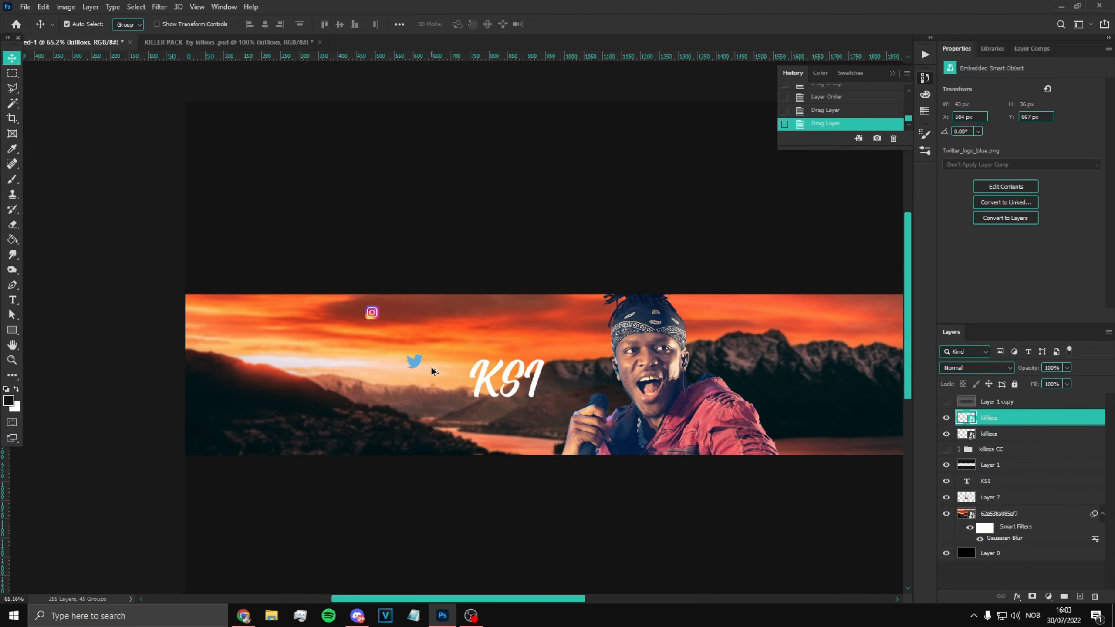
pyautogui.scroll(2, 439, 365)
# Collapse and hide the social media icons group in the KILLER PACK document.
pyautogui.click(246, 40)
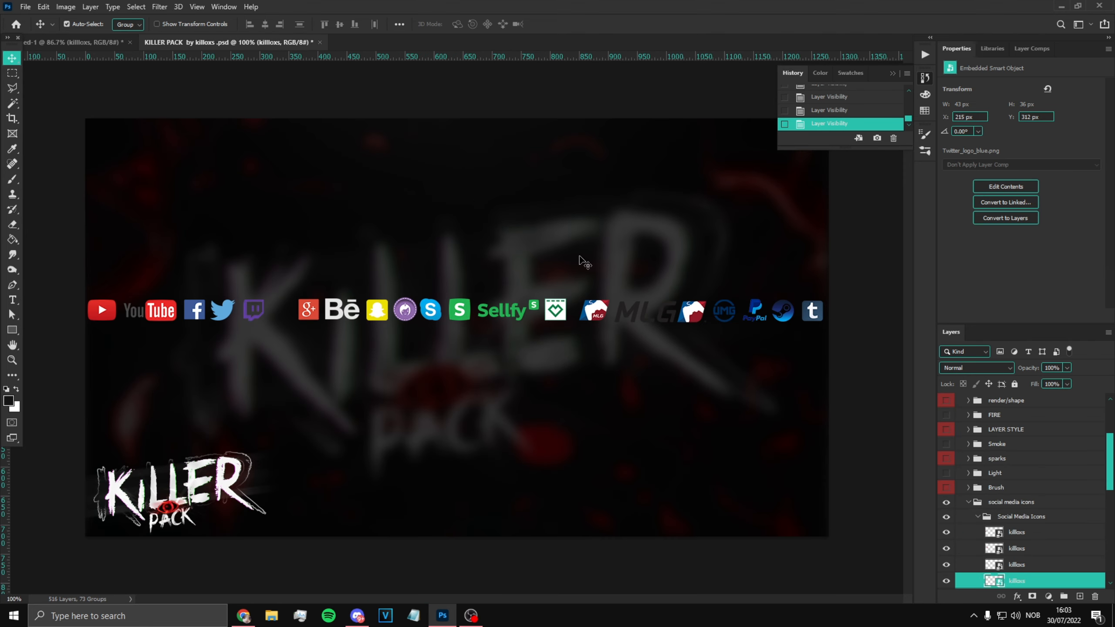
pyautogui.click(968, 503)
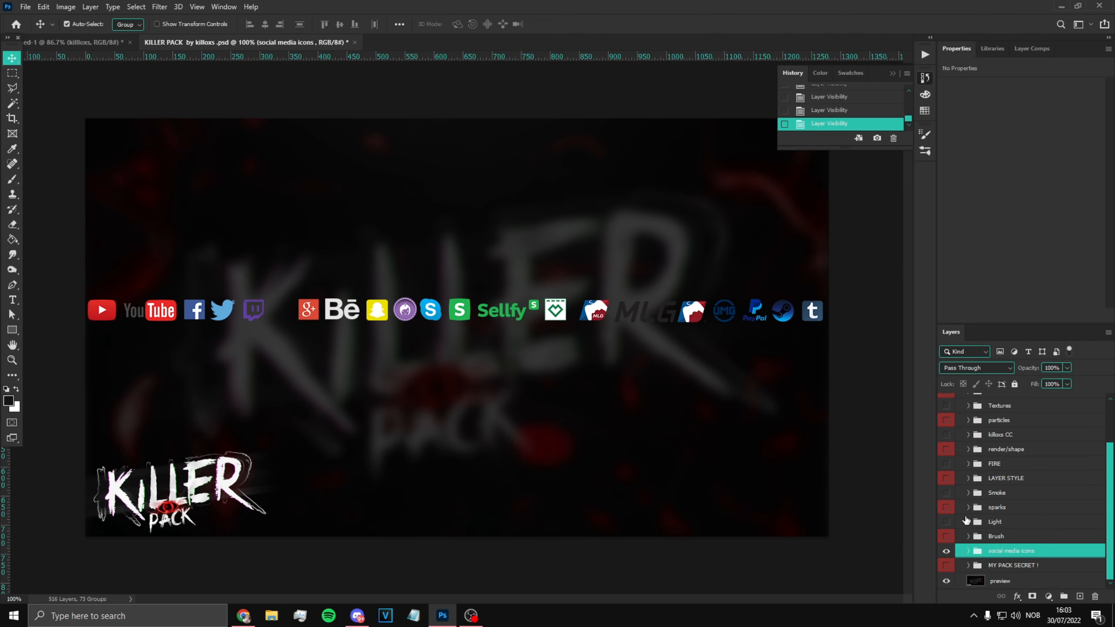
pyautogui.click(949, 552)
pyautogui.scroll(2, 984, 529)
# Expand the pack's Light group, show its first light layer and copy that layer into the banner.
pyautogui.click(968, 571)
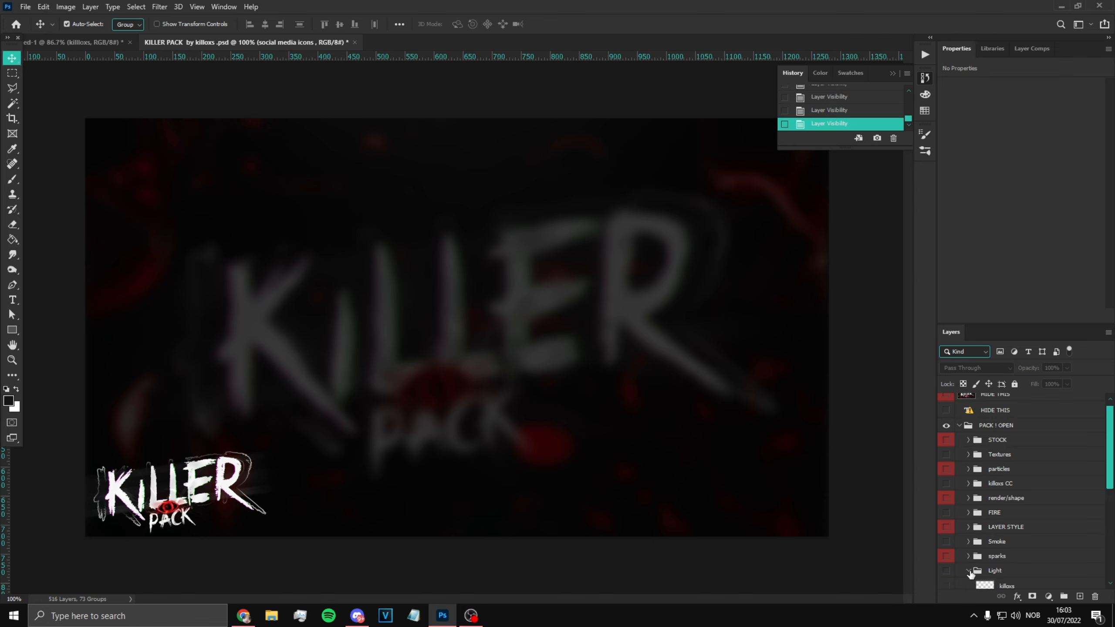
pyautogui.scroll(-2, 983, 527)
pyautogui.click(945, 520)
pyautogui.click(945, 521)
pyautogui.click(946, 521)
pyautogui.moveTo(1000, 523); pyautogui.dragTo(597, 398)
# Position the light layer at X 640, Y 497 px and move it between Layer 1 and the KSI text.
pyautogui.hotkey('ctrl', 't')
pyautogui.scroll(-3, 523, 413)
pyautogui.press('Return')
pyautogui.moveTo(1024, 425); pyautogui.dragTo(1029, 489)
pyautogui.scroll(-3, 483, 307)
pyautogui.scroll(3, 481, 307)
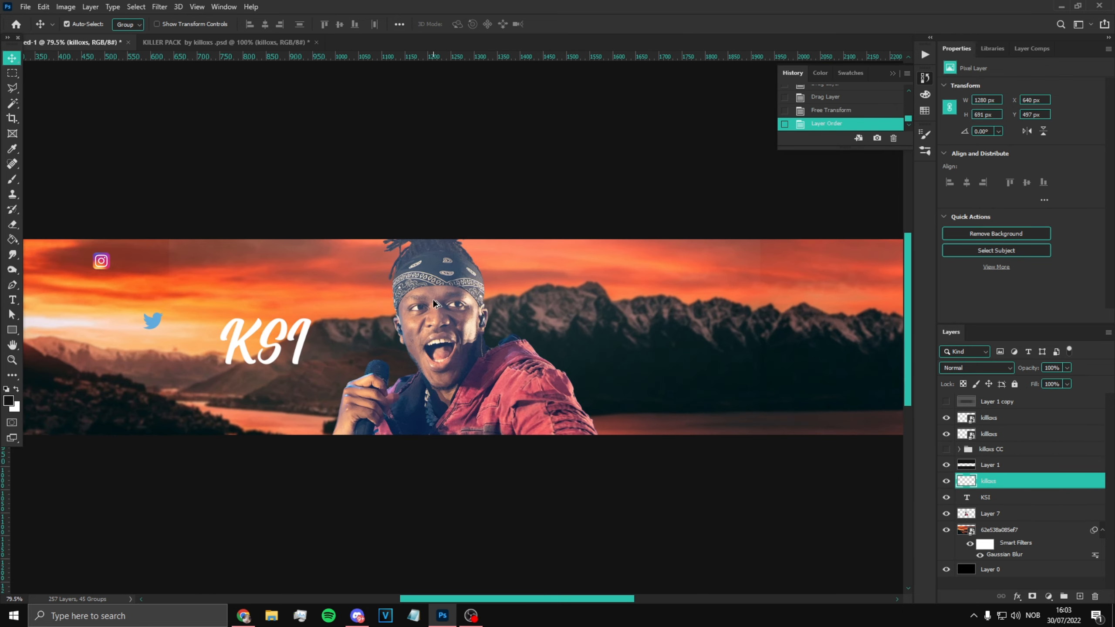
pyautogui.scroll(-2, 430, 319)
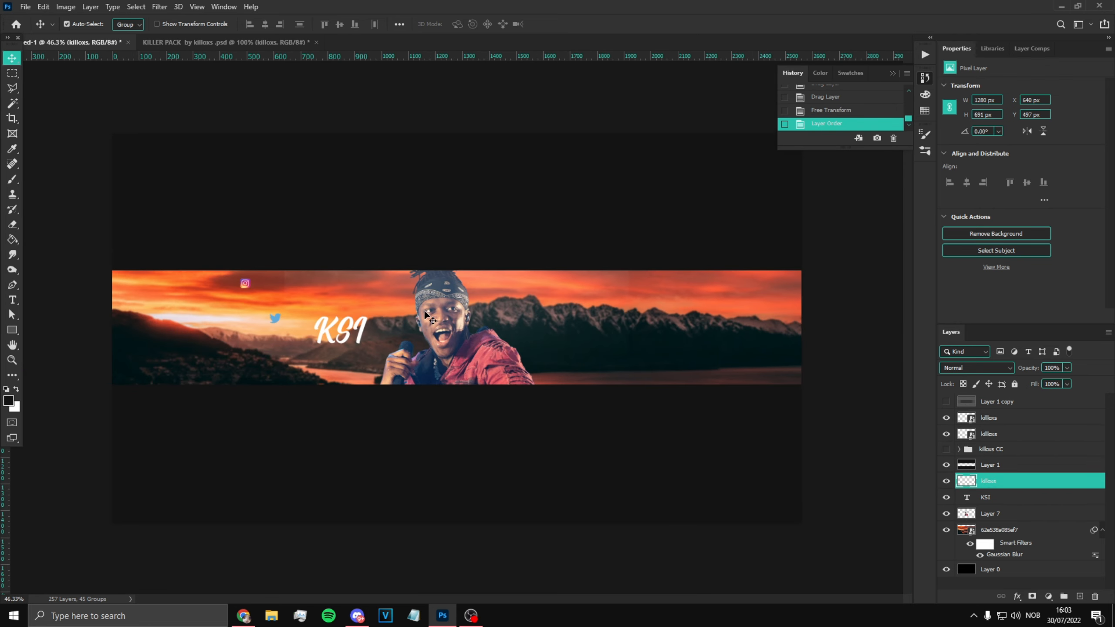
# Hide the copied light layer in the KILLER PACK document and preview other layers of the Light group.
pyautogui.click(243, 42)
pyautogui.scroll(-3, 1009, 506)
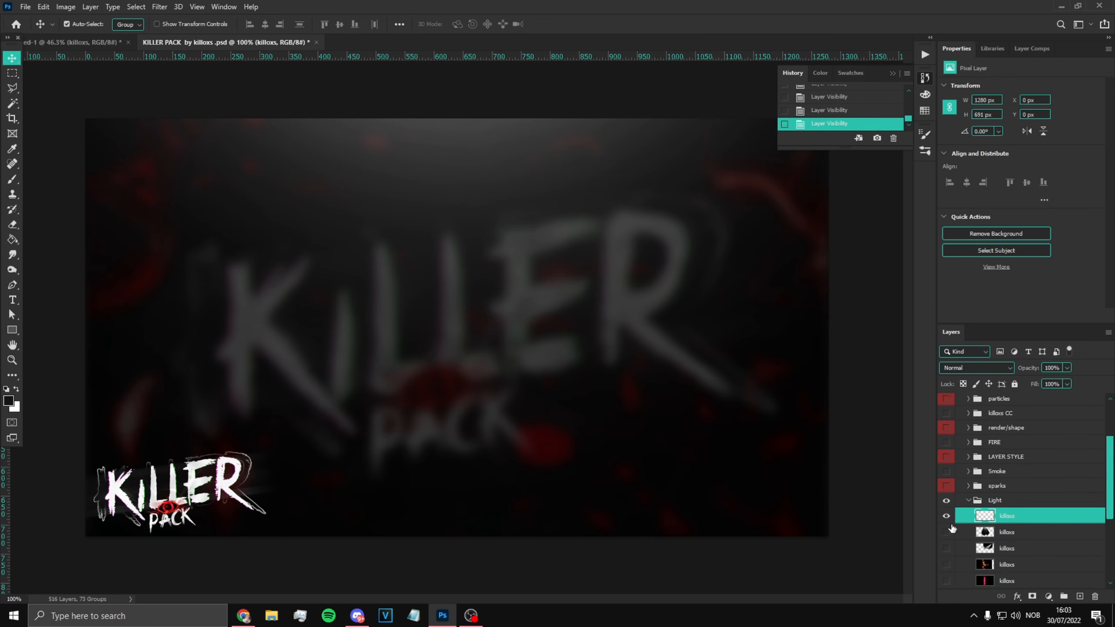
pyautogui.click(946, 516)
pyautogui.scroll(-3, 949, 531)
pyautogui.click(946, 564)
pyautogui.click(946, 564)
pyautogui.click(946, 548)
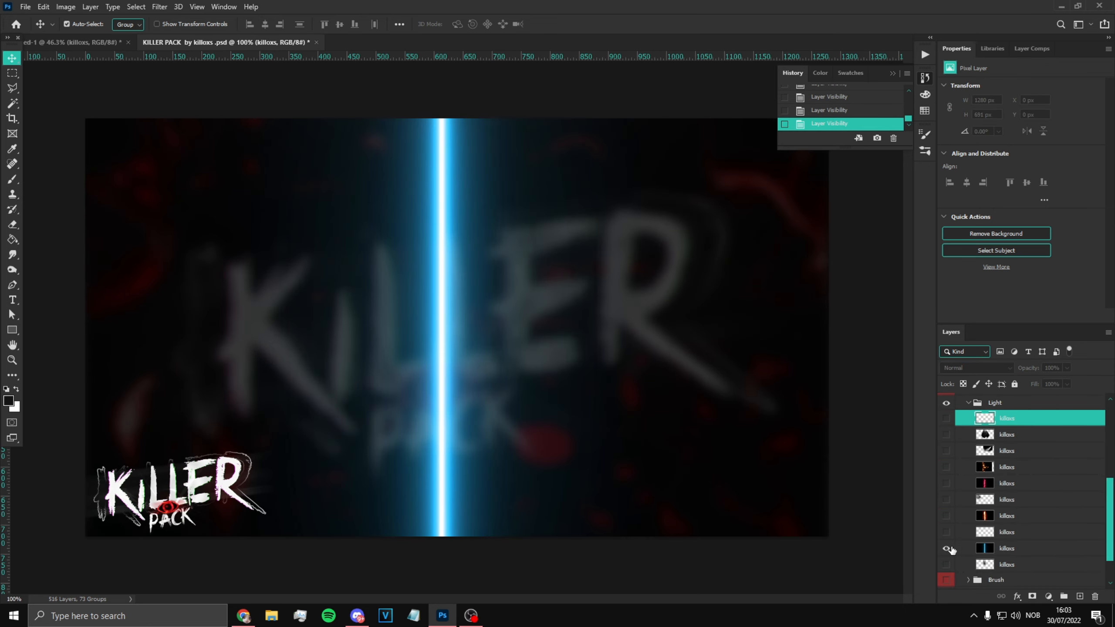
pyautogui.click(946, 548)
# Collapse and hide the Light group in the KILLER PACK document.
pyautogui.scroll(3, 944, 518)
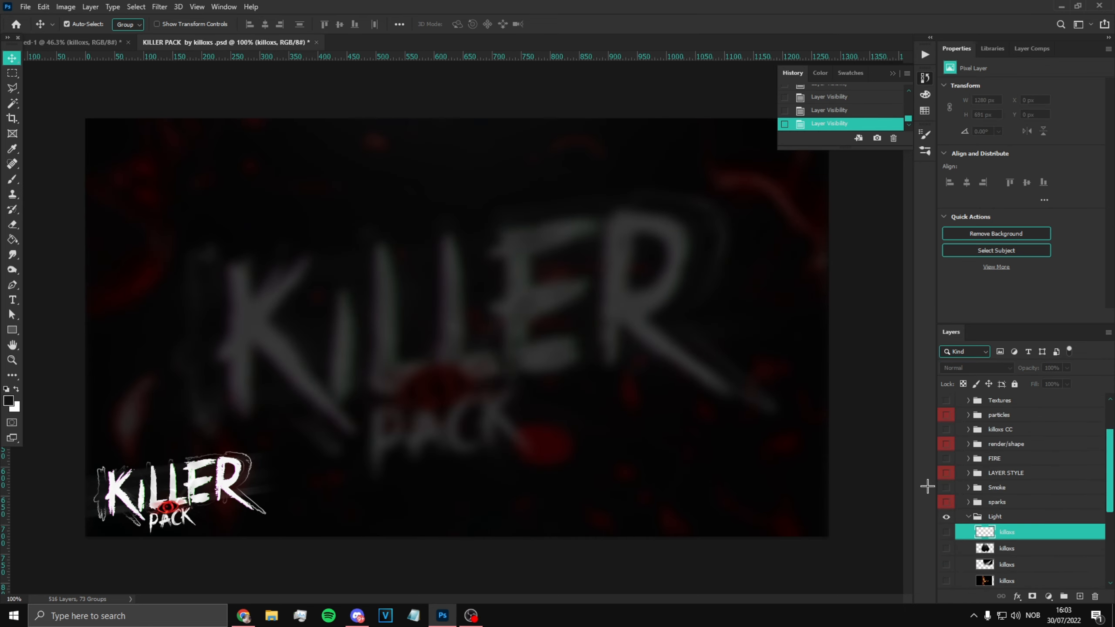
pyautogui.click(968, 517)
pyautogui.scroll(3, 981, 472)
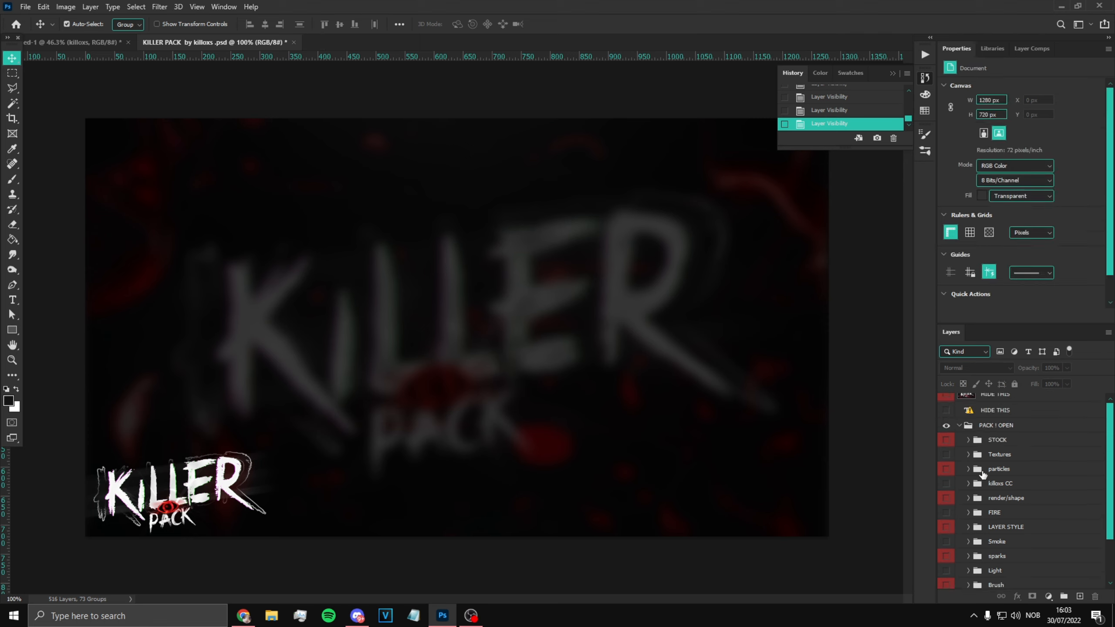
pyautogui.scroll(-3, 983, 491)
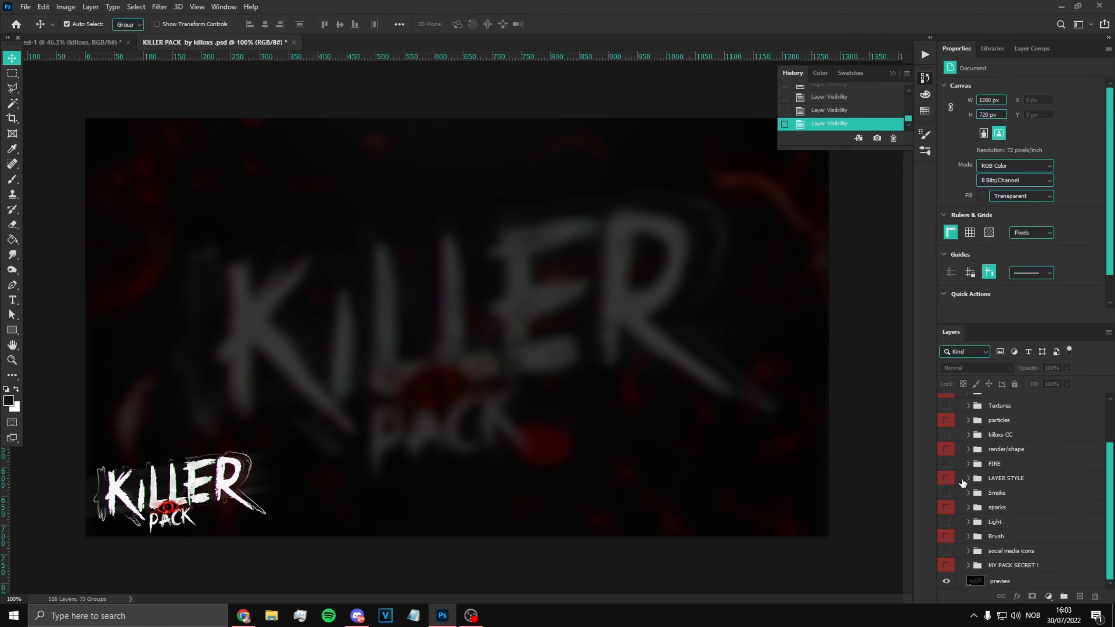
pyautogui.click(85, 41)
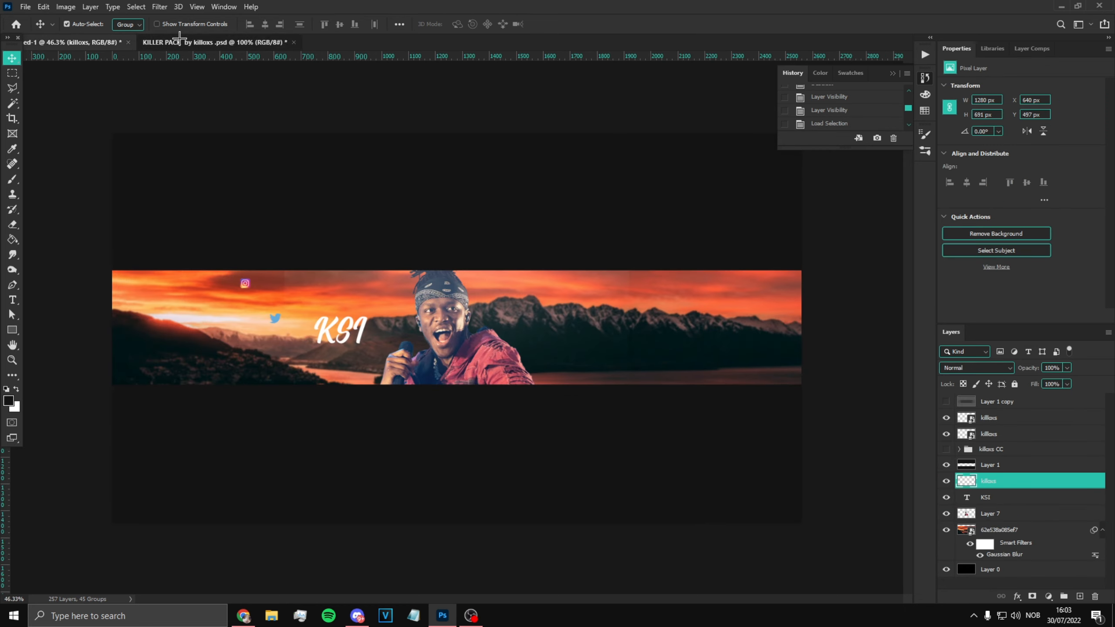
pyautogui.click(180, 42)
pyautogui.scroll(-3, 978, 534)
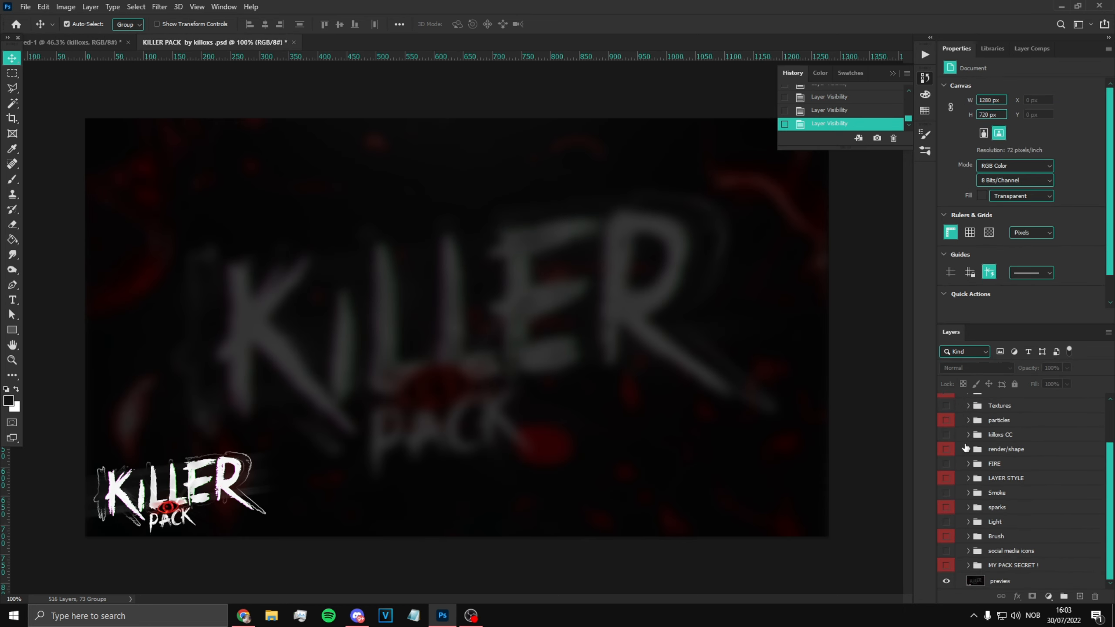
pyautogui.scroll(3, 980, 522)
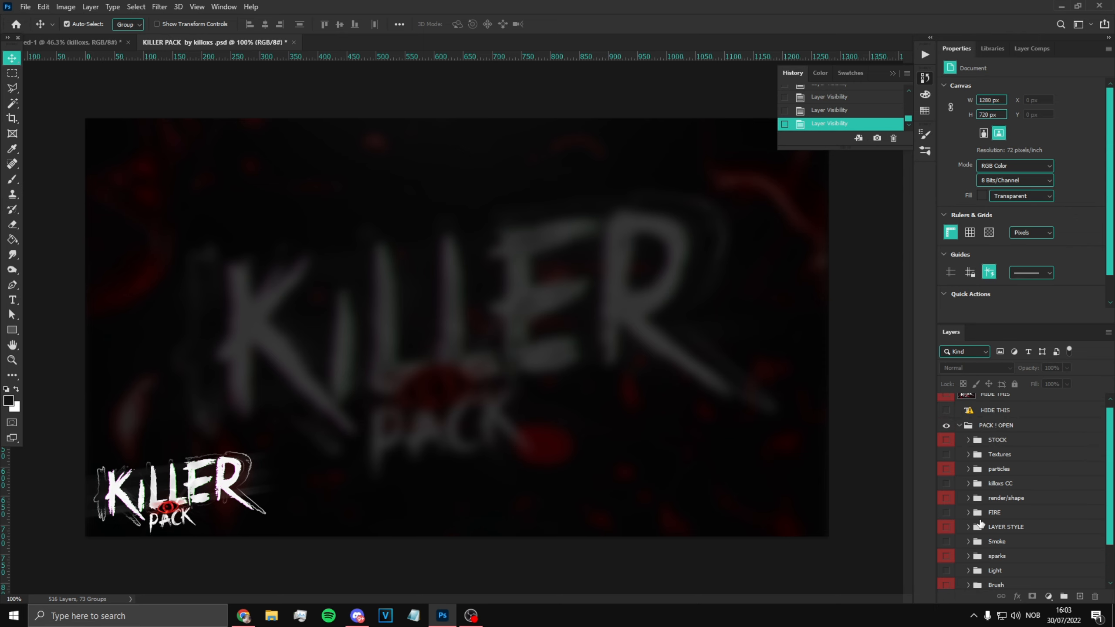
# Expand the pack's particles group, show the layer with the large blurred green leaf and copy it into the banner.
pyautogui.click(968, 470)
pyautogui.click(968, 470)
pyautogui.click(963, 469)
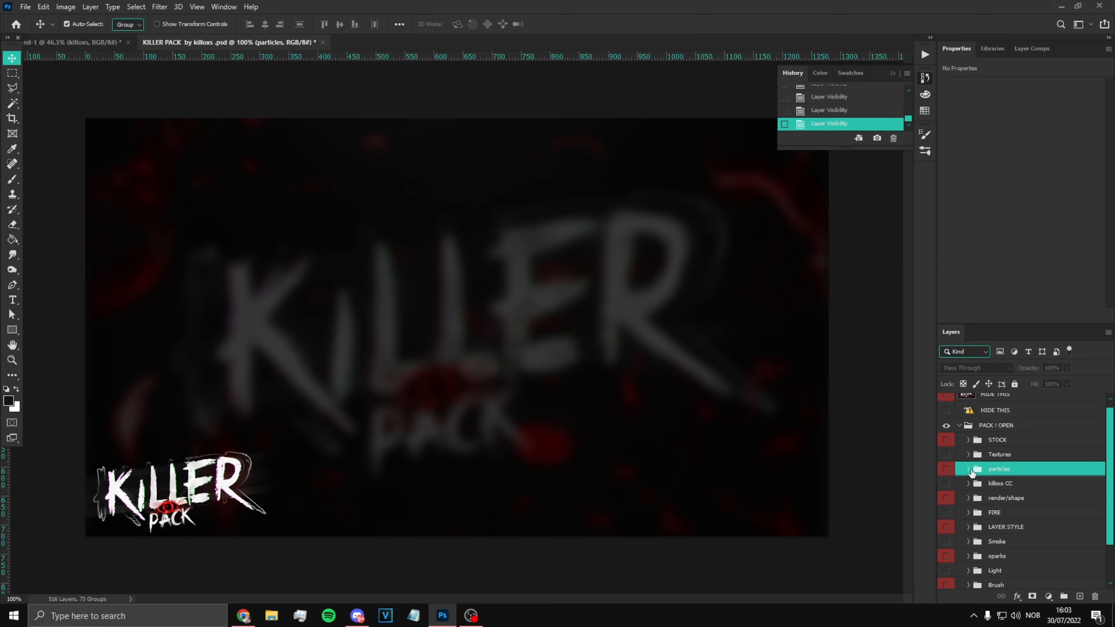
pyautogui.click(968, 470)
pyautogui.scroll(-3, 963, 496)
pyautogui.scroll(-3, 964, 496)
pyautogui.click(946, 487)
pyautogui.click(946, 487)
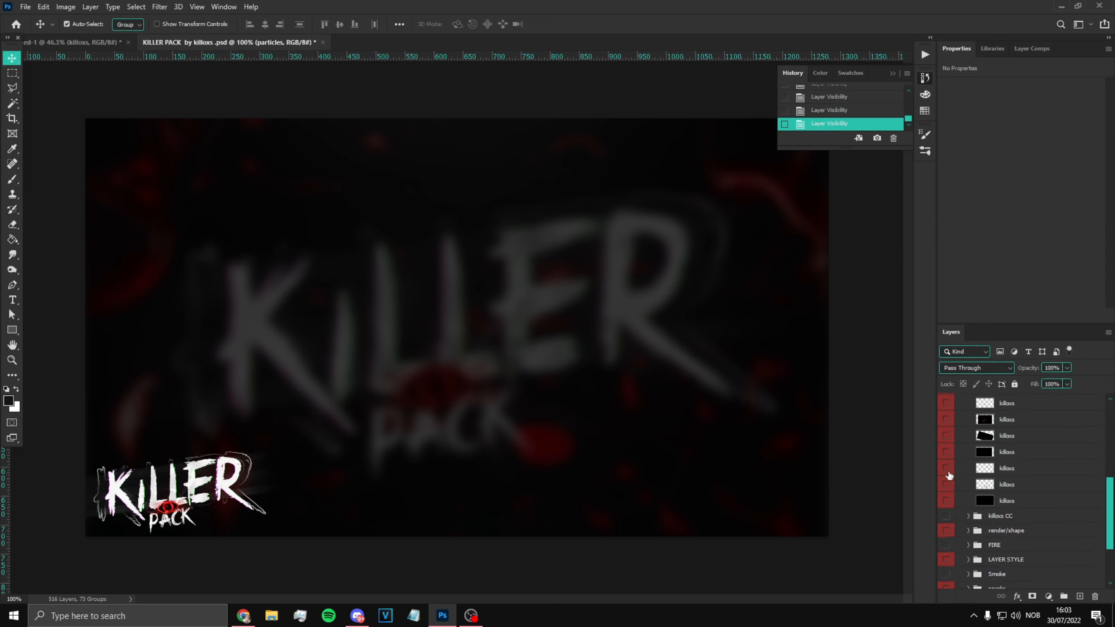
pyautogui.click(945, 468)
pyautogui.click(1018, 471)
pyautogui.moveTo(1019, 470); pyautogui.dragTo(408, 367)
# Position the copied large-leaf layer so its leaves spread around the portrait in the banner.
pyautogui.hotkey('ctrl', 't')
pyautogui.moveTo(483, 351)
pyautogui.mouseDown()
pyautogui.moveTo(456, 334)
pyautogui.moveTo(462, 345)
pyautogui.mouseUp()
pyautogui.press('Return')
pyautogui.scroll(2, 461, 344)
# In the KILLER PACK document, hide the copied leaf layer, then show and select the small-leaves layer below it.
pyautogui.click(237, 42)
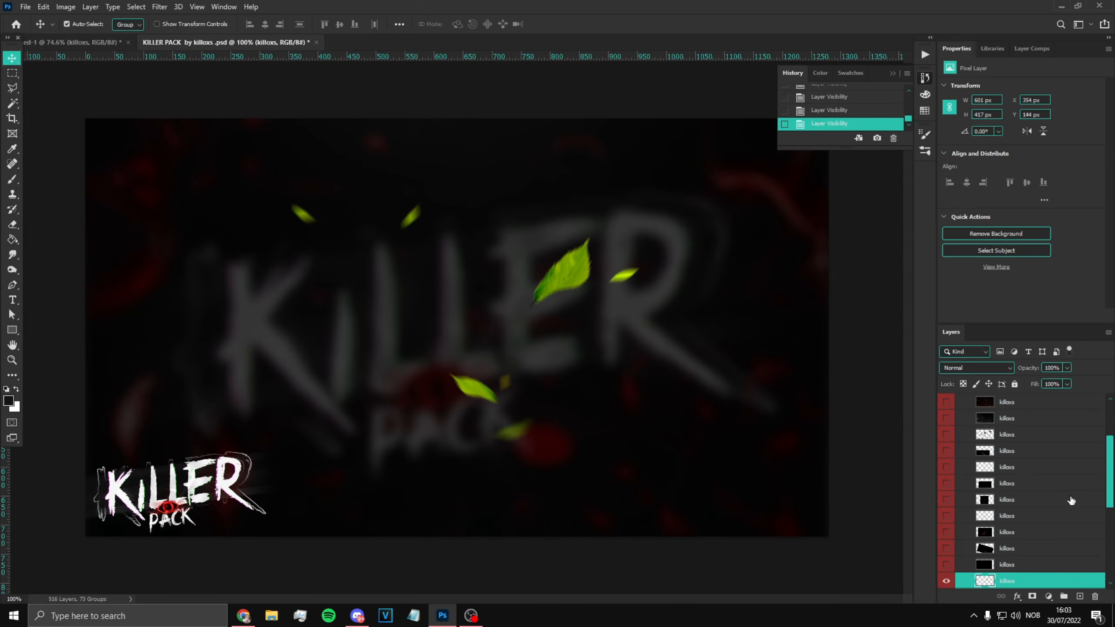
pyautogui.scroll(-3, 957, 525)
pyautogui.click(946, 500)
pyautogui.click(946, 515)
pyautogui.click(946, 516)
pyautogui.click(946, 516)
pyautogui.click(997, 520)
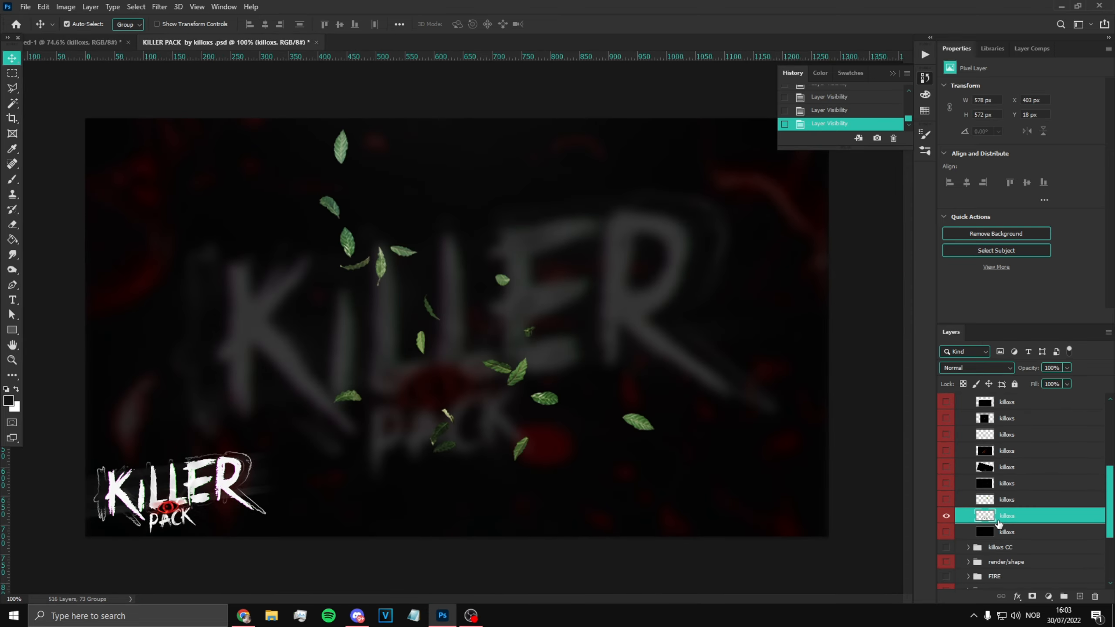
# Increase the saturation of the small-leaves layer with Hue/Saturation.
pyautogui.hotkey('ctrl', 'u')
pyautogui.moveTo(855, 380); pyautogui.dragTo(889, 378)
pyautogui.click(999, 299)
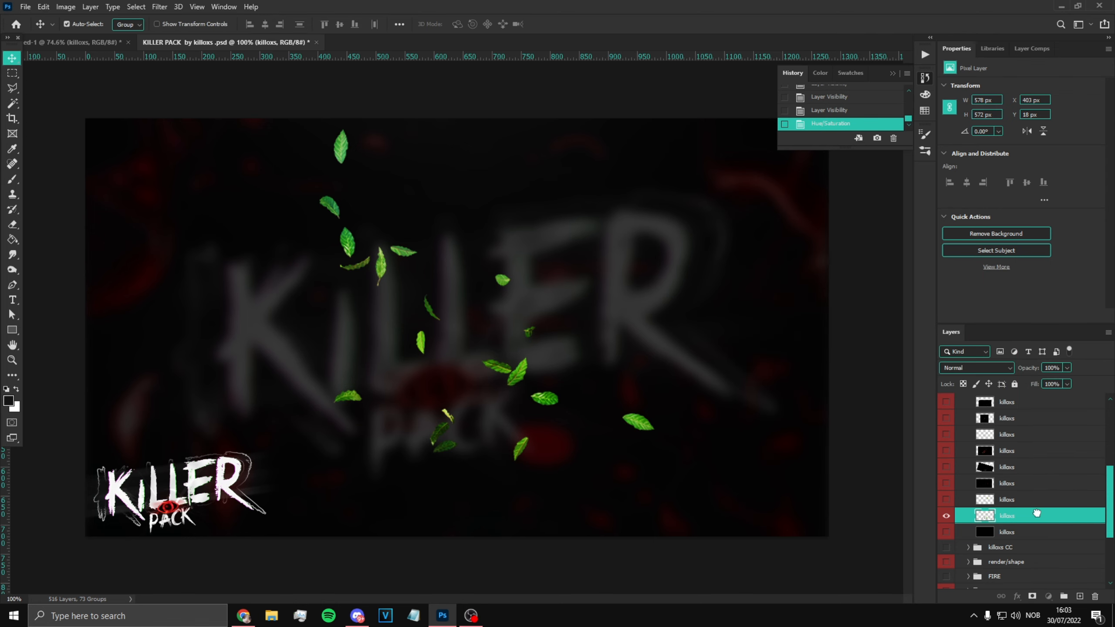
# Copy the small-leaves layer into the banner and place it at X 878, Y 399 px.
pyautogui.moveTo(1038, 513); pyautogui.dragTo(449, 342)
pyautogui.hotkey('ctrl', 't')
pyautogui.press('Return')
# Move the small-leaves layer directly below Layer 7 in the layer order and position it at X 943, Y 425 px.
pyautogui.moveTo(1025, 511); pyautogui.dragTo(1025, 515)
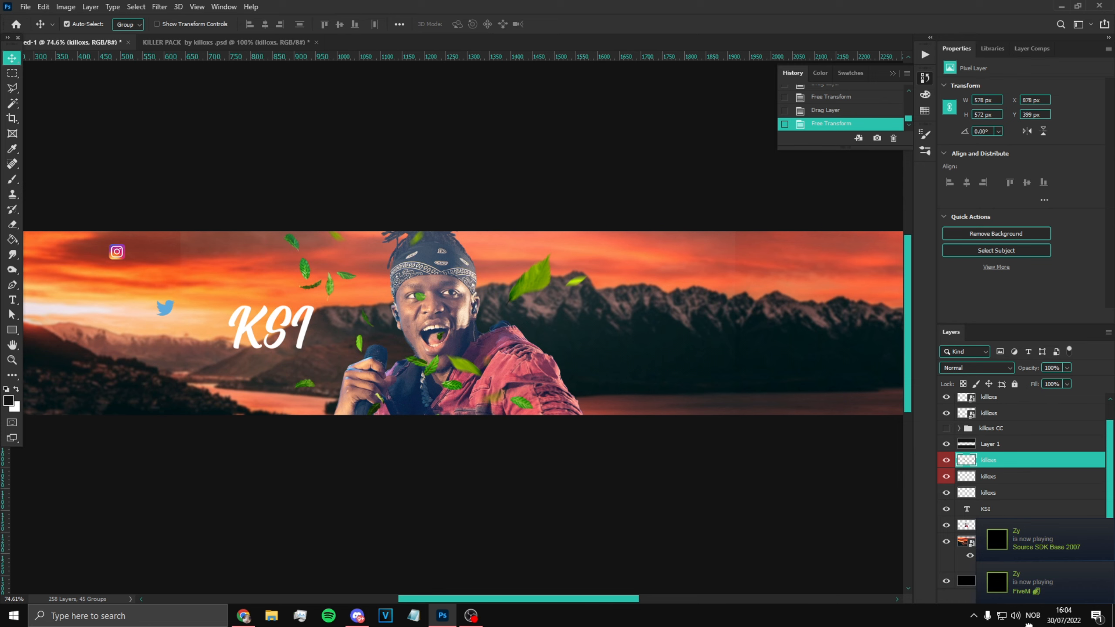
pyautogui.moveTo(971, 568); pyautogui.dragTo(967, 526)
pyautogui.scroll(1, 450, 344)
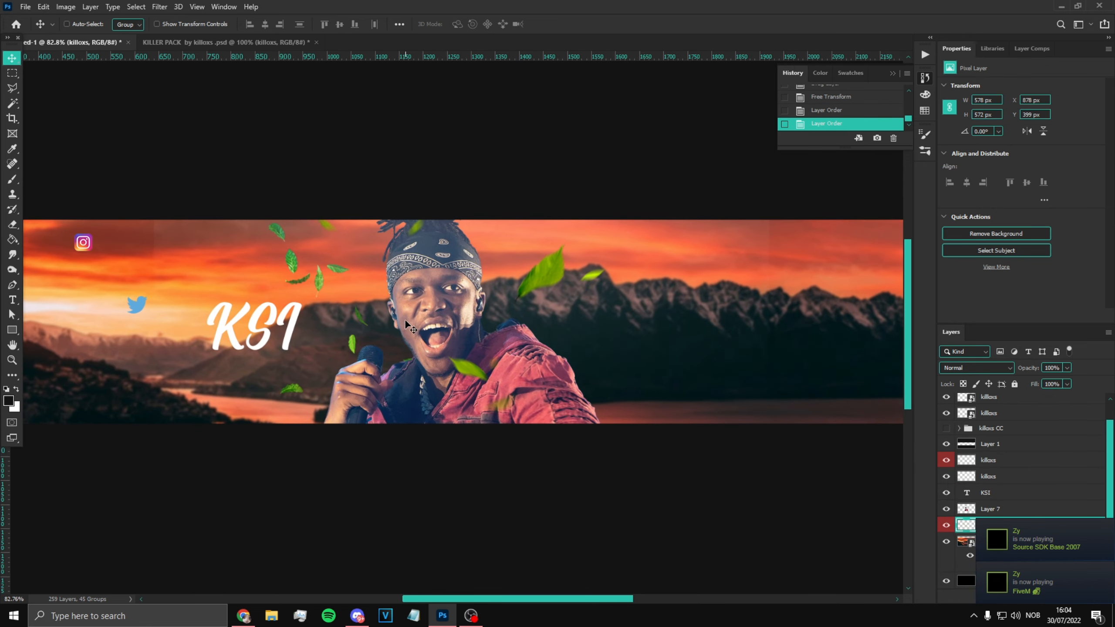
pyautogui.hotkey('ctrl', 't')
pyautogui.moveTo(405, 321); pyautogui.dragTo(438, 334)
pyautogui.press('Return')
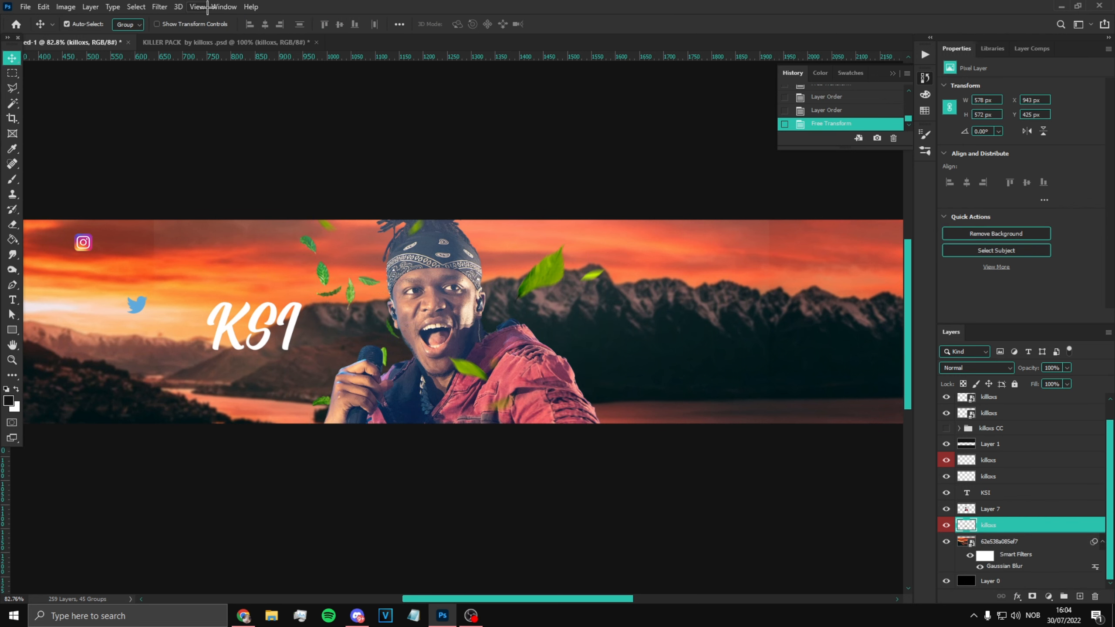
# Apply a Motion Blur to the small-leaves layer with an angle of -43° and a distance of 8 pixels.
pyautogui.click(159, 6)
pyautogui.moveTo(198, 153)
pyautogui.click(336, 219)
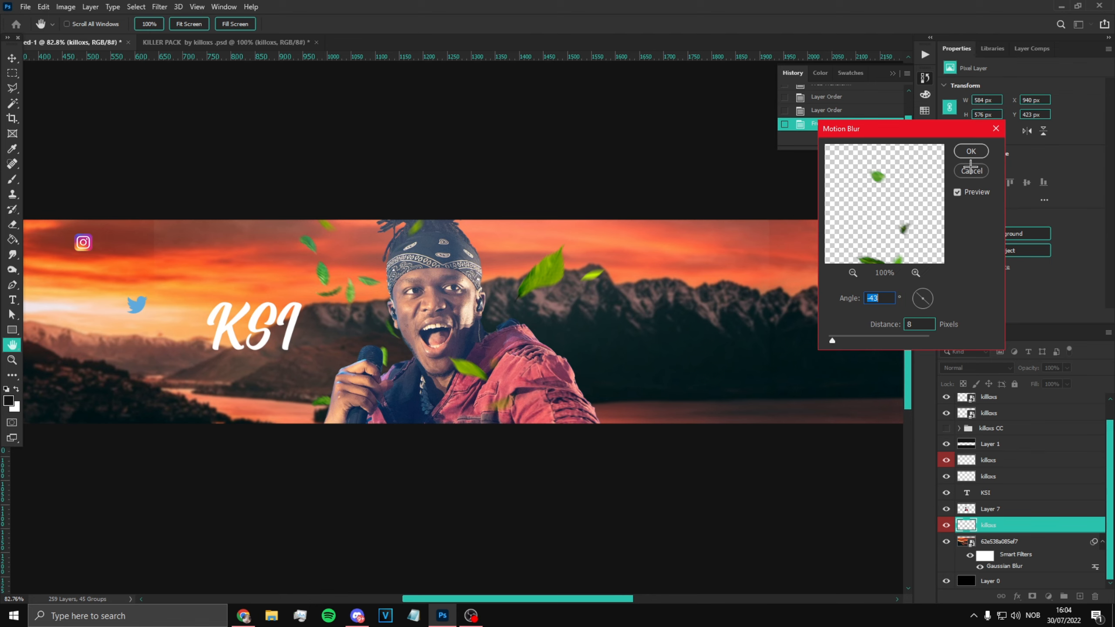
pyautogui.click(971, 152)
pyautogui.scroll(-3, 359, 316)
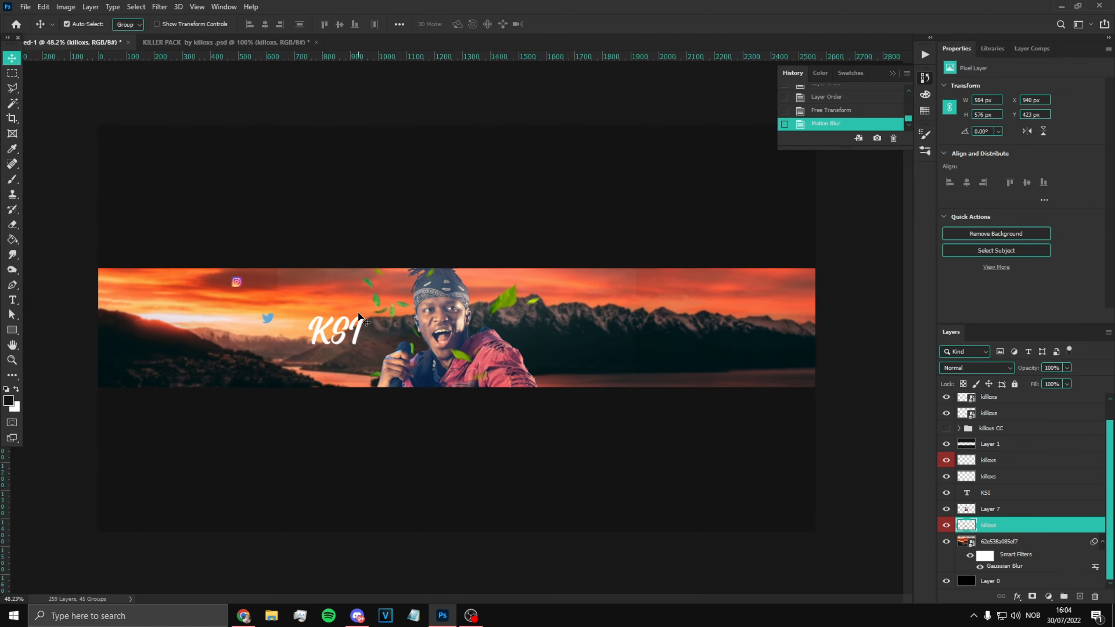
pyautogui.scroll(5, 359, 315)
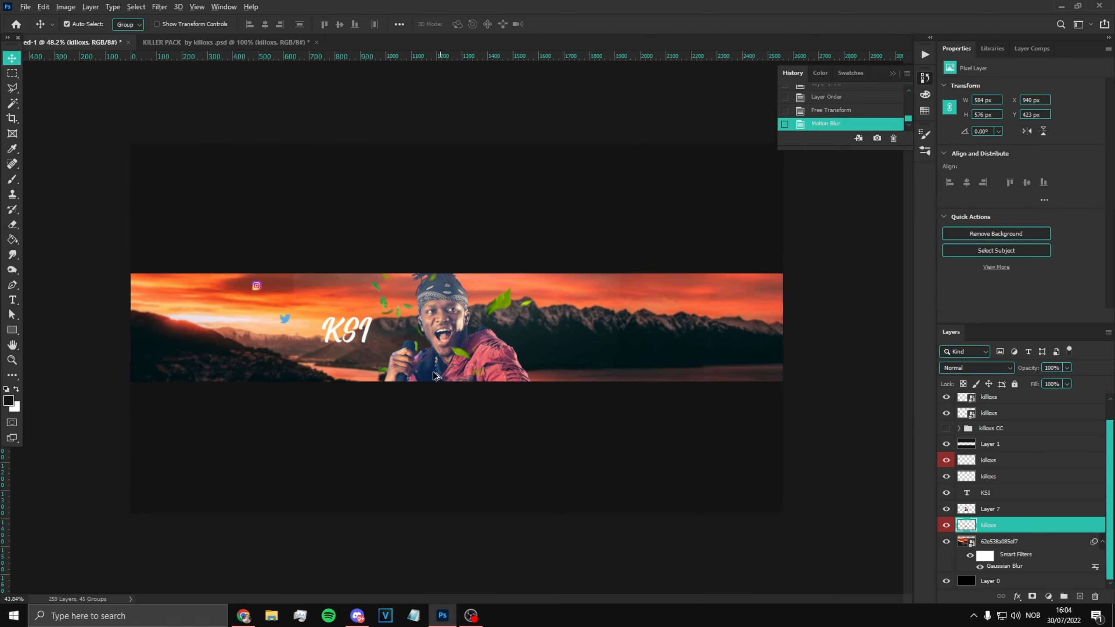
# Rename the Twitter icon layer to T and the Instagram icon layer to IG.
pyautogui.scroll(1, 1001, 424)
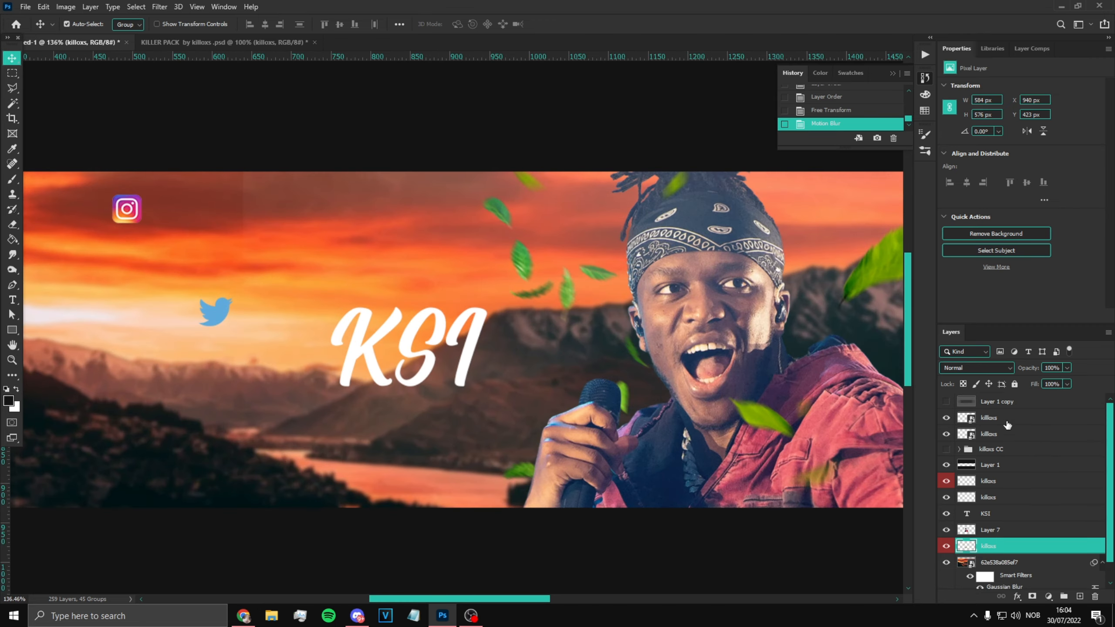
pyautogui.click(1001, 423)
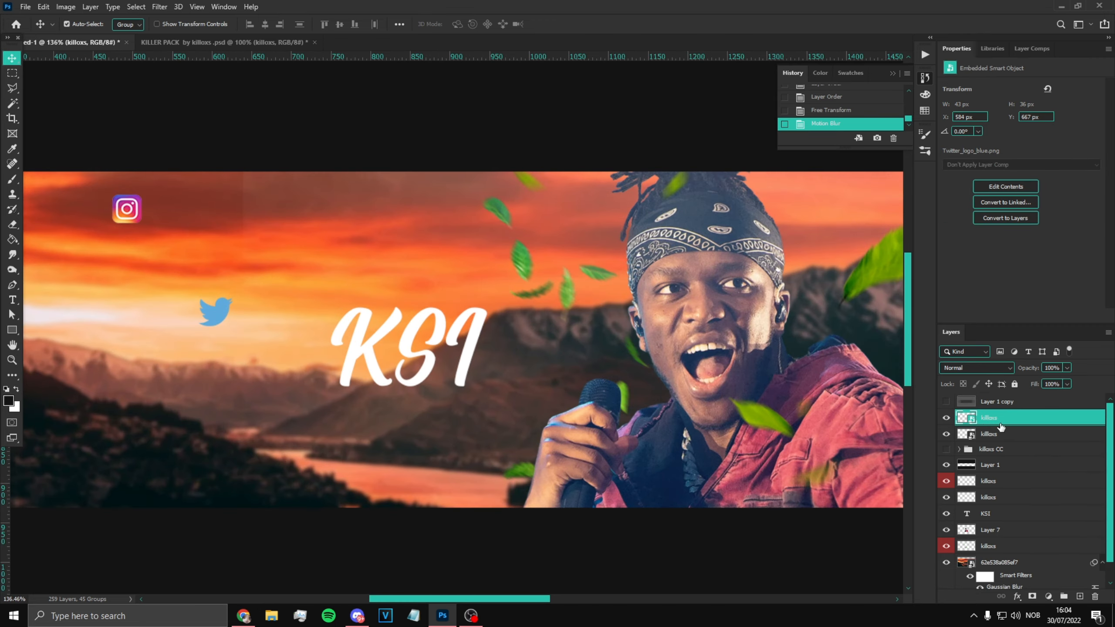
pyautogui.click(947, 418)
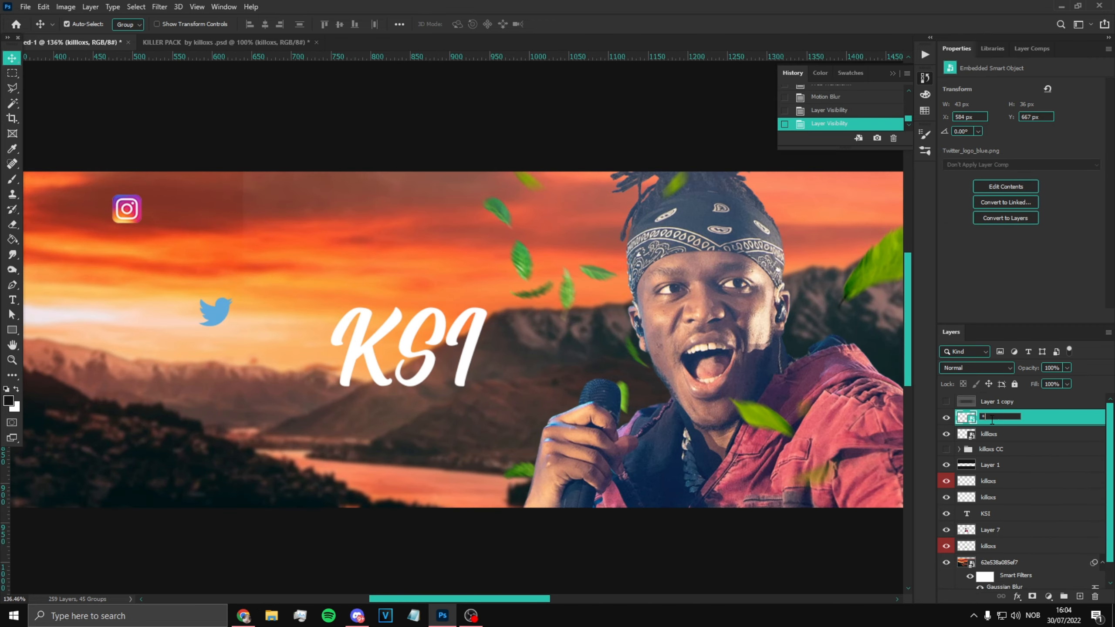
pyautogui.press('Return')
pyautogui.doubleClick(984, 434)
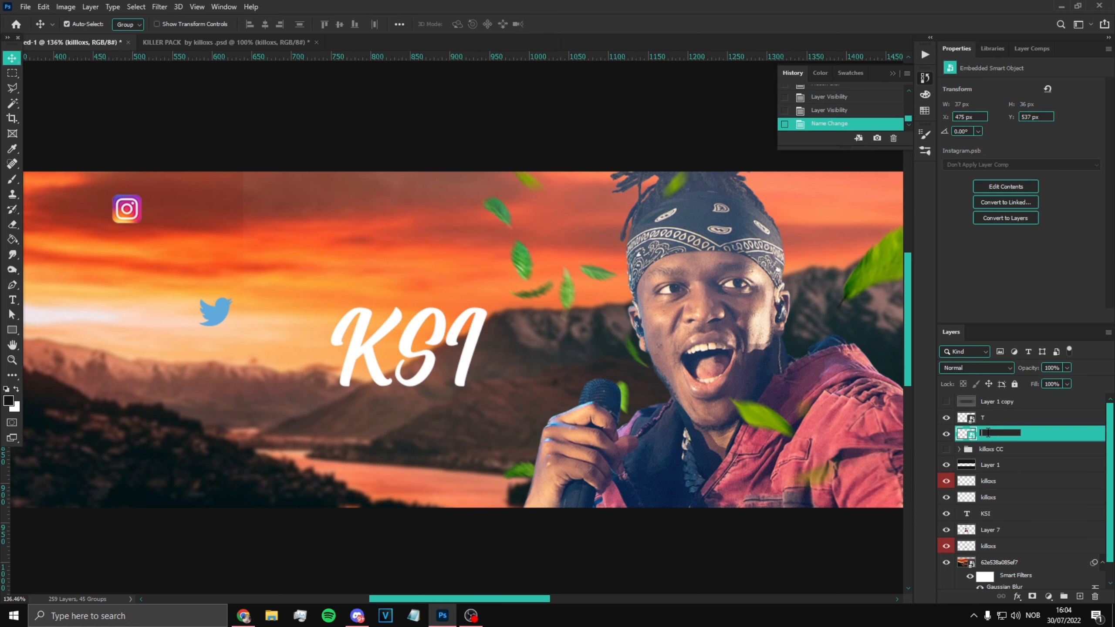
pyautogui.write('IG')
pyautogui.press('Return')
# Scale the Twitter icon down to 27 × 23 px and place it below the KSI text at X 770, Y 798 px.
pyautogui.click(994, 415)
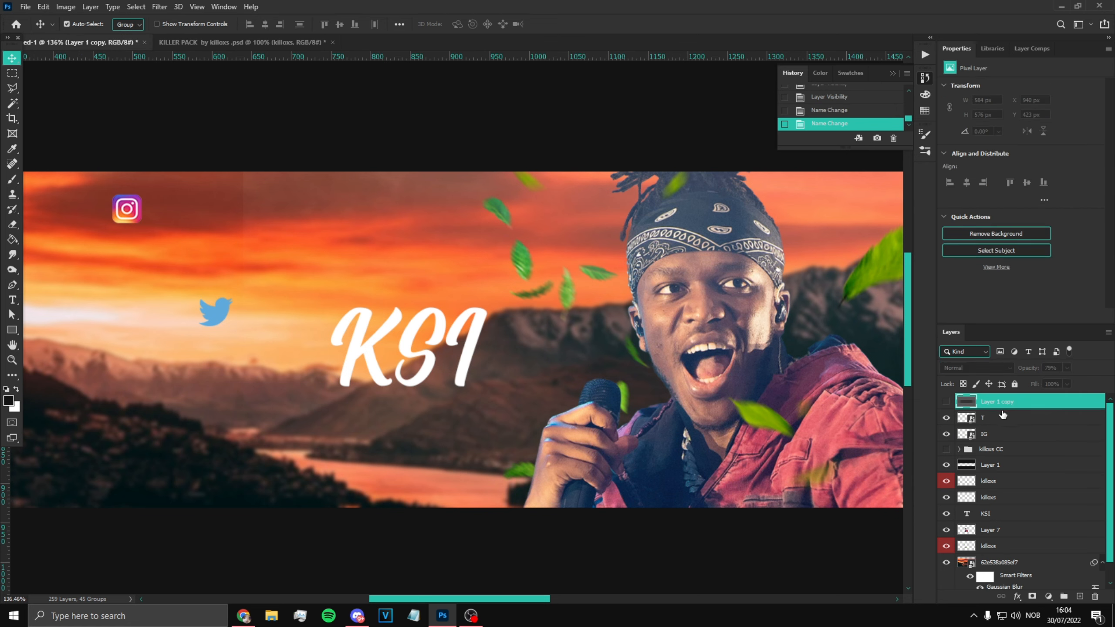
pyautogui.scroll(3, 356, 433)
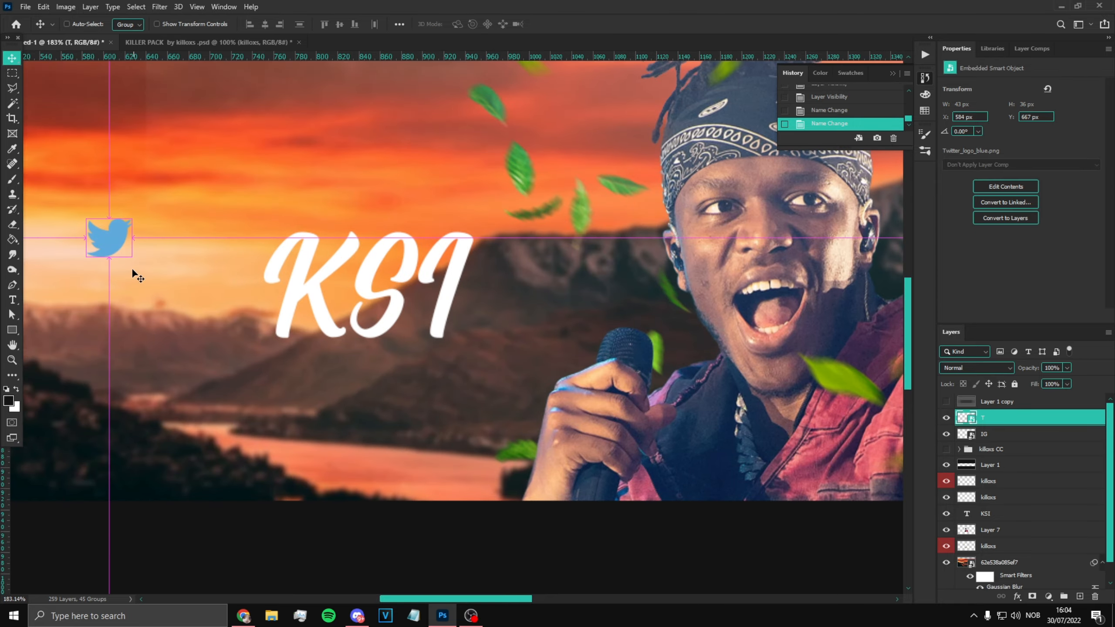
pyautogui.hotkey('ctrl', 't')
pyautogui.moveTo(116, 242); pyautogui.dragTo(298, 366)
pyautogui.press('Return')
pyautogui.scroll(4, 310, 378)
pyautogui.hotkey('ctrl', 't')
pyautogui.press('Return')
pyautogui.scroll(-6, 295, 373)
pyautogui.scroll(-2, 295, 408)
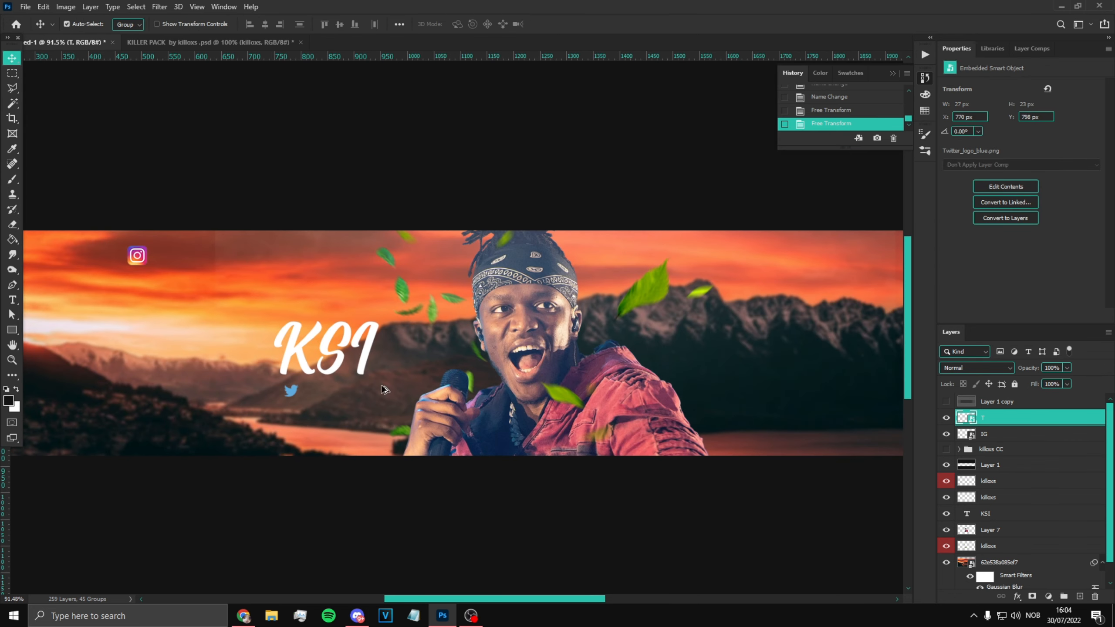
# Move the Instagram icon beside the Twitter icon, at X 696, Y 798 px.
pyautogui.click(1007, 438)
pyautogui.hotkey('ctrl', 't')
pyautogui.moveTo(137, 257); pyautogui.dragTo(286, 395)
pyautogui.press('Return')
pyautogui.click(291, 390)
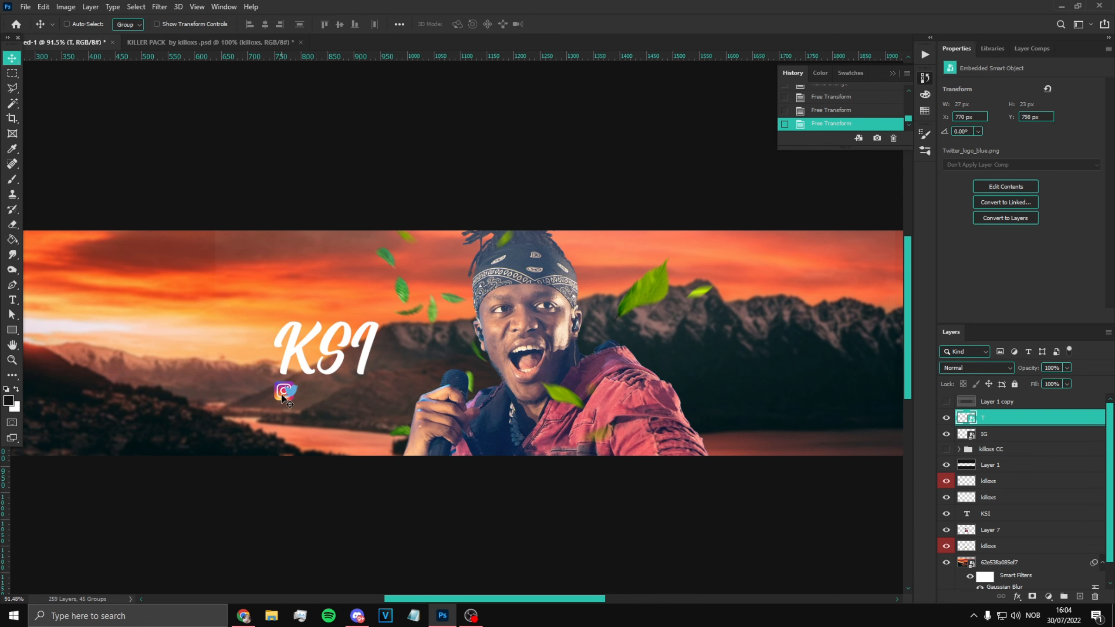
pyautogui.hotkey('ctrl', 't')
pyautogui.click(962, 434)
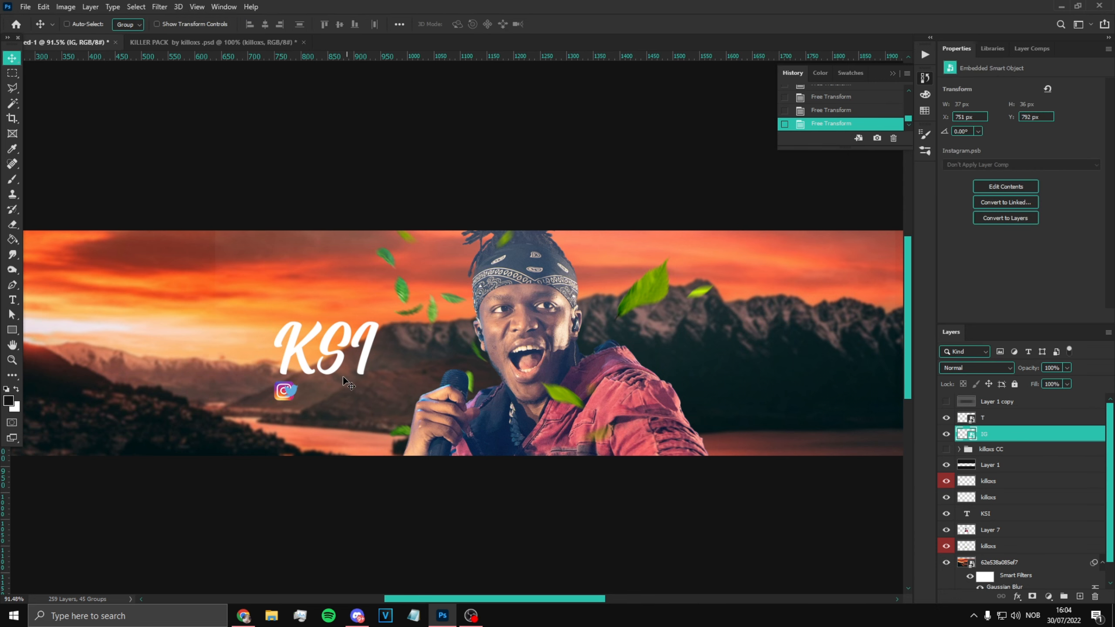
pyautogui.hotkey('ctrl', 't')
pyautogui.moveTo(283, 394)
pyautogui.mouseDown()
pyautogui.moveTo(254, 397)
pyautogui.moveTo(281, 408)
pyautogui.mouseUp()
pyautogui.press('Return')
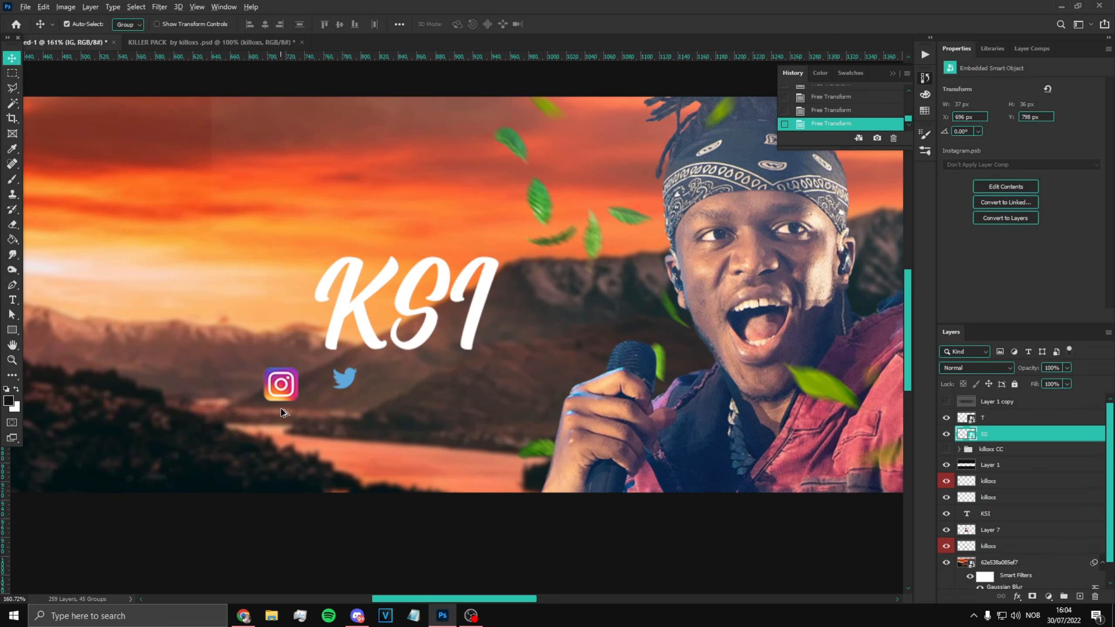
# Extract the Instagram icon's white glyph to a new layer using the Magic Wand at tolerance 32, and delete the original IG layer.
pyautogui.scroll(10, 281, 408)
pyautogui.click(7, 105)
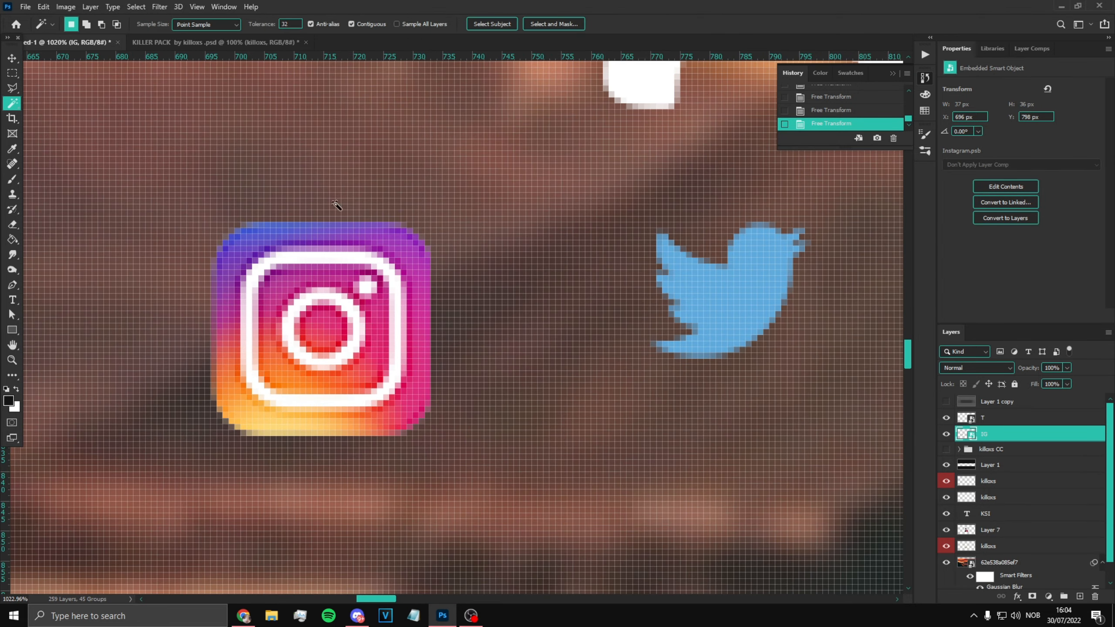
pyautogui.keyDown('shift'); pyautogui.click(397, 301); pyautogui.keyUp('shift')
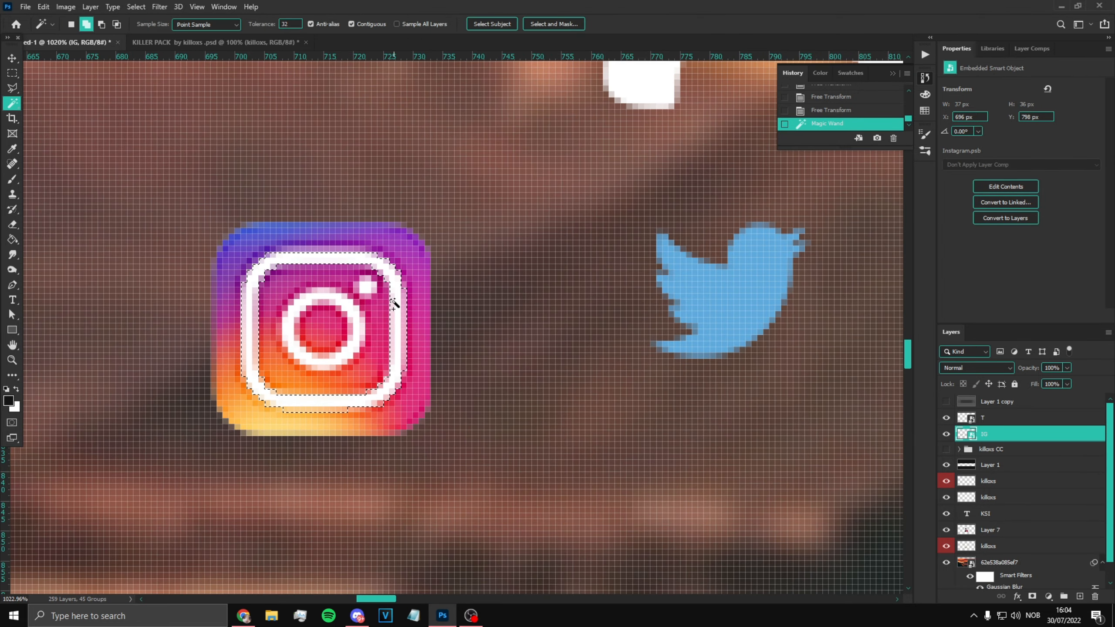
pyautogui.keyDown('shift'); pyautogui.click(354, 333); pyautogui.keyUp('shift')
pyautogui.hotkey('ctrl', 'j')
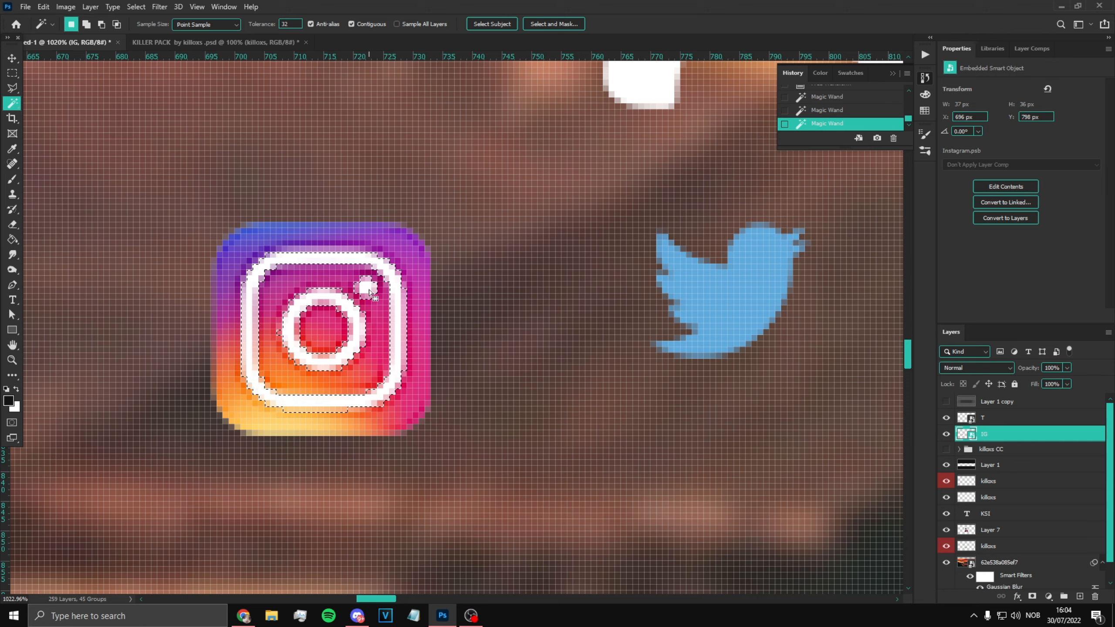
pyautogui.click(1008, 451)
pyautogui.press('Delete')
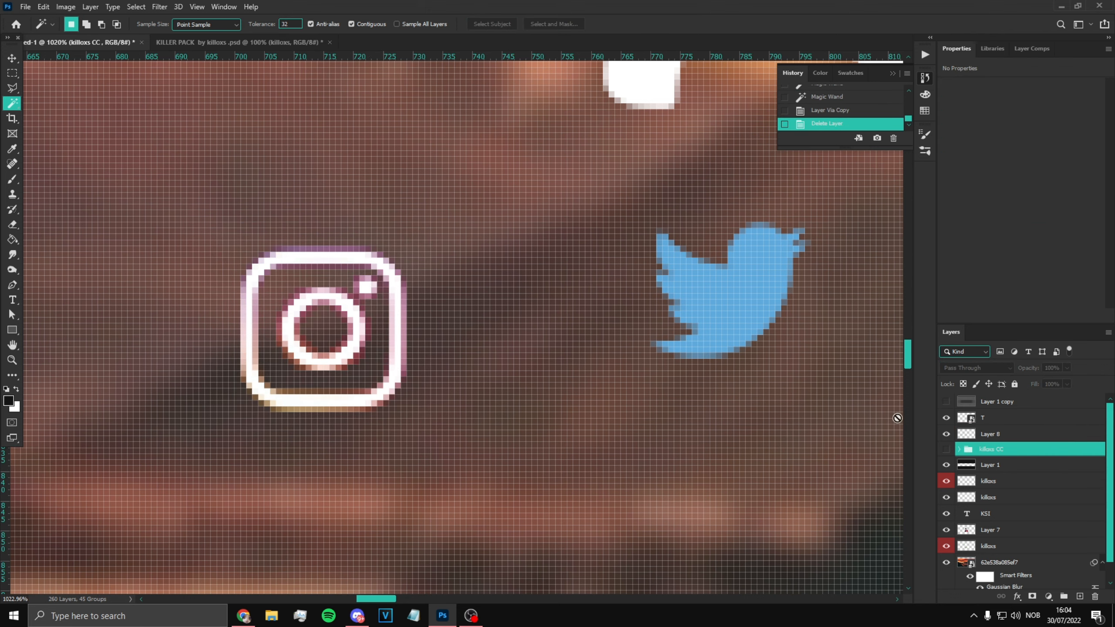
# Apply a white (ffffff) Color Overlay at 100% opacity to the extracted Instagram glyph layer.
pyautogui.rightClick(997, 434)
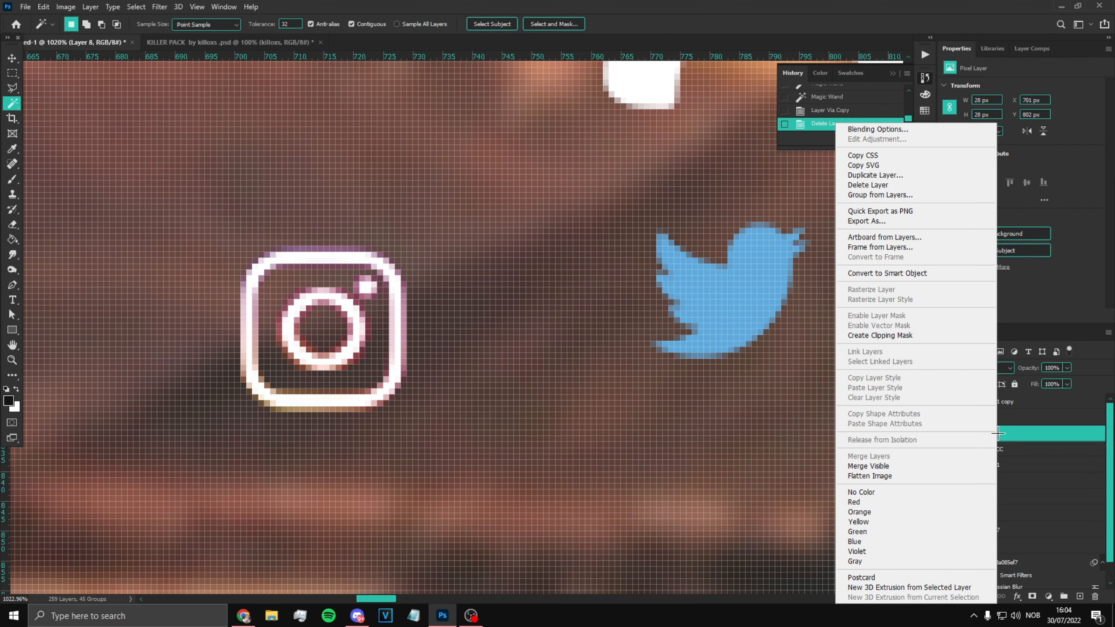
pyautogui.click(945, 129)
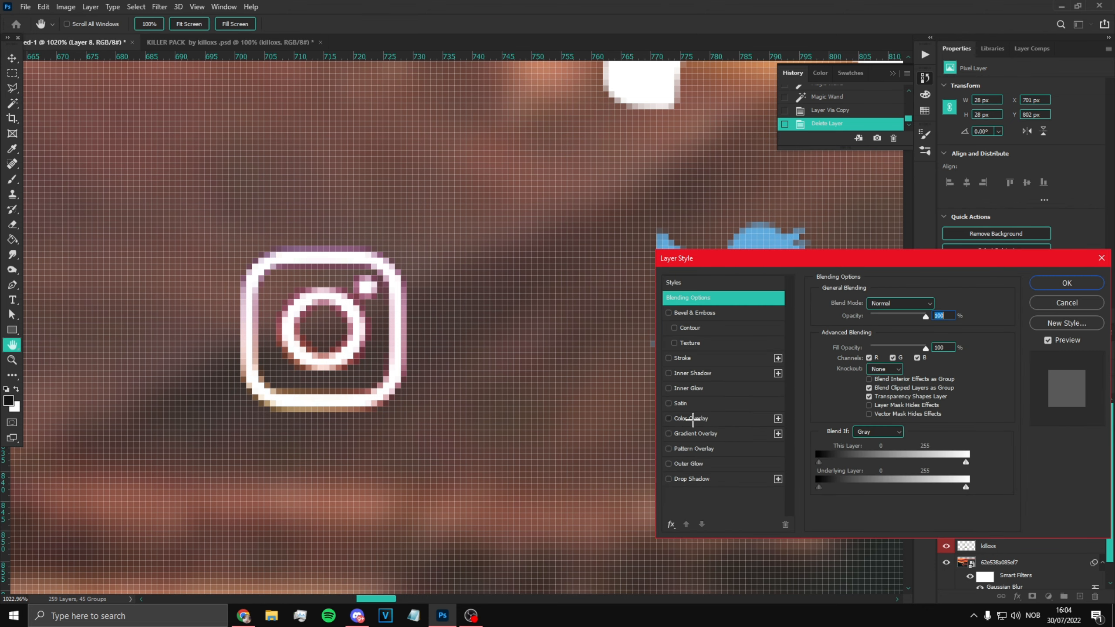
pyautogui.click(691, 418)
pyautogui.click(945, 305)
pyautogui.write('ffffff')
pyautogui.click(1071, 286)
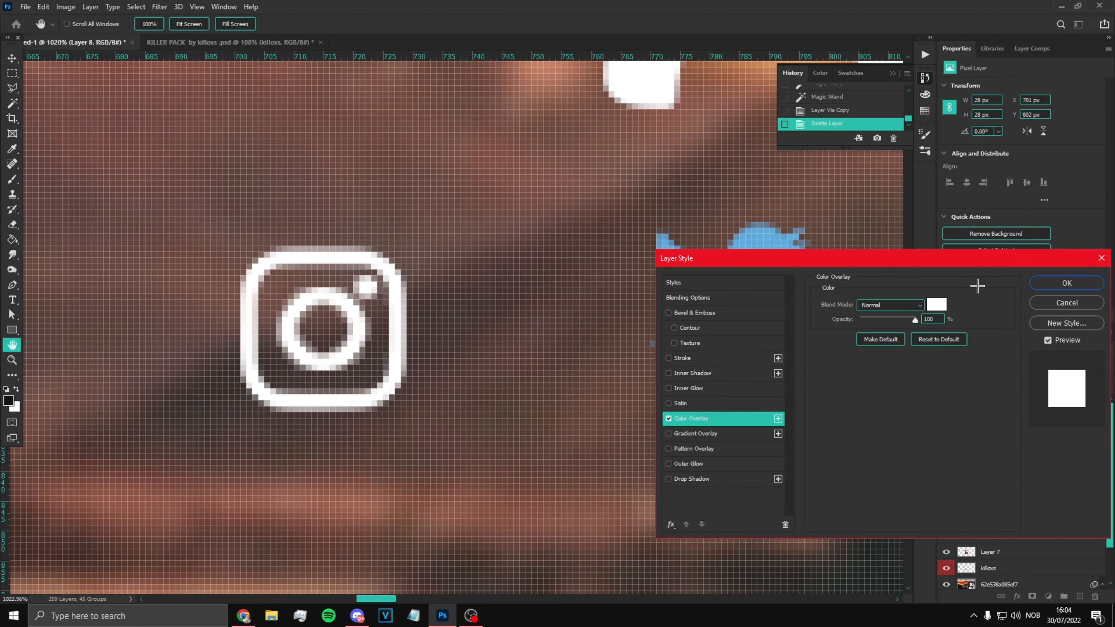
pyautogui.click(1071, 283)
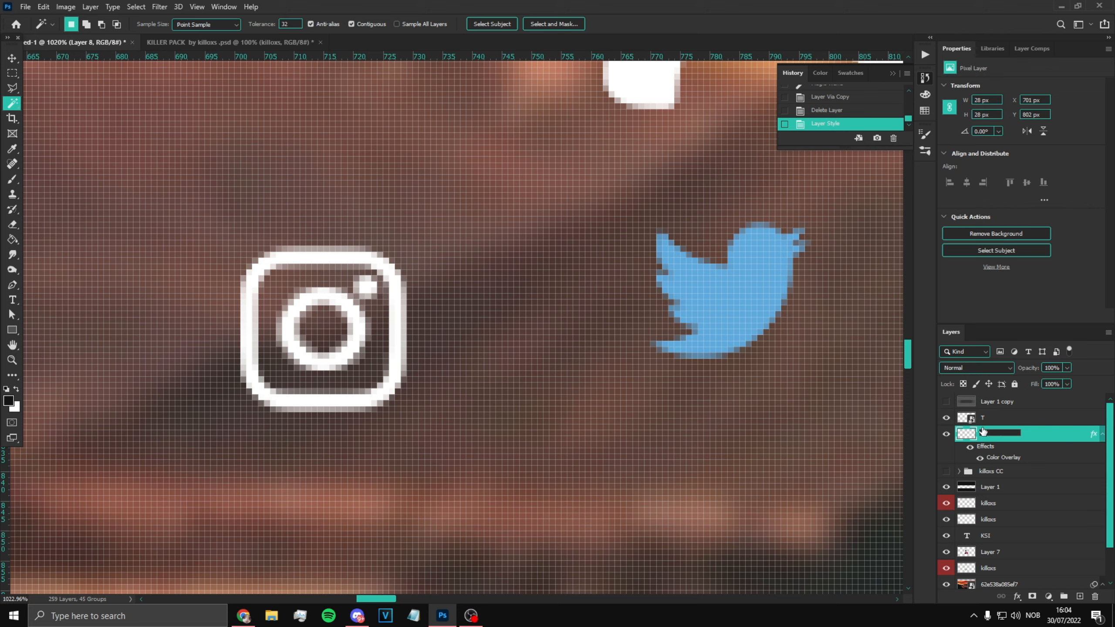
# Rename the Instagram glyph layer IG and copy its white Color Overlay layer style onto the Twitter layer T.
pyautogui.write('IG')
pyautogui.press('Return')
pyautogui.rightClick(1000, 423)
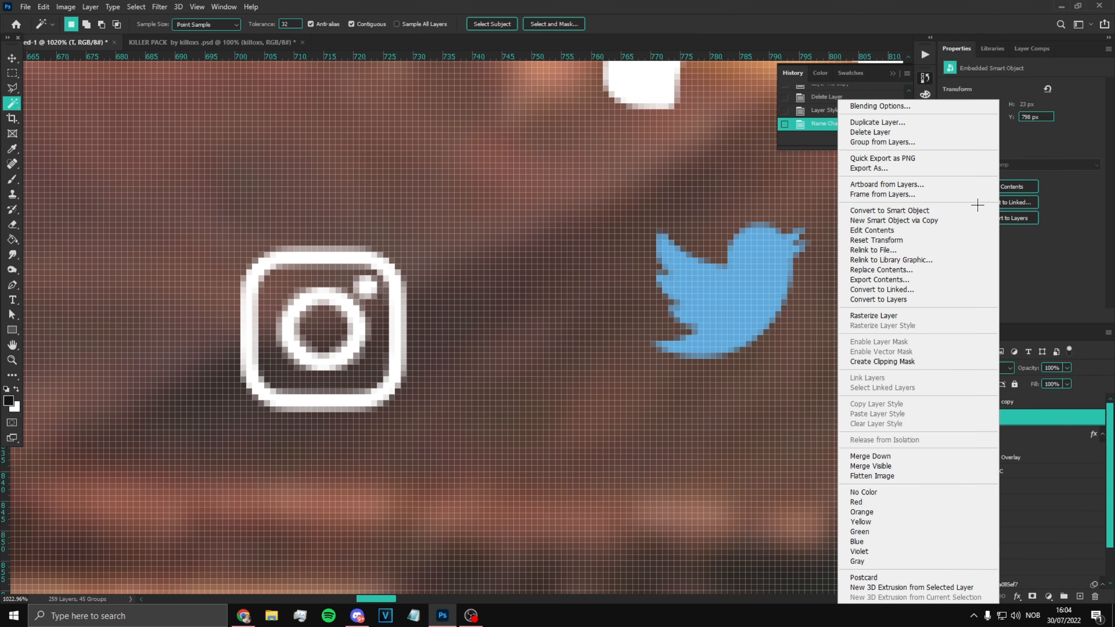
pyautogui.click(1053, 427)
pyautogui.rightClick(1035, 431)
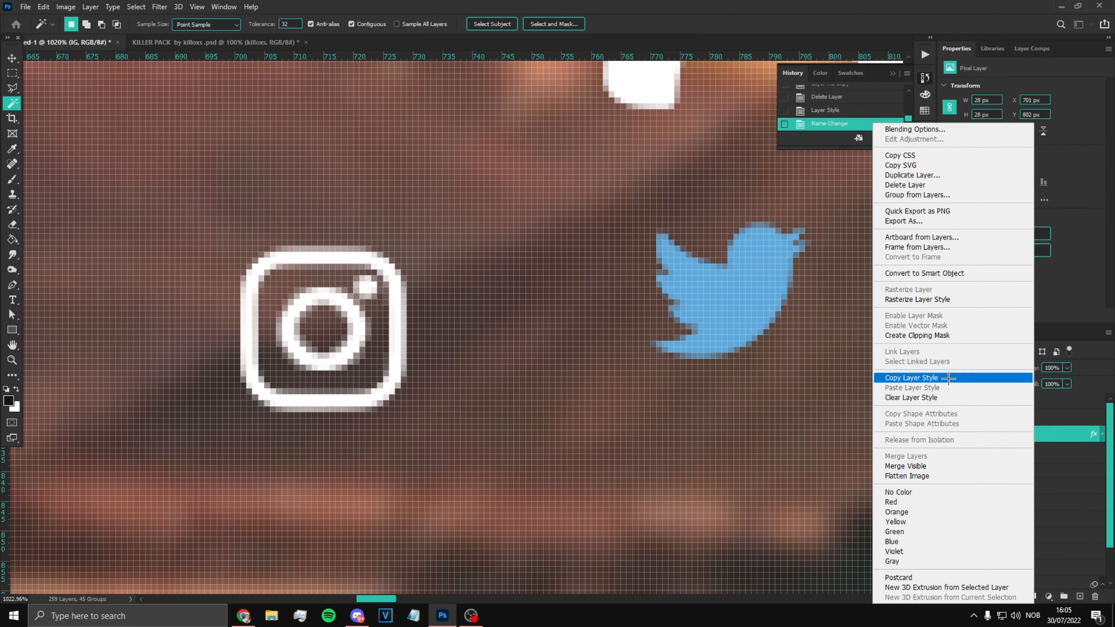
pyautogui.click(911, 378)
pyautogui.rightClick(1018, 417)
pyautogui.click(904, 413)
pyautogui.scroll(-5, 681, 378)
pyautogui.scroll(-6, 682, 378)
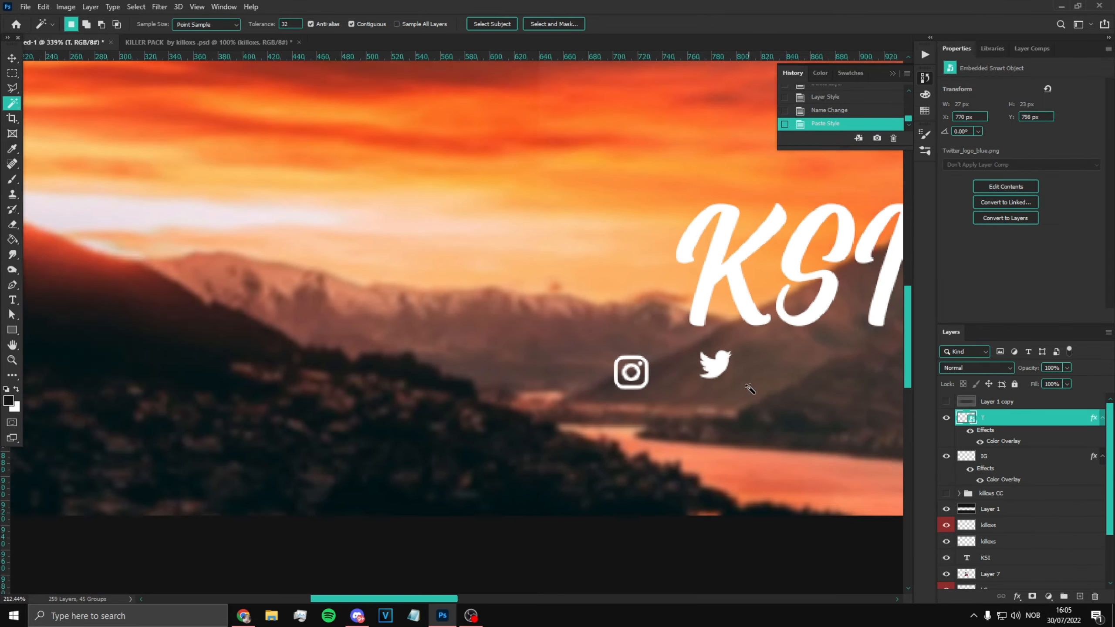
# Move the Instagram icon directly below the Twitter icon, at X 770, Y 832 px.
pyautogui.scroll(2, 320, 373)
pyautogui.scroll(3, 319, 374)
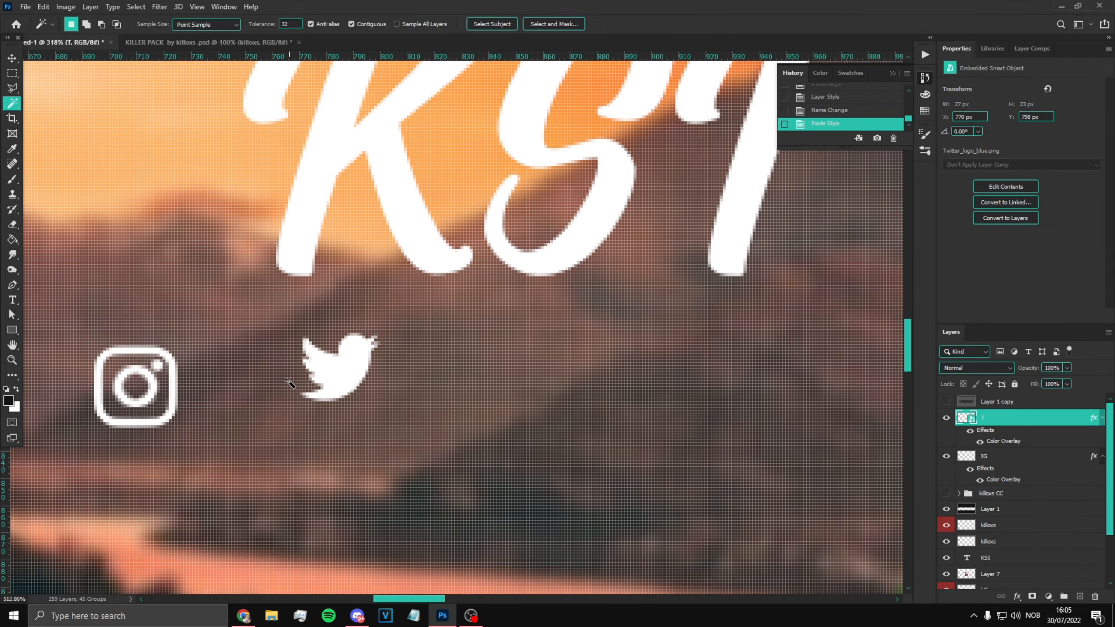
pyautogui.keyDown('ctrl'); pyautogui.click(145, 413); pyautogui.keyUp('ctrl')
pyautogui.hotkey('ctrl', 't')
pyautogui.moveTo(145, 413); pyautogui.dragTo(366, 480)
pyautogui.press('Return')
pyautogui.press('w')
pyautogui.hotkey('ctrl', '0')
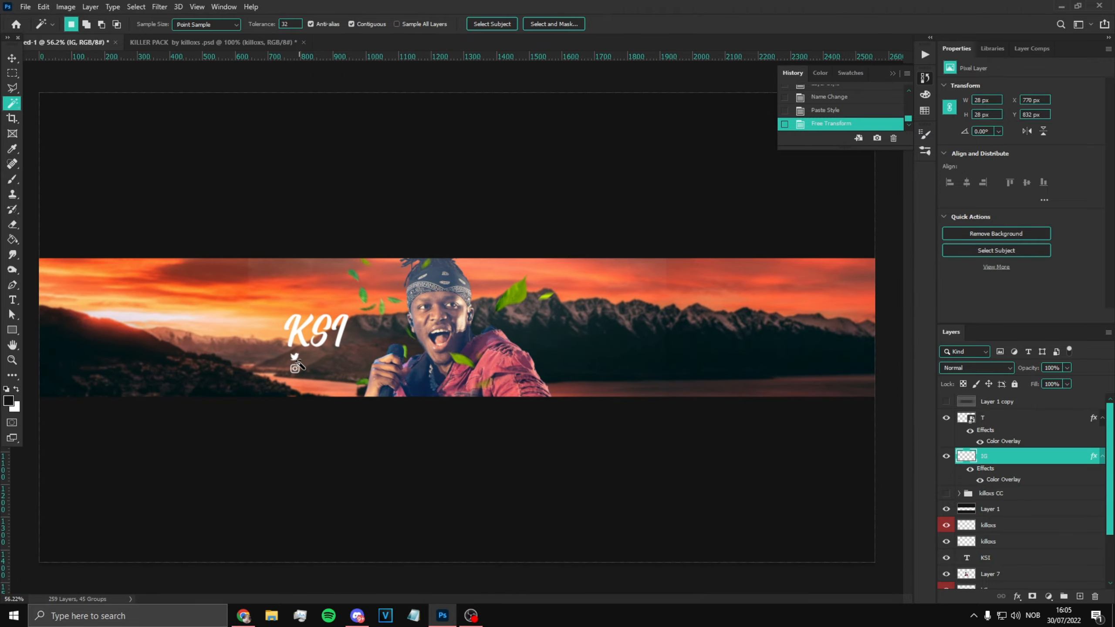
# Scale the Instagram icon down to about 70% and centre it beneath the Twitter icon.
pyautogui.scroll(10, 292, 360)
pyautogui.hotkey('ctrl', 't')
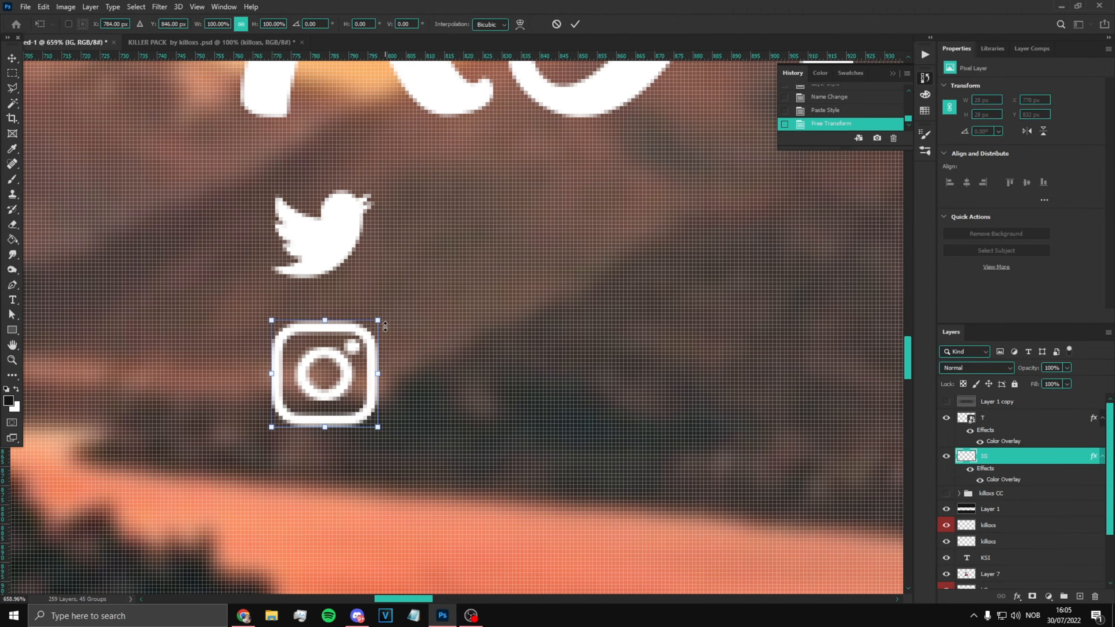
pyautogui.moveTo(378, 320); pyautogui.dragTo(347, 349)
pyautogui.moveTo(306, 406); pyautogui.dragTo(317, 385)
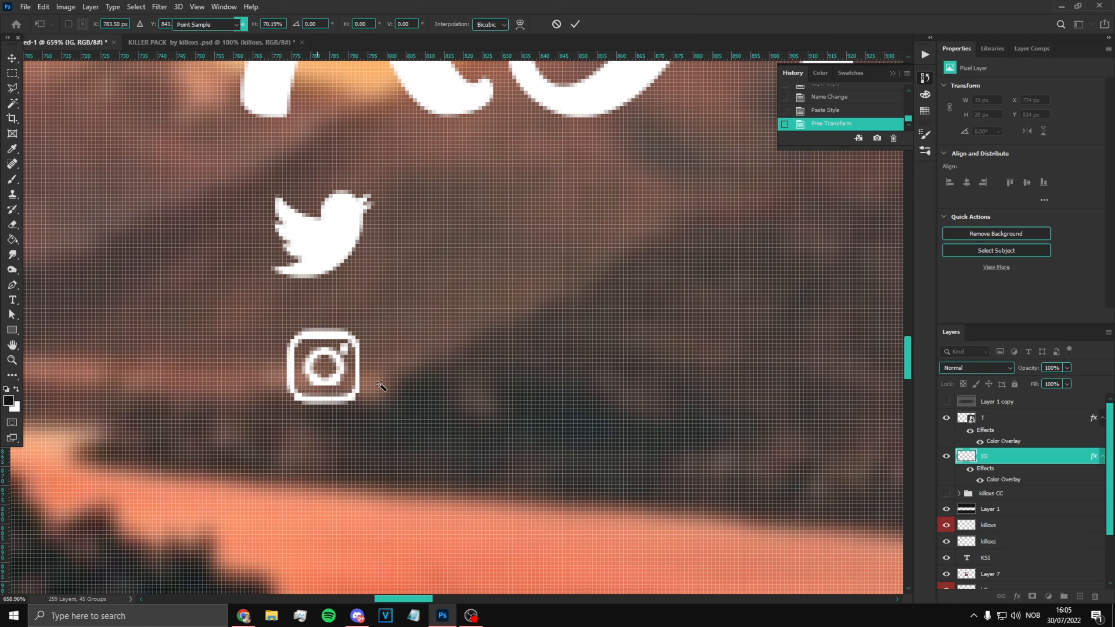
pyautogui.press('Return')
# Scale the Twitter icon down to 19 × 16 px and place it above the Instagram icon at X 774, Y 801 px.
pyautogui.click(1009, 417)
pyautogui.hotkey('ctrl', 't')
pyautogui.moveTo(372, 192); pyautogui.dragTo(342, 215)
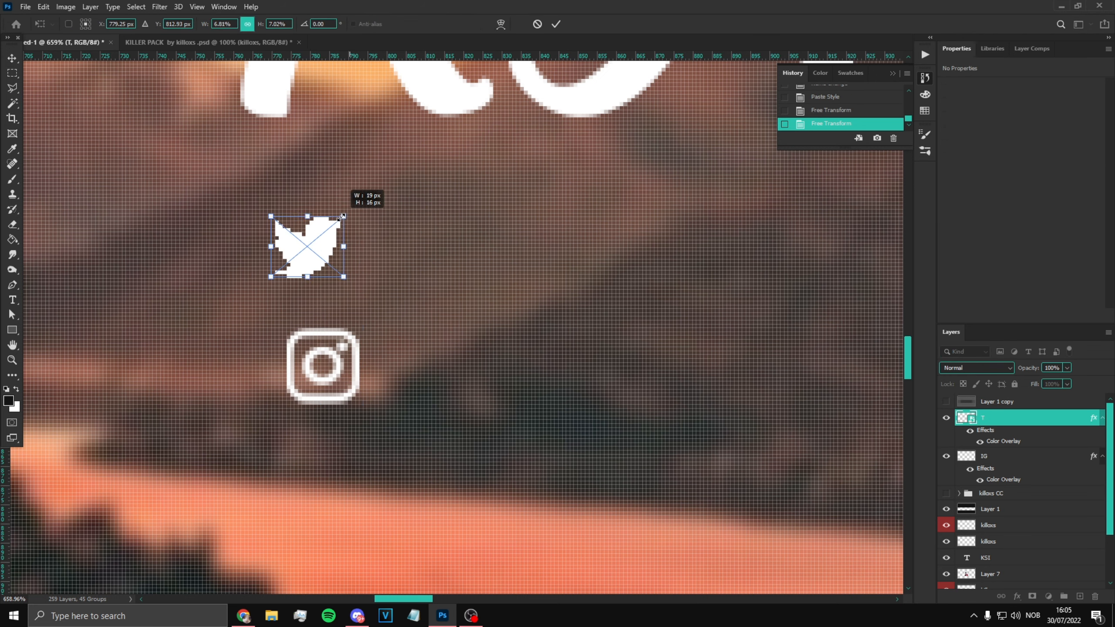
pyautogui.moveTo(311, 274); pyautogui.dragTo(345, 230)
pyautogui.press('Return')
pyautogui.scroll(-7, 406, 304)
pyautogui.scroll(4, 447, 297)
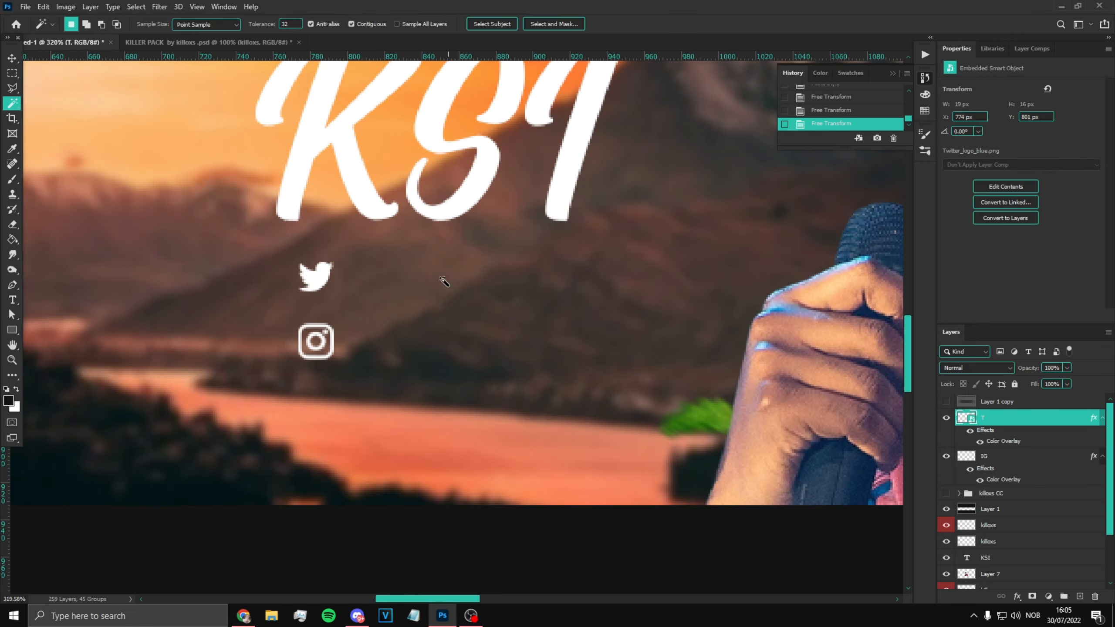
# Add a white period in 12 pt Helvetica Bold text beside the Twitter icon.
pyautogui.scroll(3, 442, 283)
pyautogui.click(13, 301)
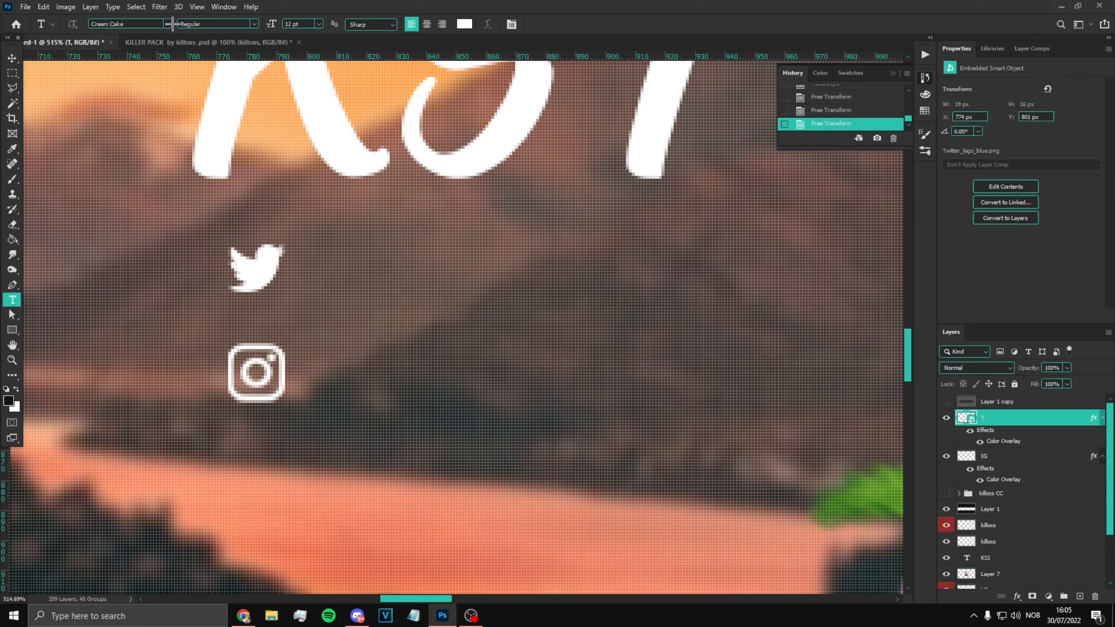
pyautogui.click(174, 23)
pyautogui.write('hel')
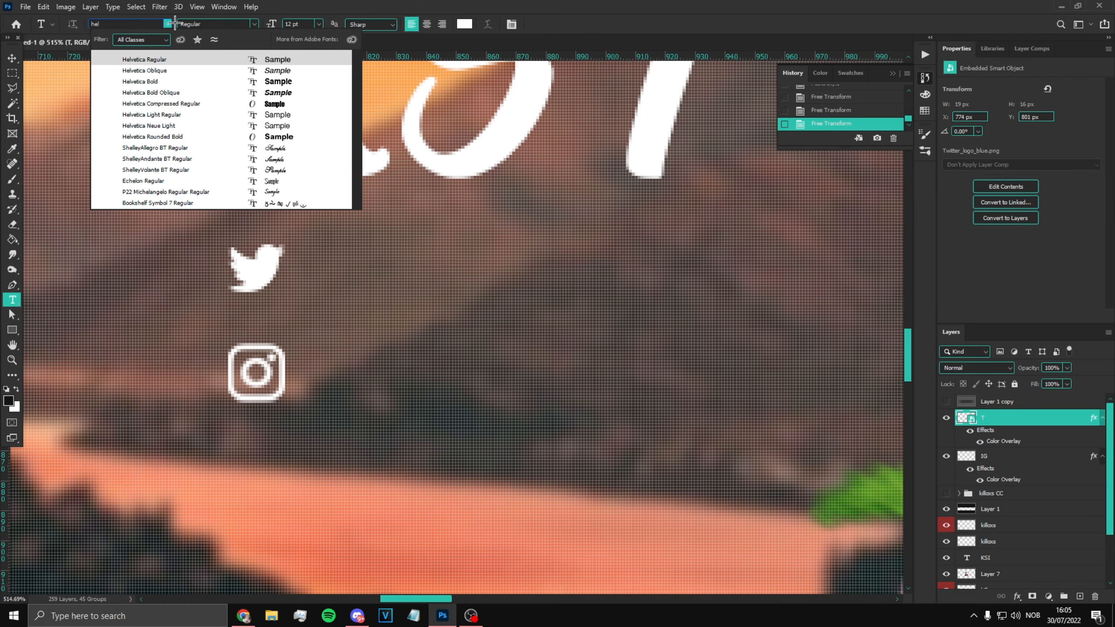
pyautogui.click(259, 81)
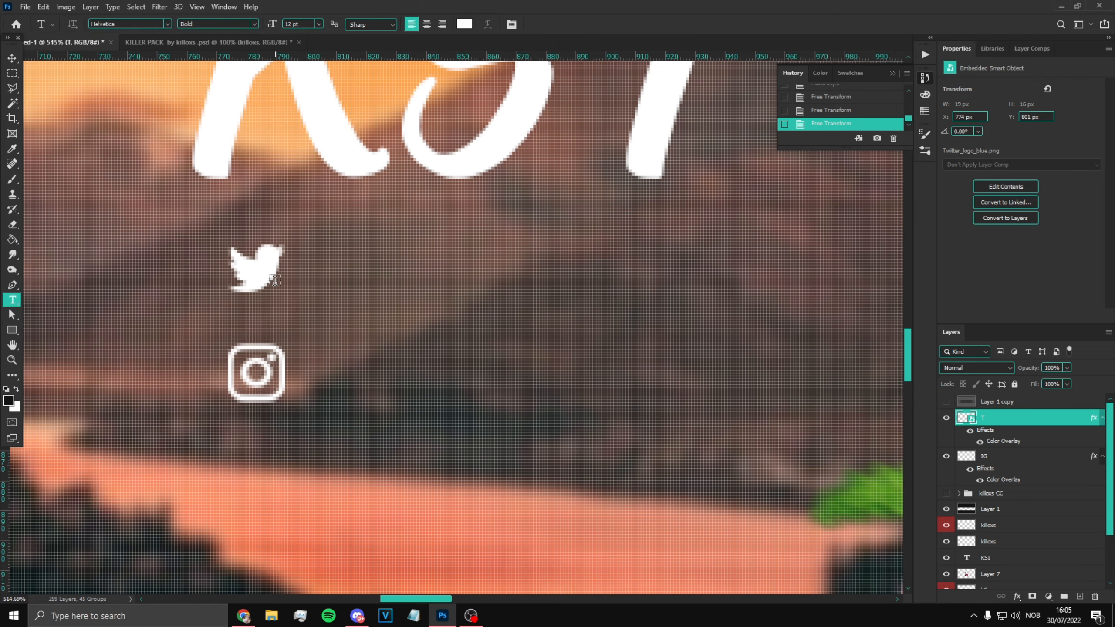
pyautogui.click(293, 281)
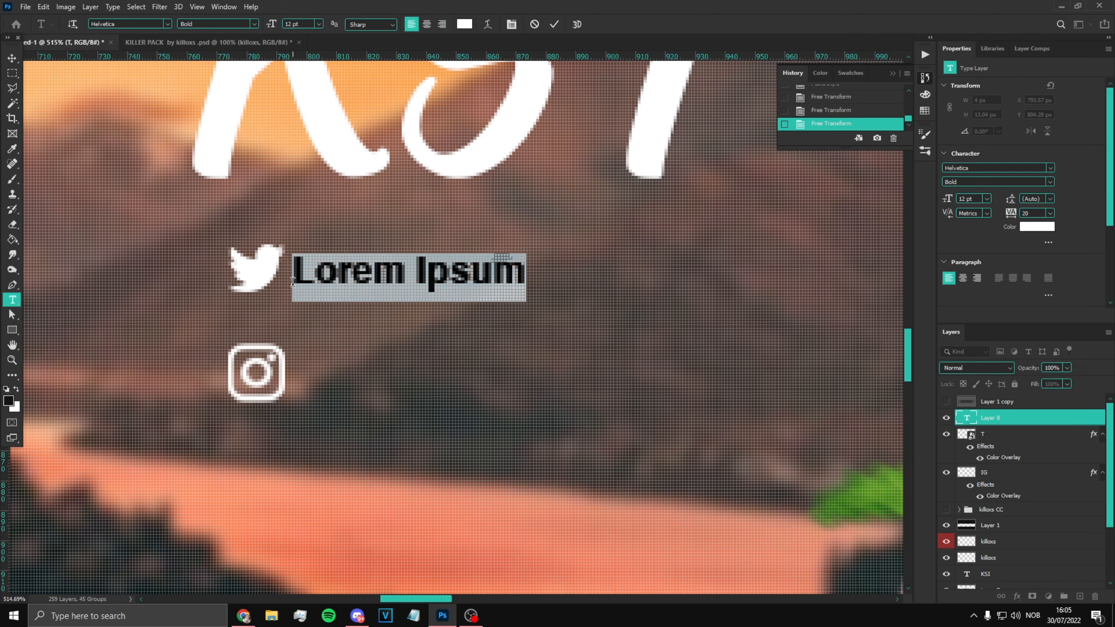
pyautogui.press('BackSpace')
pyautogui.click(11, 58)
pyautogui.scroll(5, 209, 187)
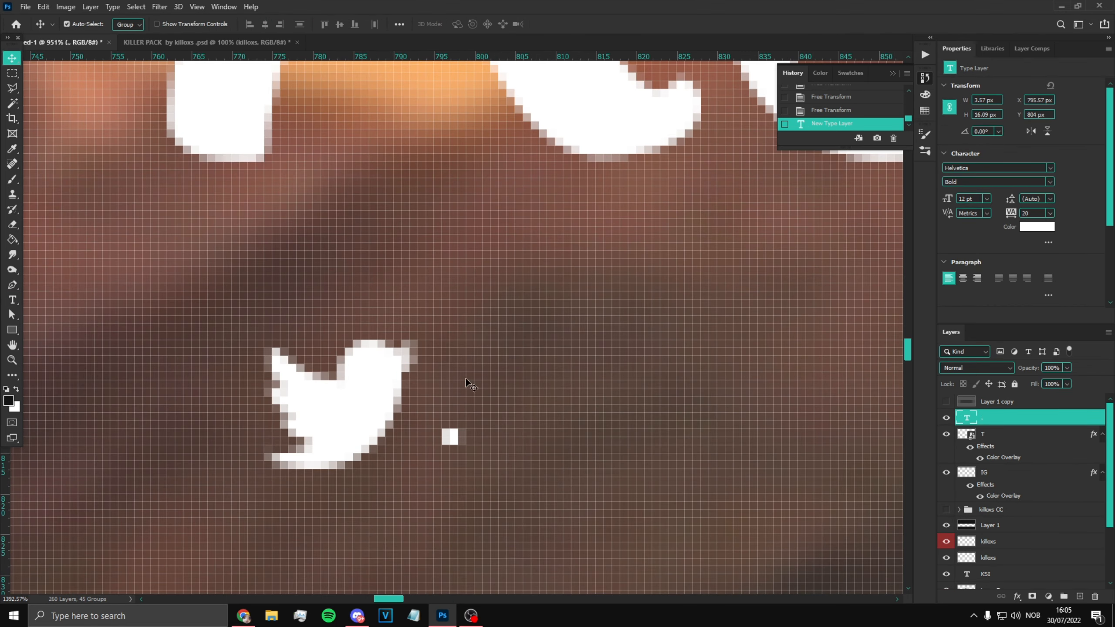
# Enlarge the period to 22 pt and place it beside the Twitter icon at X 793.7, Y 794.25 px.
pyautogui.hotkey('ctrl', 't')
pyautogui.moveTo(485, 512); pyautogui.dragTo(505, 613)
pyautogui.moveTo(447, 527); pyautogui.dragTo(429, 455)
pyautogui.press('Return')
pyautogui.scroll(-8, 460, 462)
pyautogui.scroll(7, 479, 519)
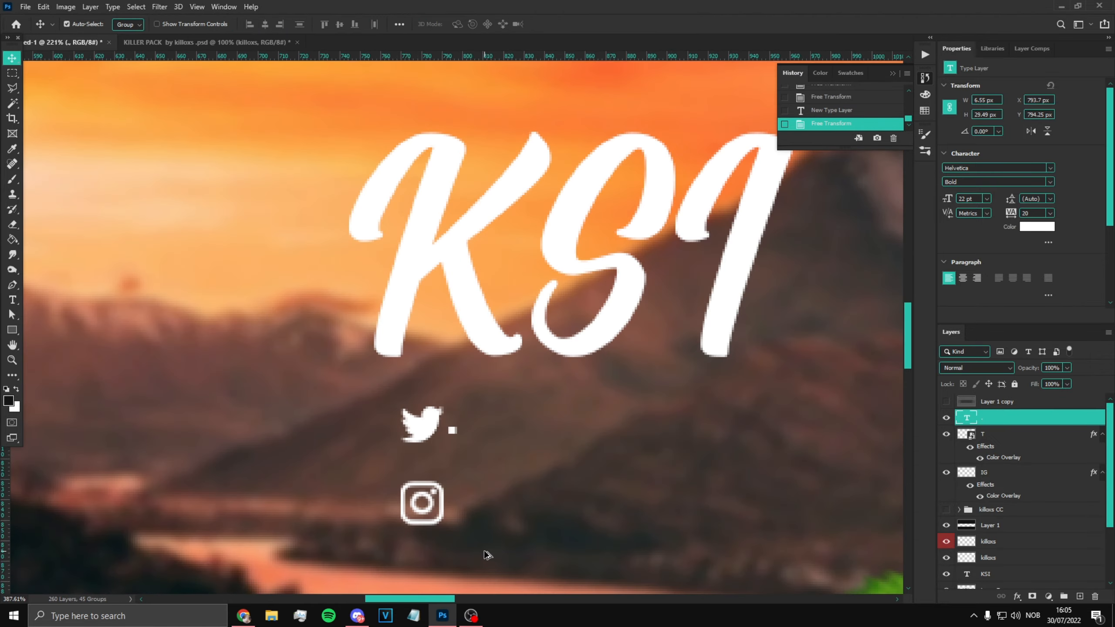
# Duplicate the period and place the copy beside the Instagram icon at X 793.7, Y 829.25 px.
pyautogui.hotkey('ctrl', 'j')
pyautogui.hotkey('ctrl', 't')
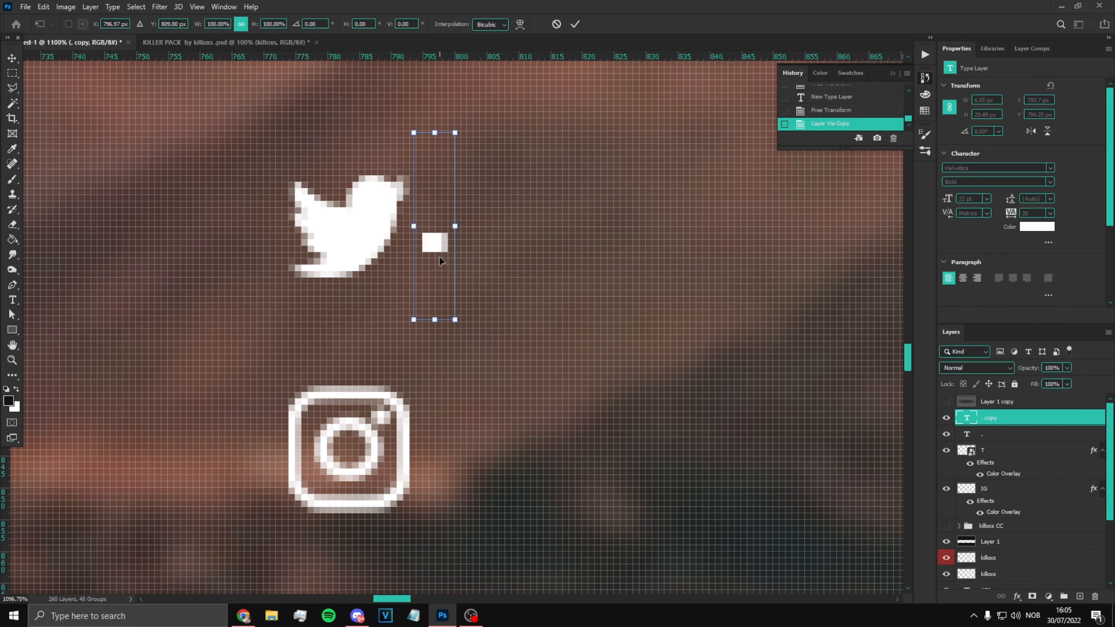
pyautogui.moveTo(439, 256); pyautogui.dragTo(433, 477)
pyautogui.press('Return')
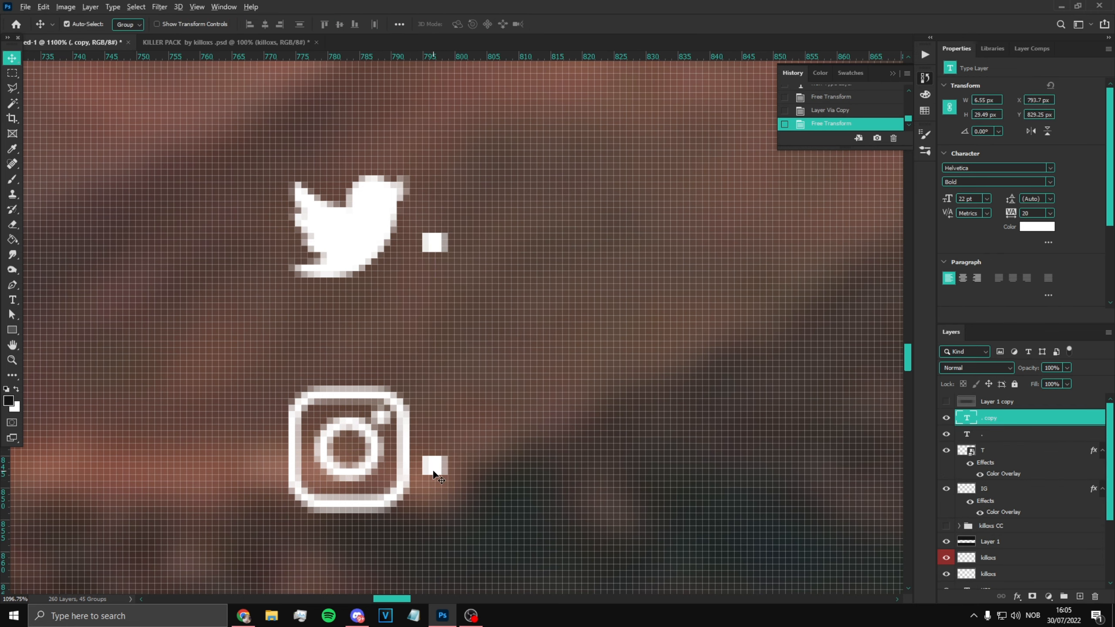
pyautogui.hotkey('ctrl', '0')
pyautogui.scroll(12, 591, 451)
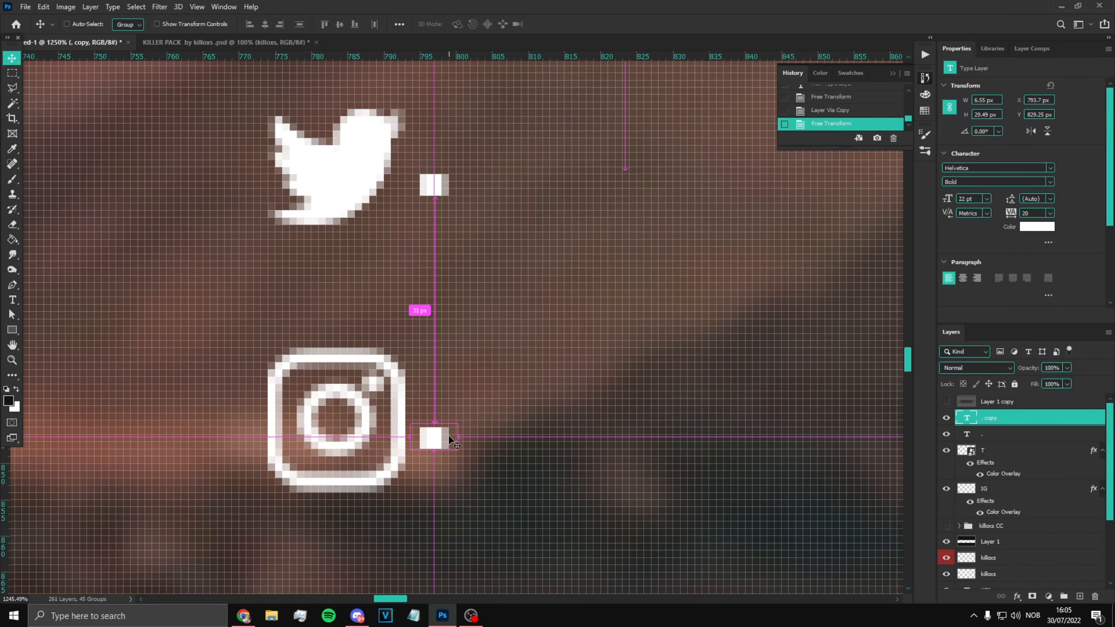
# Move both periods slightly farther from their icons, to about X 797 px, keeping them vertically aligned with each other.
pyautogui.hotkey('ctrl', 't')
pyautogui.moveTo(444, 439); pyautogui.dragTo(470, 437)
pyautogui.press('Escape')
pyautogui.click(1038, 438)
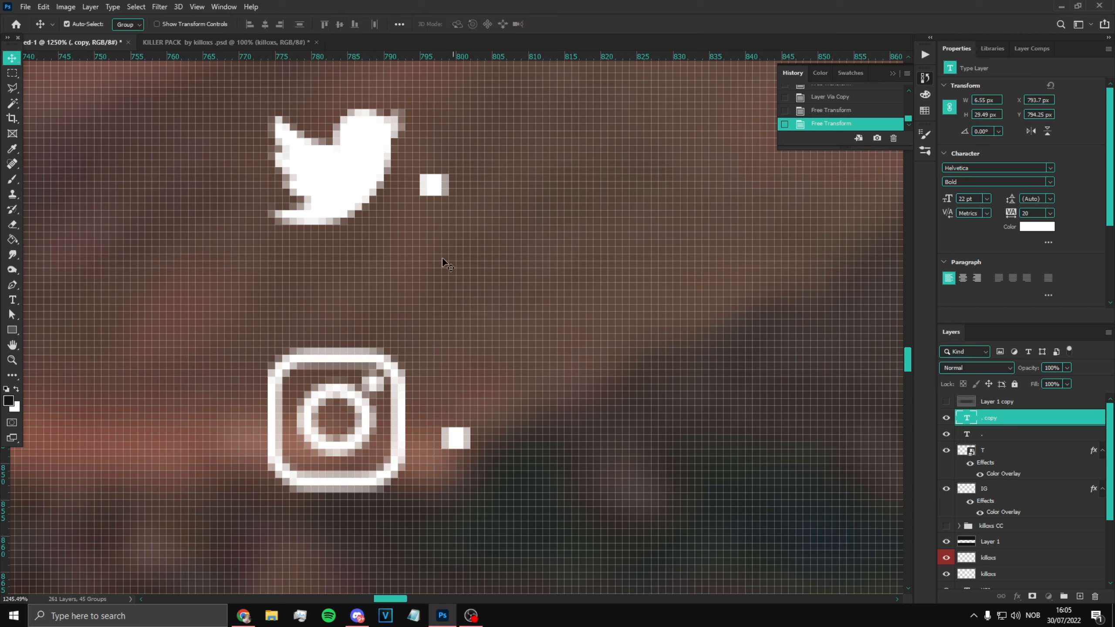
pyautogui.hotkey('ctrl', 't')
pyautogui.moveTo(438, 201); pyautogui.dragTo(458, 206)
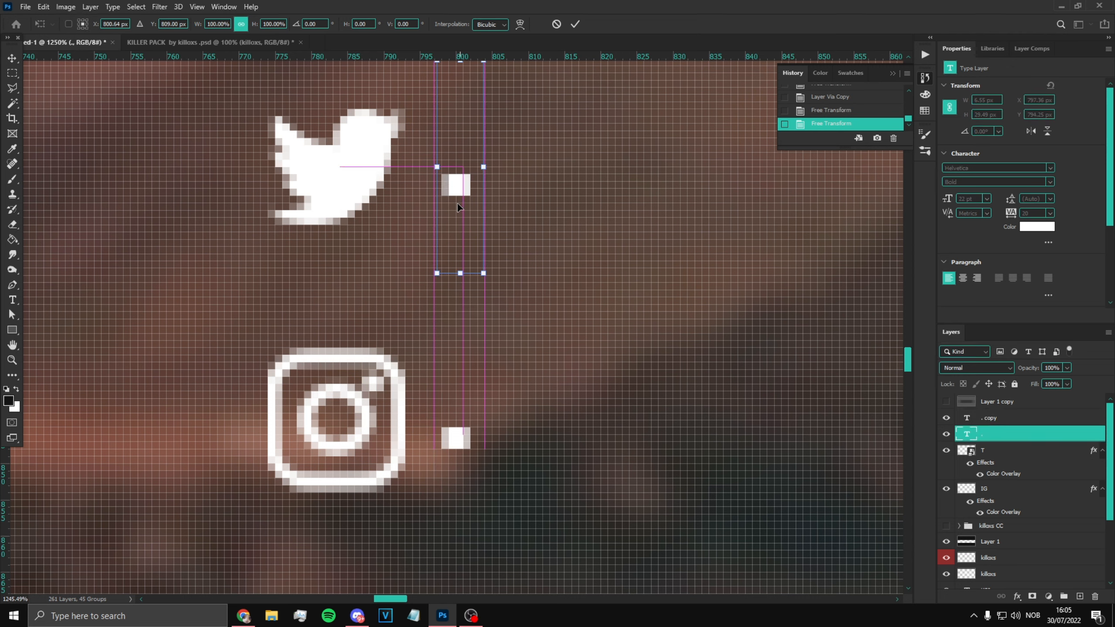
pyautogui.press('Return')
pyautogui.click(452, 204)
pyautogui.scroll(-10, 497, 323)
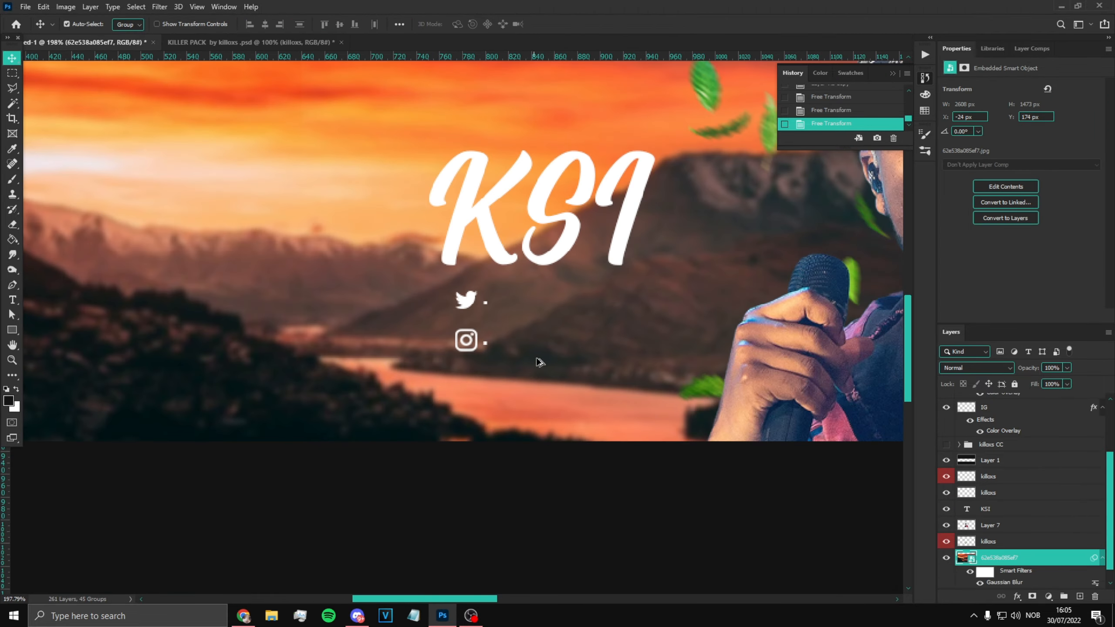
pyautogui.scroll(-3, 539, 362)
# Start a new 12 pt Helvetica Bold text line past the period beside the Instagram icon.
pyautogui.scroll(10, 571, 329)
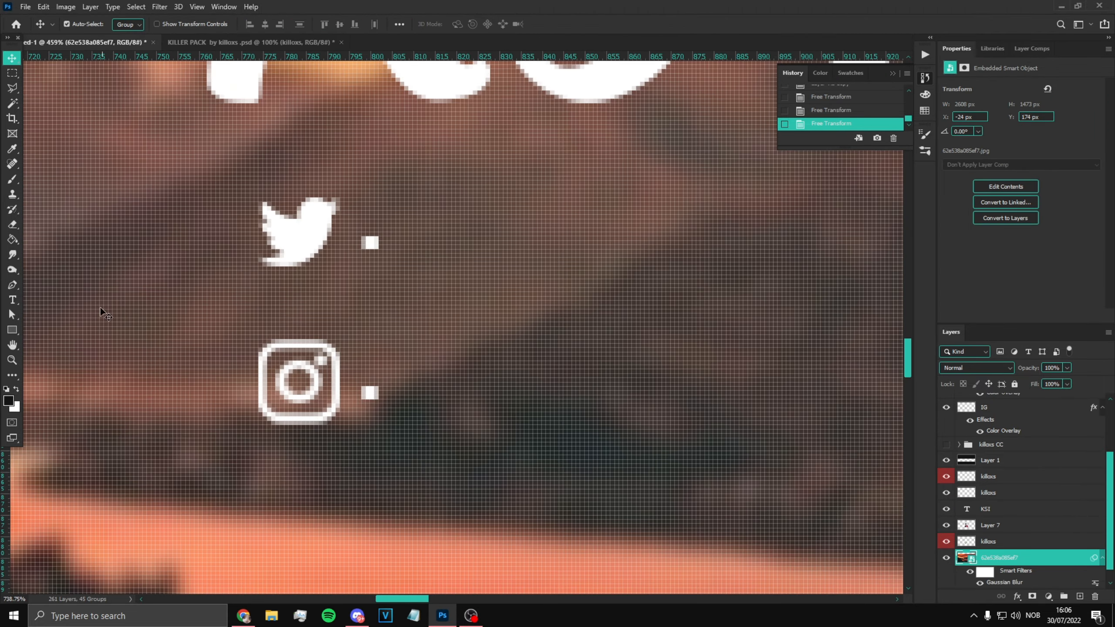
pyautogui.click(12, 299)
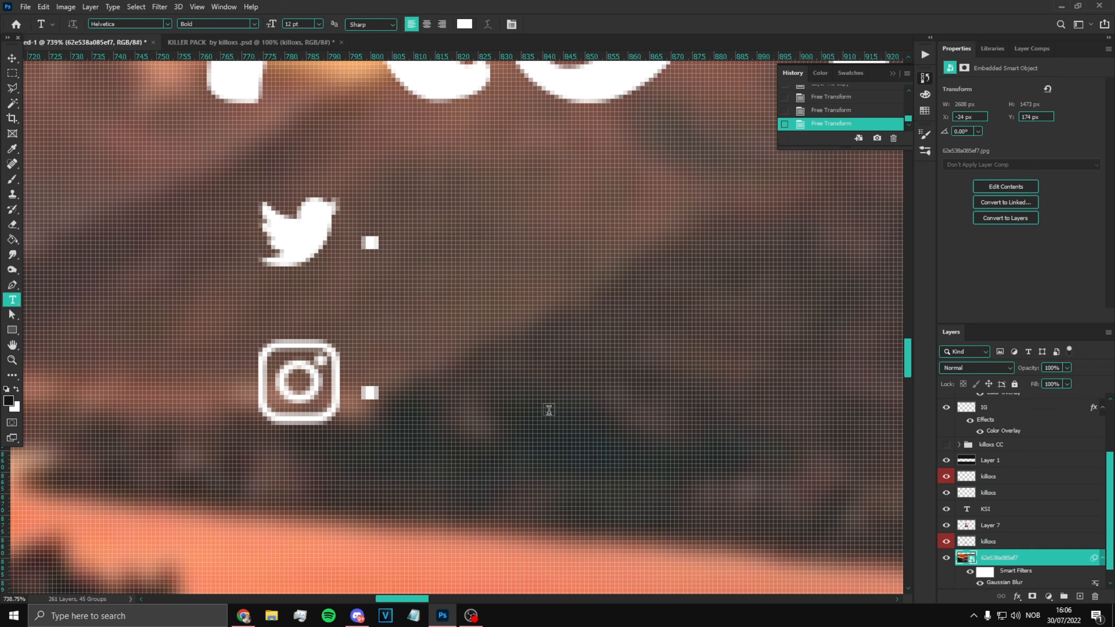
pyautogui.click(519, 384)
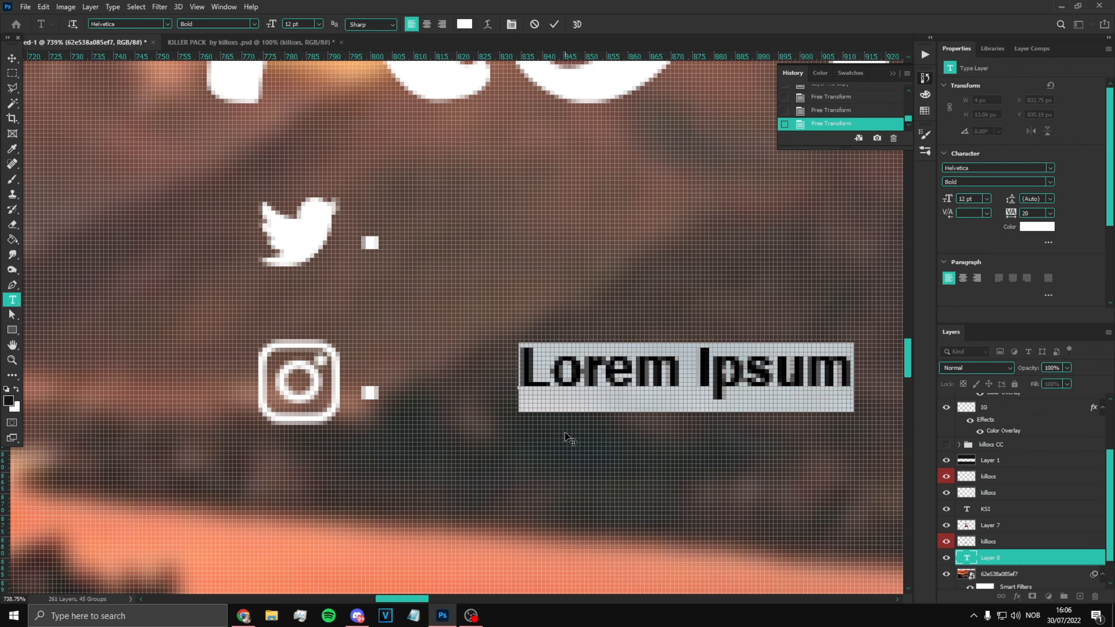
pyautogui.click(243, 615)
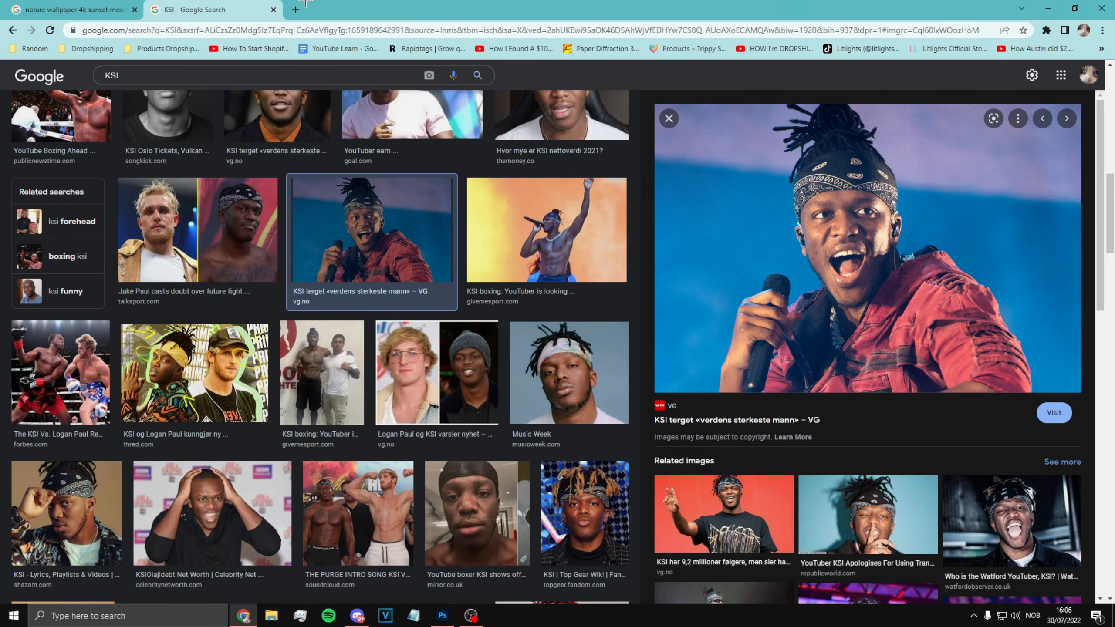
pyautogui.click(295, 9)
pyautogui.write('KSI INSTGR')
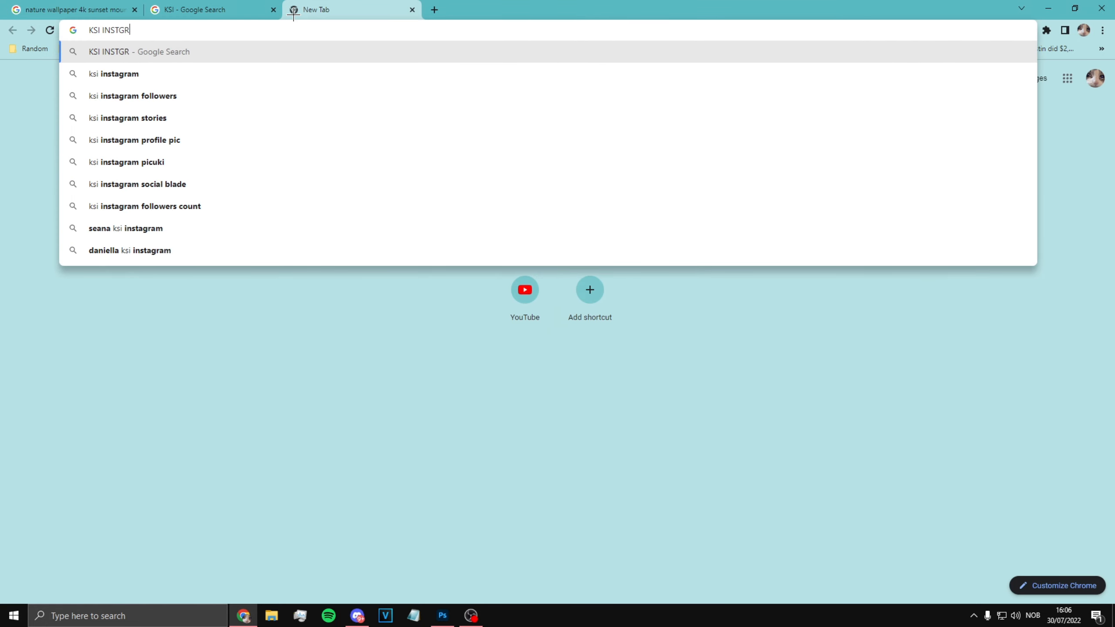
pyautogui.write('AM')
pyautogui.moveTo(296, 13); pyautogui.dragTo(184, 24)
pyautogui.hotkey('ctrl', 'w')
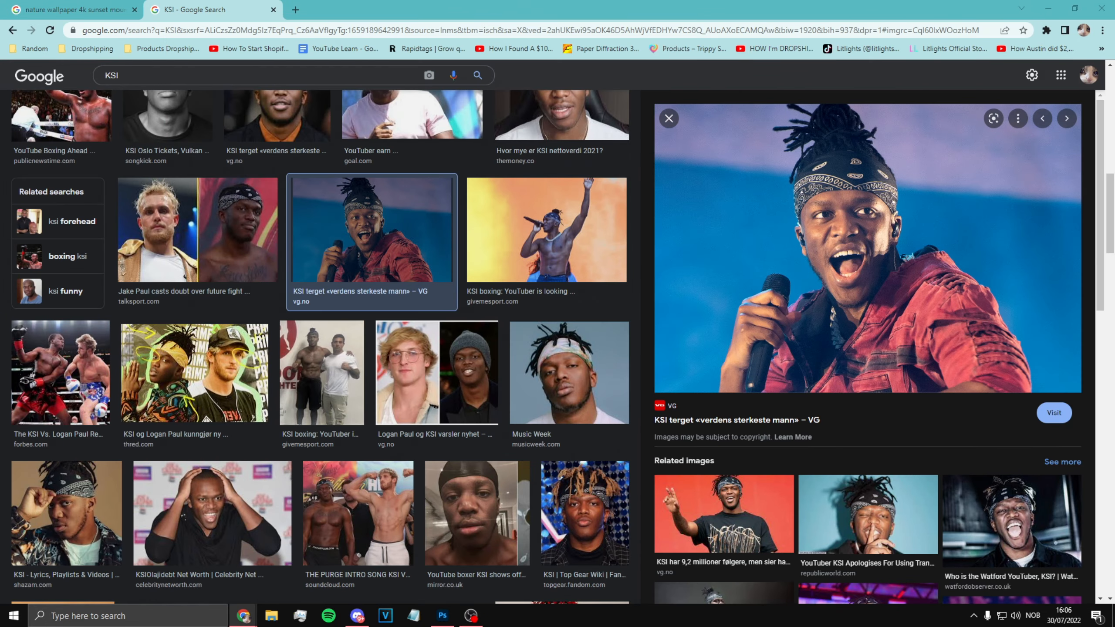
pyautogui.click(470, 616)
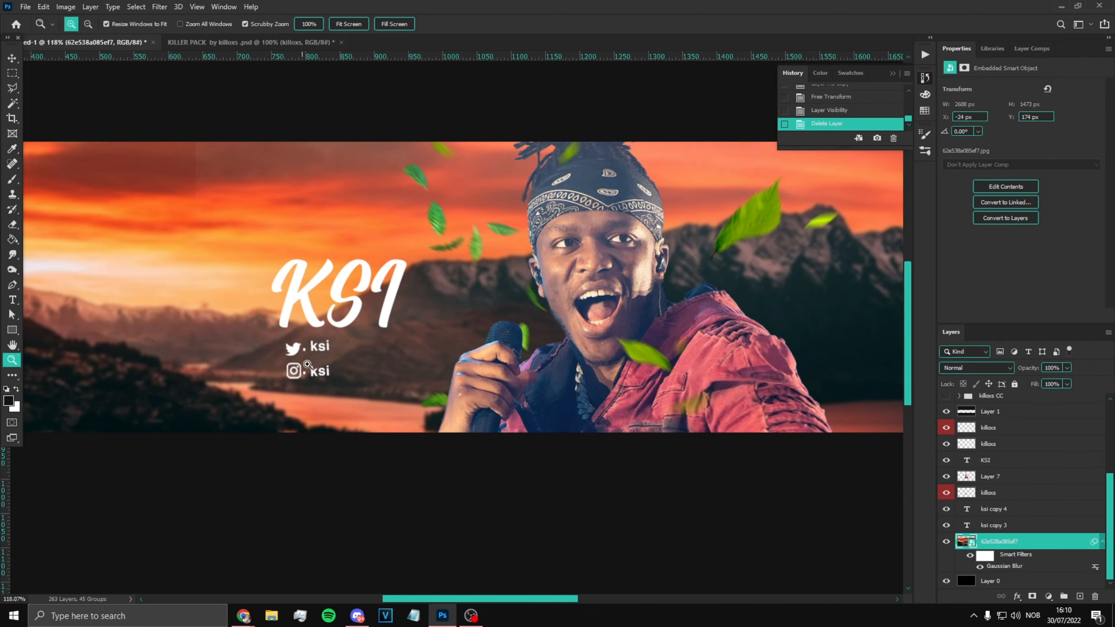
# Examine the ksi handles beside the social icons up close and within the whole banner.
pyautogui.click(329, 351)
pyautogui.click(332, 349)
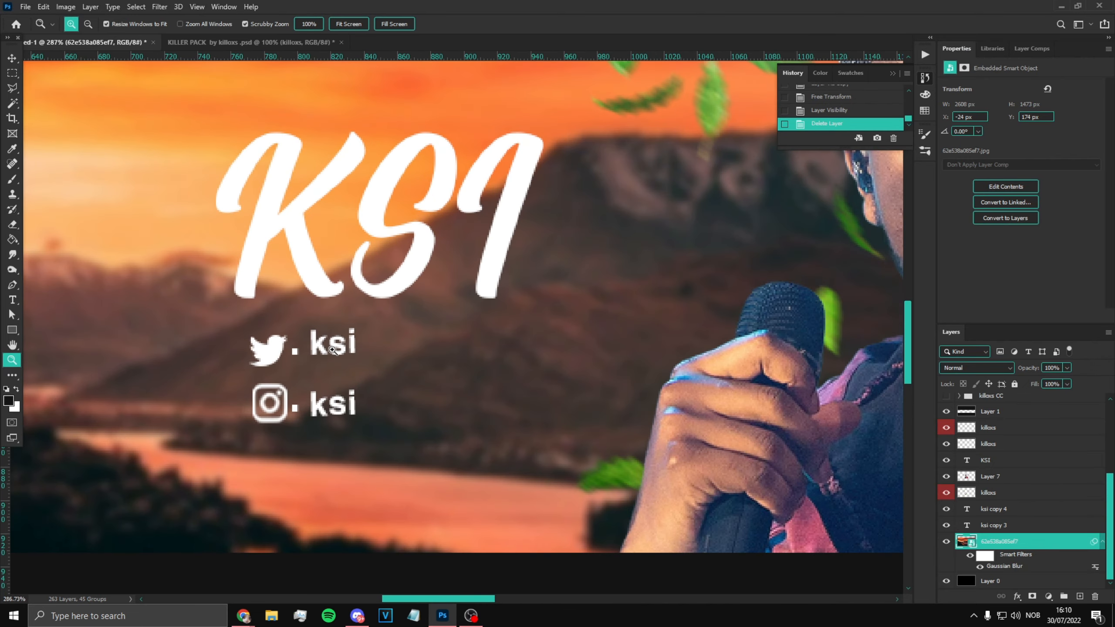
pyautogui.moveTo(299, 337); pyautogui.dragTo(353, 377)
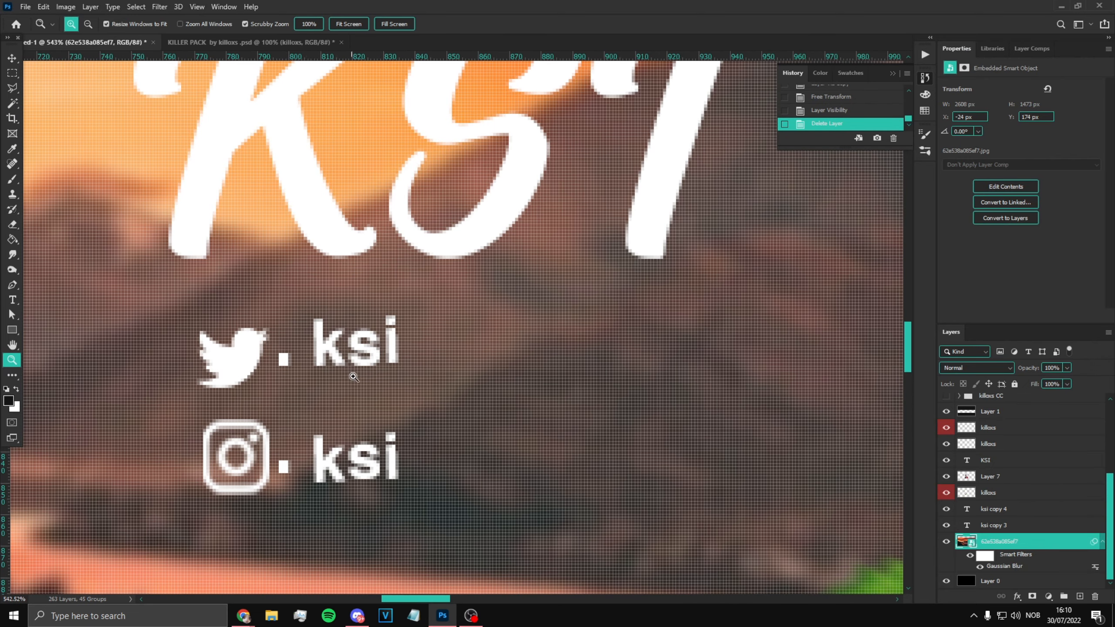
pyautogui.rightClick(358, 455)
pyautogui.click(380, 459)
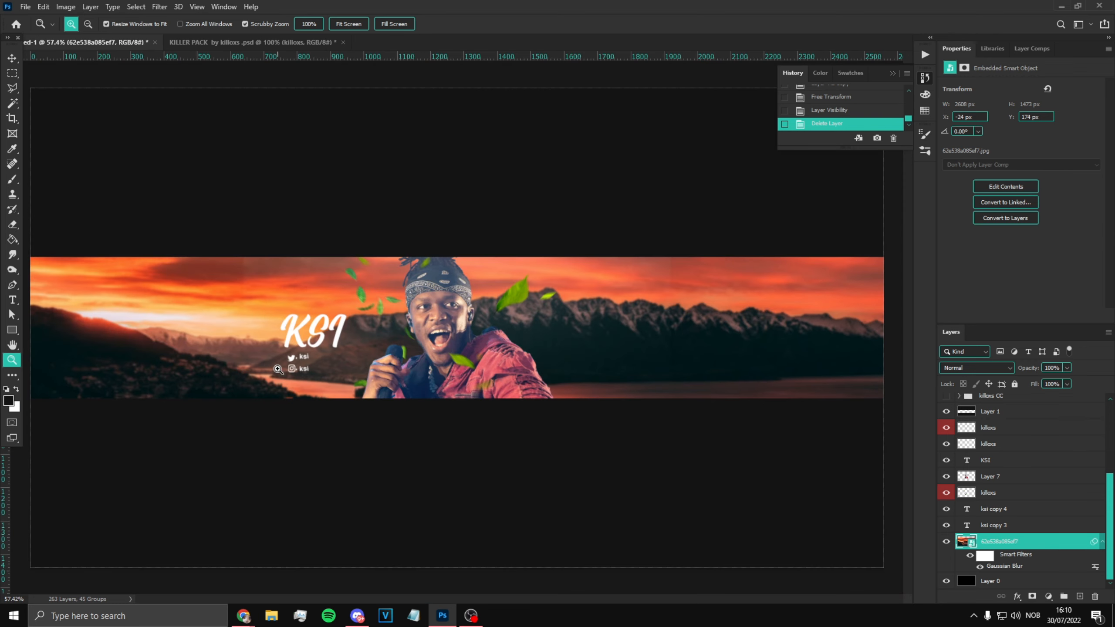
pyautogui.rightClick(312, 375)
pyautogui.click(343, 380)
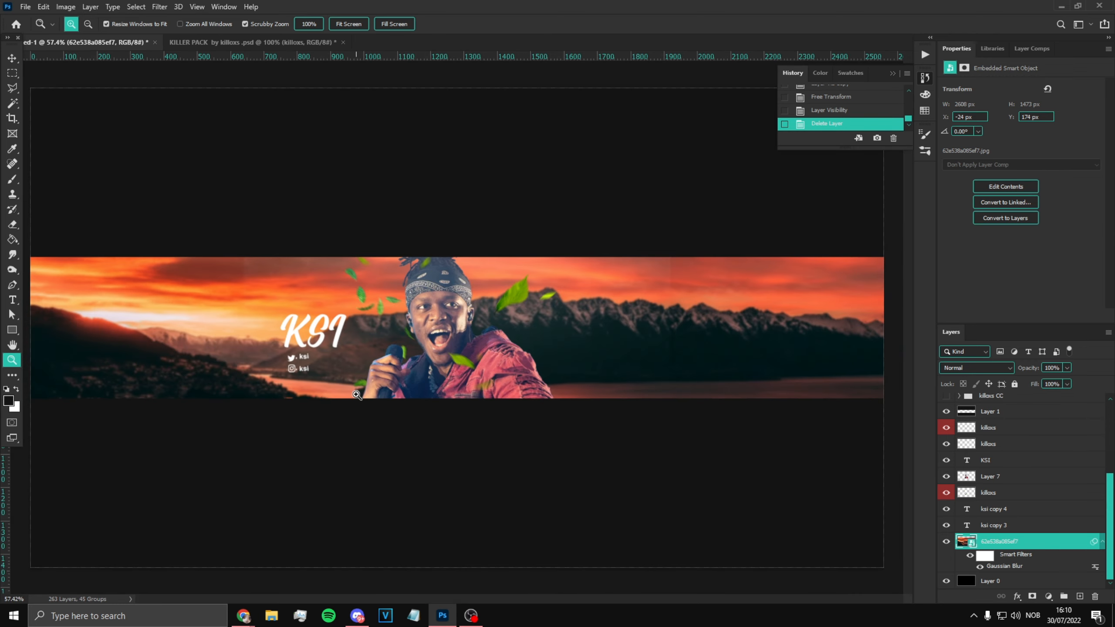
# In the KILLER PACK document, hide the leaf layer and collapse the particles group.
pyautogui.click(187, 42)
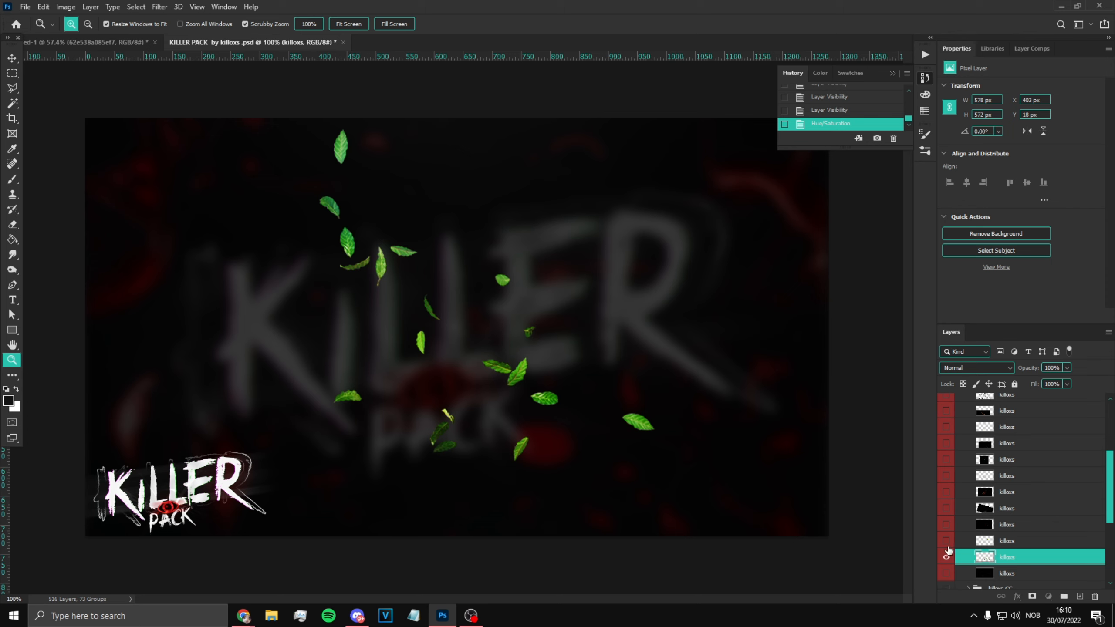
pyautogui.click(946, 556)
pyautogui.scroll(5, 970, 528)
pyautogui.click(973, 477)
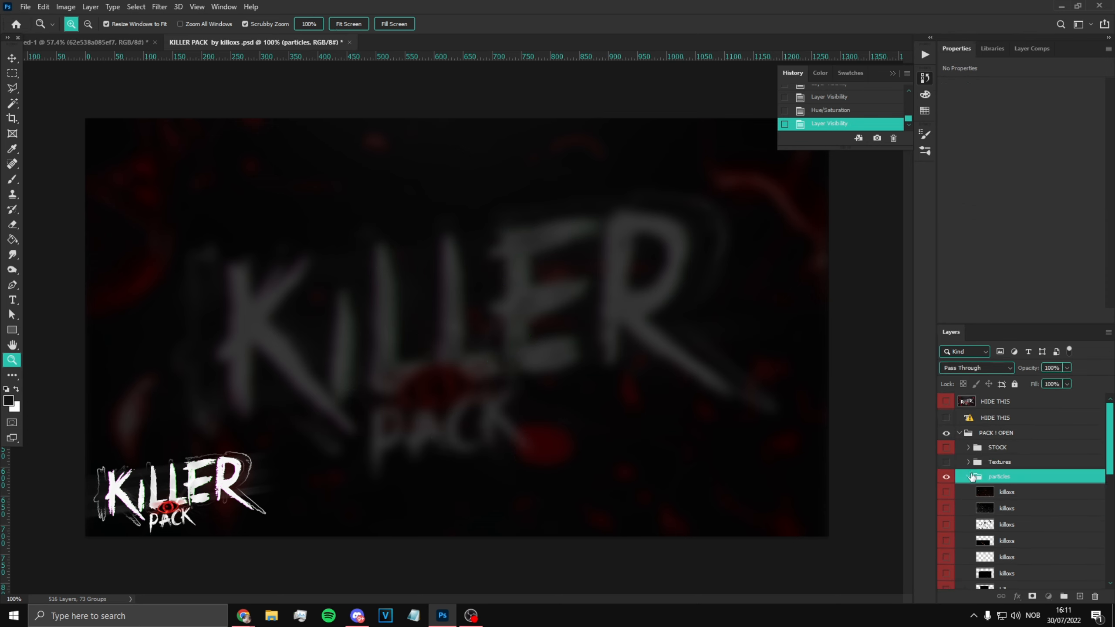
pyautogui.click(969, 477)
pyautogui.scroll(-4, 964, 519)
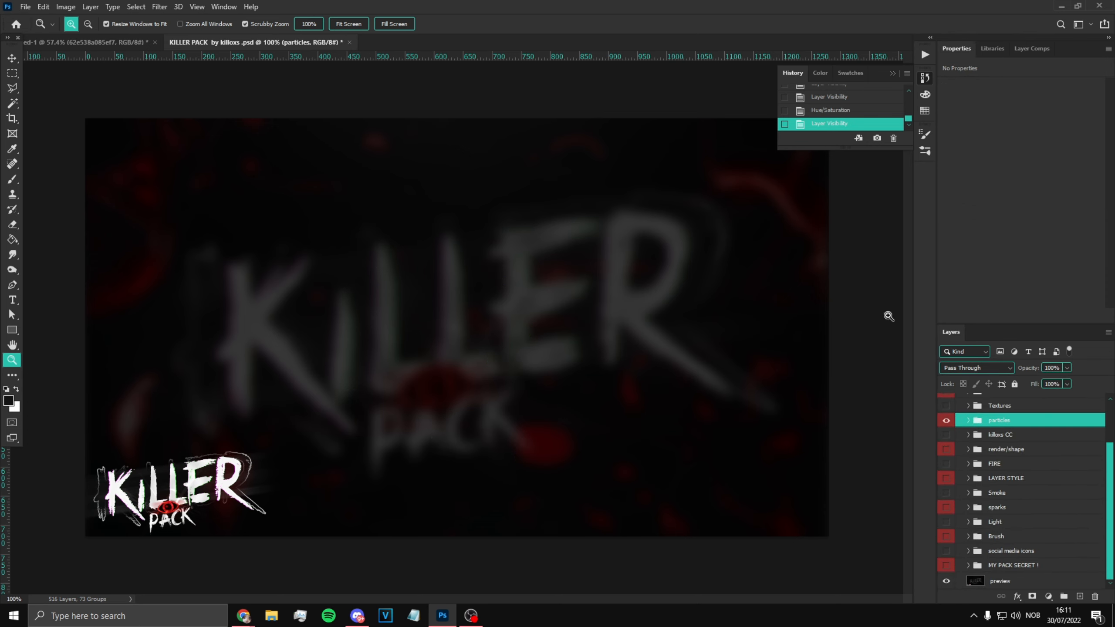
# Close the KILLER PACK document and return to the banner document.
pyautogui.click(115, 40)
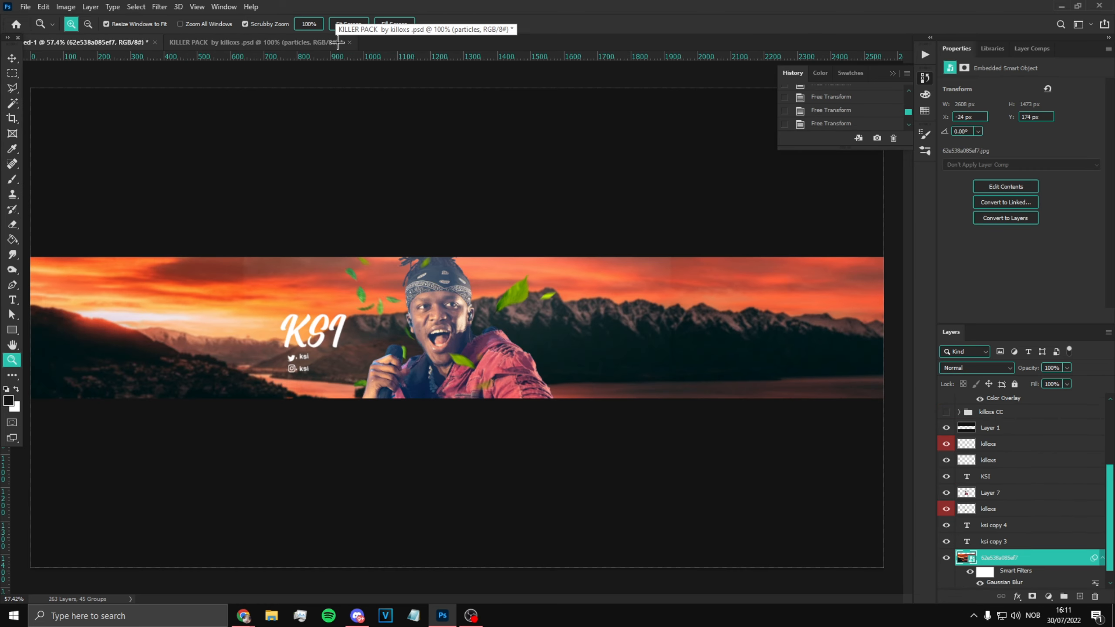
pyautogui.click(350, 42)
pyautogui.click(554, 227)
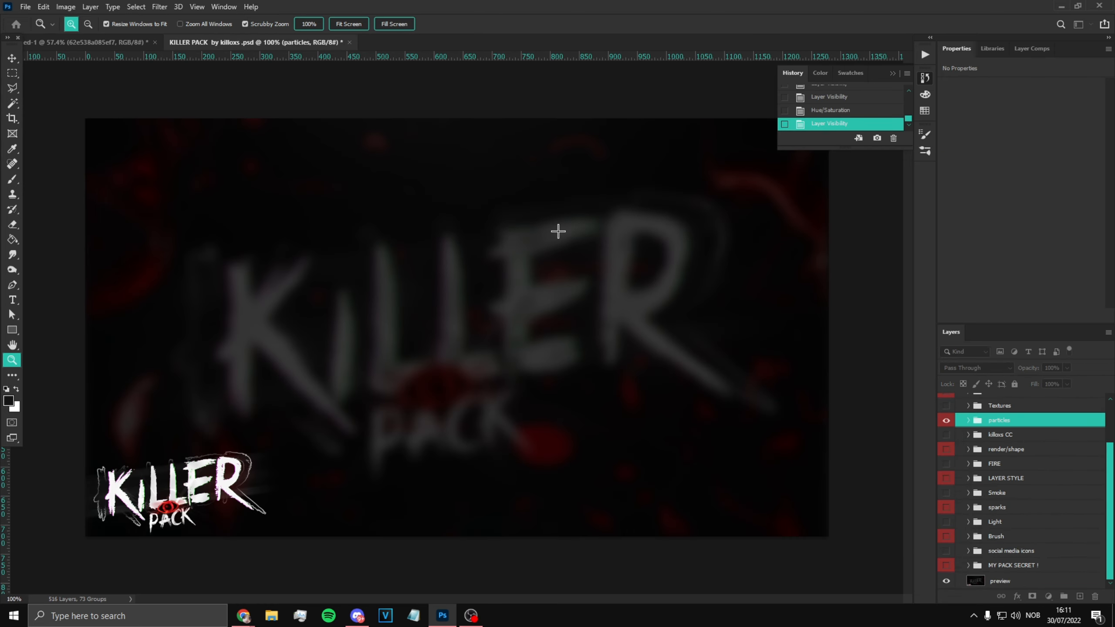
pyautogui.moveTo(417, 349); pyautogui.dragTo(427, 336)
# Add a new empty layer directly above the portrait layer and clip it to the portrait.
pyautogui.scroll(3, 999, 509)
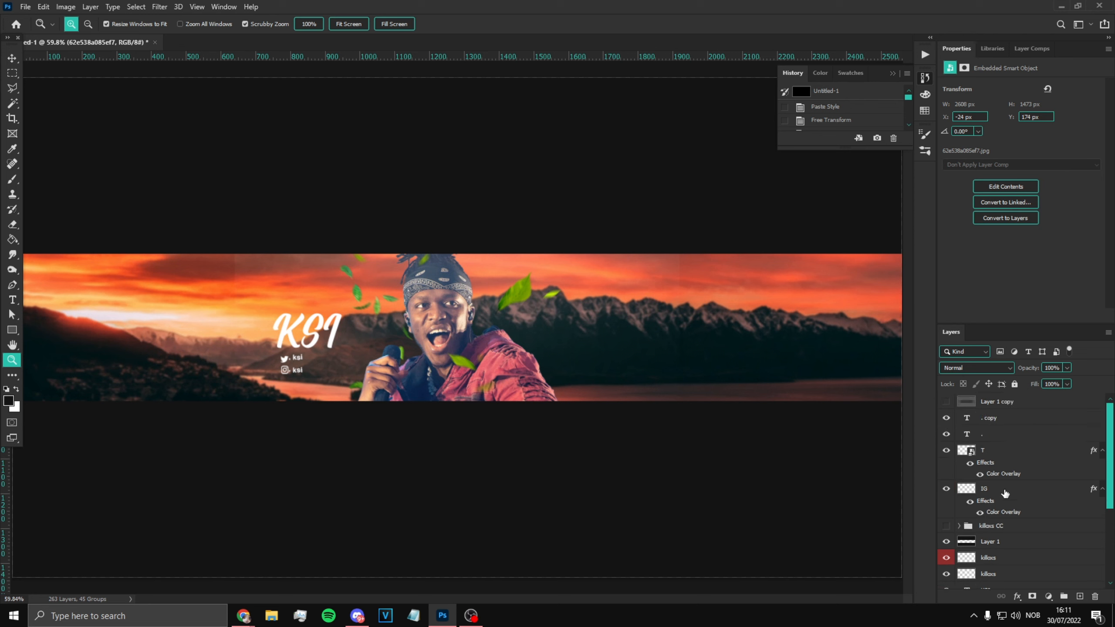
pyautogui.scroll(-3, 951, 466)
pyautogui.click(946, 492)
pyautogui.click(946, 492)
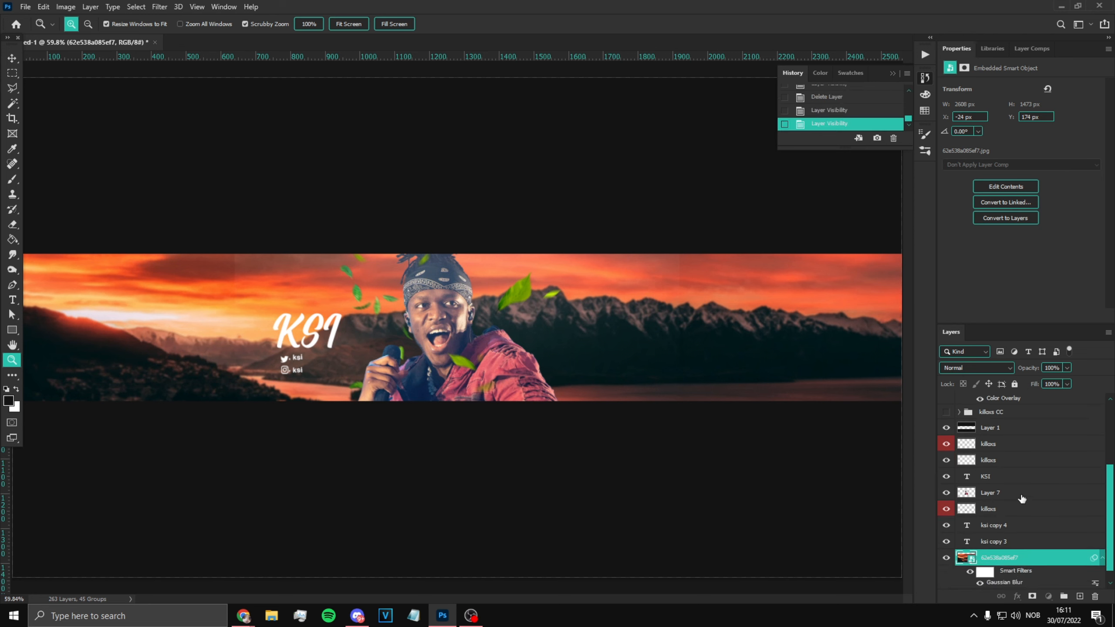
pyautogui.click(993, 492)
pyautogui.click(1080, 597)
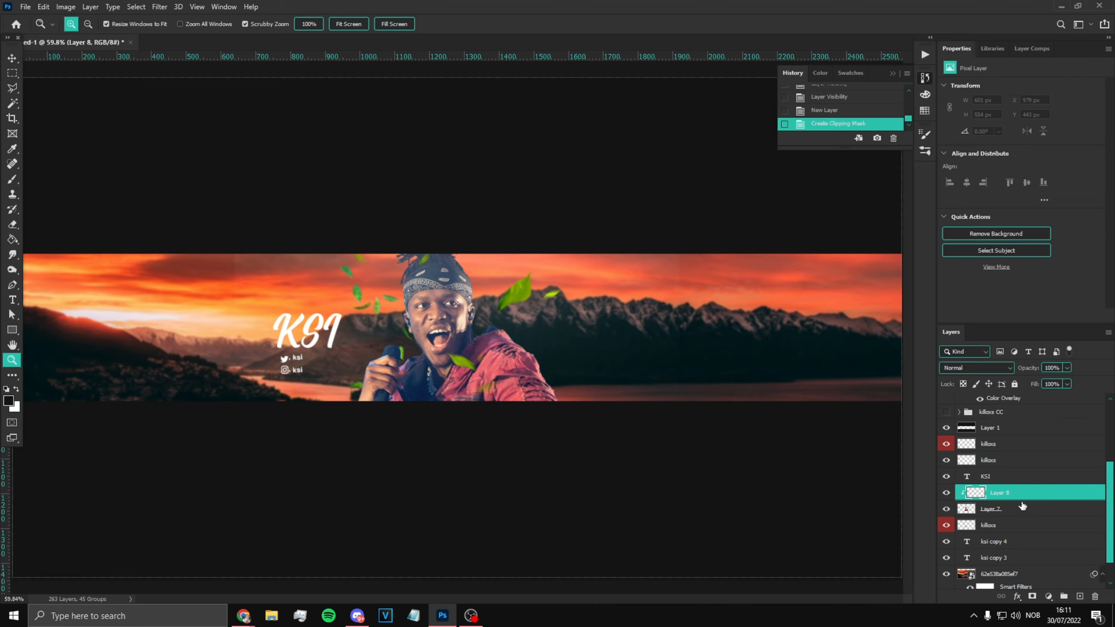
# Brush large soft white light over the sunset-facing side of the portrait on the clipped layer.
pyautogui.click(12, 179)
pyautogui.press('x')
pyautogui.scroll(5, 388, 302)
pyautogui.scroll(-7, 189, 333)
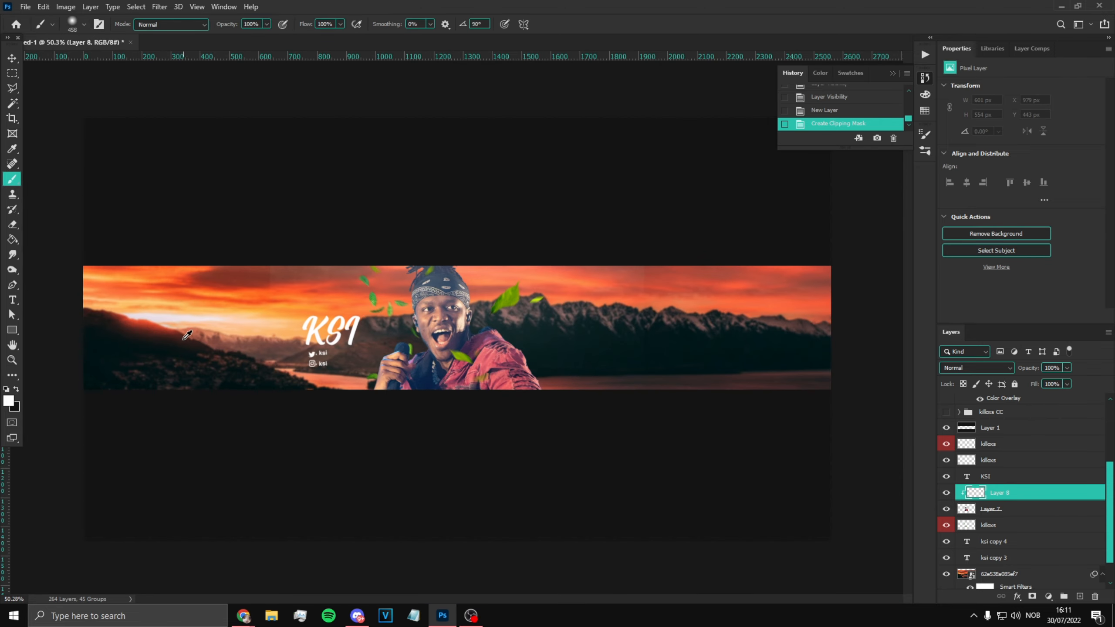
pyautogui.scroll(5, 149, 323)
pyautogui.click(514, 321)
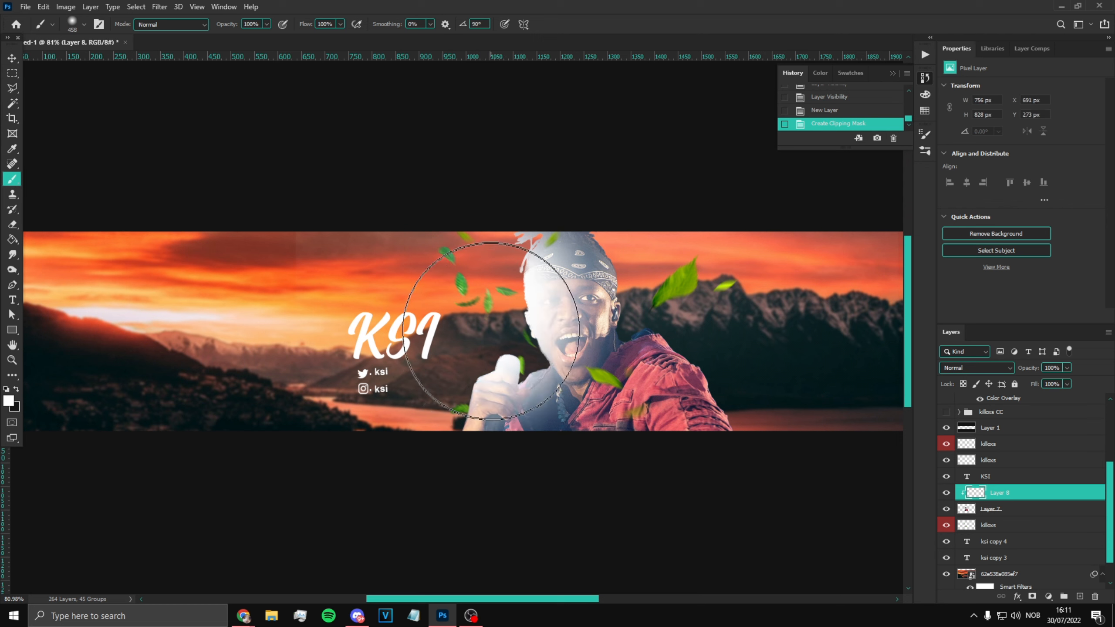
pyautogui.hotkey('ctrl', 'z')
pyautogui.click(485, 261)
pyautogui.click(440, 330)
pyautogui.click(446, 379)
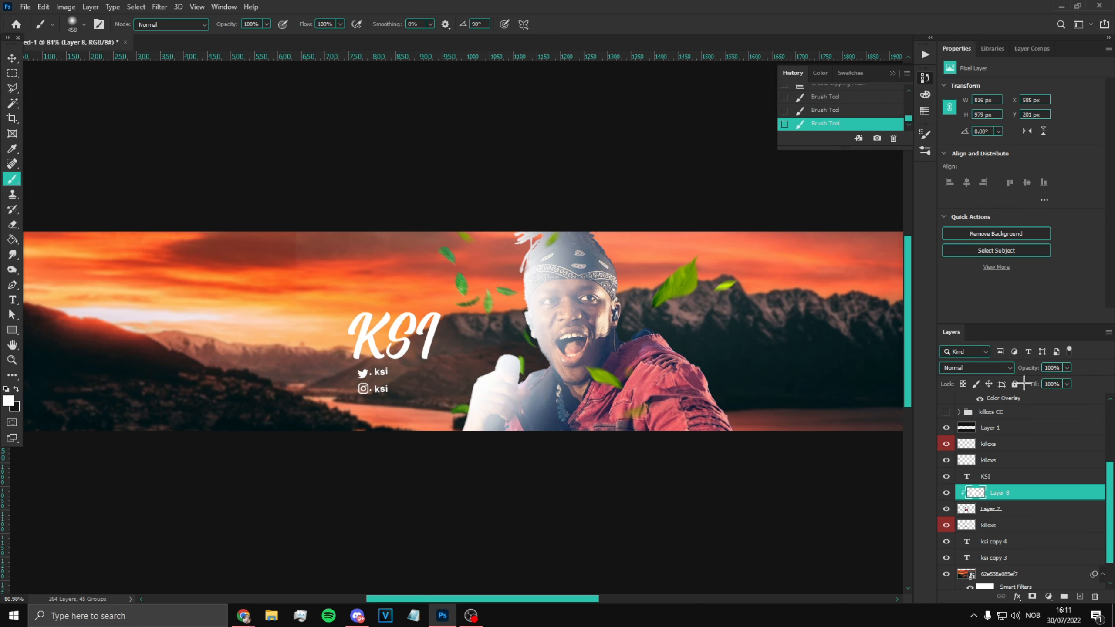
# Set the white light layer's blend mode to Overlay and its opacity to 46%.
pyautogui.click(967, 372)
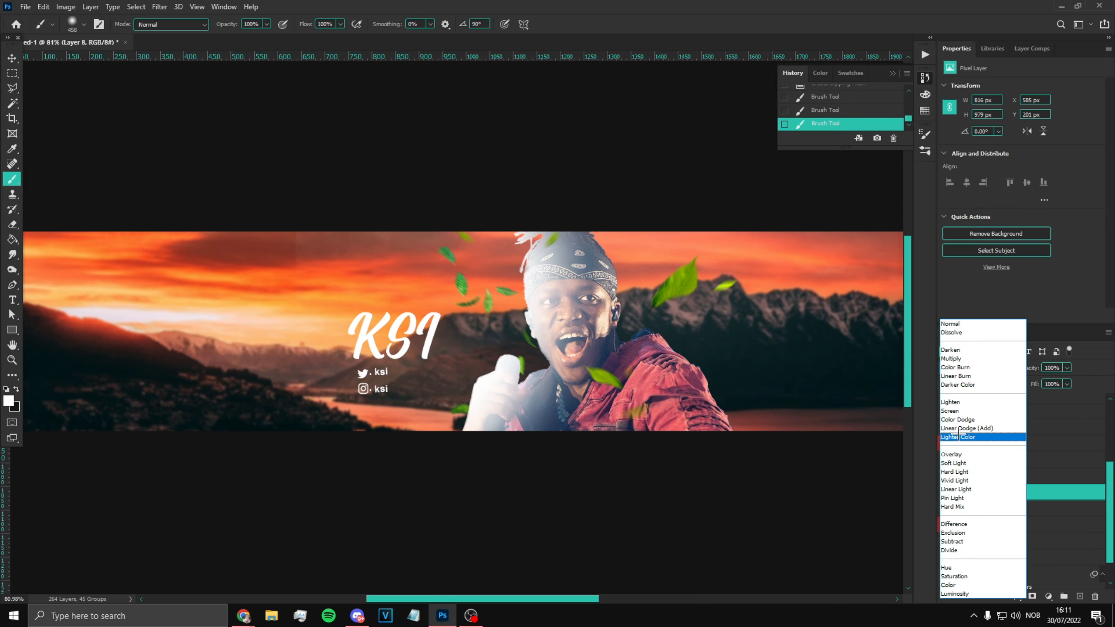
pyautogui.click(977, 457)
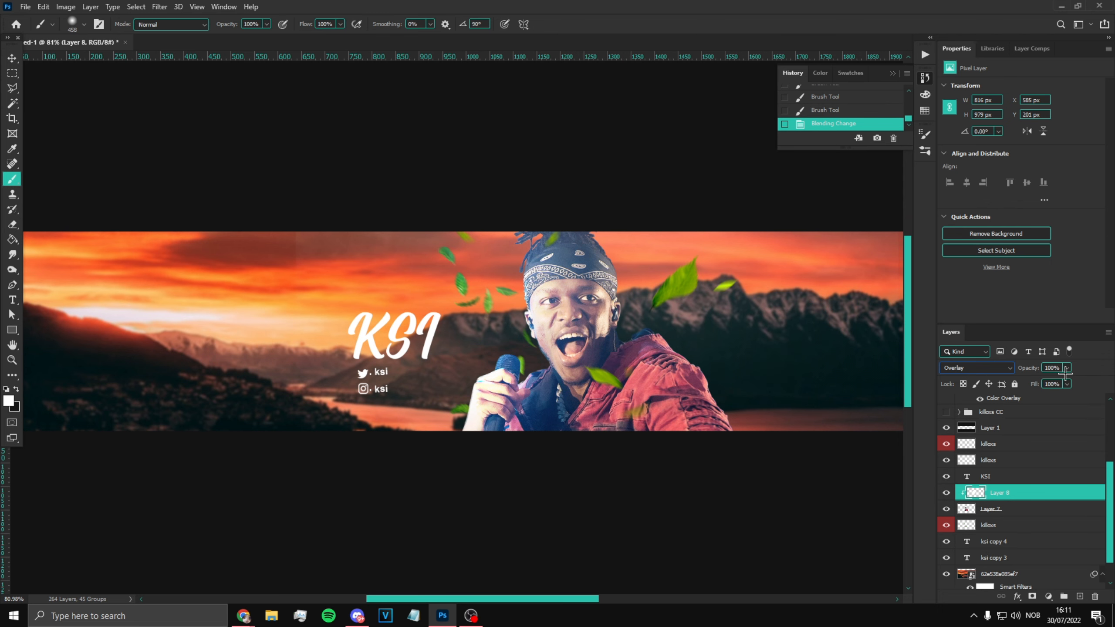
pyautogui.moveTo(1035, 382); pyautogui.dragTo(1038, 382)
# Clip a second new layer to the portrait and brush white highlights along the edge of the head, face and hand facing the KSI text.
pyautogui.click(1021, 513)
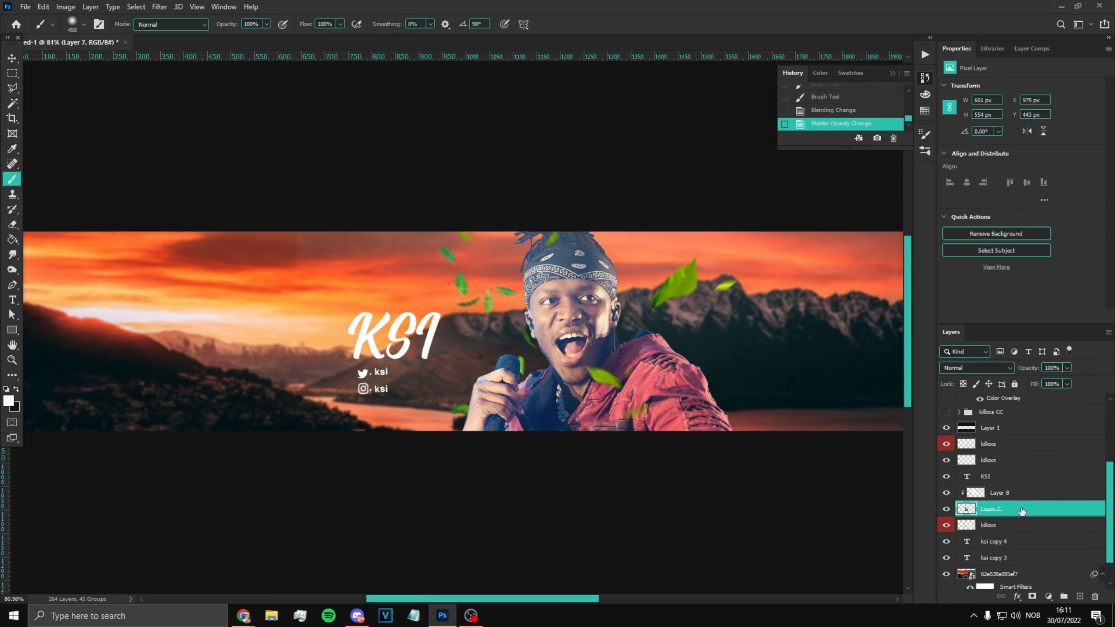
pyautogui.click(1029, 495)
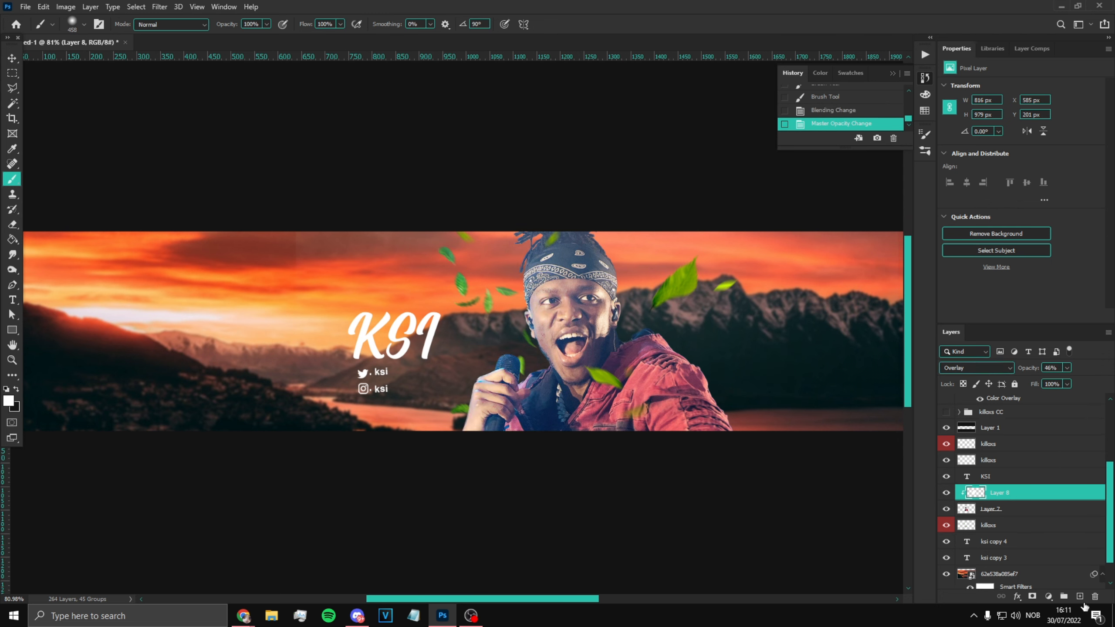
pyautogui.click(1080, 596)
pyautogui.keyDown('alt'); pyautogui.click(1014, 499); pyautogui.keyUp('alt')
pyautogui.scroll(5, 459, 266)
pyautogui.moveTo(550, 289); pyautogui.dragTo(496, 290)
pyautogui.moveTo(513, 304); pyautogui.dragTo(489, 304)
pyautogui.moveTo(528, 259); pyautogui.dragTo(532, 225)
pyautogui.moveTo(526, 288)
pyautogui.mouseDown()
pyautogui.moveTo(544, 299)
pyautogui.moveTo(539, 360)
pyautogui.moveTo(522, 383)
pyautogui.mouseUp()
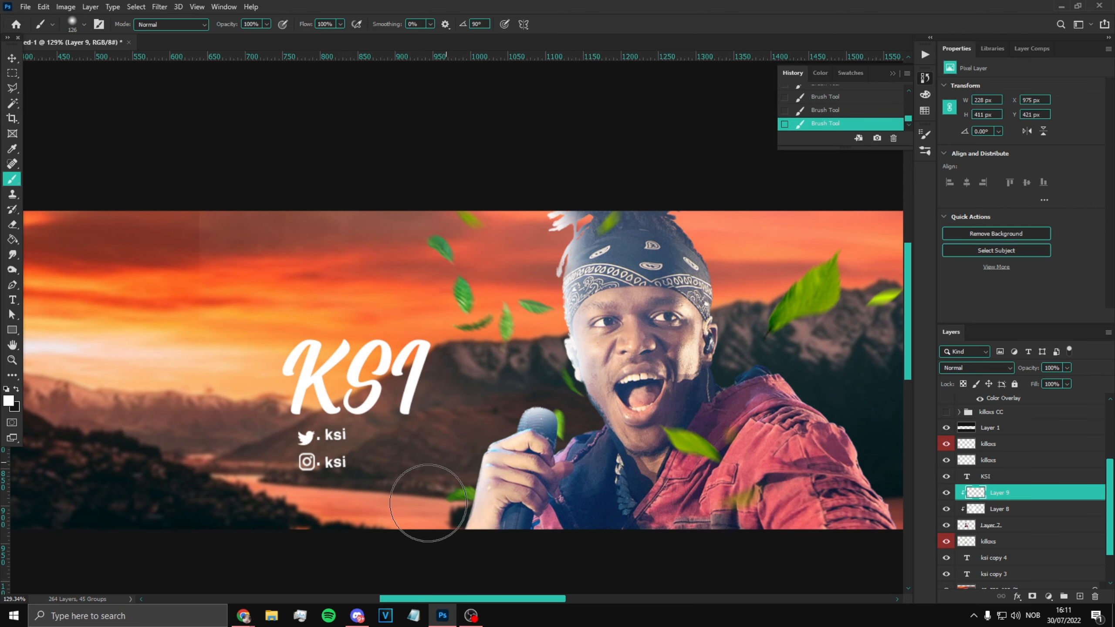
# Lower the opacity of the white edge-highlight layer to 59%.
pyautogui.scroll(-5, 325, 462)
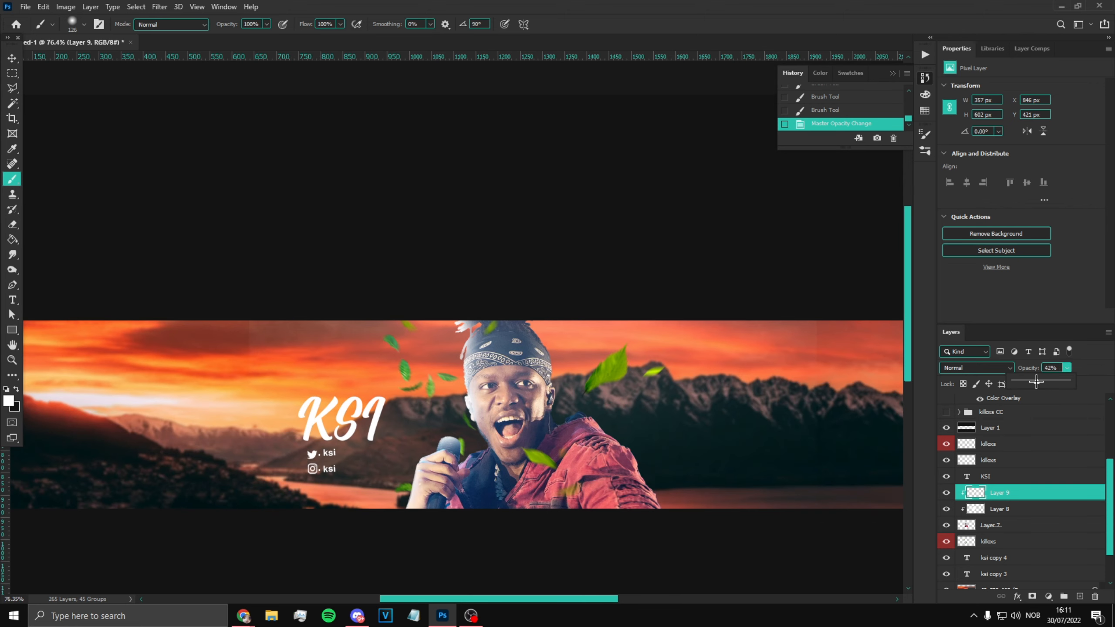
pyautogui.moveTo(1037, 381); pyautogui.dragTo(1046, 381)
pyautogui.scroll(-3, 233, 354)
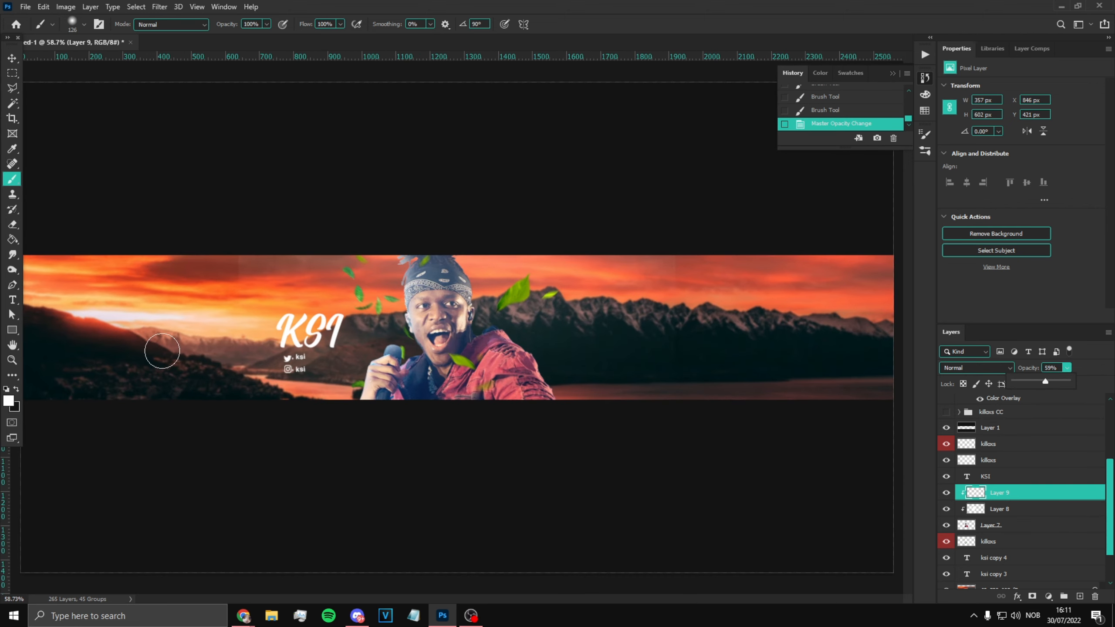
pyautogui.scroll(2, 162, 351)
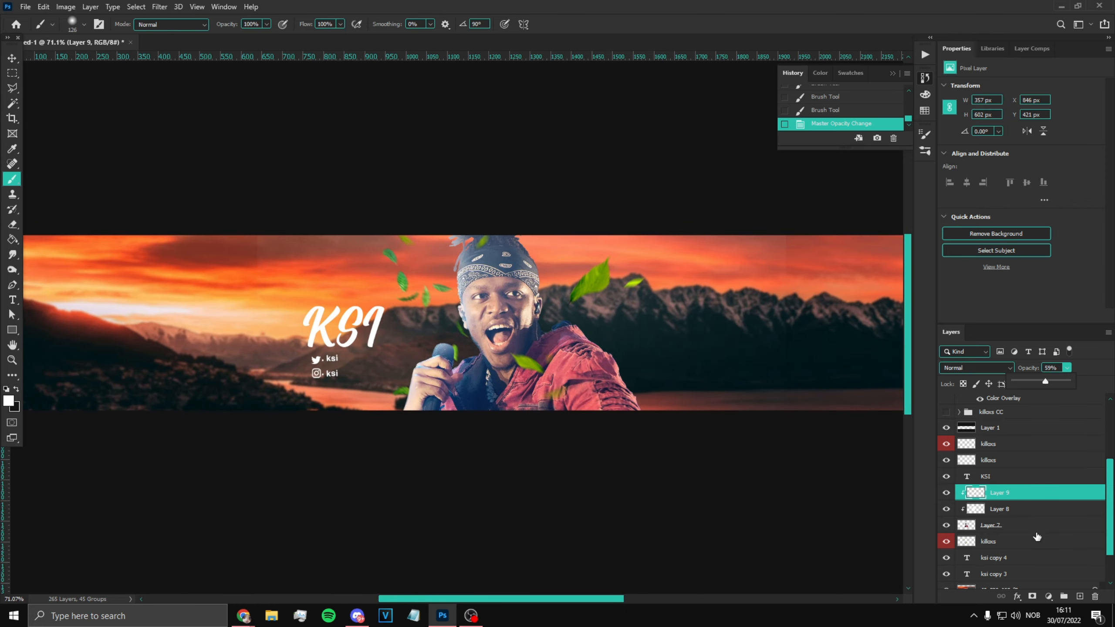
pyautogui.scroll(1, 408, 308)
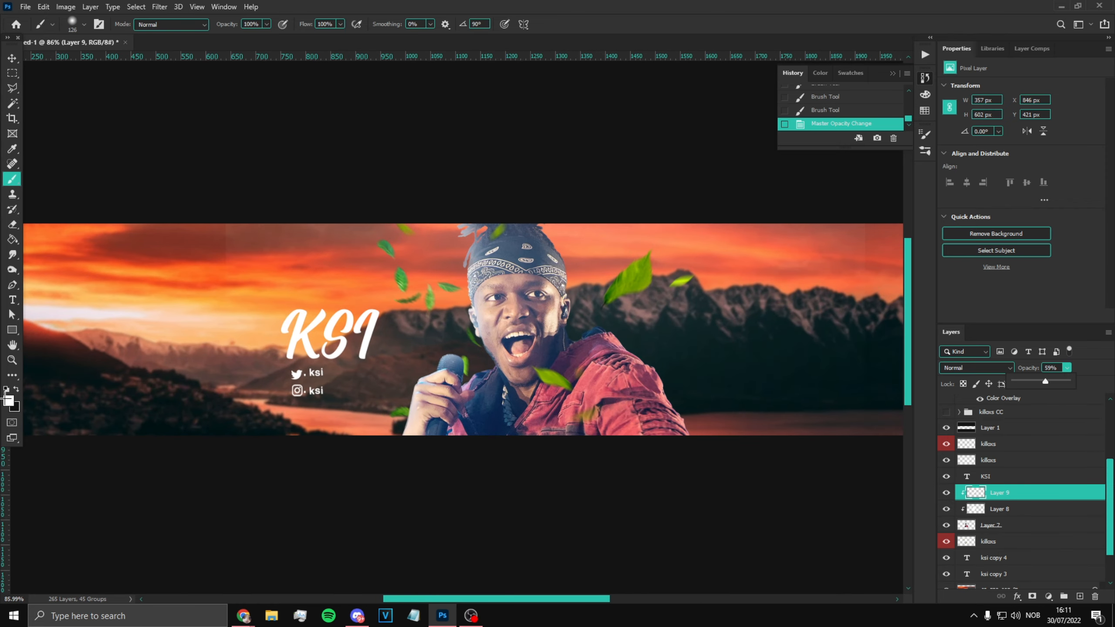
# Set the foreground color to orange-yellow ffb400.
pyautogui.click(8, 400)
pyautogui.moveTo(951, 295); pyautogui.dragTo(954, 282)
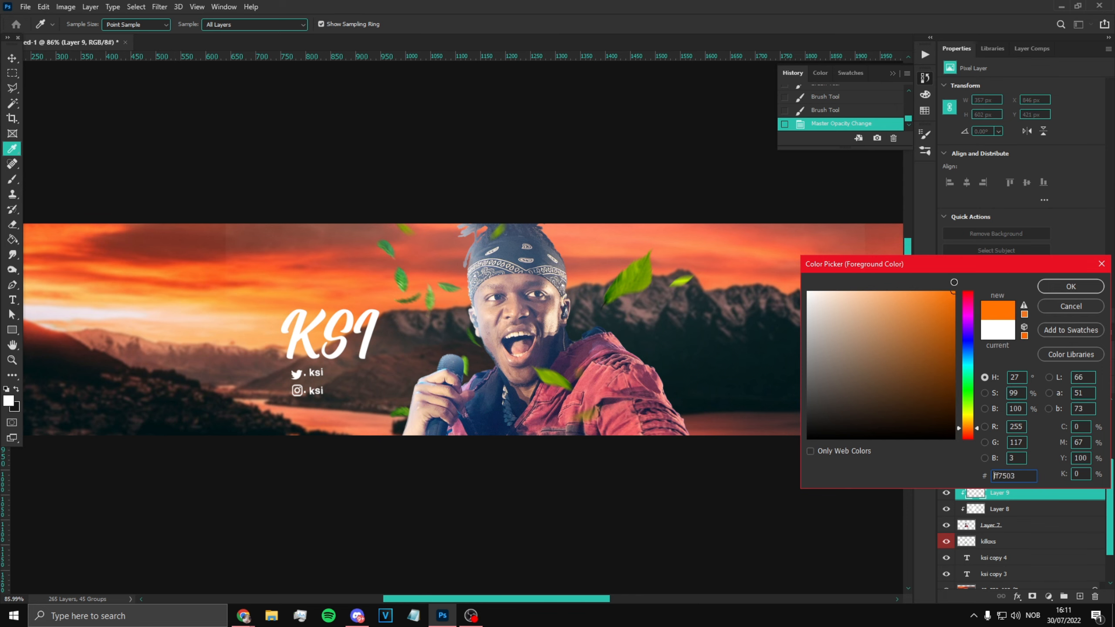
pyautogui.moveTo(973, 415); pyautogui.dragTo(969, 421)
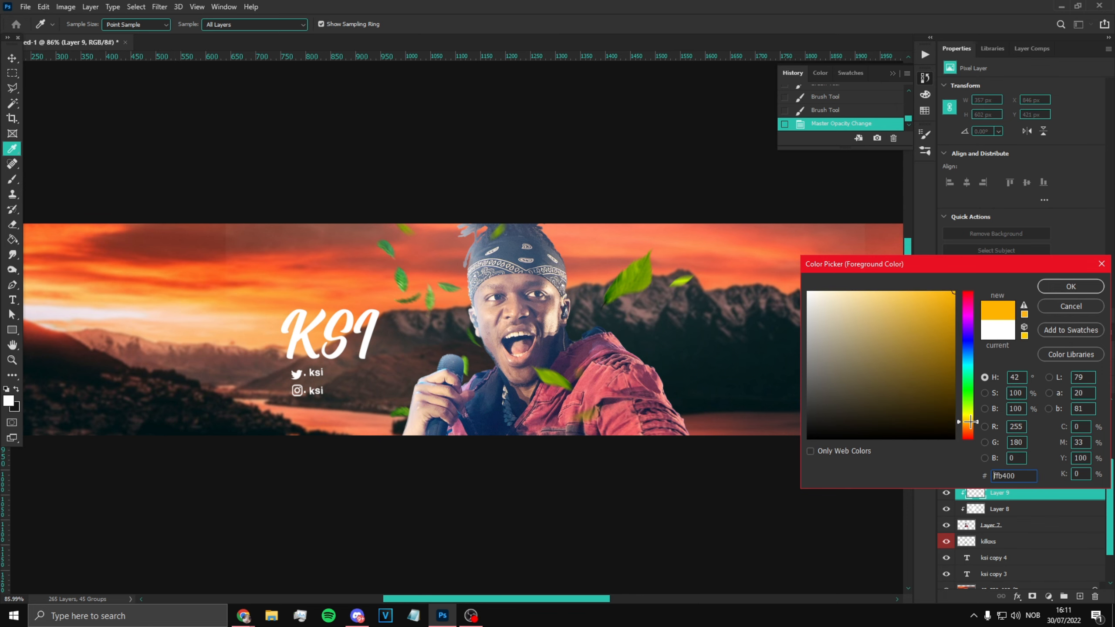
pyautogui.click(1071, 286)
# Brush the orange-yellow color along the portrait's sunset-facing edge on the edge-highlight layer.
pyautogui.scroll(2, 442, 258)
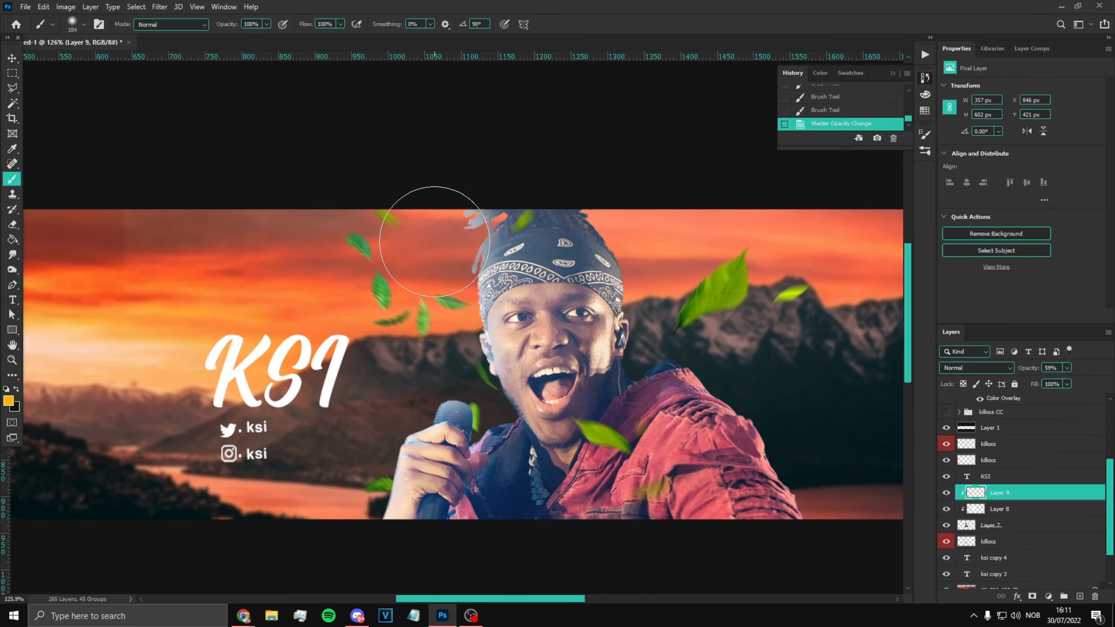
pyautogui.moveTo(425, 306)
pyautogui.mouseDown()
pyautogui.moveTo(336, 485)
pyautogui.moveTo(296, 465)
pyautogui.mouseUp()
pyautogui.scroll(-2, 296, 466)
pyautogui.scroll(-2, 332, 420)
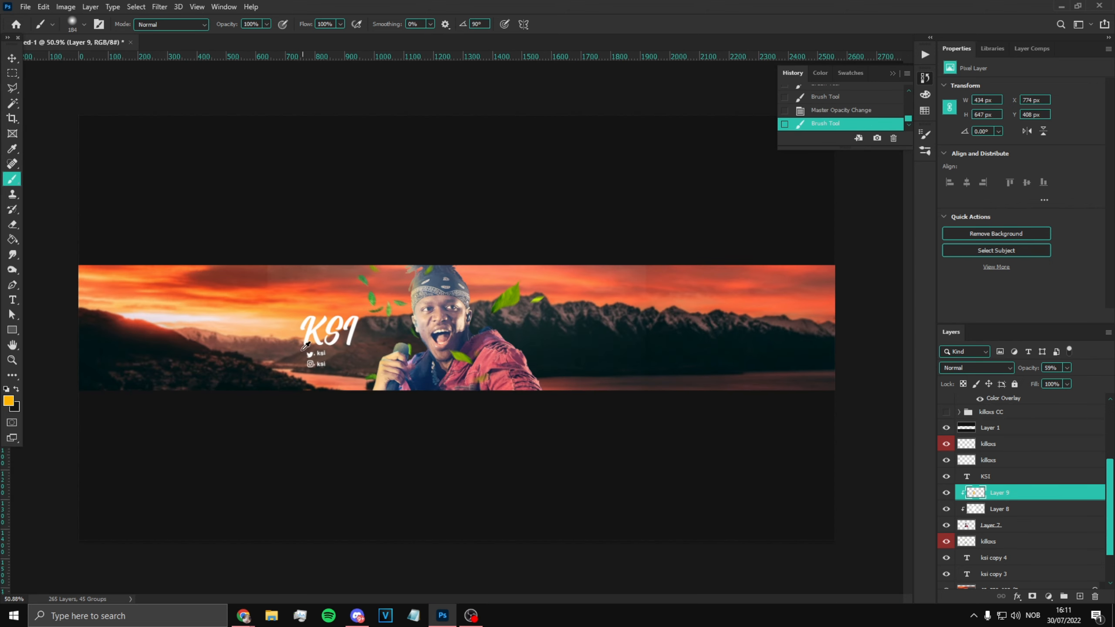
# Clip a third new layer to the portrait and brush orange-yellow light over its sunset-facing side with a larger soft brush.
pyautogui.scroll(1, 355, 343)
pyautogui.moveTo(362, 286)
pyautogui.mouseDown()
pyautogui.moveTo(402, 283)
pyautogui.moveTo(390, 283)
pyautogui.mouseUp()
pyautogui.click(382, 282)
pyautogui.hotkey('ctrl', 'z')
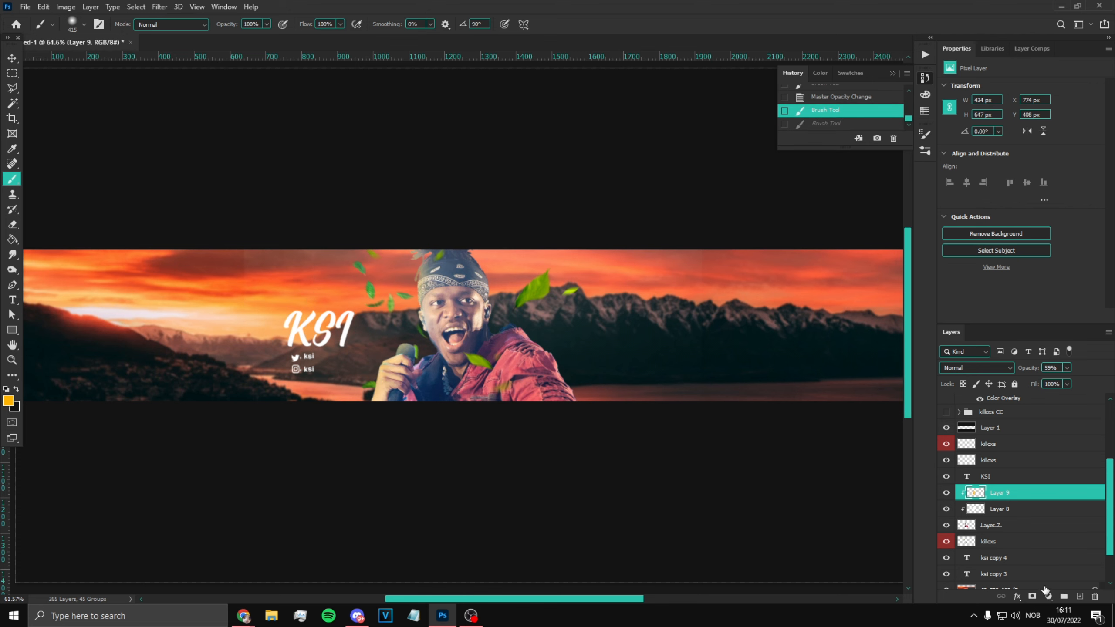
pyautogui.click(1080, 596)
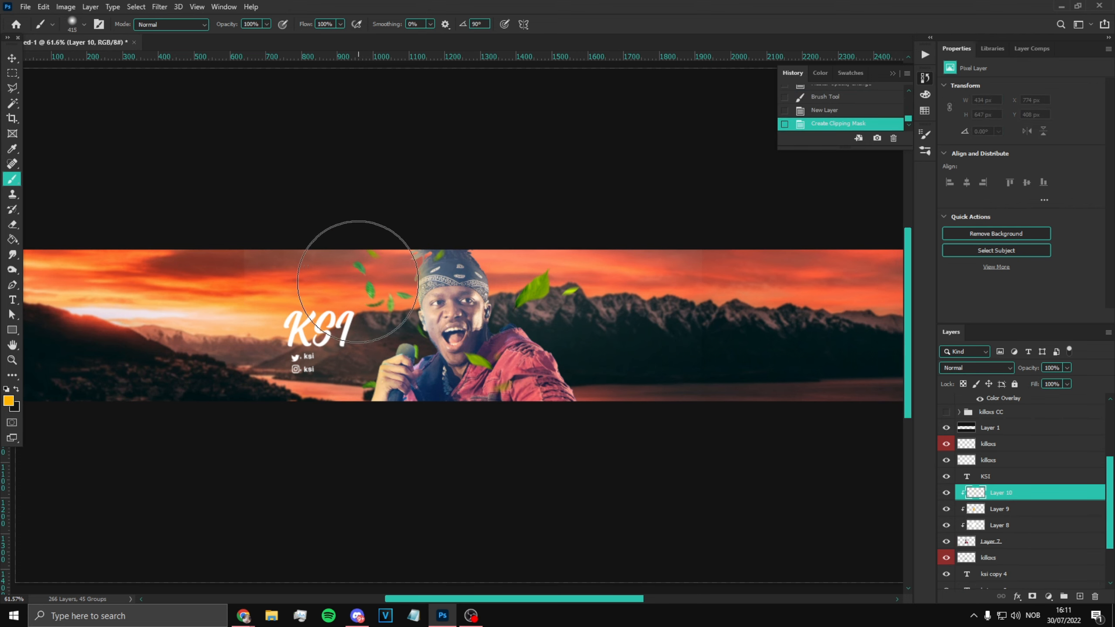
pyautogui.click(376, 263)
pyautogui.click(374, 305)
pyautogui.click(351, 349)
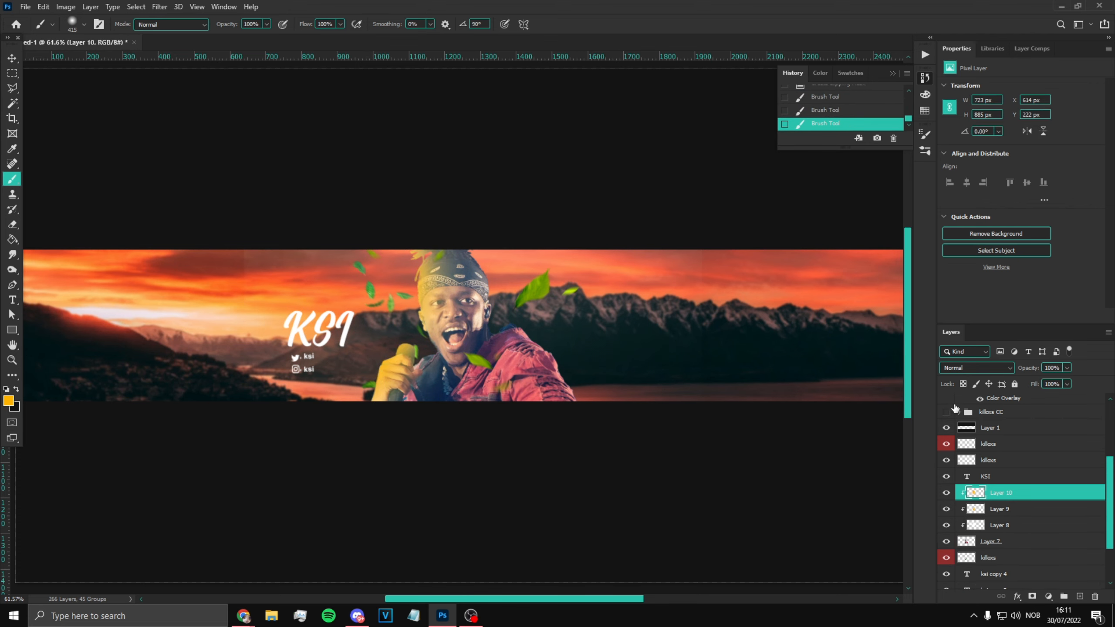
# Set the orange-yellow light layer's blend mode to Soft Light and its opacity to 33%.
pyautogui.click(966, 368)
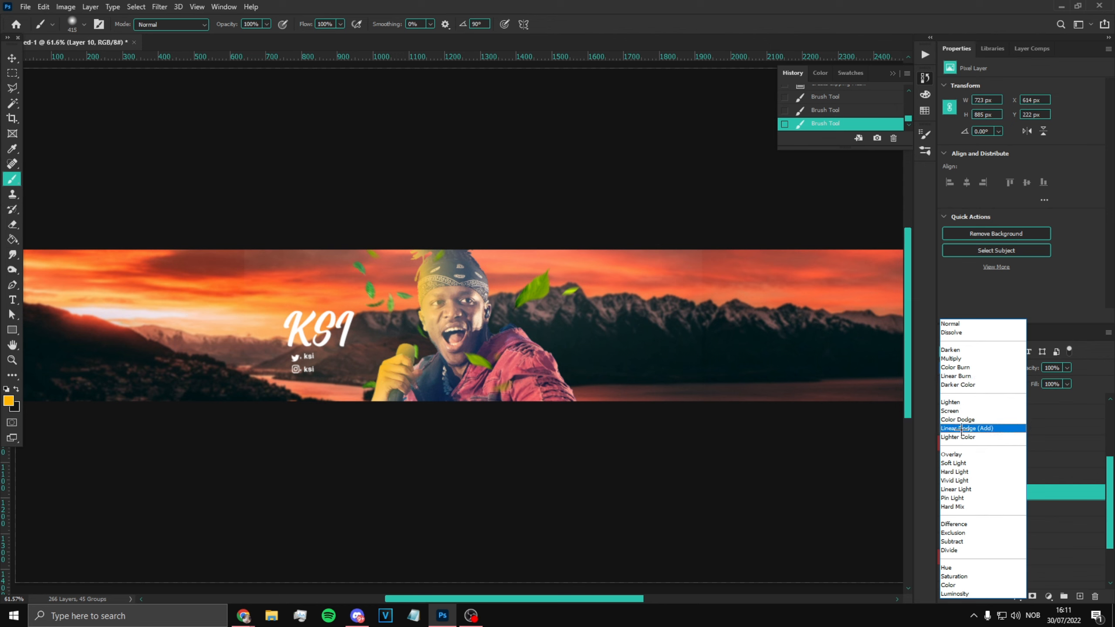
pyautogui.click(964, 463)
pyautogui.click(364, 281)
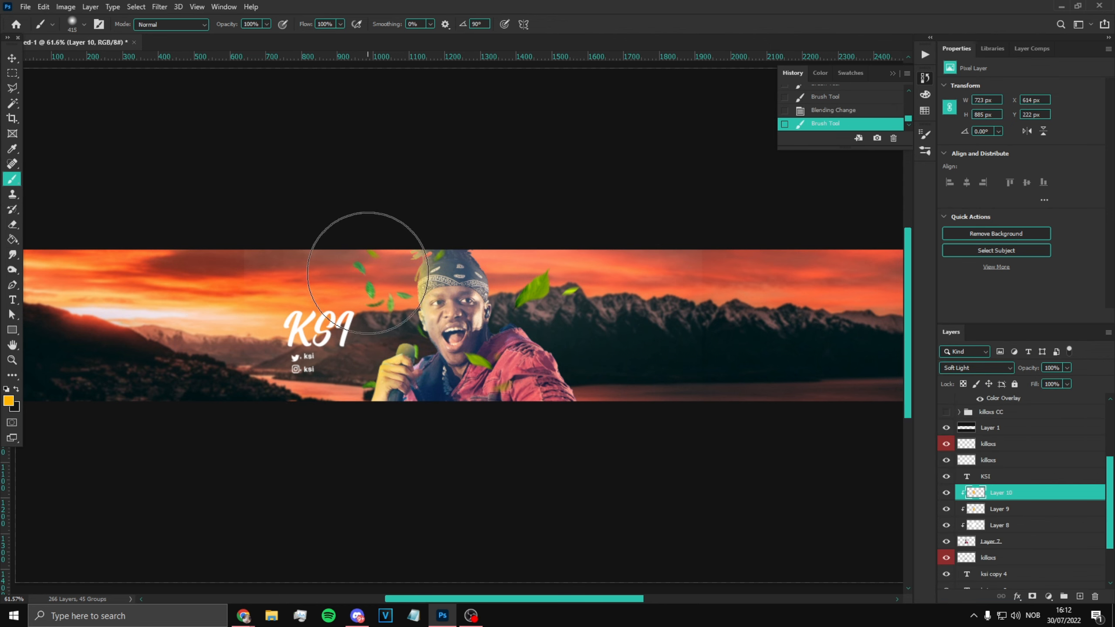
pyautogui.hotkey('ctrl', 'z')
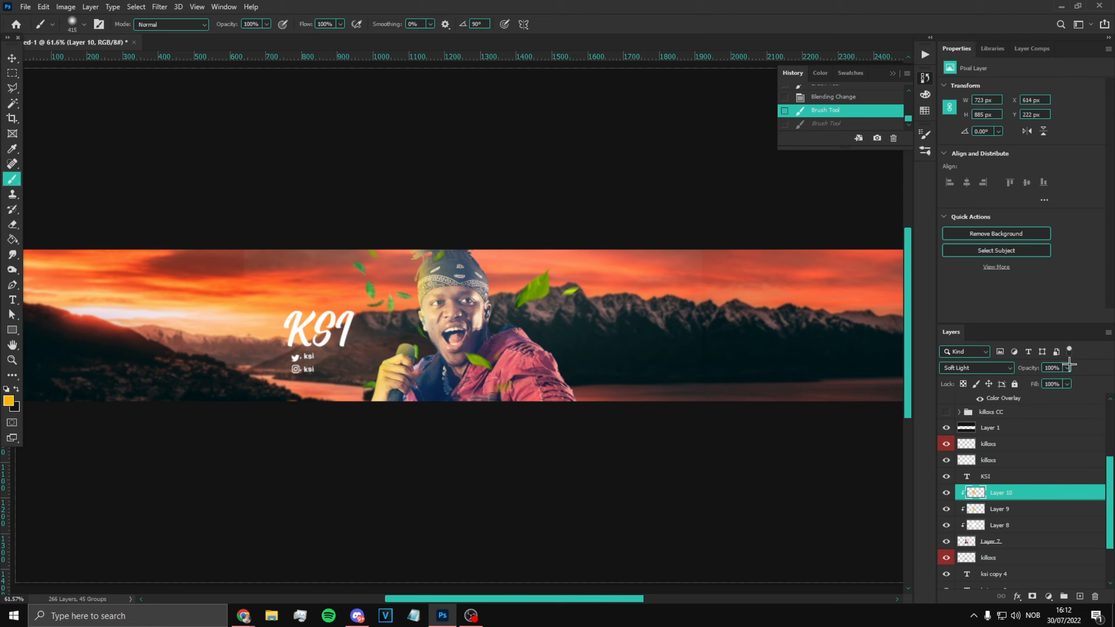
pyautogui.moveTo(1031, 378); pyautogui.dragTo(1033, 383)
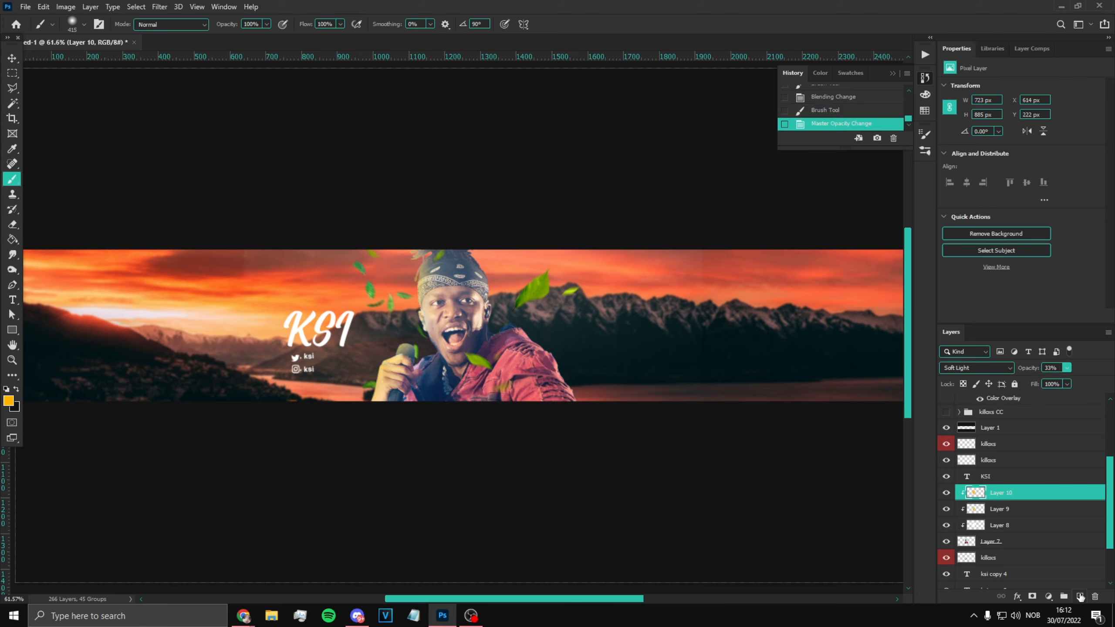
# Clip another layer to the portrait, add an orange-yellow glow with a 613 px brush, and set its opacity to 23%.
pyautogui.click(1080, 596)
pyautogui.keyDown('alt'); pyautogui.click(1028, 501); pyautogui.keyUp('alt')
pyautogui.click(371, 293)
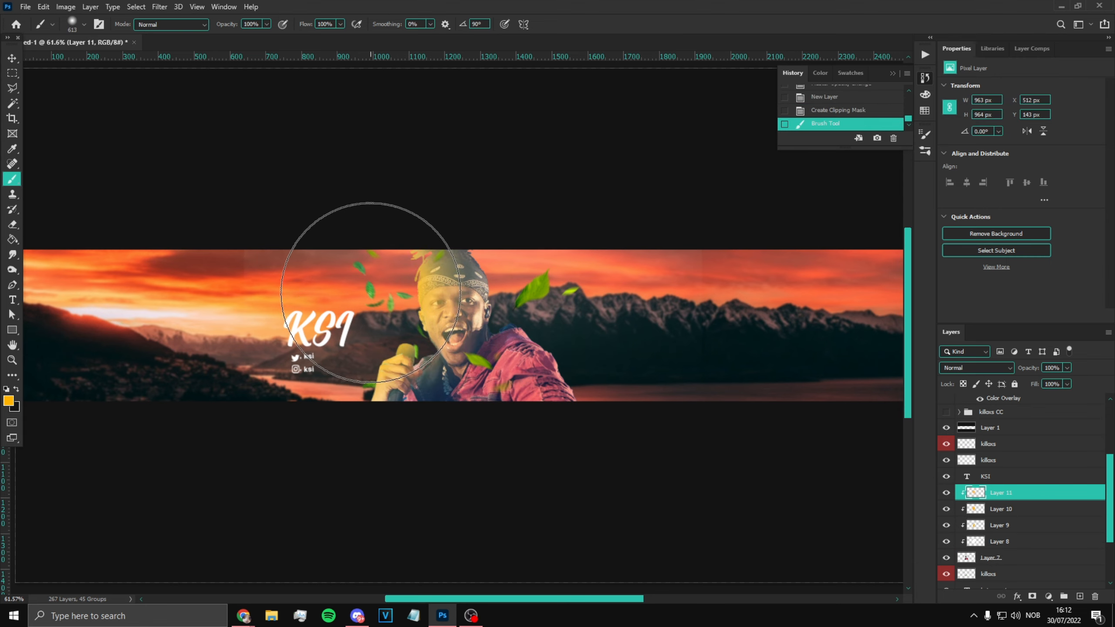
pyautogui.moveTo(1018, 382); pyautogui.dragTo(1026, 381)
pyautogui.scroll(2, 497, 306)
pyautogui.scroll(-2, 228, 364)
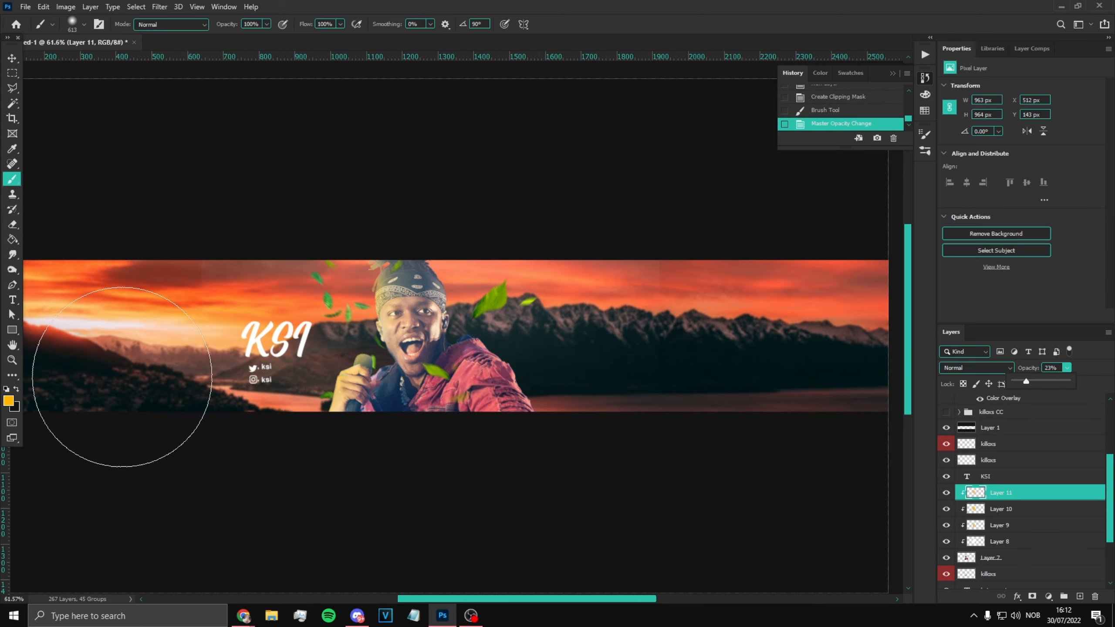
# Brush black over the portrait's shaded shoulder side, on the current glow layer and on a new layer clipped above it.
pyautogui.press('x')
pyautogui.moveTo(556, 428)
pyautogui.mouseDown()
pyautogui.moveTo(532, 397)
pyautogui.moveTo(590, 398)
pyautogui.mouseUp()
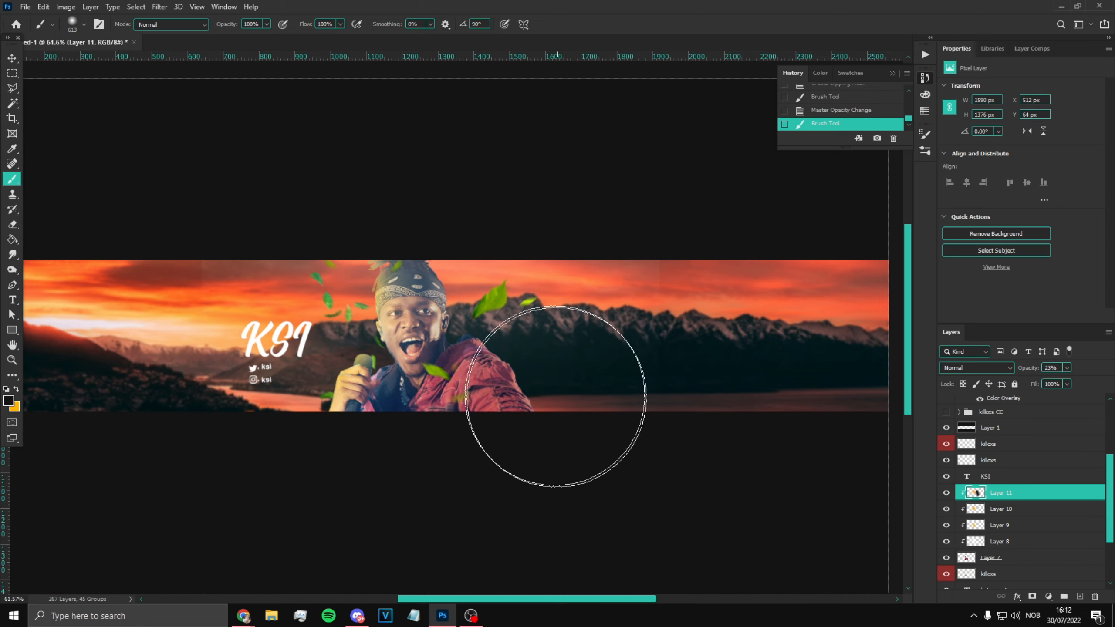
pyautogui.click(1080, 596)
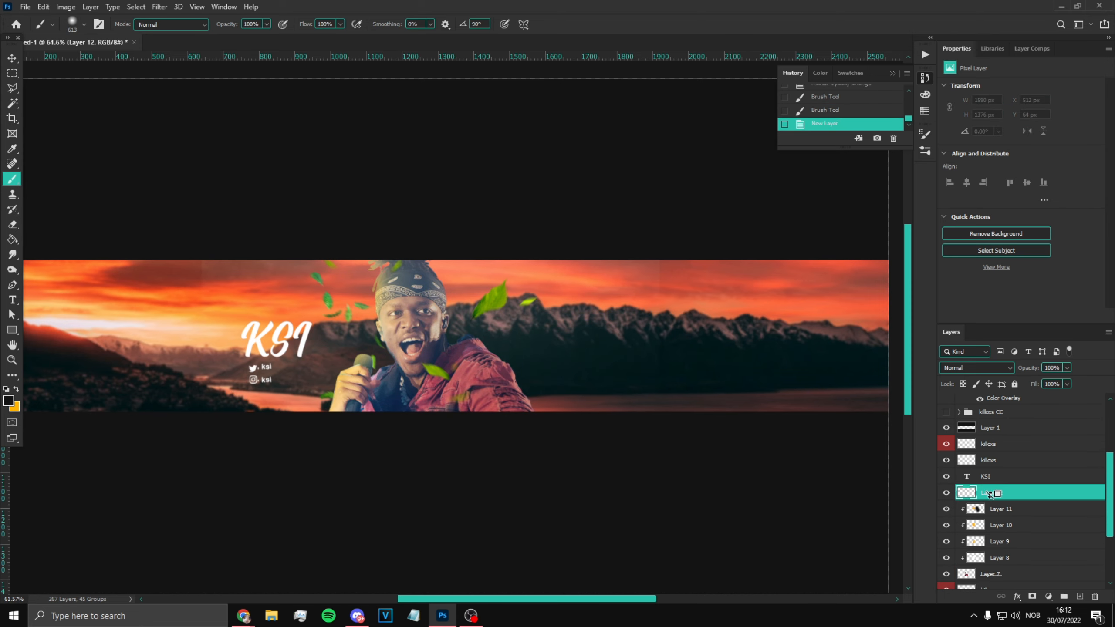
pyautogui.keyDown('alt'); pyautogui.click(990, 493); pyautogui.keyUp('alt')
pyautogui.moveTo(474, 343)
pyautogui.mouseDown()
pyautogui.moveTo(426, 274)
pyautogui.moveTo(568, 438)
pyautogui.mouseUp()
pyautogui.hotkey('ctrl', 'z')
pyautogui.click(554, 369)
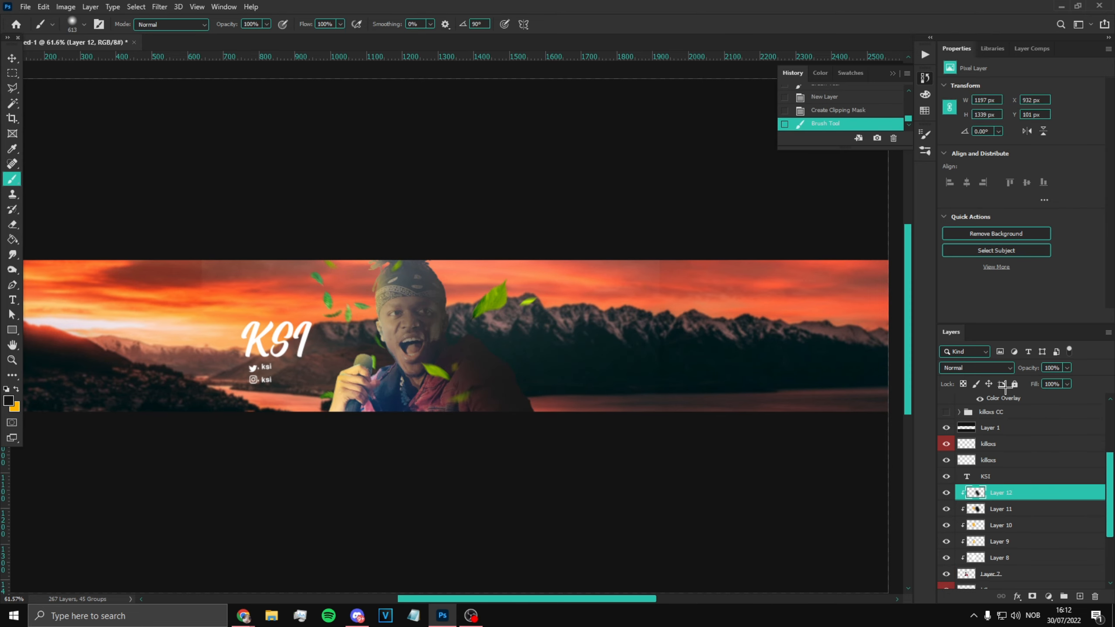
# Set the new black shading layer's blend mode to Soft Light and its opacity to 43%.
pyautogui.click(988, 368)
pyautogui.click(1039, 454)
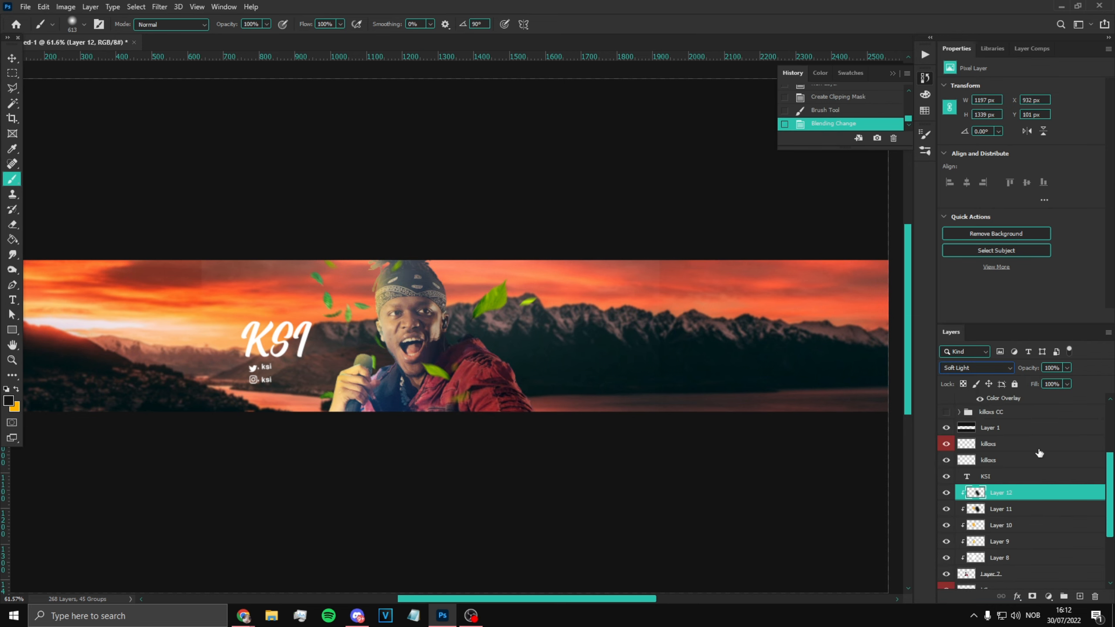
pyautogui.moveTo(1040, 381); pyautogui.dragTo(1036, 381)
pyautogui.keyDown('alt'); pyautogui.scroll(3, 370, 369); pyautogui.keyUp('alt')
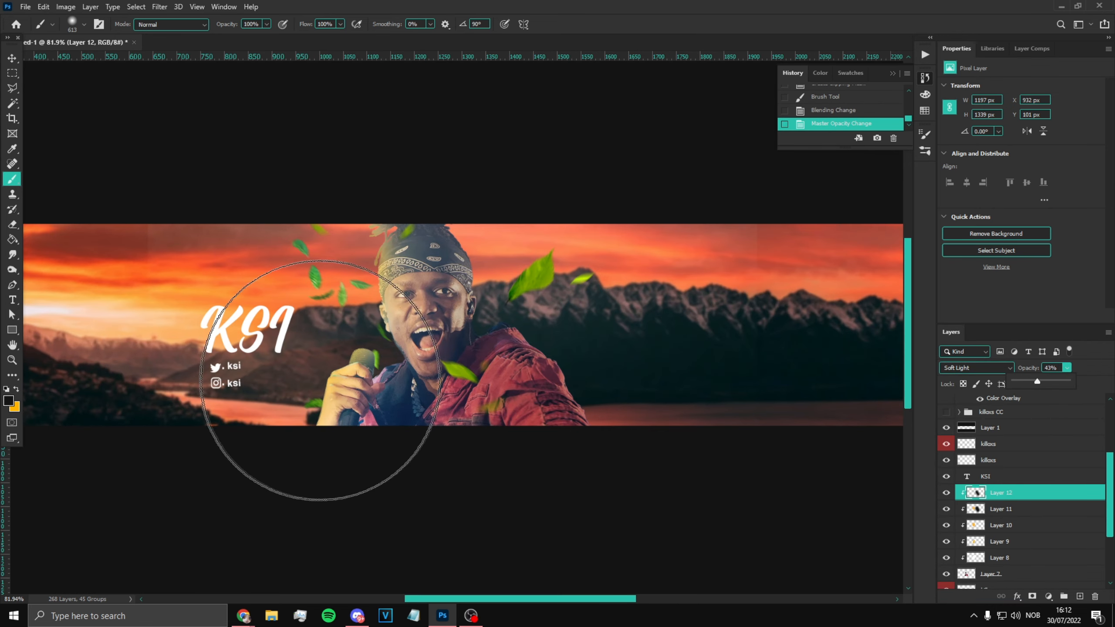
# Merge the portrait layer and the five light and shading layers clipped to it into a single layer.
pyautogui.press('z')
pyautogui.rightClick(317, 345)
pyautogui.click(337, 350)
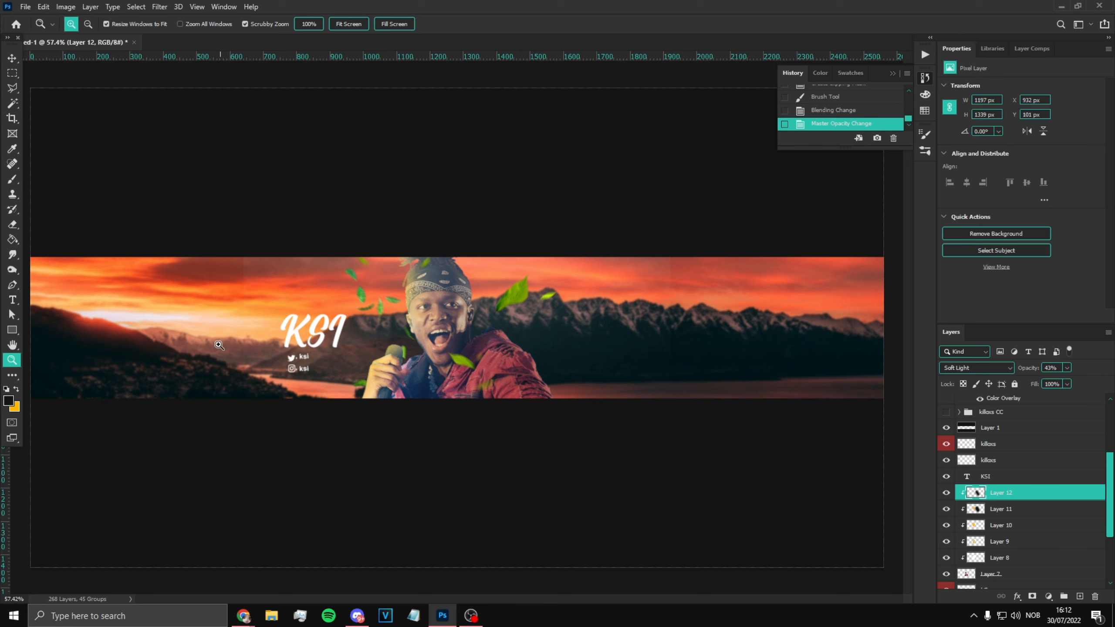
pyautogui.scroll(-1, 978, 510)
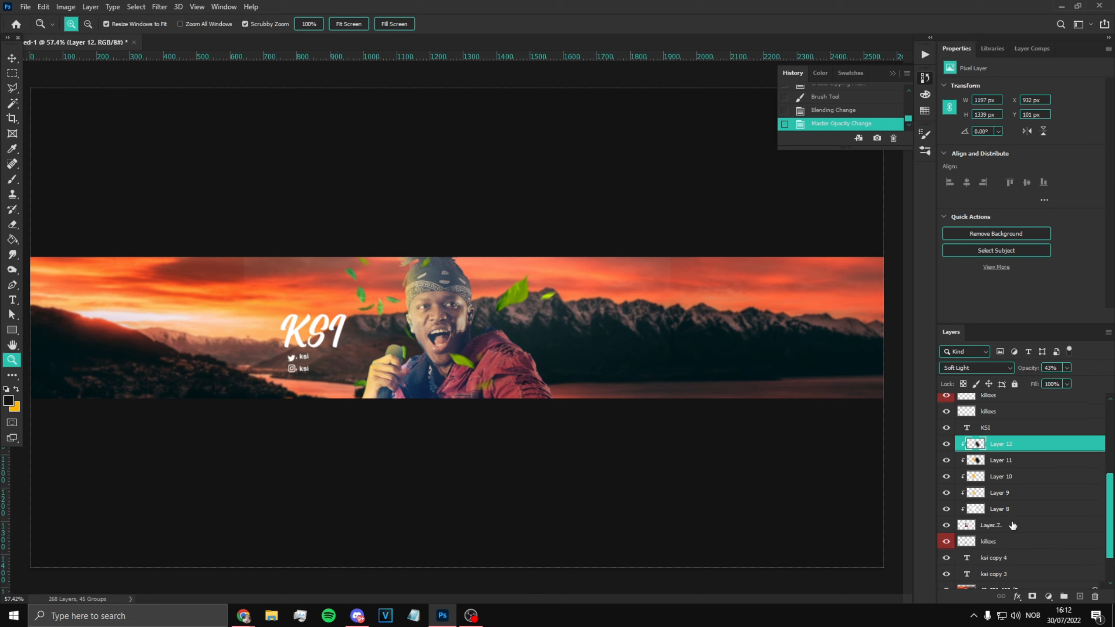
pyautogui.click(1000, 526)
pyautogui.keyDown('shift'); pyautogui.click(1029, 446); pyautogui.keyUp('shift')
pyautogui.hotkey('ctrl', 'e')
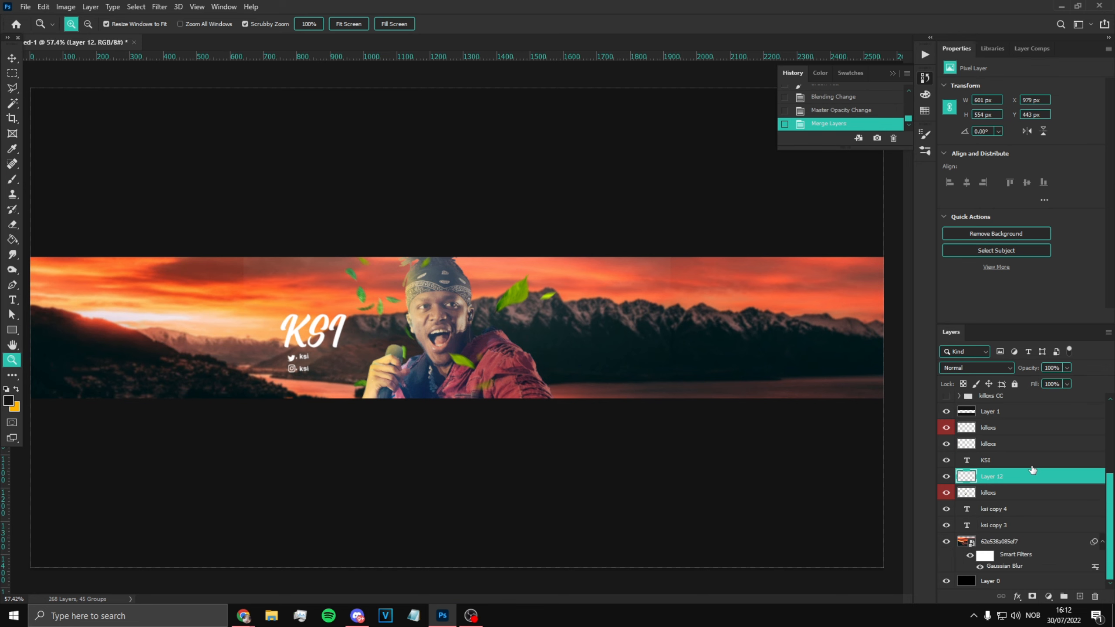
# In the Camera Raw filter, set the portrait's Exposure +0.35, Contrast +21, Highlights +17, Shadows -11, Whites +6, Blacks -5, Texture +100, Clarity +50, Dehaze +11, Vibrance +6.
pyautogui.click(159, 6)
pyautogui.click(186, 95)
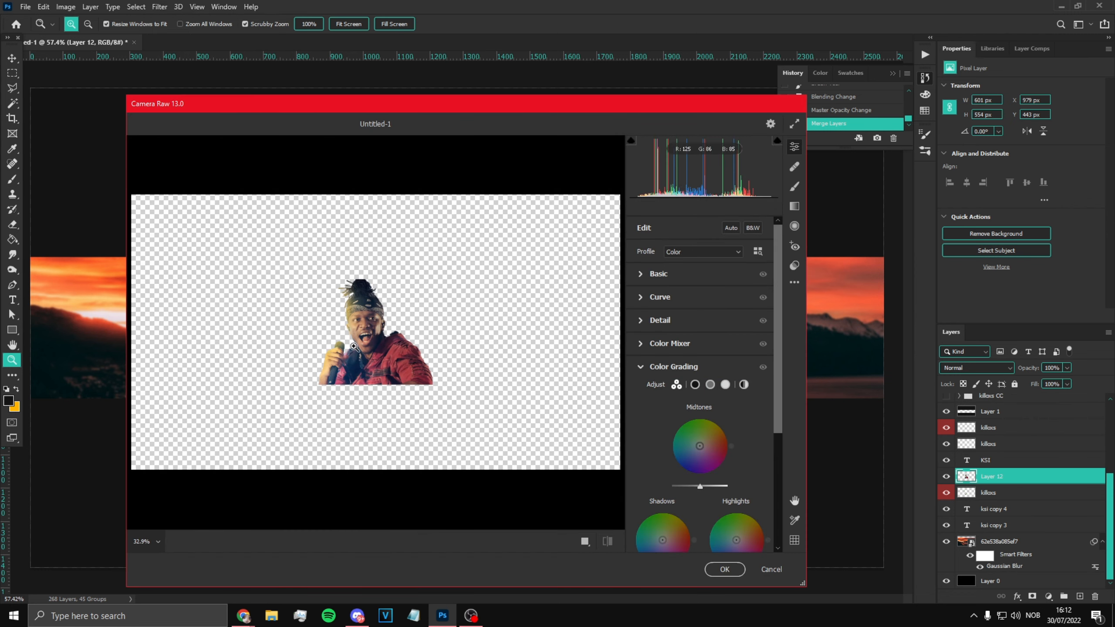
pyautogui.click(353, 346)
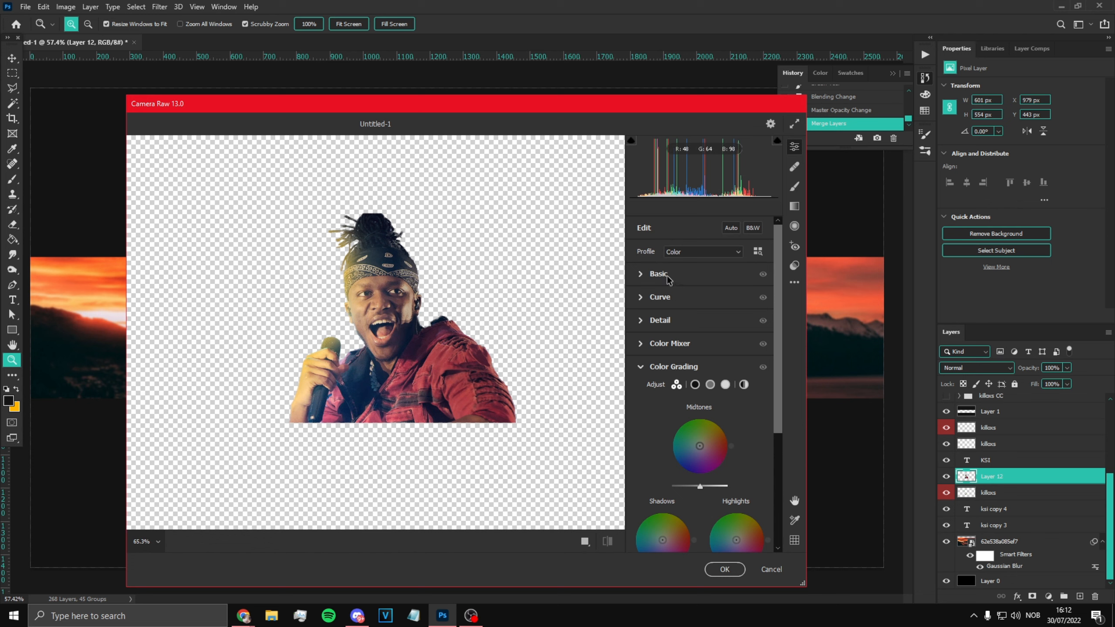
pyautogui.click(659, 280)
pyautogui.moveTo(700, 332); pyautogui.dragTo(764, 448)
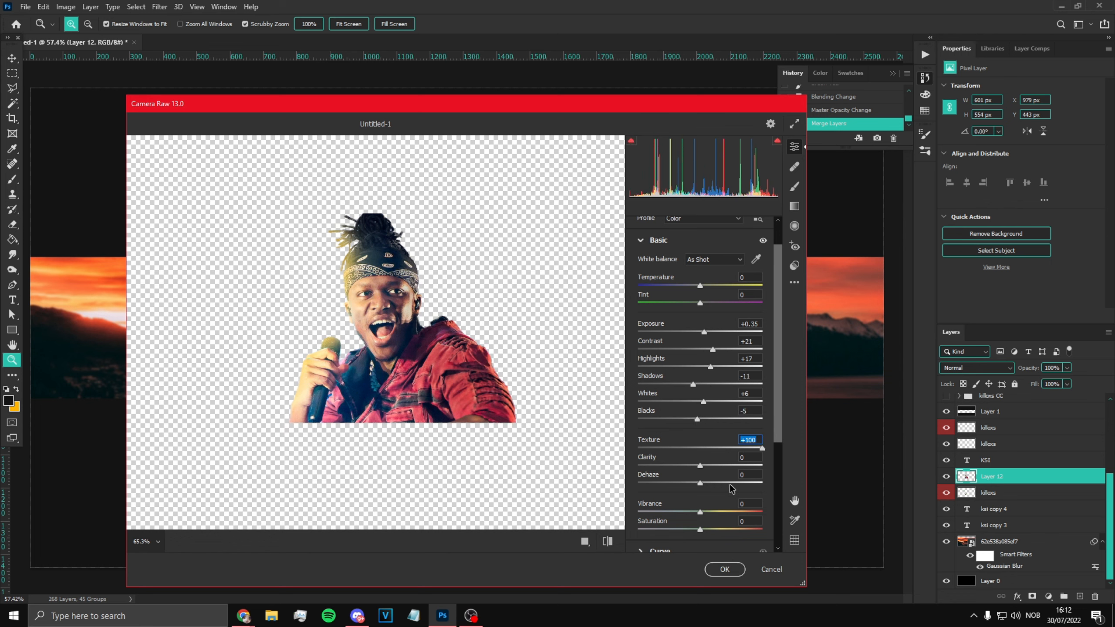
pyautogui.moveTo(700, 466); pyautogui.dragTo(704, 518)
pyautogui.scroll(-4, 668, 483)
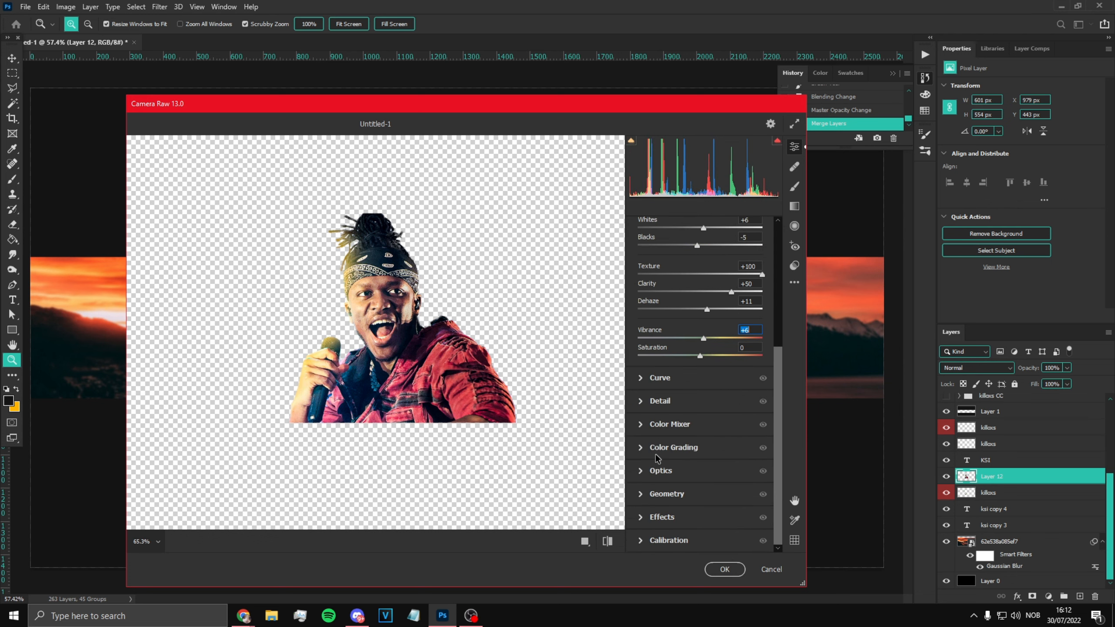
# Color-grade the portrait with orange midtones (hue 28, saturation 39), red-orange shadows and slightly yellow highlights, and apply the Camera Raw filter.
pyautogui.click(642, 450)
pyautogui.moveTo(513, 104); pyautogui.dragTo(815, 111)
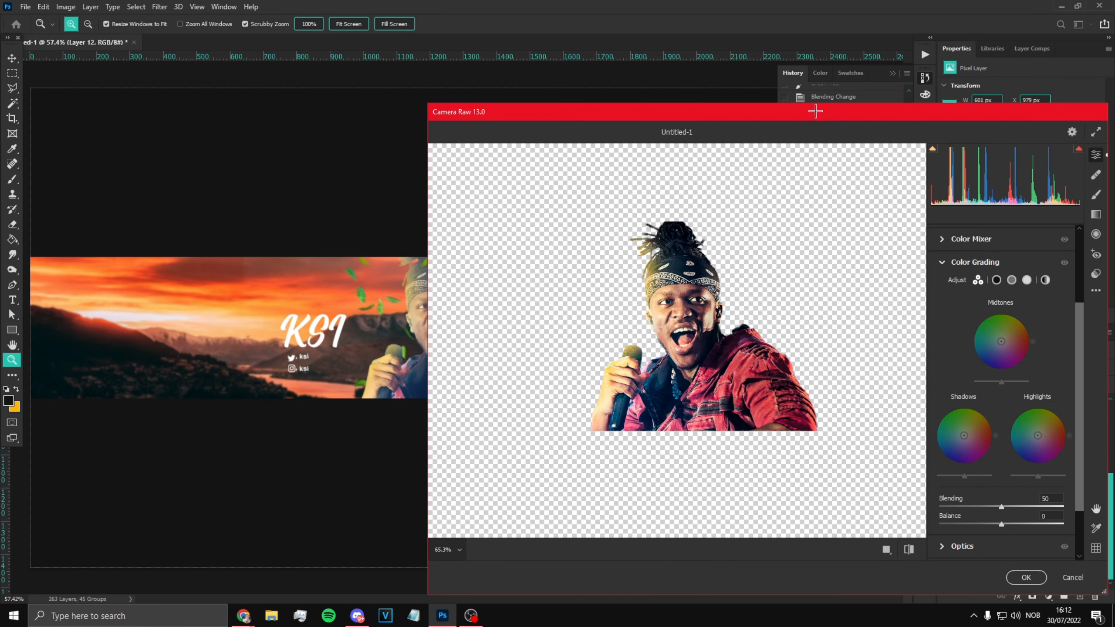
pyautogui.moveTo(1001, 342); pyautogui.dragTo(1009, 337)
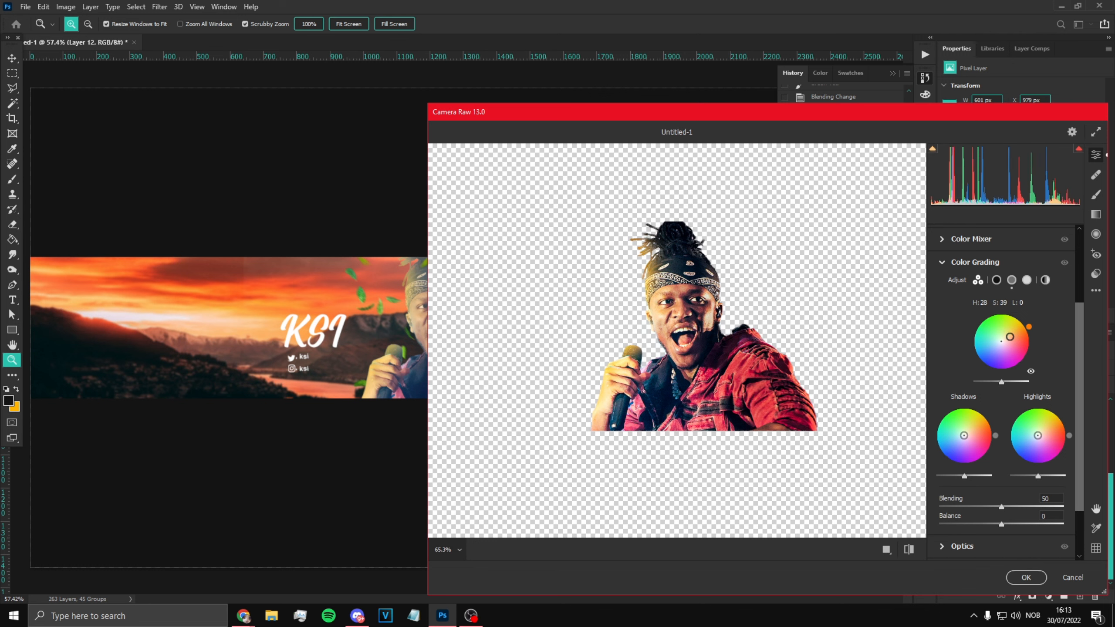
pyautogui.moveTo(966, 437); pyautogui.dragTo(1041, 432)
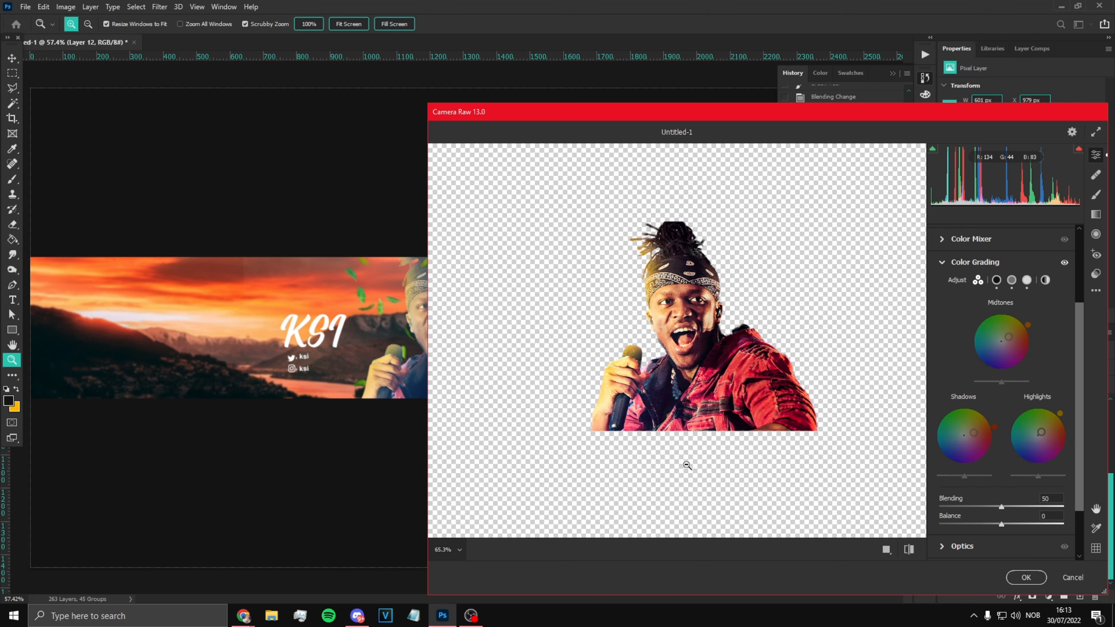
pyautogui.click(1027, 578)
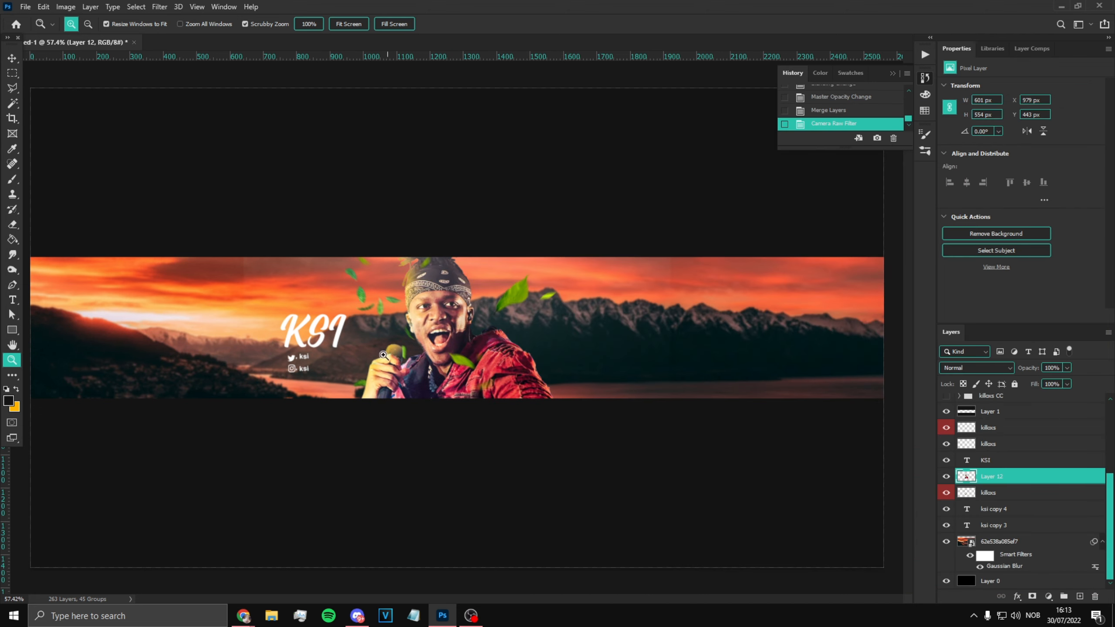
pyautogui.moveTo(383, 355); pyautogui.dragTo(358, 346)
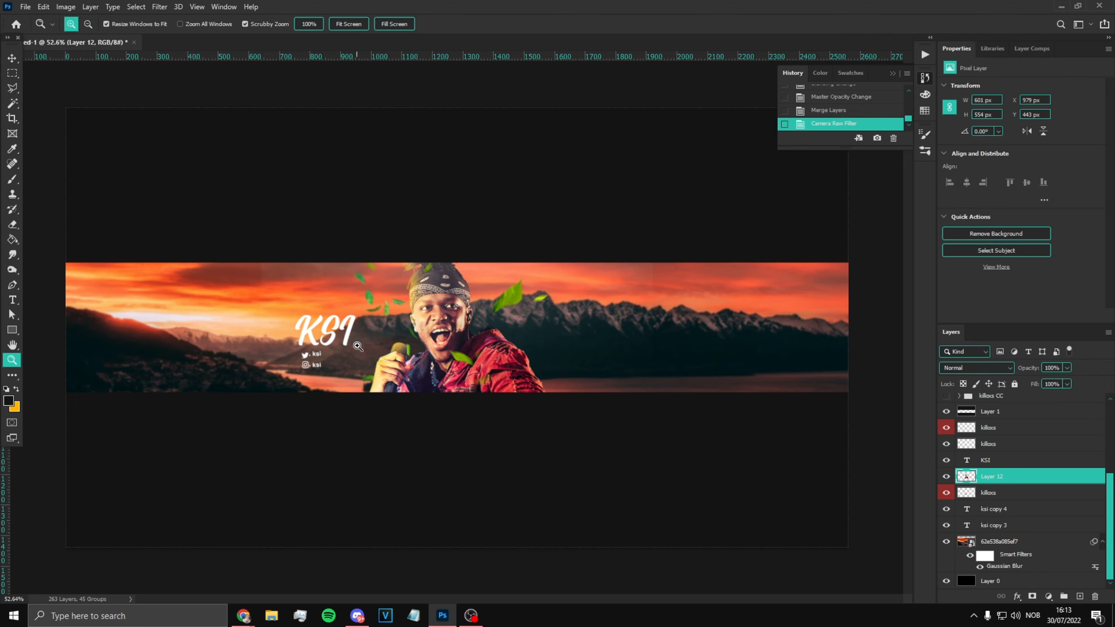
pyautogui.moveTo(524, 464); pyautogui.dragTo(540, 464)
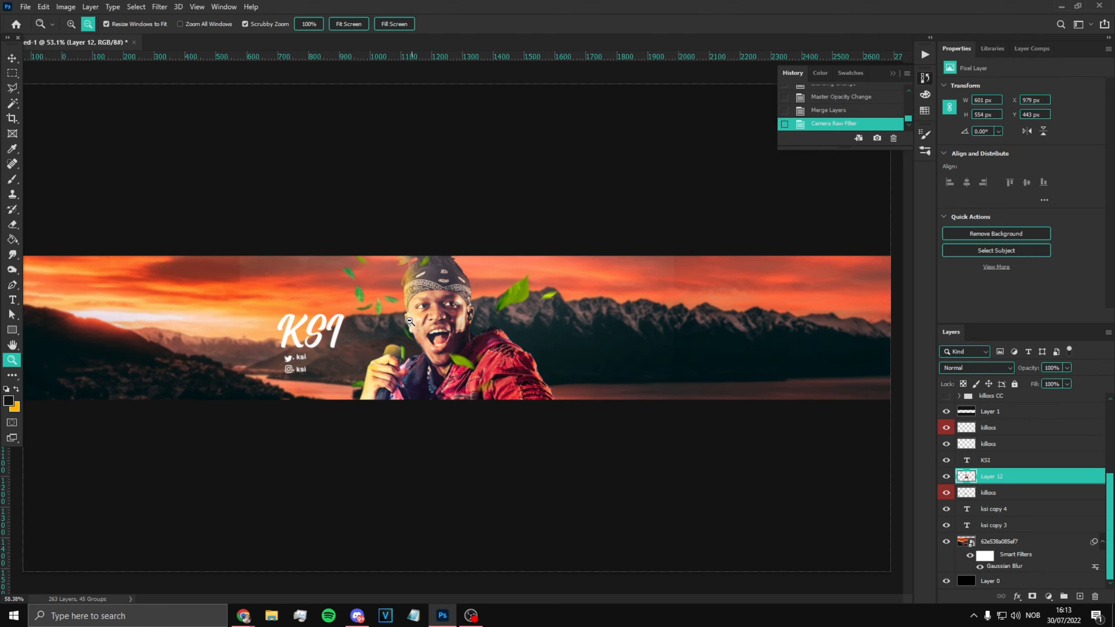
# Open the recent file SAME PACK.psd and hide its HIDE IT! cover group.
pyautogui.click(25, 6)
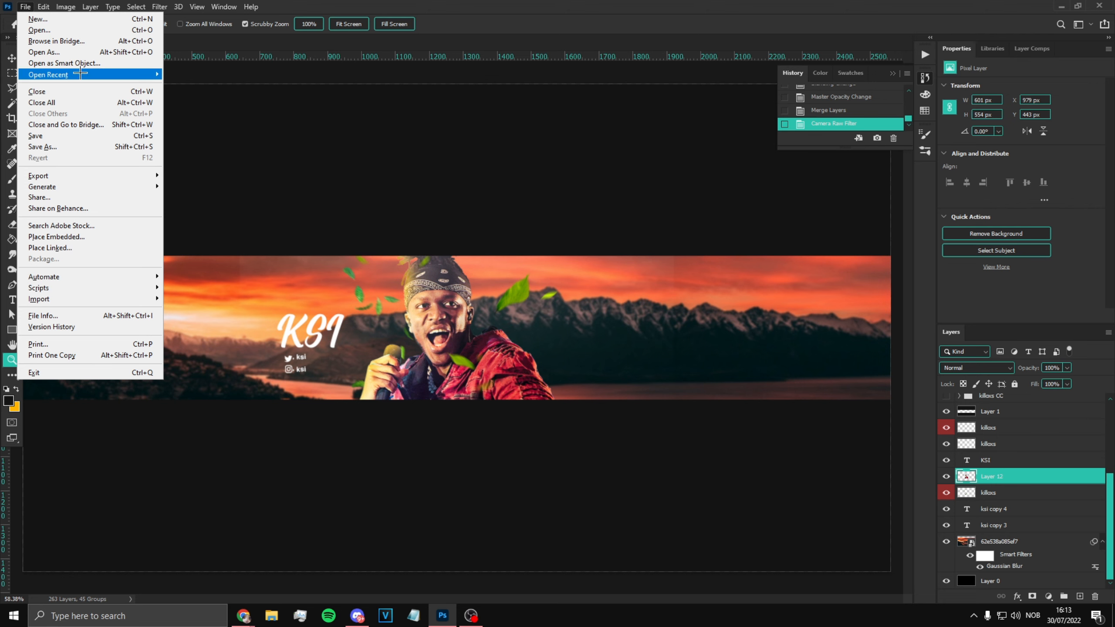
pyautogui.moveTo(79, 75)
pyautogui.click(299, 91)
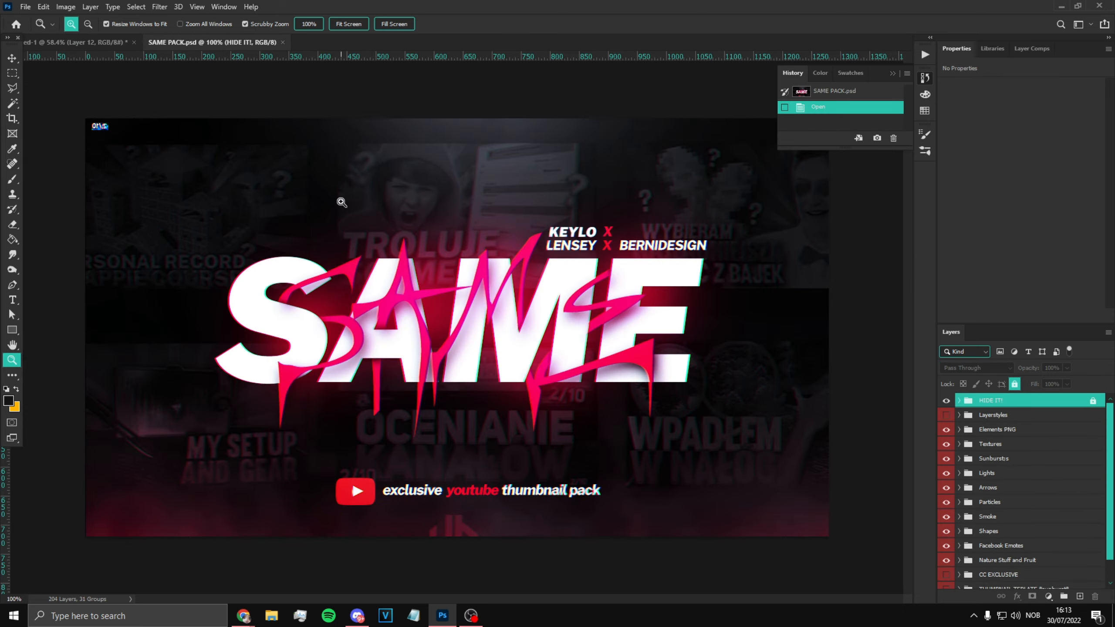
pyautogui.click(946, 401)
pyautogui.scroll(1, 813, 414)
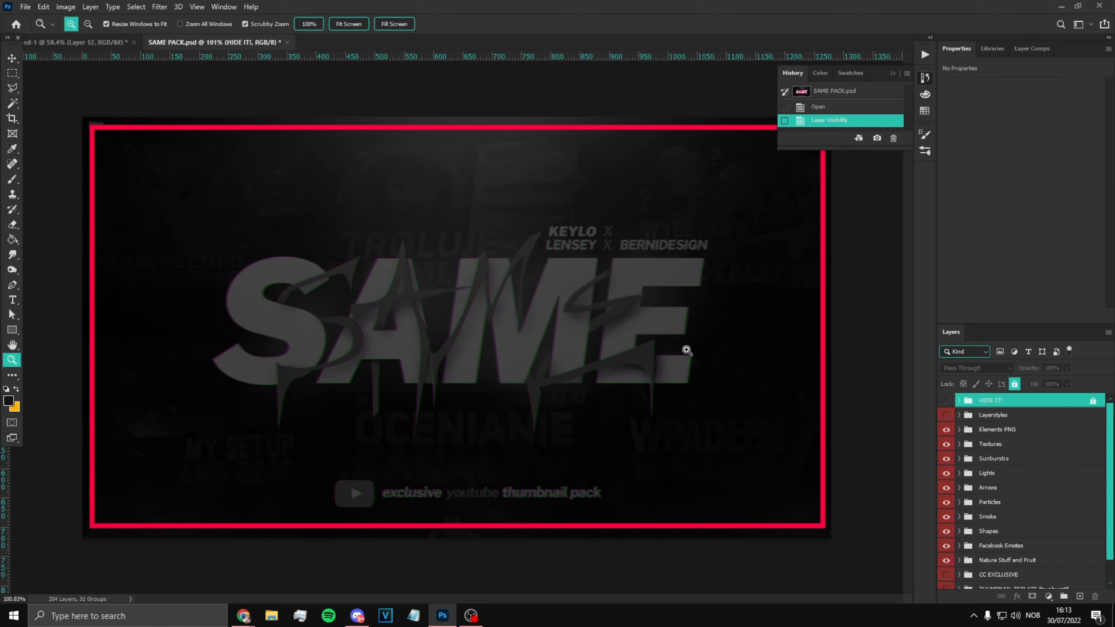
pyautogui.scroll(-1, 1035, 468)
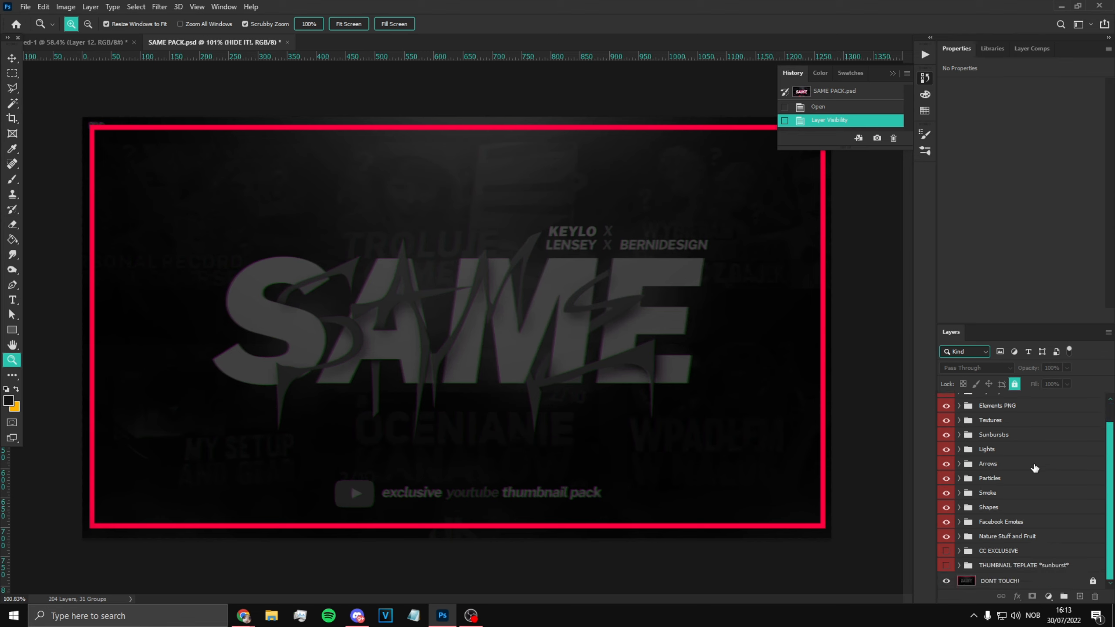
# Preview the first layers of the Nature Stuff and Fruit group, leaving only the palm-leaf layer 3 shown.
pyautogui.click(958, 537)
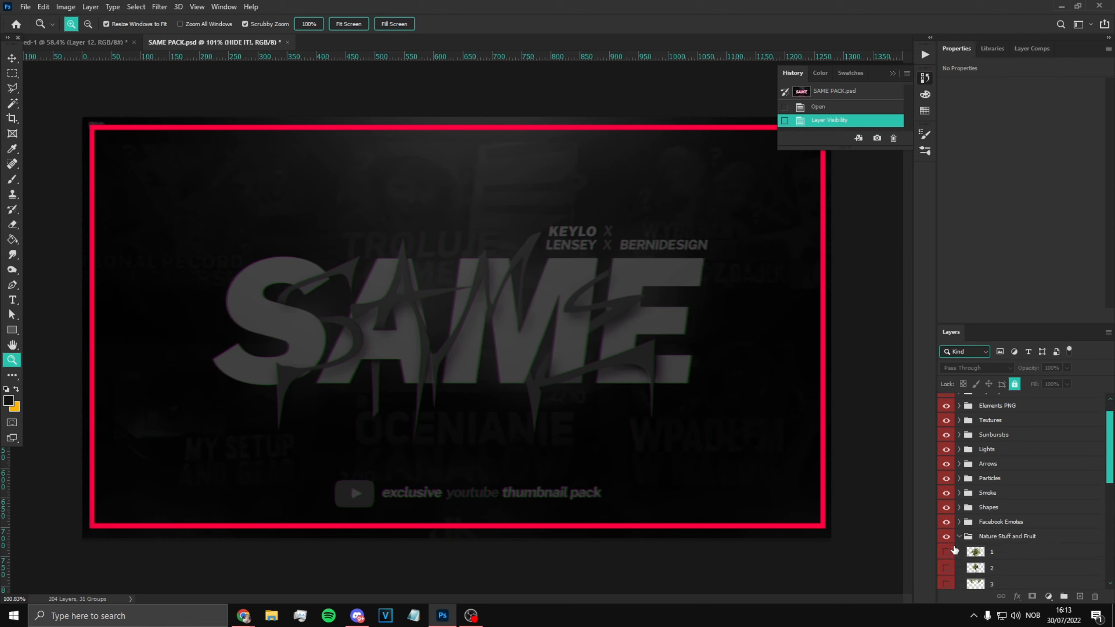
pyautogui.click(946, 551)
pyautogui.click(946, 552)
pyautogui.click(944, 568)
pyautogui.click(943, 568)
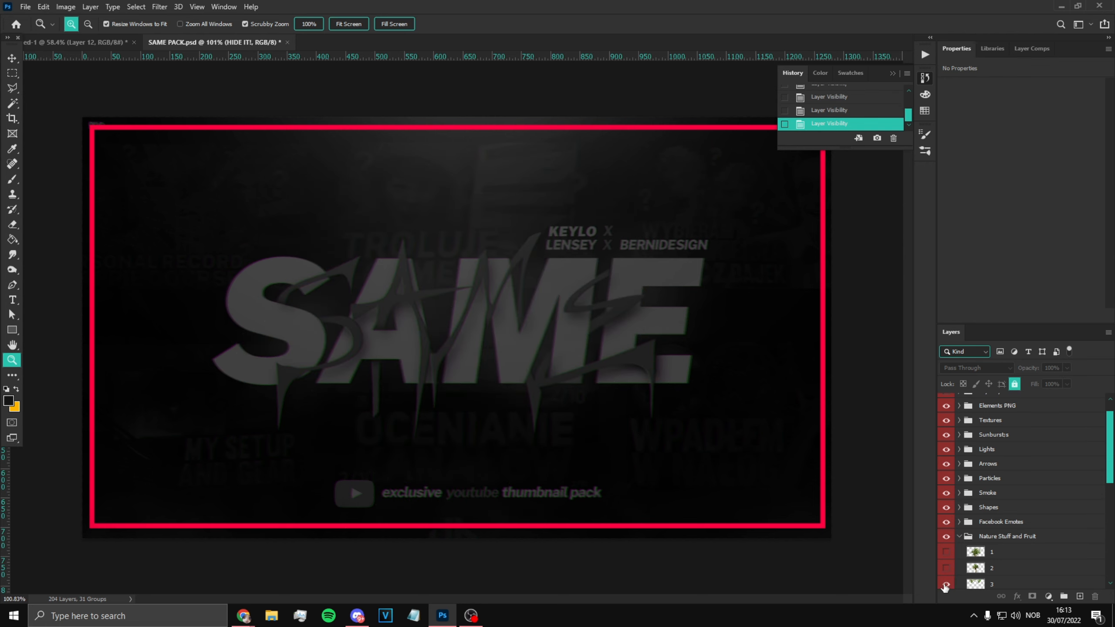
pyautogui.click(946, 585)
pyautogui.scroll(-3, 956, 553)
pyautogui.click(946, 514)
pyautogui.click(946, 514)
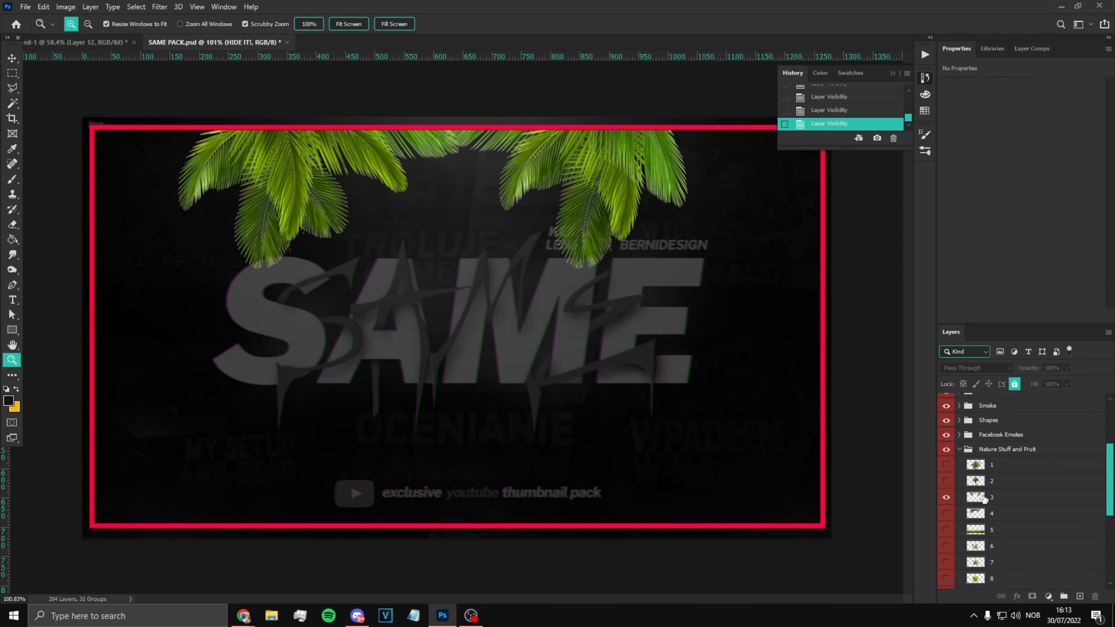
# Copy palm-leaf layer 3 into the banner document, place it along the upper edge of the sunset sky, and hide it.
pyautogui.moveTo(1003, 502); pyautogui.dragTo(248, 340)
pyautogui.hotkey('ctrl', 't')
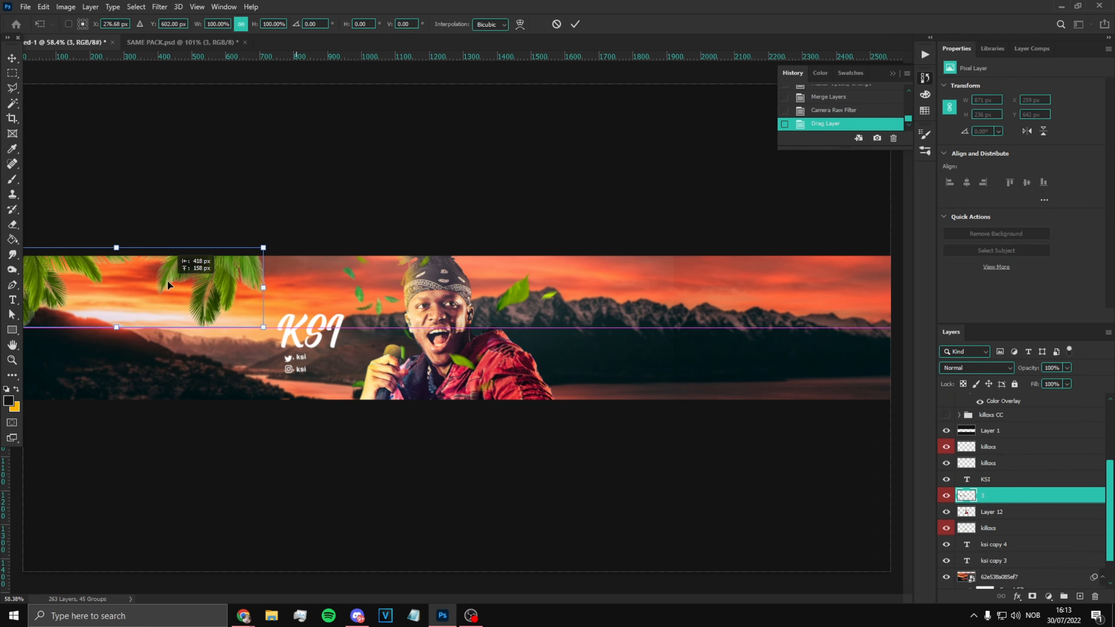
pyautogui.moveTo(167, 279); pyautogui.dragTo(172, 285)
pyautogui.press('Return')
pyautogui.press('z')
pyautogui.click(947, 498)
# Move the killoxs CC group up to near the top of the layer stack.
pyautogui.click(256, 290)
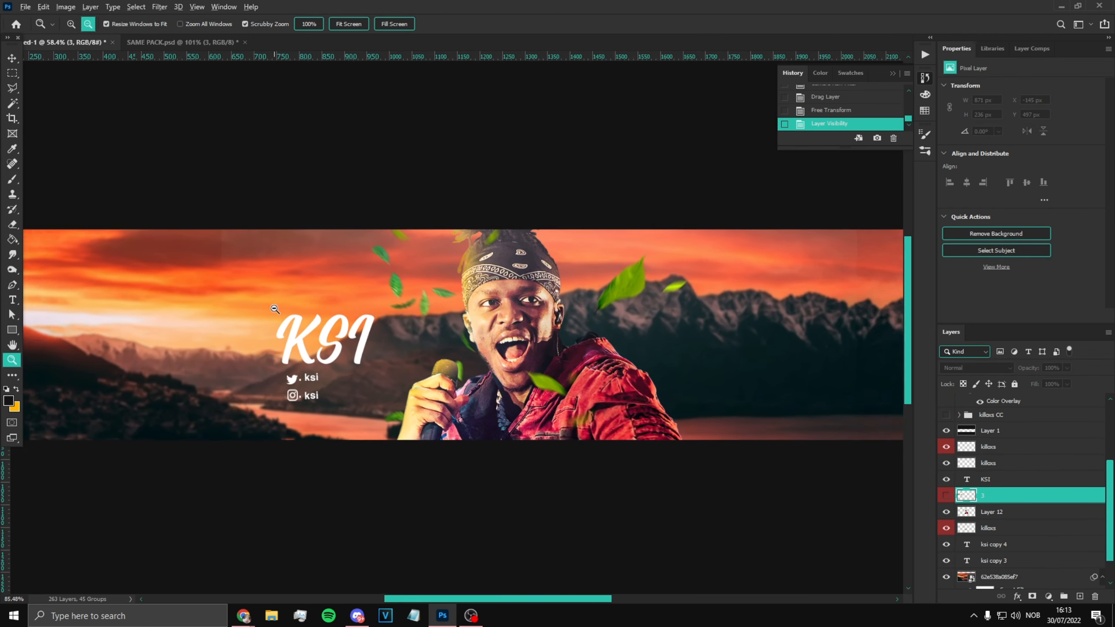
pyautogui.scroll(3, 975, 499)
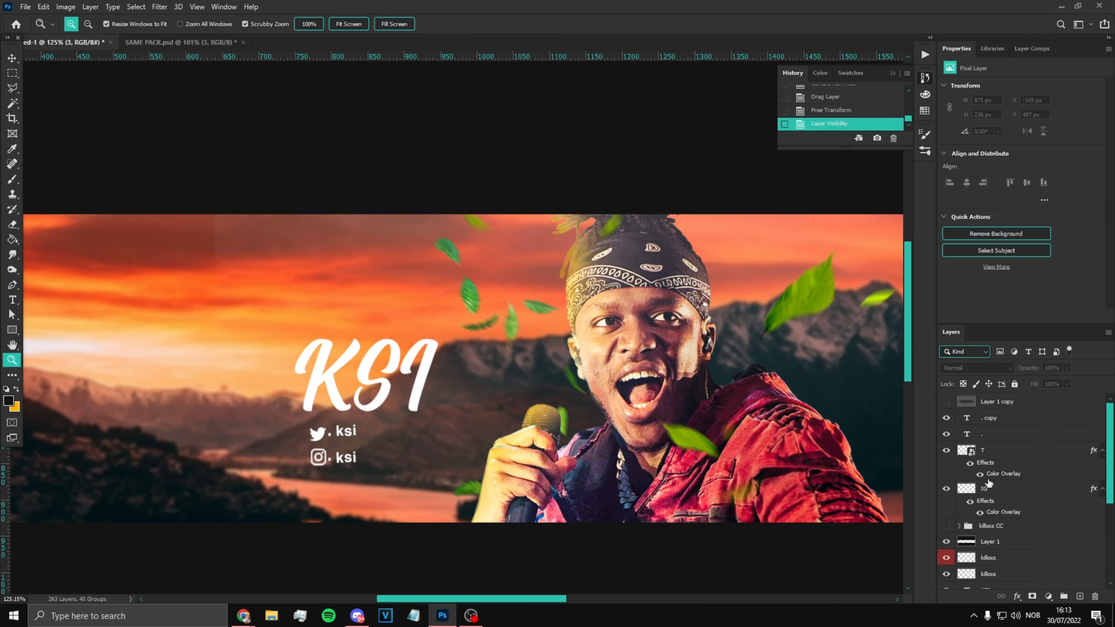
pyautogui.click(987, 462)
pyautogui.scroll(4, 988, 485)
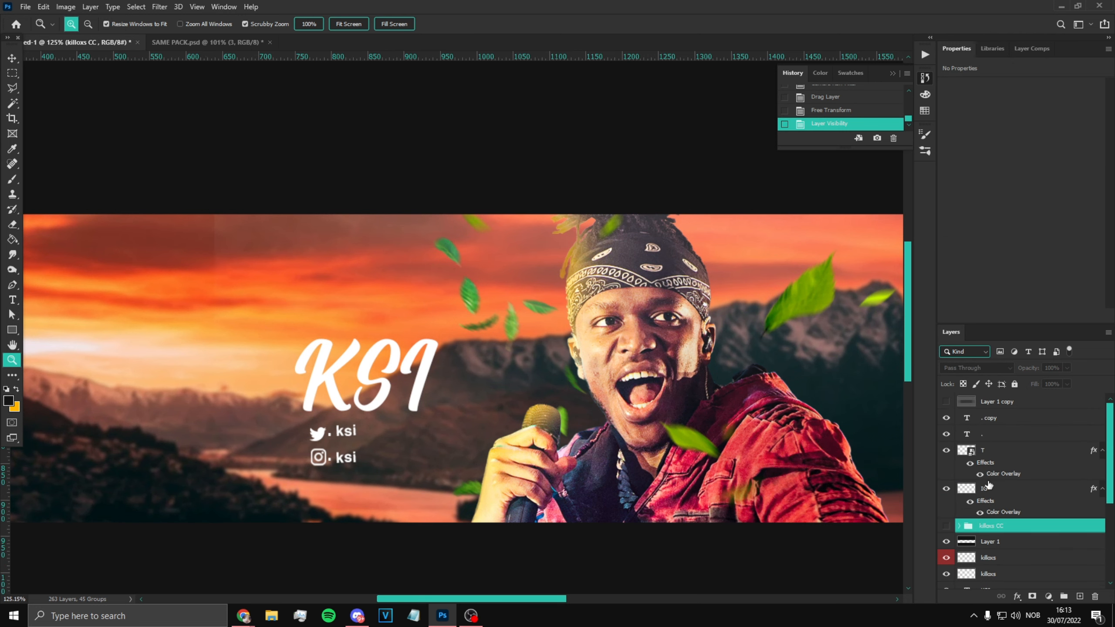
pyautogui.moveTo(1016, 532); pyautogui.dragTo(1024, 415)
pyautogui.scroll(-3, 1021, 497)
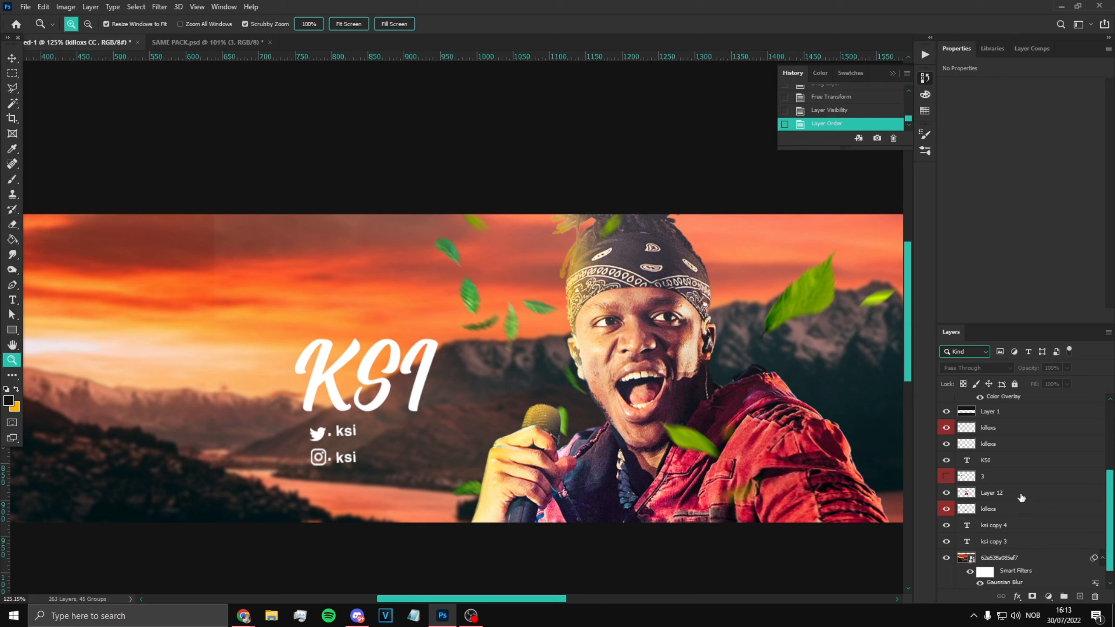
# Identify the leaf layer directly above the KSI text and erase spots on it with a soft 132 px eraser.
pyautogui.click(952, 476)
pyautogui.click(953, 477)
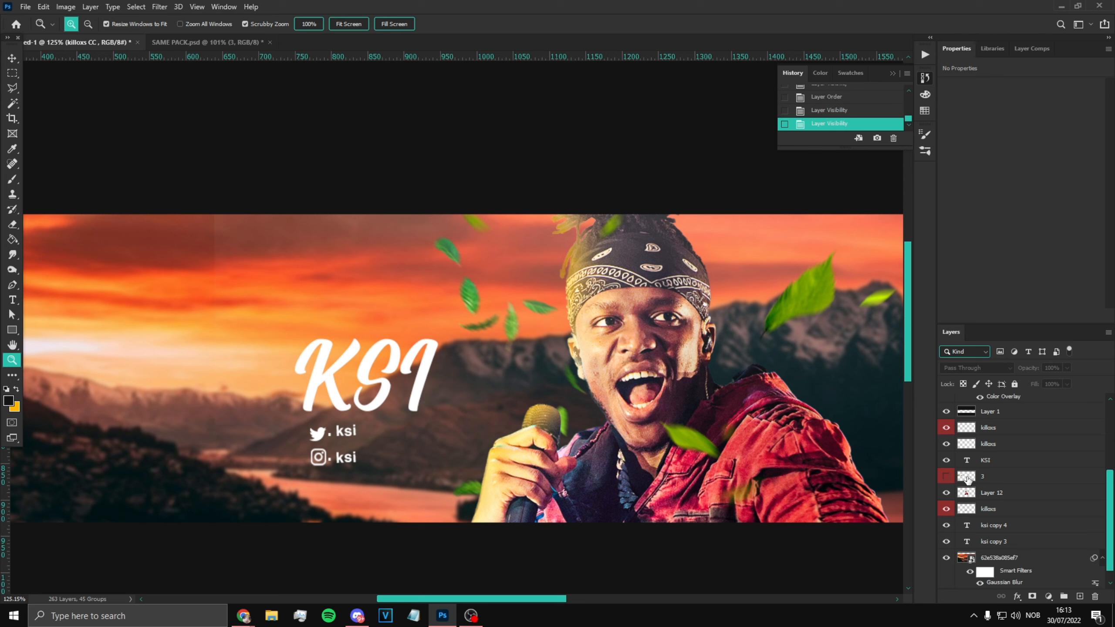
pyautogui.click(946, 443)
pyautogui.click(946, 444)
pyautogui.click(977, 448)
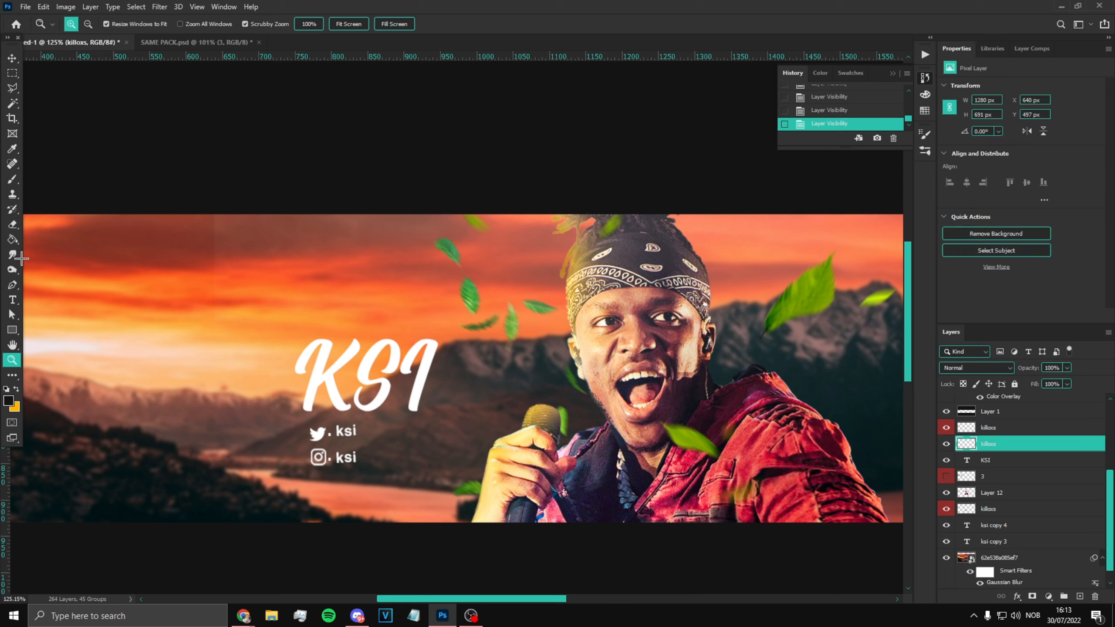
pyautogui.click(12, 224)
pyautogui.scroll(-3, 550, 419)
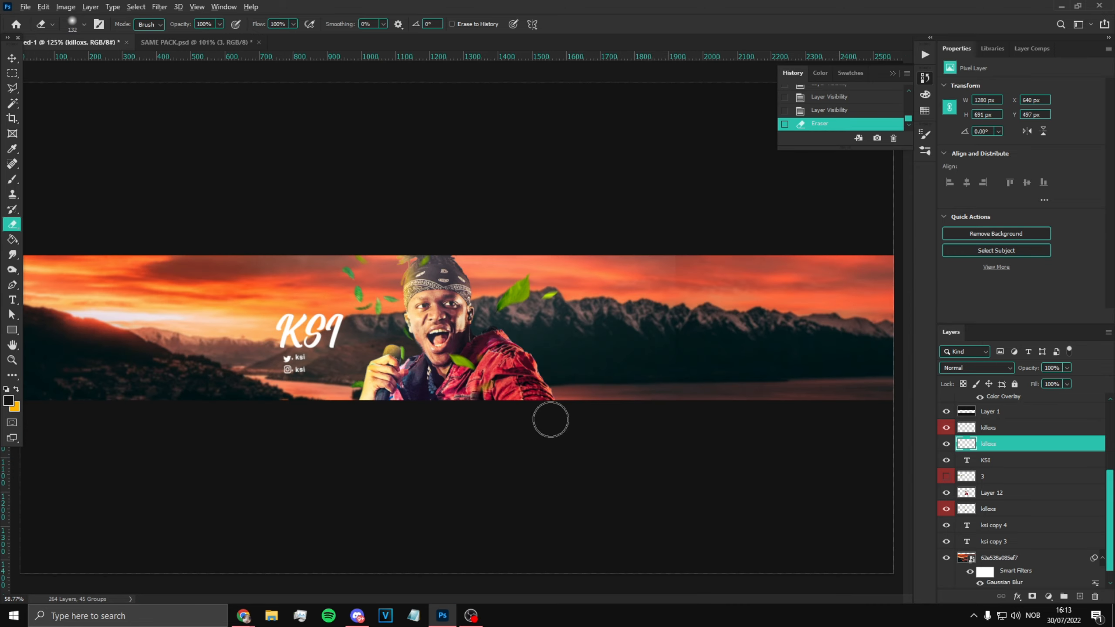
pyautogui.scroll(5, 737, 279)
pyautogui.click(643, 481)
pyautogui.click(642, 482)
pyautogui.scroll(-3, 684, 578)
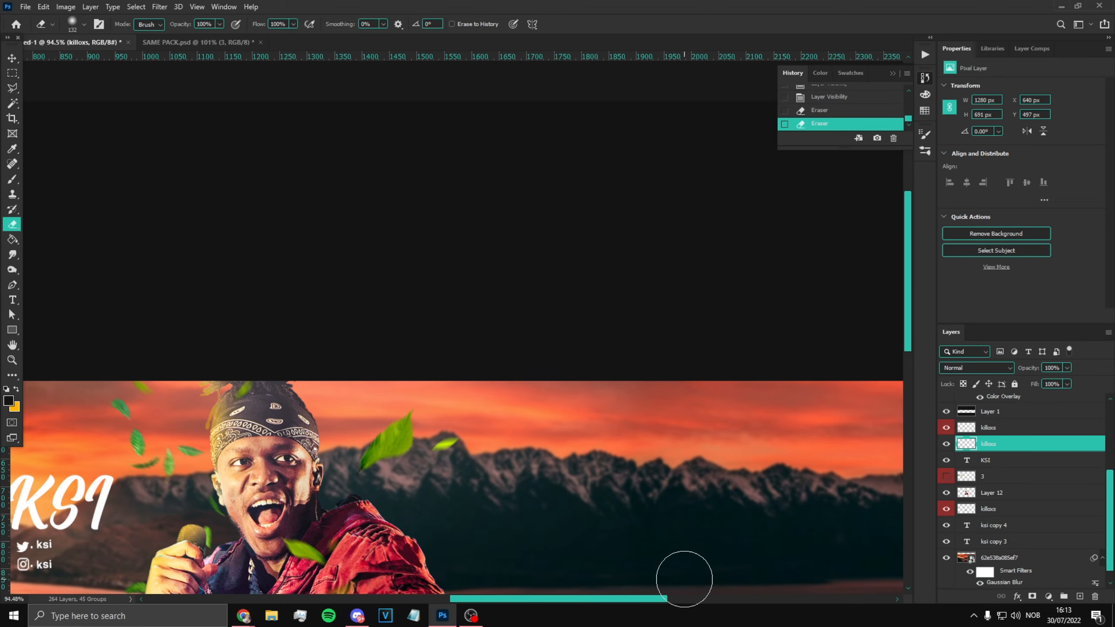
pyautogui.click(545, 559)
# Examine the banner's text, portrait and leaves up close and as a whole.
pyautogui.scroll(-2, 384, 540)
pyautogui.scroll(4, 299, 351)
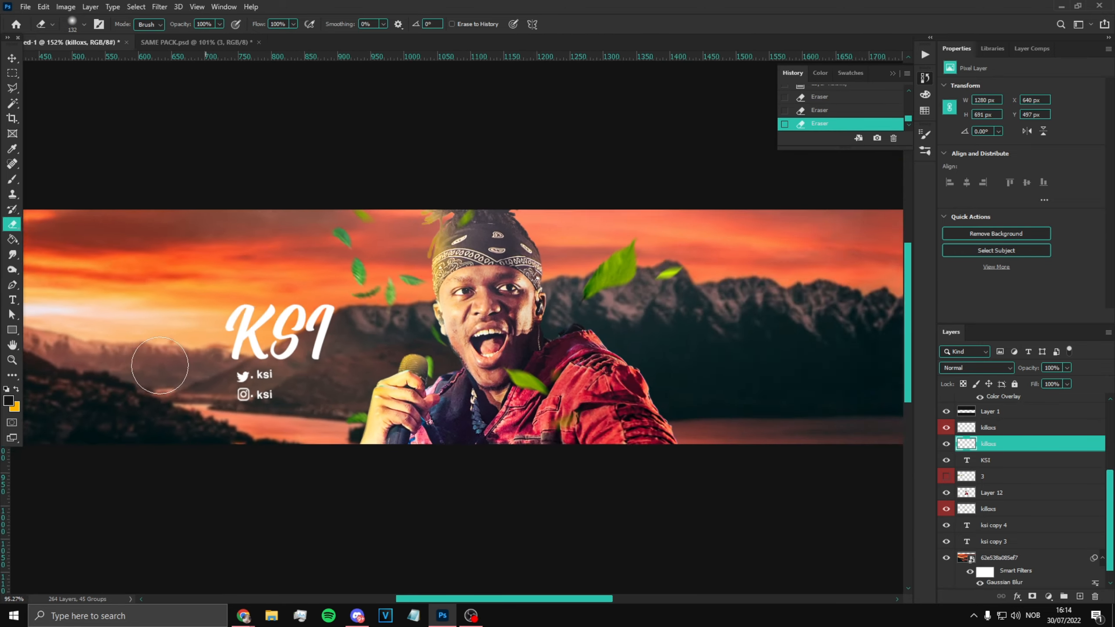
pyautogui.scroll(2, 106, 374)
pyautogui.scroll(2, 124, 369)
pyautogui.scroll(-4, 107, 395)
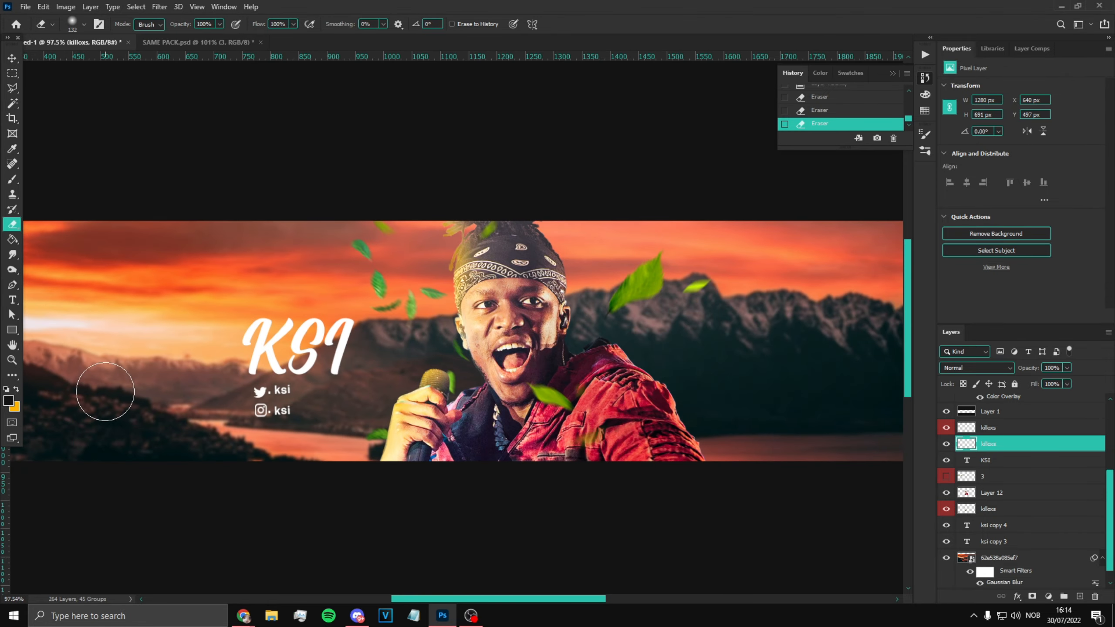
pyautogui.scroll(2, 109, 397)
pyautogui.scroll(-4, 120, 415)
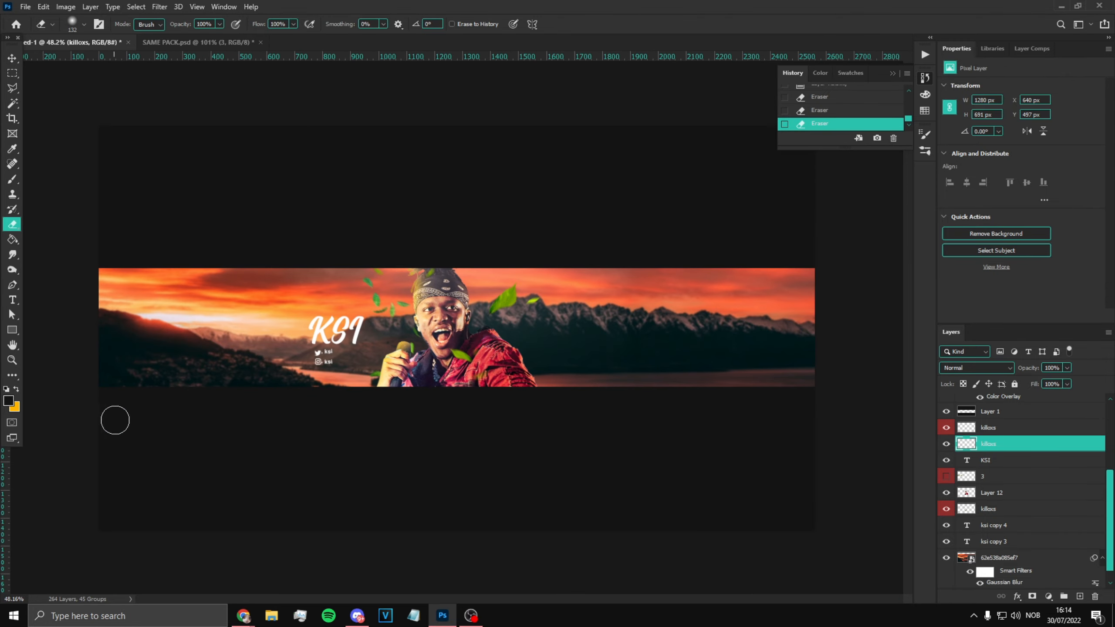
pyautogui.click(12, 360)
pyautogui.hotkey('ctrl', '0')
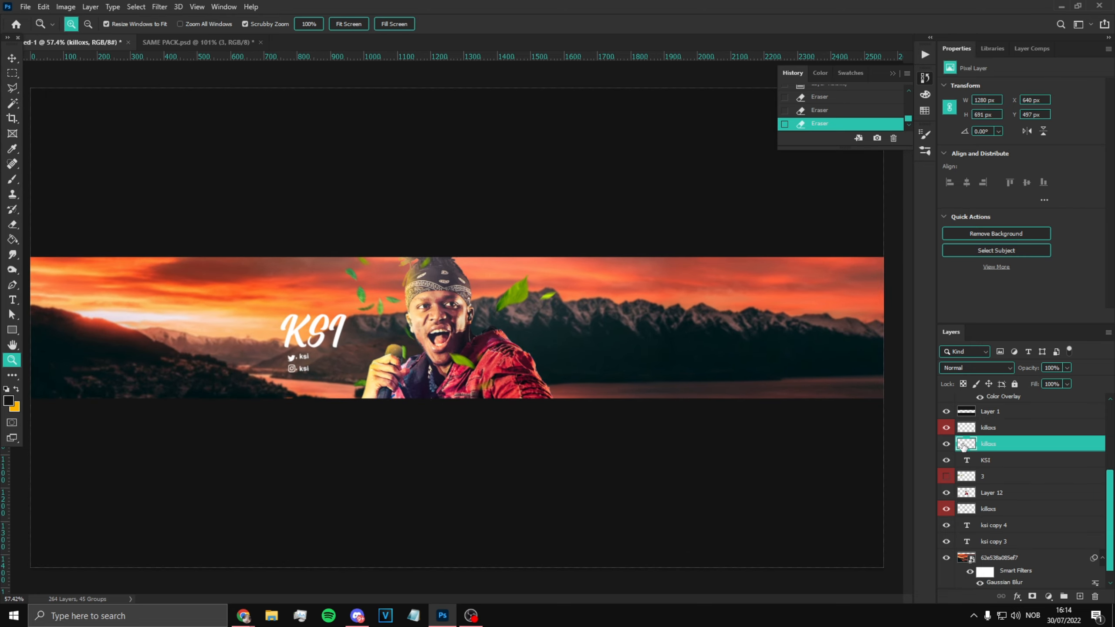
# Show palm-leaf layer 3 and move it slightly up and right along the sunset sky's upper edge.
pyautogui.scroll(-1, 966, 470)
pyautogui.click(946, 460)
pyautogui.click(988, 460)
pyautogui.hotkey('ctrl', 't')
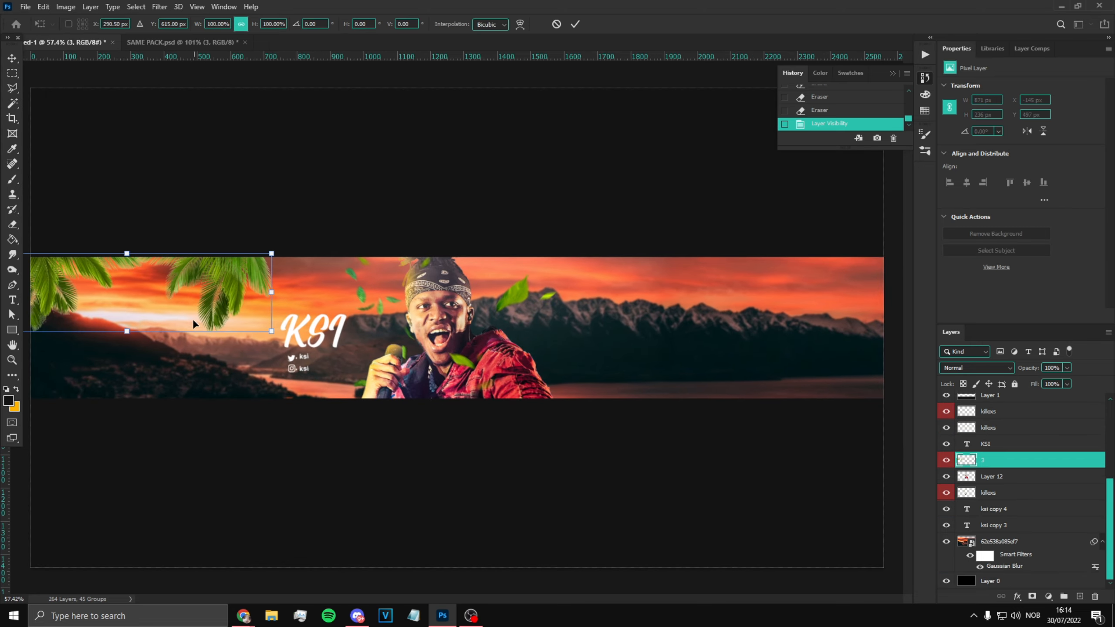
pyautogui.moveTo(192, 319); pyautogui.dragTo(218, 298)
pyautogui.scroll(-2, 216, 334)
pyautogui.scroll(1, 218, 299)
pyautogui.press('Return')
# Flip palm-leaf layer 3 horizontally and shift it into the banner's upper-left corner.
pyautogui.click(44, 7)
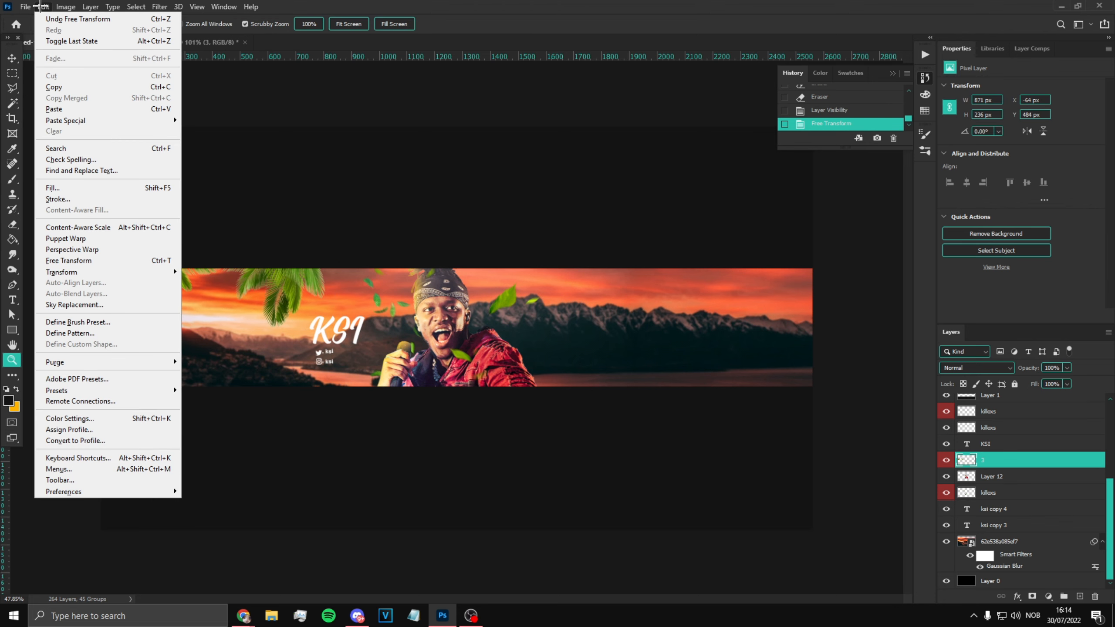
pyautogui.moveTo(104, 268)
pyautogui.click(243, 451)
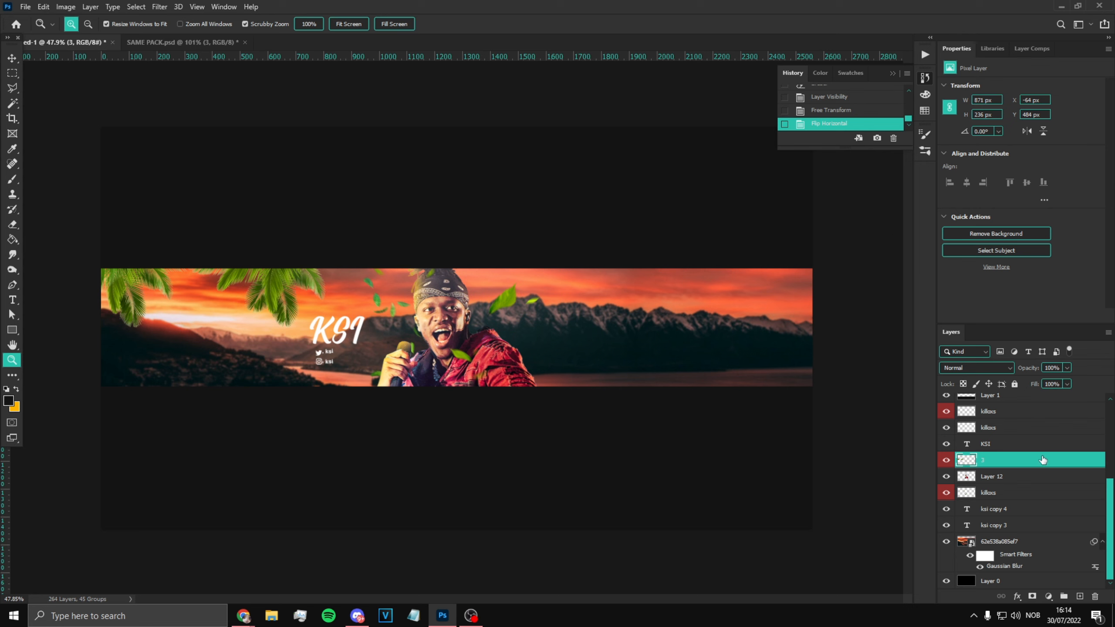
pyautogui.hotkey('ctrl', 't')
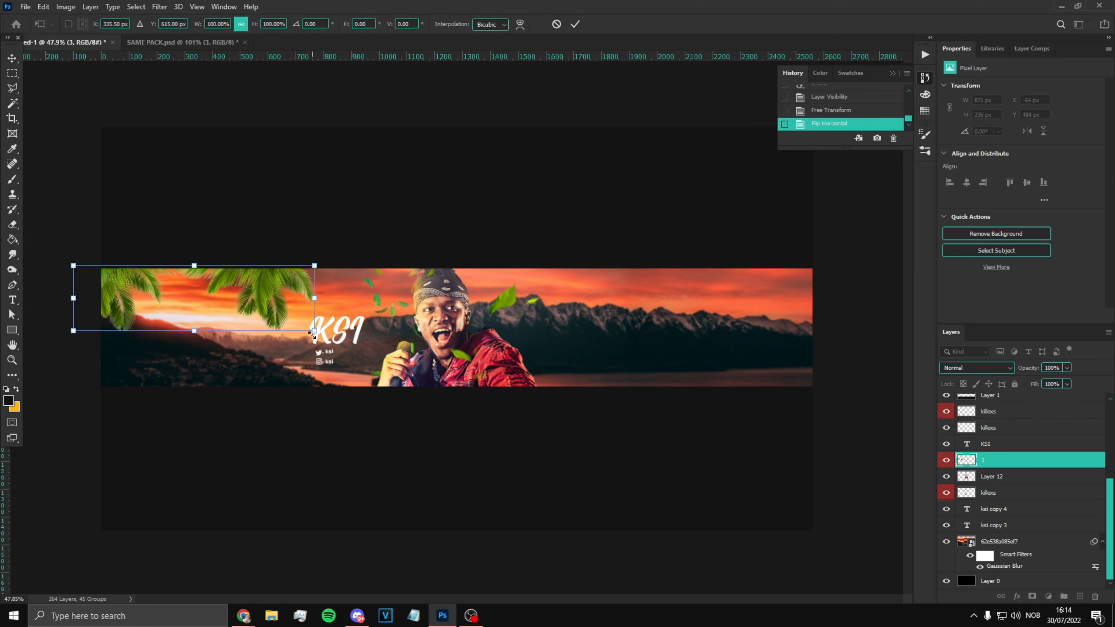
pyautogui.moveTo(249, 296); pyautogui.dragTo(228, 299)
pyautogui.press('Return')
# Darken palm-leaf layer 3 nearly to a silhouette with Hue/Saturation, setting Lightness to -83.
pyautogui.hotkey('ctrl', 'u')
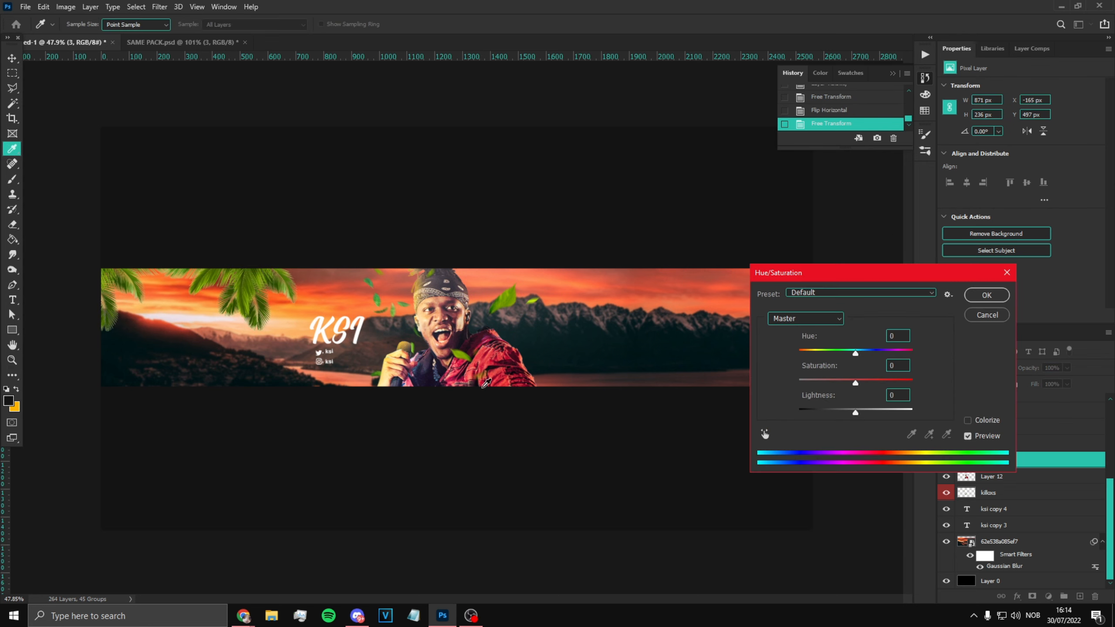
pyautogui.moveTo(811, 410); pyautogui.dragTo(809, 411)
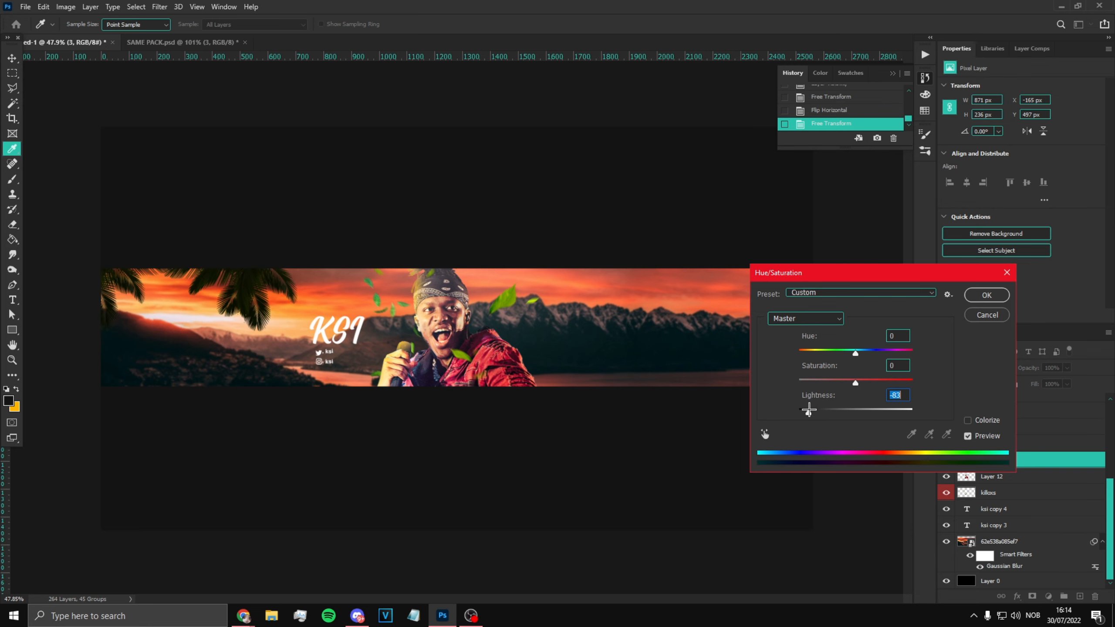
pyautogui.click(983, 295)
# Soften the darkened palm fronds with a Gaussian Blur of 3.8 pixels radius.
pyautogui.scroll(5, 341, 276)
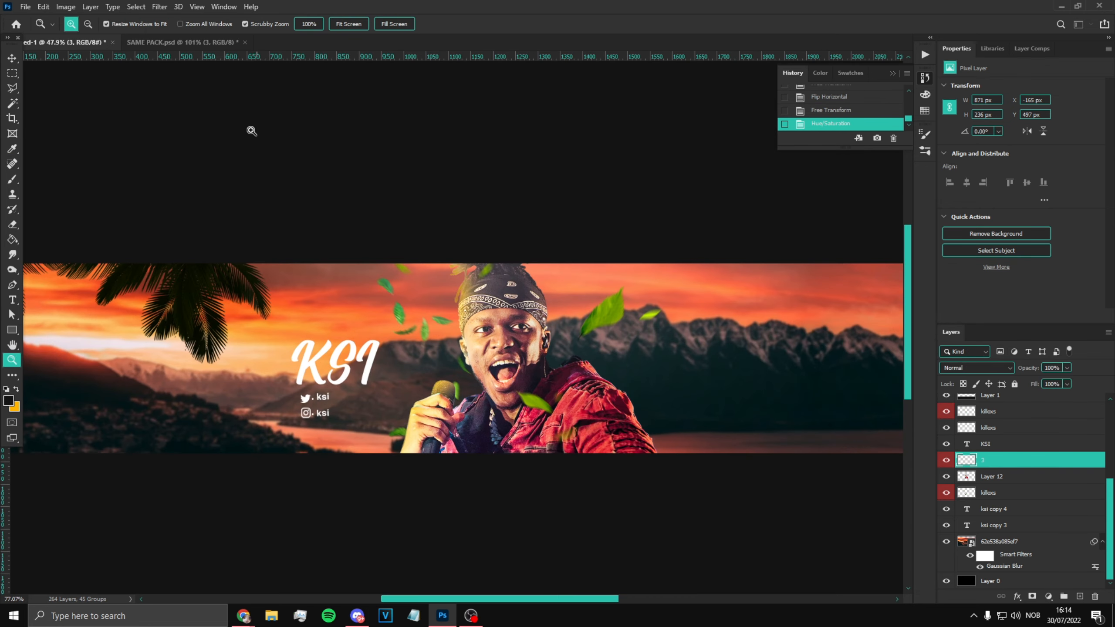
pyautogui.click(164, 7)
pyautogui.moveTo(189, 156)
pyautogui.click(346, 198)
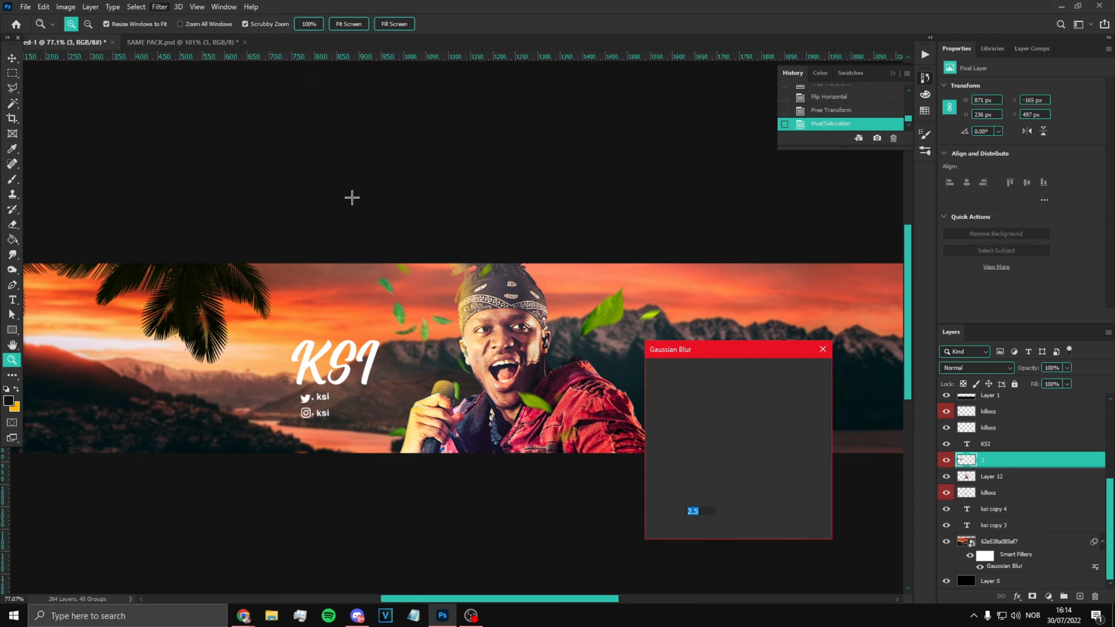
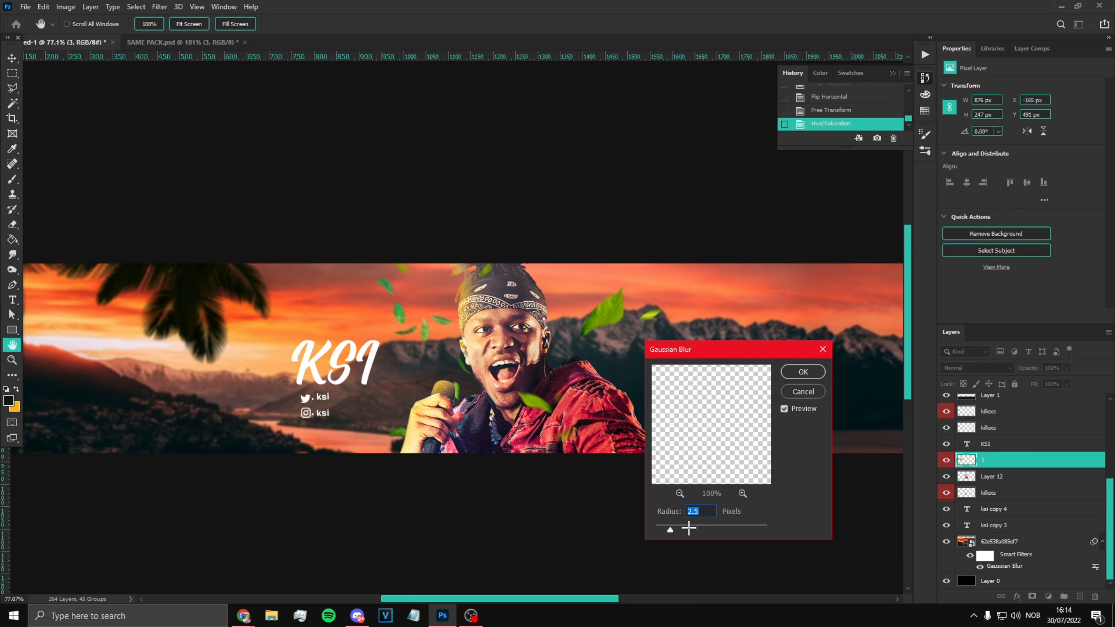
pyautogui.click(799, 373)
pyautogui.scroll(-4, 212, 300)
pyautogui.scroll(3, 175, 255)
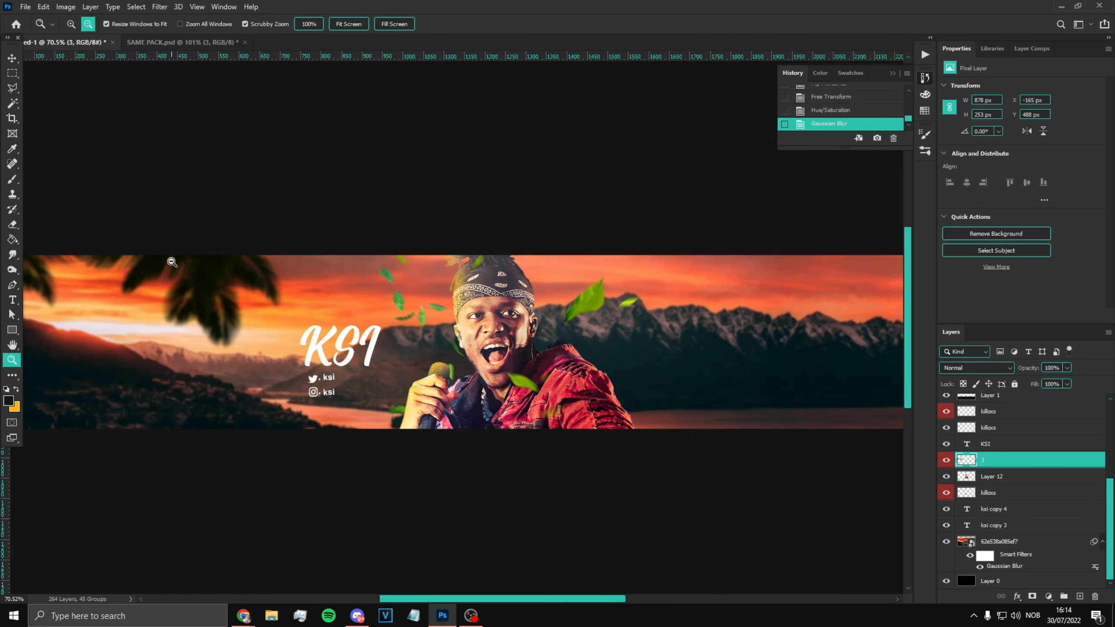
# Adjust the blurred fronds' position and add palm layer 4 from the SAME PACK document along the banner's upper-right edge.
pyautogui.rightClick(187, 280)
pyautogui.click(220, 286)
pyautogui.hotkey('ctrl', 't')
pyautogui.moveTo(222, 298); pyautogui.dragTo(221, 291)
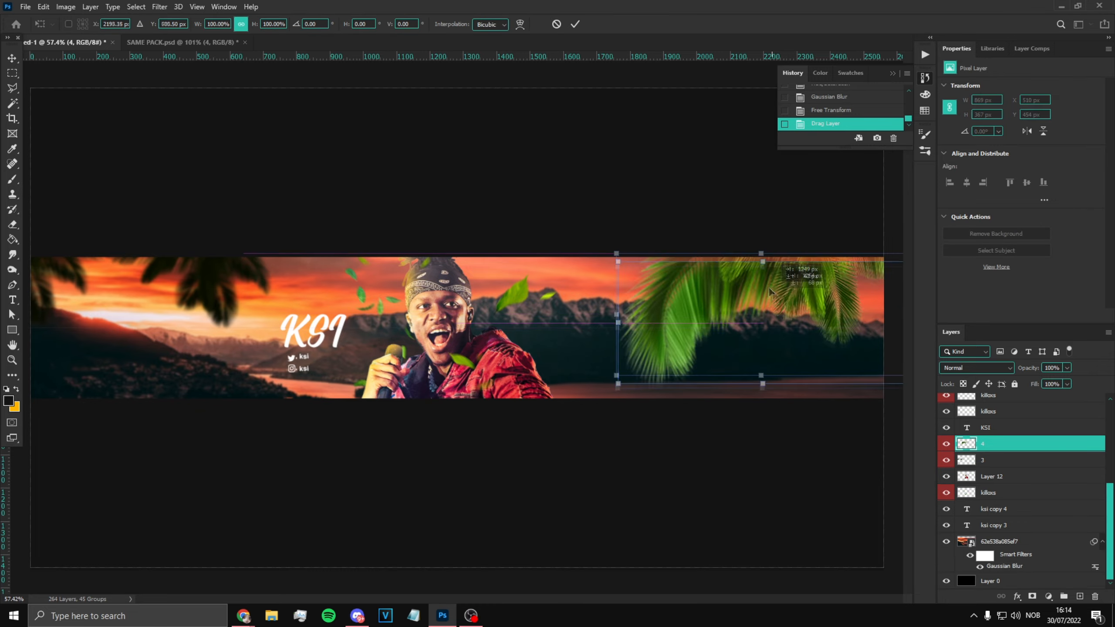
pyautogui.press('Return')
# Darken palm layer 4 to a near silhouette with Hue/Saturation and soften it with a slight Gaussian Blur.
pyautogui.hotkey('ctrl', 'u')
pyautogui.moveTo(855, 410); pyautogui.dragTo(813, 412)
pyautogui.click(987, 295)
pyautogui.click(160, 7)
pyautogui.moveTo(167, 155)
pyautogui.click(329, 198)
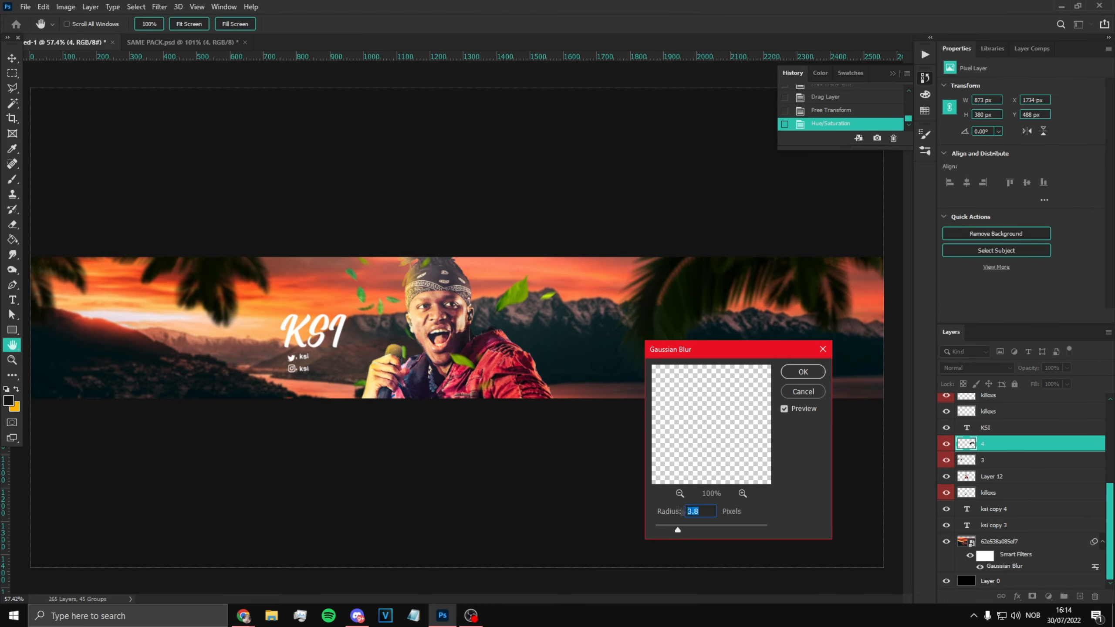
pyautogui.moveTo(677, 528); pyautogui.dragTo(673, 528)
pyautogui.click(802, 371)
pyautogui.scroll(-1, 677, 352)
# Copy grass layer 5 into the banner document, tilt it slightly clockwise and place it in the banner's lower-left corner.
pyautogui.hotkey('ctrl', 't')
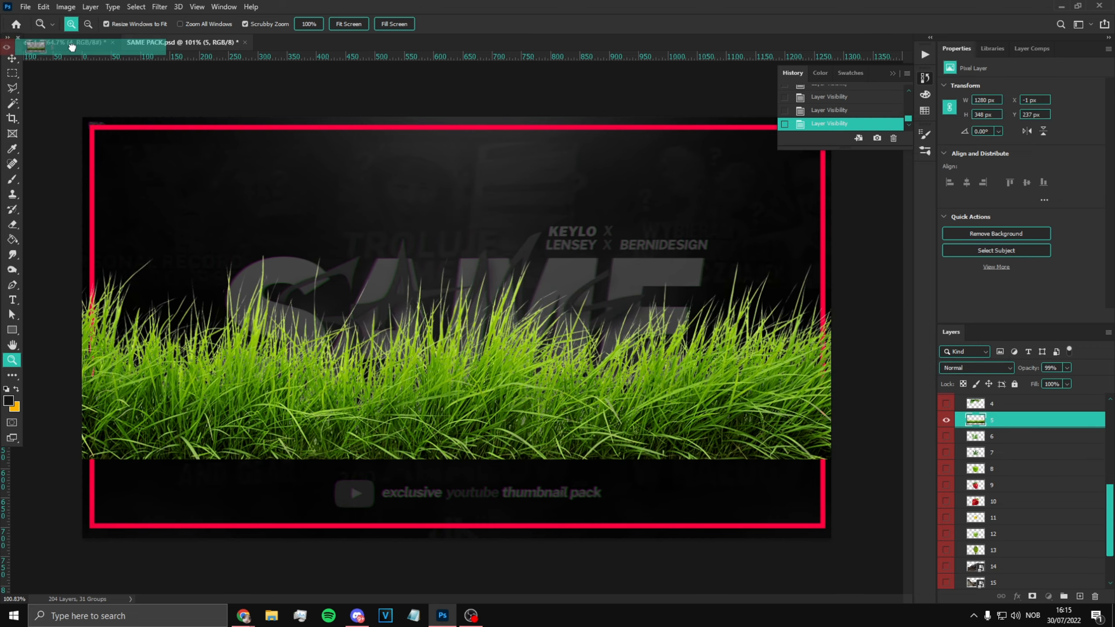
pyautogui.moveTo(72, 47); pyautogui.dragTo(169, 340)
pyautogui.hotkey('ctrl', 't')
pyautogui.moveTo(334, 431); pyautogui.dragTo(321, 448)
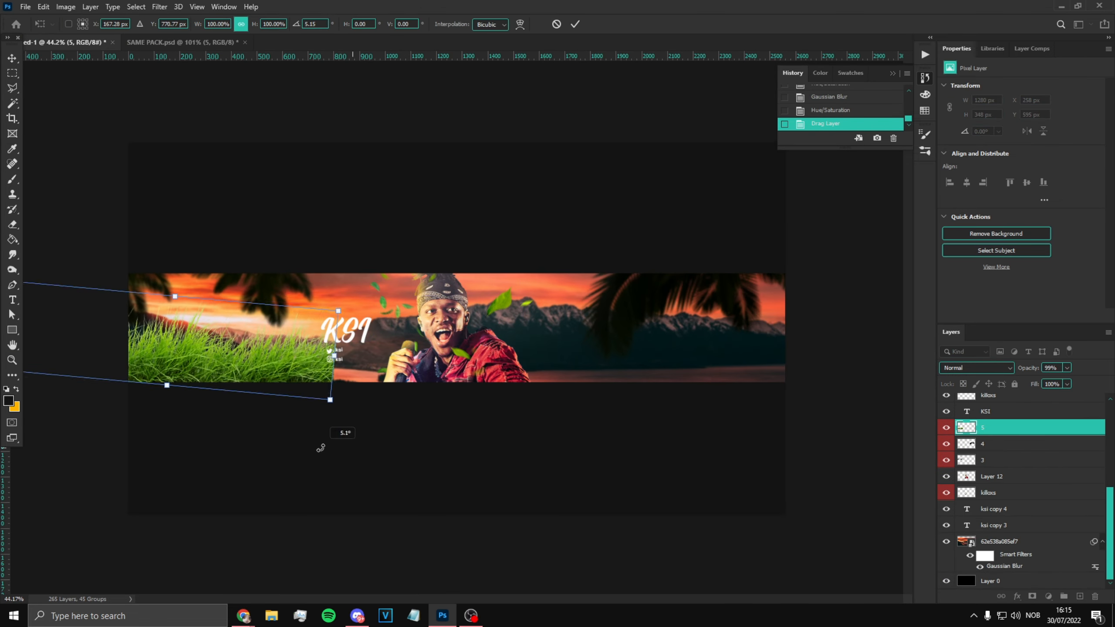
pyautogui.moveTo(315, 389); pyautogui.dragTo(273, 401)
pyautogui.press('Return')
# Darken the grass to a near-black silhouette with Hue/Saturation and erase its hard right end with the soft Eraser.
pyautogui.hotkey('ctrl', 'u')
pyautogui.moveTo(855, 412); pyautogui.dragTo(742, 402)
pyautogui.click(987, 295)
pyautogui.press('e')
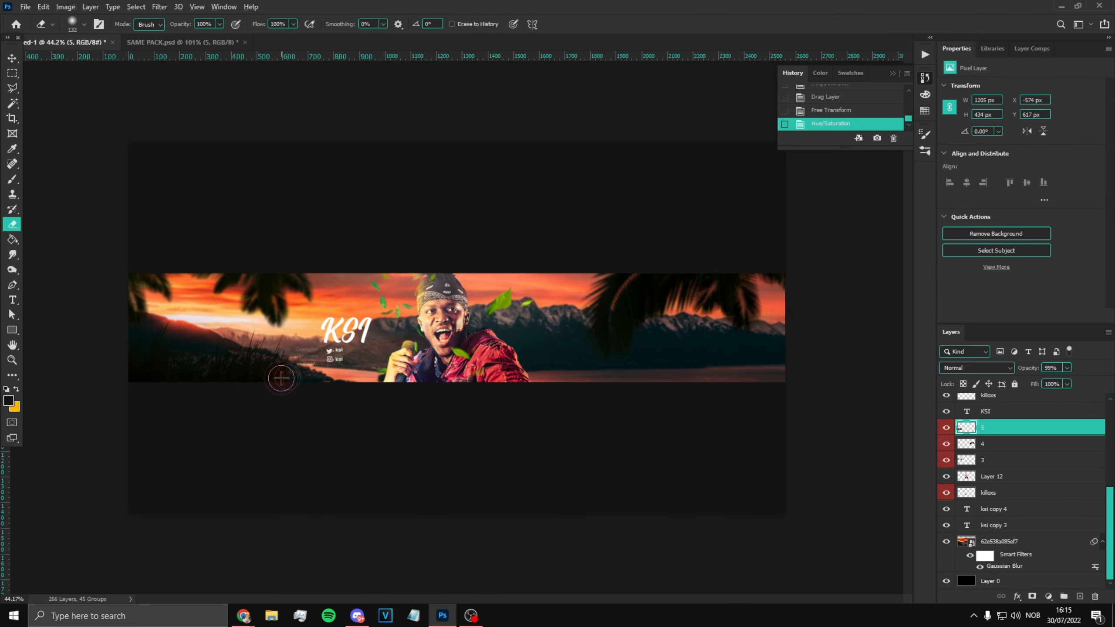
pyautogui.moveTo(327, 448); pyautogui.dragTo(312, 391)
pyautogui.scroll(3, 311, 390)
# Reposition the dark grass in the banner's lower-left corner and reapply the last blur filter to it.
pyautogui.hotkey('ctrl', 't')
pyautogui.moveTo(115, 398); pyautogui.dragTo(151, 386)
pyautogui.click(159, 7)
pyautogui.click(184, 20)
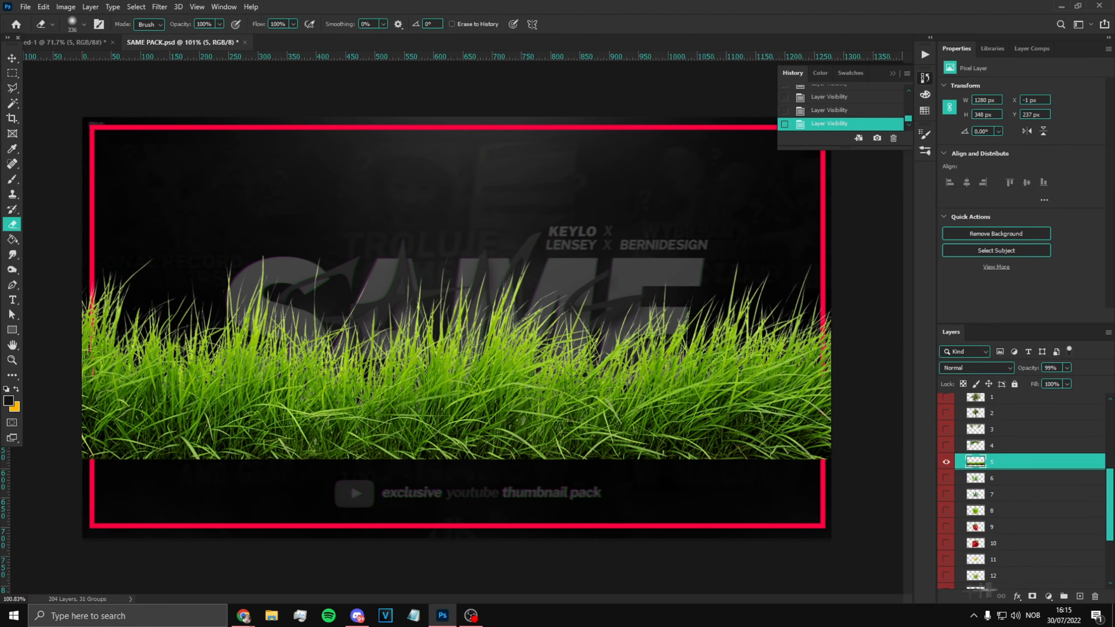
# Hide the grass in the SAME PACK document, preview the rock layers and copy rock layer 15 into the banner document.
pyautogui.click(946, 462)
pyautogui.scroll(-5, 946, 487)
pyautogui.click(946, 488)
pyautogui.click(946, 503)
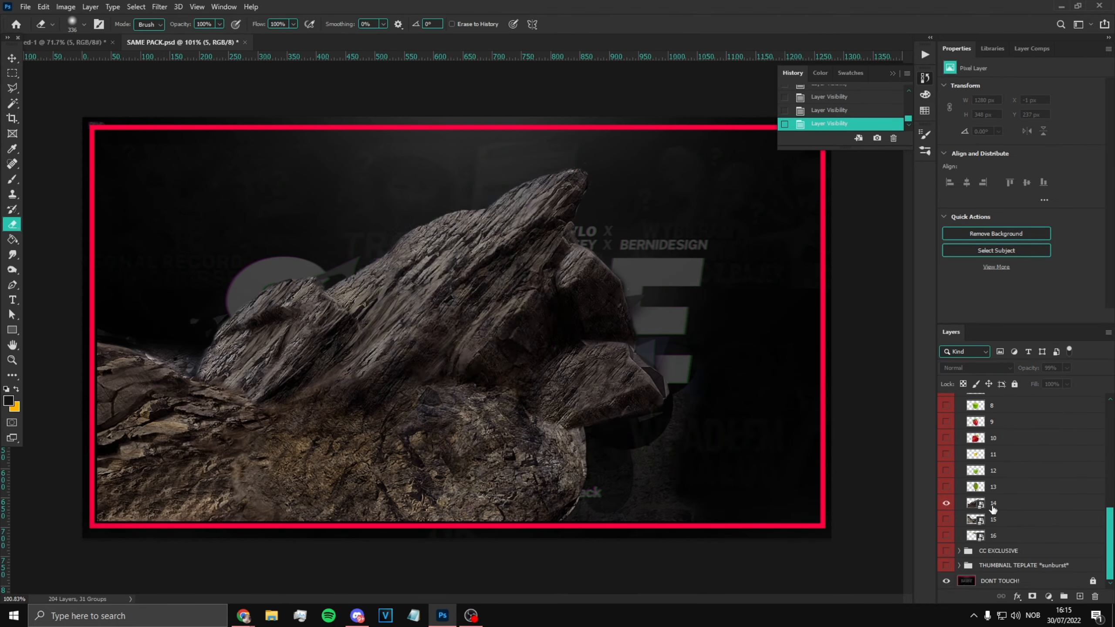
pyautogui.click(946, 520)
pyautogui.moveTo(993, 519); pyautogui.dragTo(591, 348)
# Flip rock layer 15 horizontally and darken it with Hue/Saturation, setting Lightness to -88.
pyautogui.click(43, 7)
pyautogui.moveTo(115, 272)
pyautogui.click(210, 453)
pyautogui.hotkey('ctrl', 'u')
pyautogui.moveTo(525, 261); pyautogui.dragTo(473, 261)
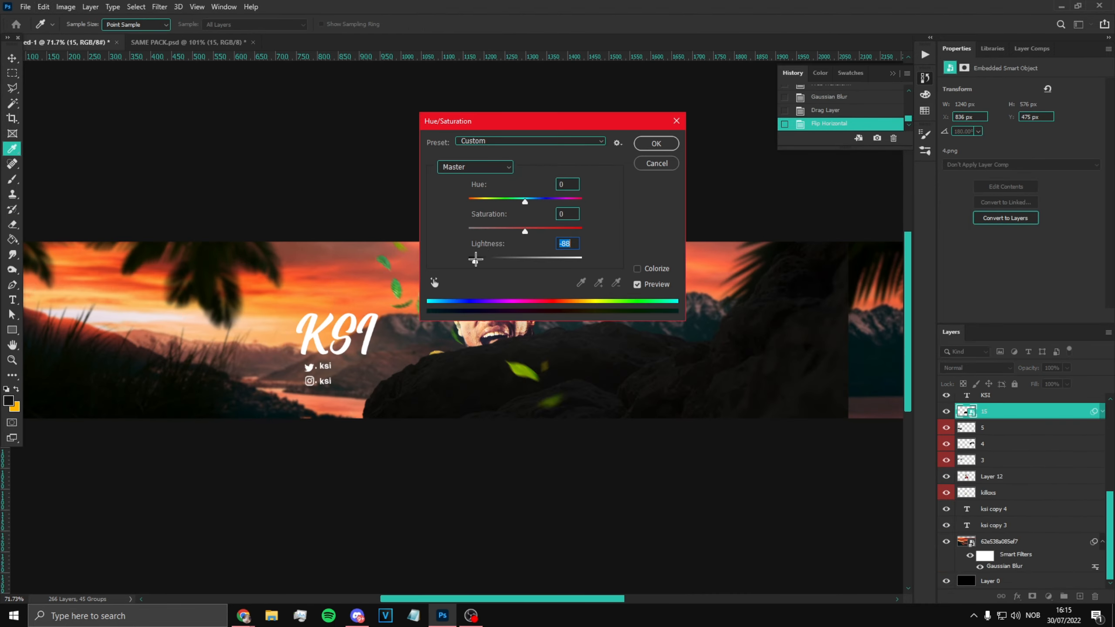
pyautogui.click(657, 143)
# Scale down rock layer 15 and fit it into the banner's lower-right corner.
pyautogui.hotkey('ctrl', 't')
pyautogui.moveTo(332, 229); pyautogui.dragTo(524, 318)
pyautogui.moveTo(646, 387); pyautogui.dragTo(823, 389)
pyautogui.press('Return')
pyautogui.scroll(-2, 755, 394)
pyautogui.hotkey('ctrl', 't')
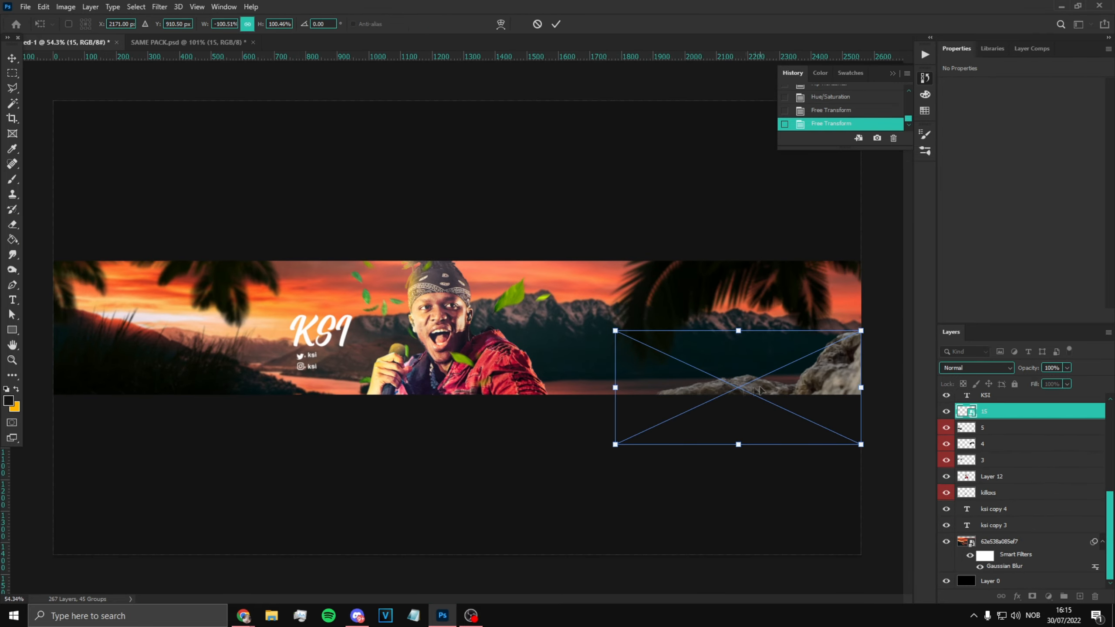
pyautogui.moveTo(617, 329); pyautogui.dragTo(600, 320)
pyautogui.press('Return')
# Soften rock layer 15 with a Gaussian Blur.
pyautogui.click(160, 6)
pyautogui.moveTo(186, 154)
pyautogui.click(332, 199)
pyautogui.click(803, 367)
pyautogui.scroll(-4, 463, 354)
pyautogui.scroll(6, 467, 360)
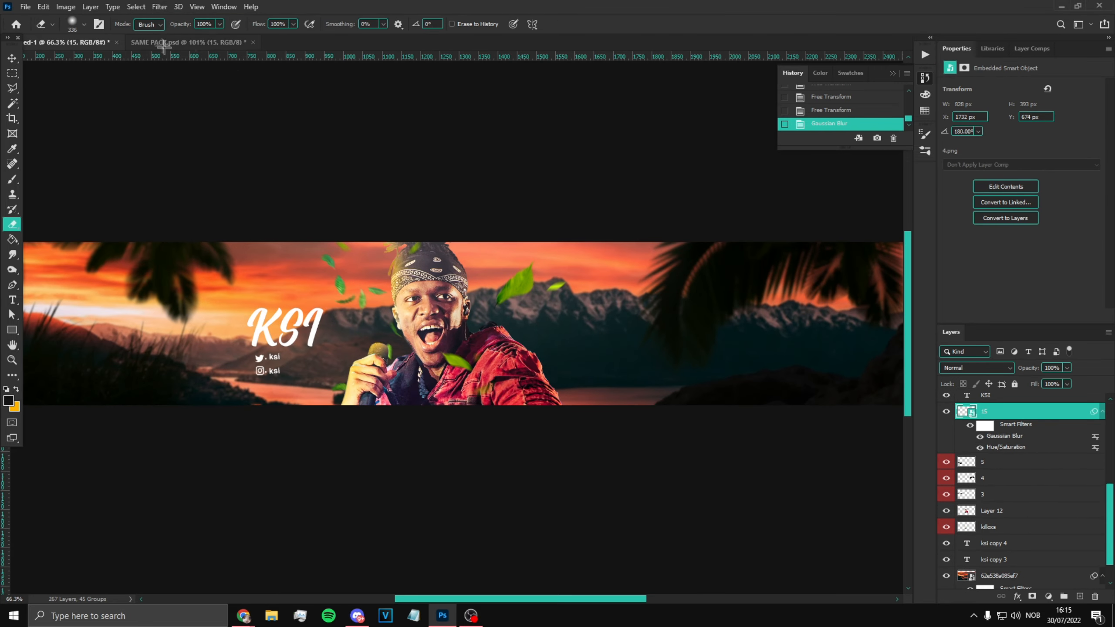
# Copy branch layer 16 from the SAME PACK document into the banner and move it over the right end.
pyautogui.click(166, 43)
pyautogui.click(946, 538)
pyautogui.click(946, 568)
pyautogui.click(946, 554)
pyautogui.moveTo(1032, 555); pyautogui.dragTo(548, 314)
pyautogui.scroll(-5, 487, 327)
pyautogui.hotkey('ctrl', 't')
pyautogui.moveTo(650, 325); pyautogui.dragTo(717, 325)
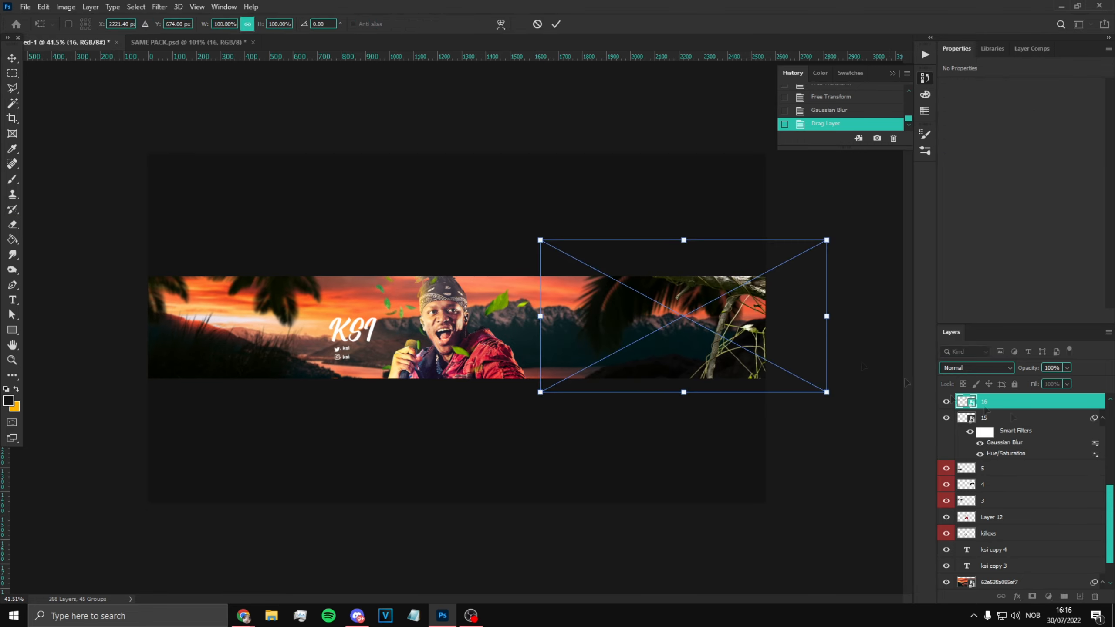
pyautogui.press('Return')
# Move layer 16 below the lowest killoxs leaf layer and scale it to 733 × 386 px at the banner's right end.
pyautogui.moveTo(1045, 400); pyautogui.dragTo(1045, 543)
pyautogui.hotkey('ctrl', 't')
pyautogui.moveTo(815, 413); pyautogui.dragTo(710, 349)
pyautogui.moveTo(650, 325); pyautogui.dragTo(731, 336)
pyautogui.press('Return')
# Darken branch layer 16 with Hue/Saturation, setting Lightness to -87.
pyautogui.scroll(5, 559, 327)
pyautogui.hotkey('ctrl', 'u')
pyautogui.moveTo(525, 257); pyautogui.dragTo(476, 258)
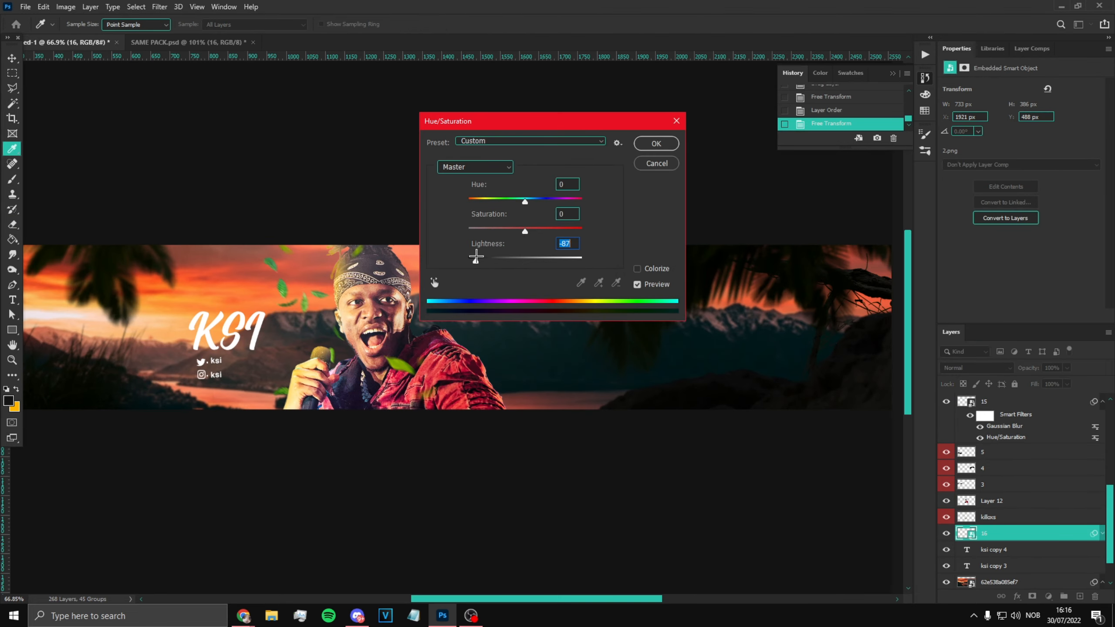
pyautogui.click(657, 143)
# Soften branch layer 16 with a Gaussian Blur and check the whole banner.
pyautogui.click(160, 7)
pyautogui.click(333, 199)
pyautogui.click(803, 372)
pyautogui.scroll(-4, 615, 329)
pyautogui.scroll(5, 307, 330)
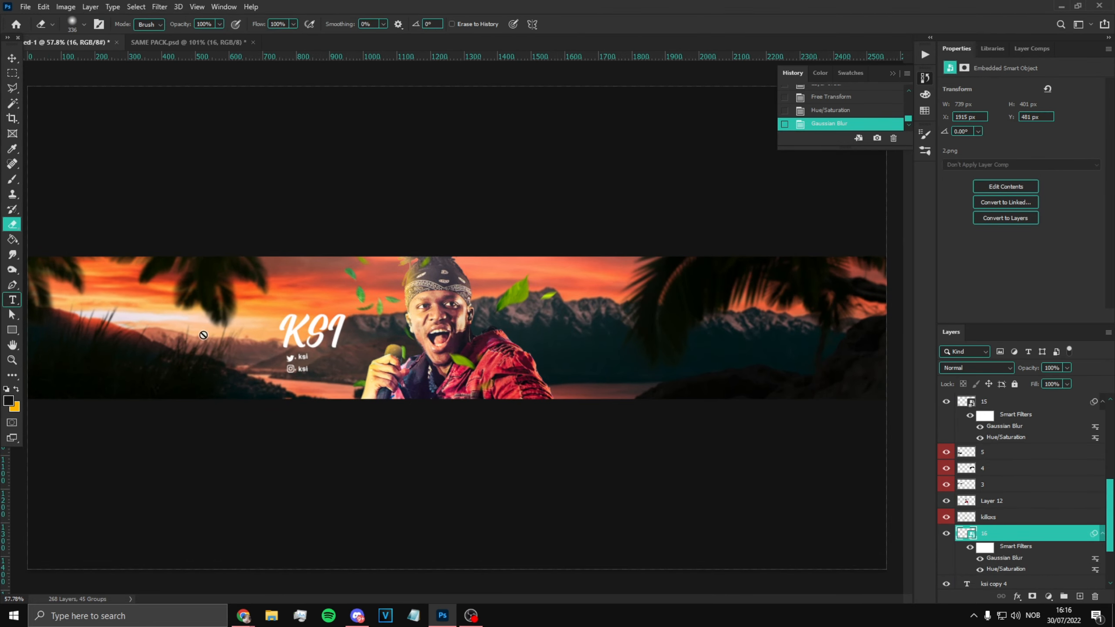
pyautogui.scroll(-4, 308, 332)
pyautogui.scroll(4, 329, 337)
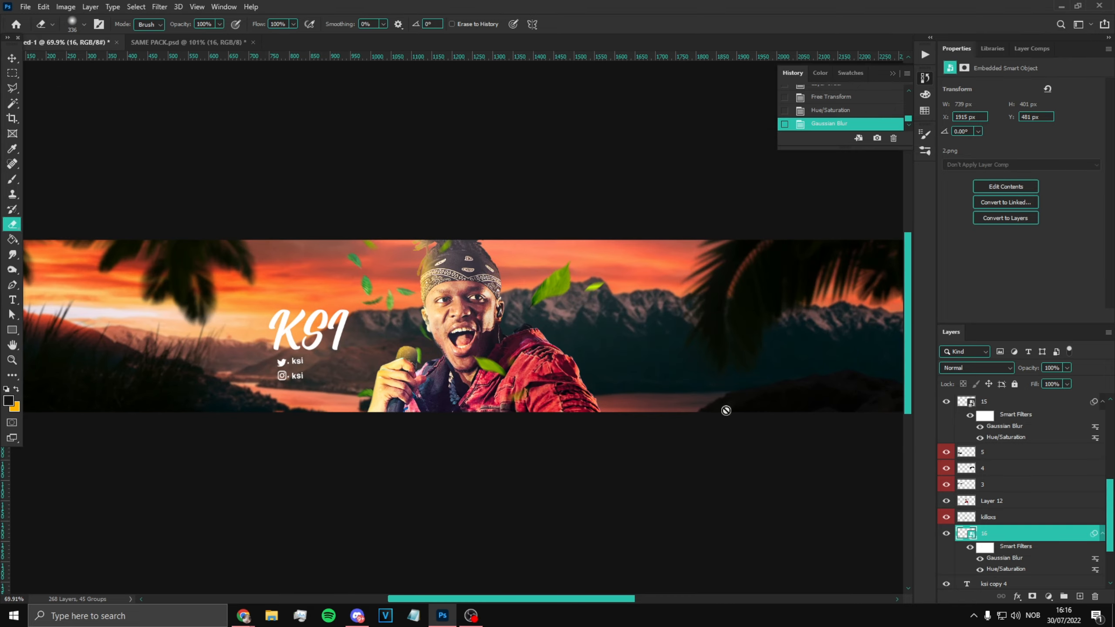
pyautogui.scroll(5, 1015, 467)
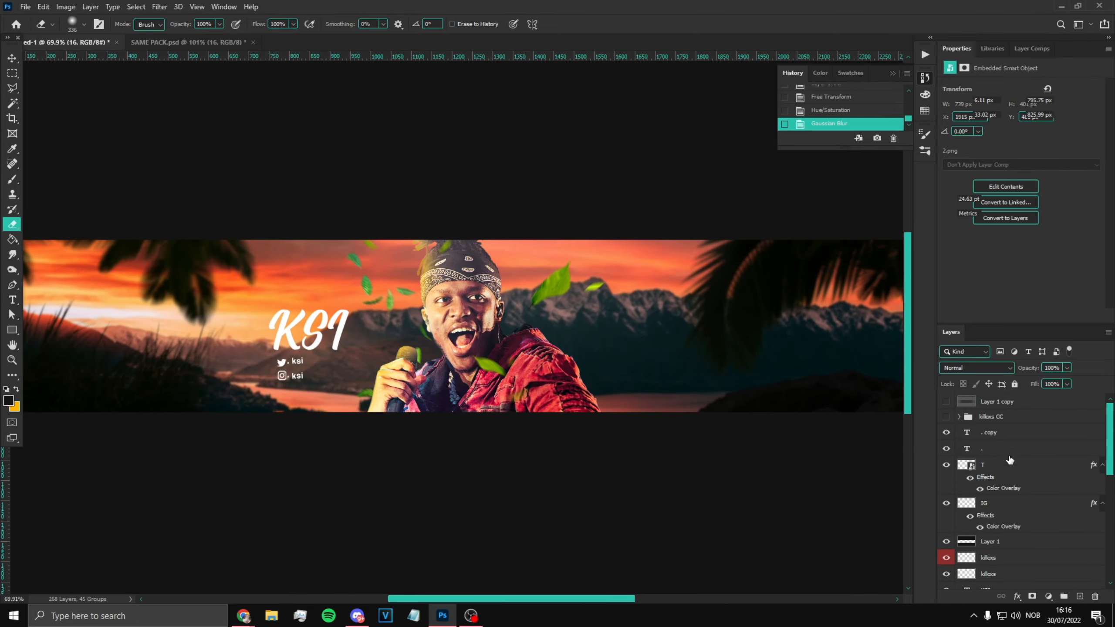
pyautogui.scroll(-6, 1010, 461)
pyautogui.scroll(6, 1009, 458)
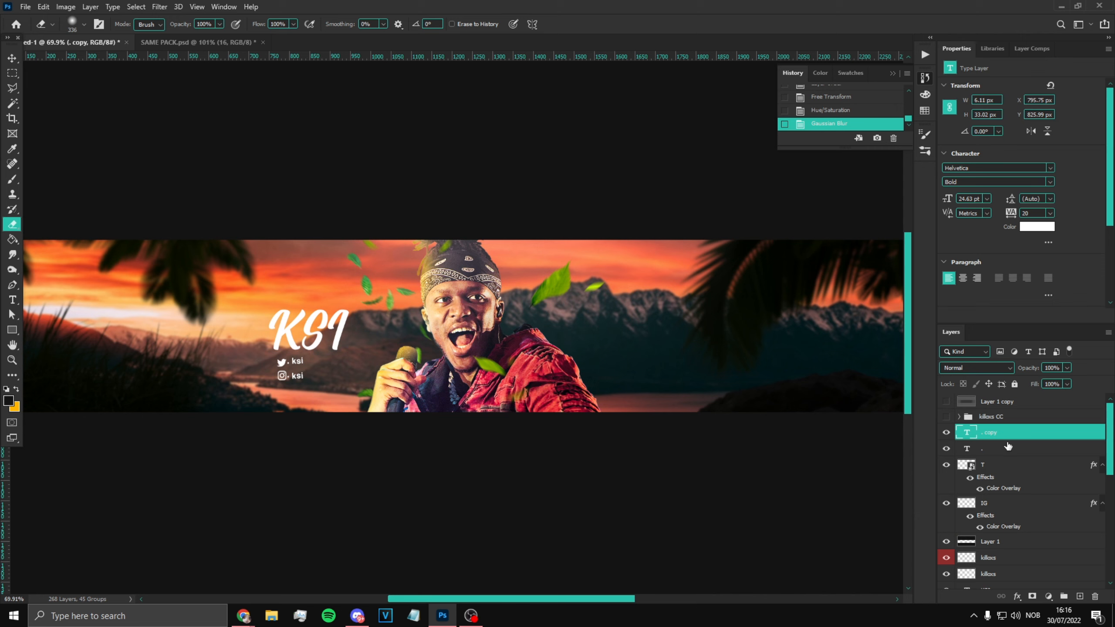
pyautogui.scroll(-6, 1018, 459)
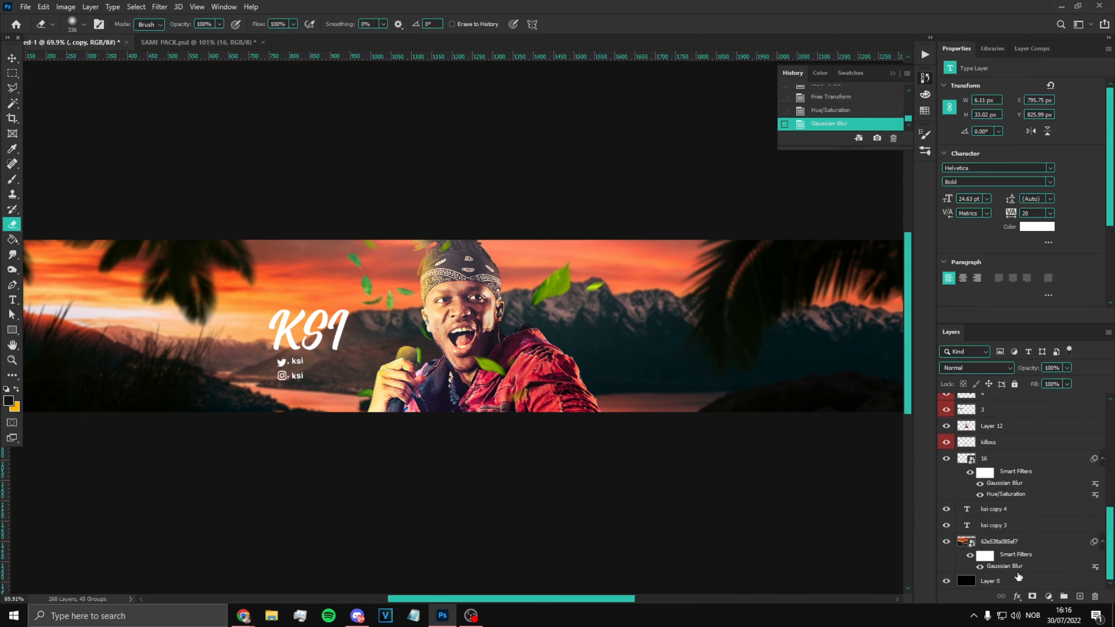
pyautogui.keyDown('shift'); pyautogui.click(1020, 582); pyautogui.keyUp('shift')
pyautogui.scroll(6, 1031, 489)
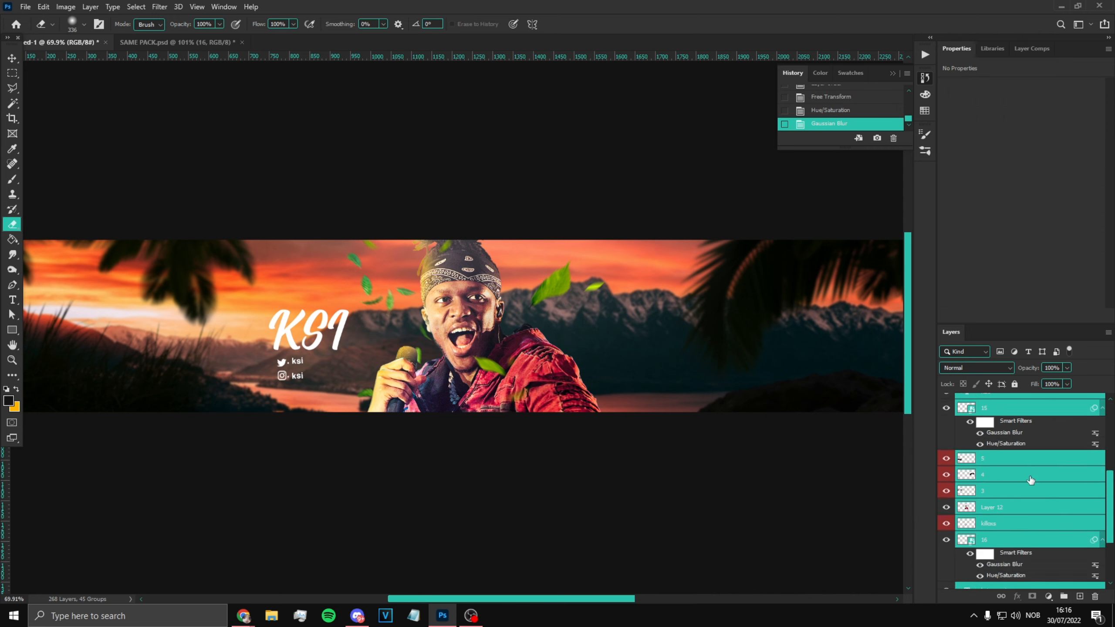
# Move Layer 1 above the killoxs CC group and group all layers from ". copy" down to Layer 0.
pyautogui.moveTo(994, 549); pyautogui.dragTo(1013, 415)
pyautogui.click(1006, 454)
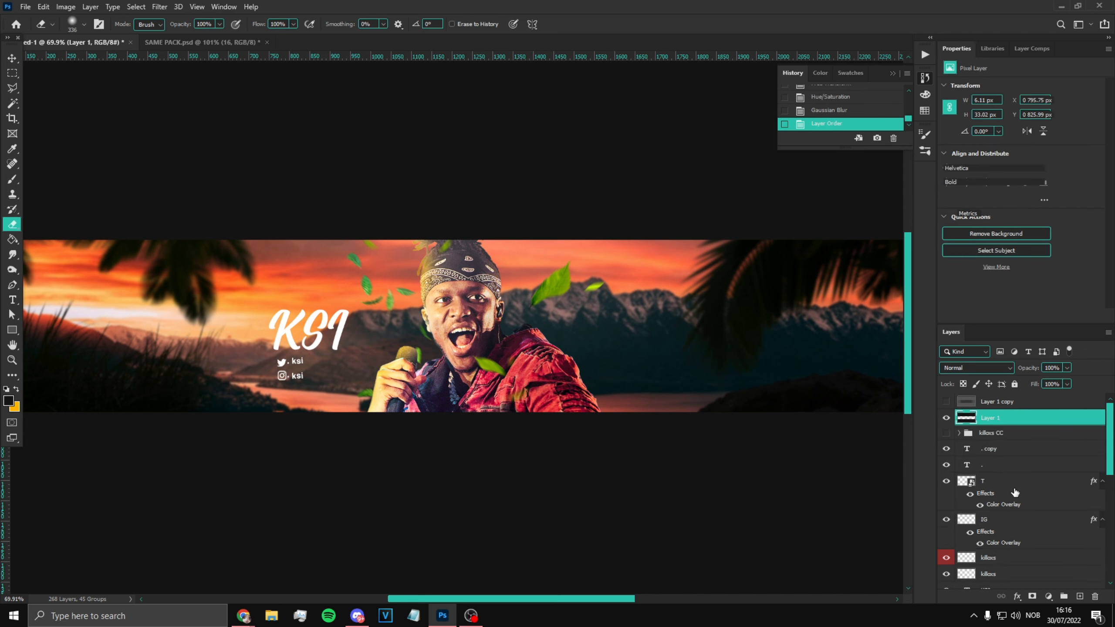
pyautogui.scroll(-4, 1006, 461)
pyautogui.scroll(-5, 1002, 510)
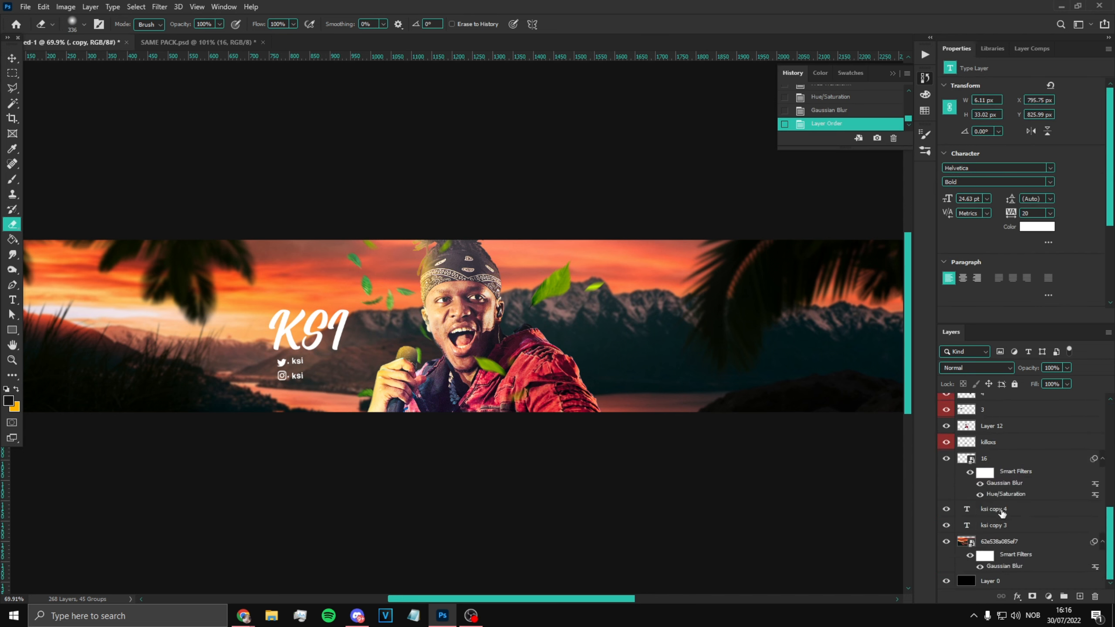
pyautogui.keyDown('shift'); pyautogui.click(1010, 583); pyautogui.keyUp('shift')
pyautogui.click(1065, 596)
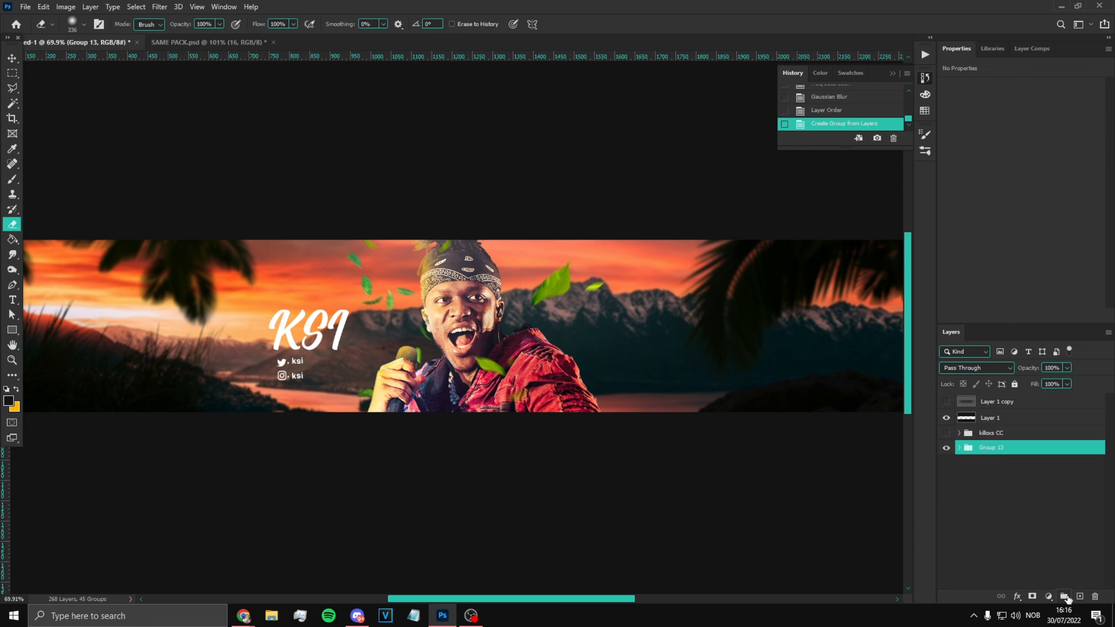
# Duplicate the new group, merge the duplicate into a single layer and hide the original group.
pyautogui.hotkey('ctrl', 'e')
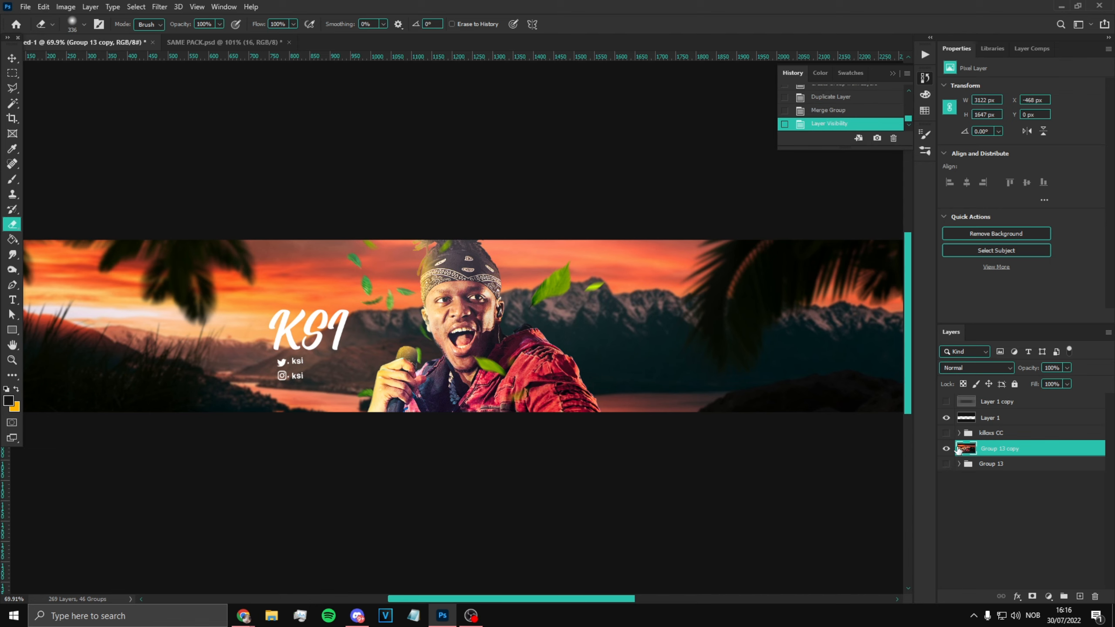
pyautogui.click(966, 419)
# Show the killoxs CC group and delete the BG image layer inside it.
pyautogui.click(946, 434)
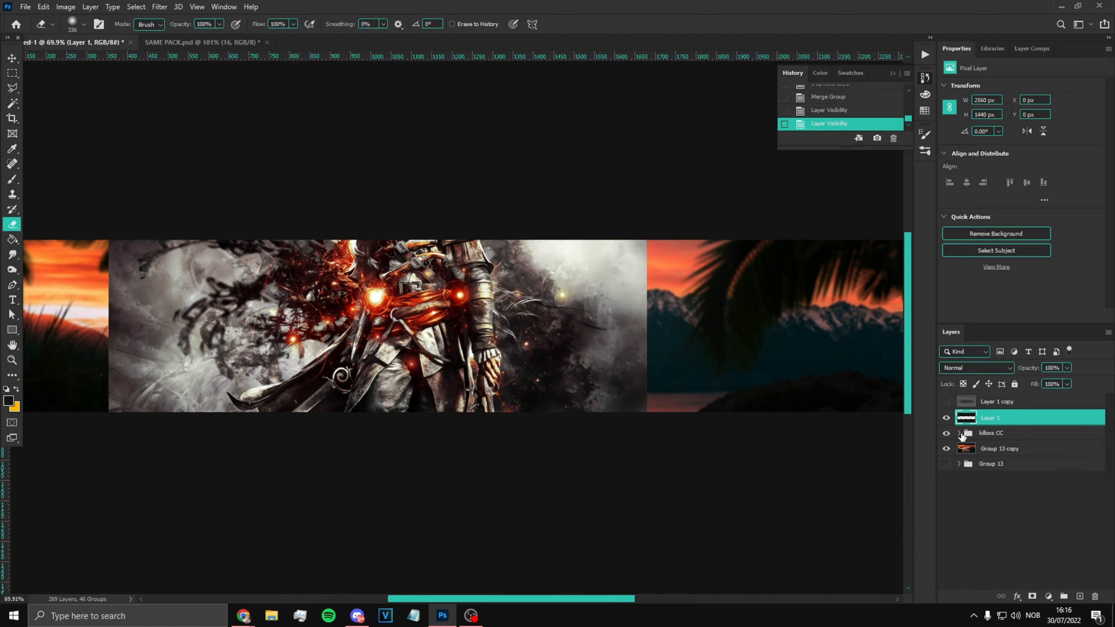
pyautogui.click(959, 432)
pyautogui.scroll(-8, 992, 501)
pyautogui.scroll(-3, 1005, 523)
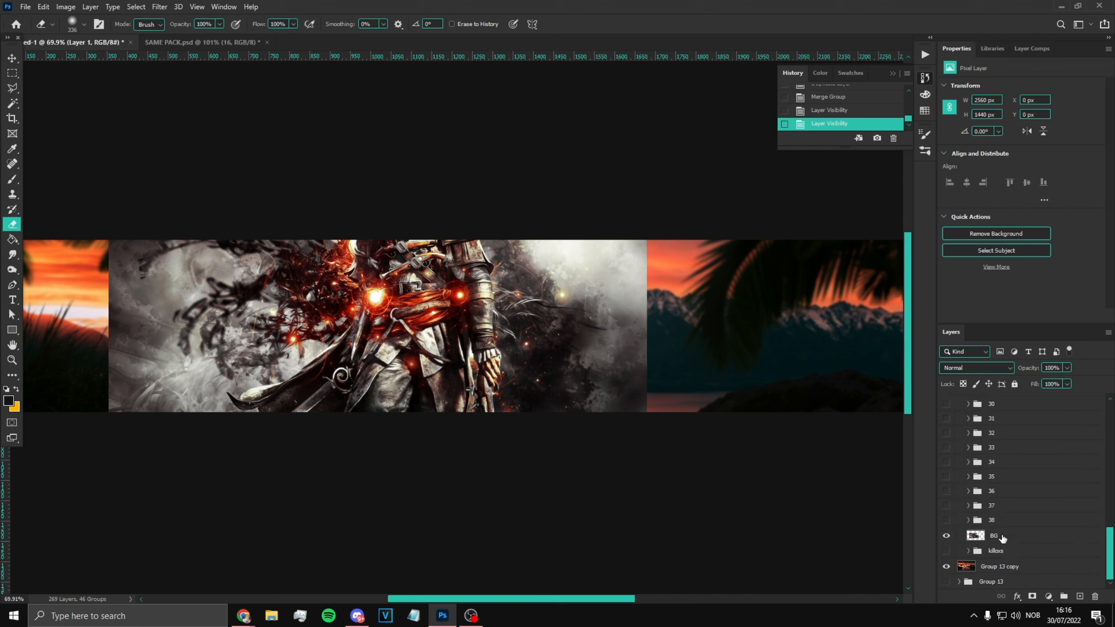
pyautogui.click(1004, 535)
pyautogui.press('Delete')
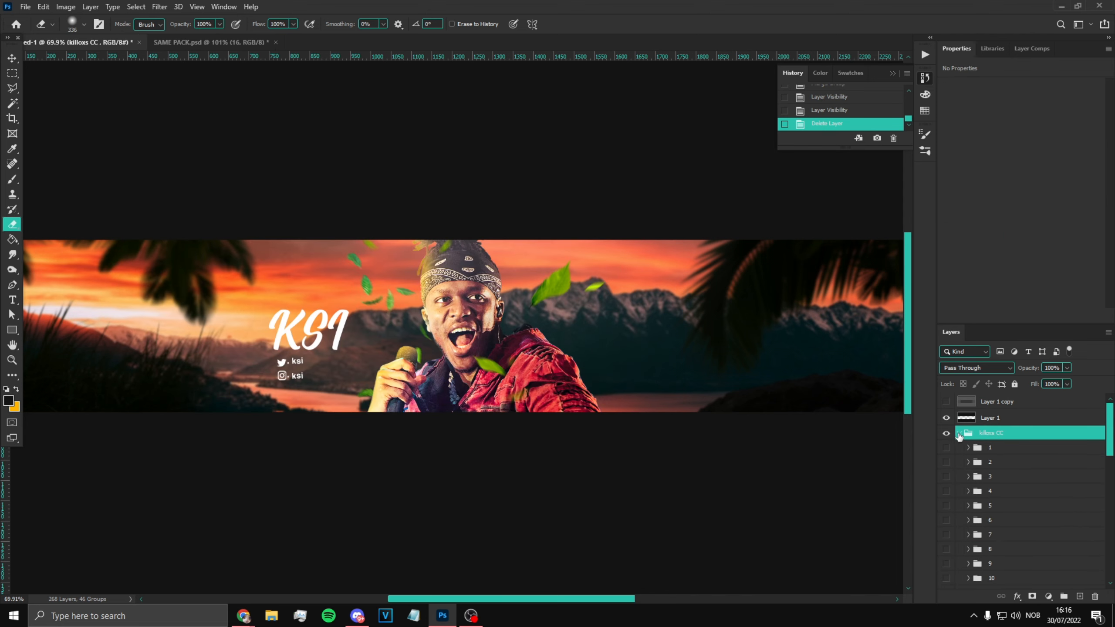
# Show color groups 1 and 3 inside the killoxs CC group and compare the banner with and without group 1.
pyautogui.click(946, 448)
pyautogui.scroll(-2, 467, 343)
pyautogui.scroll(1, 467, 342)
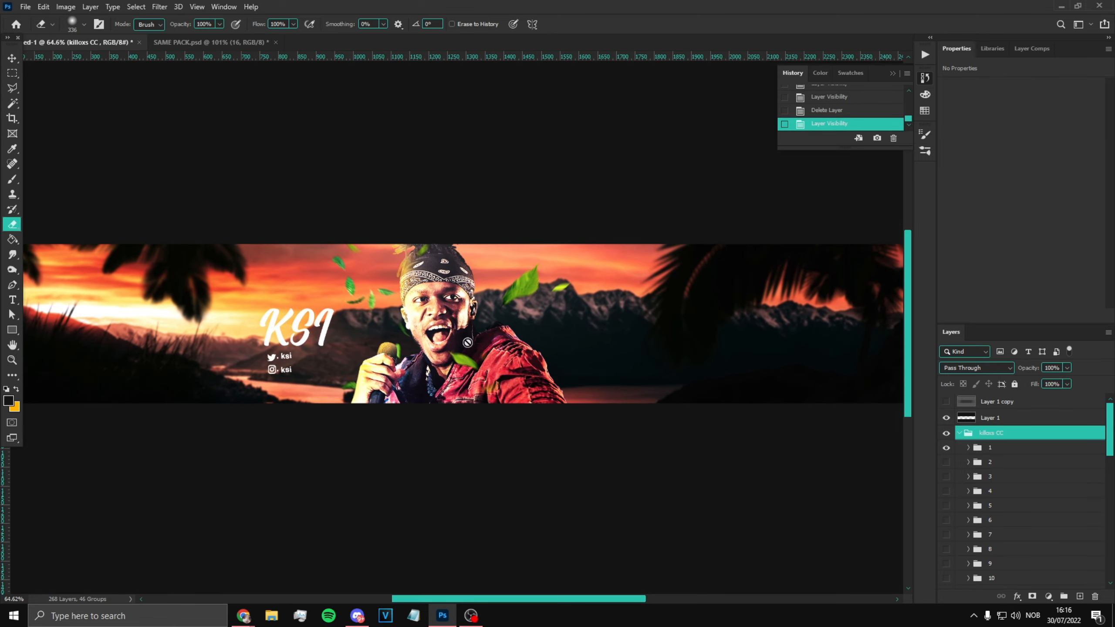
pyautogui.click(945, 450)
pyautogui.click(945, 450)
pyautogui.scroll(-2, 930, 446)
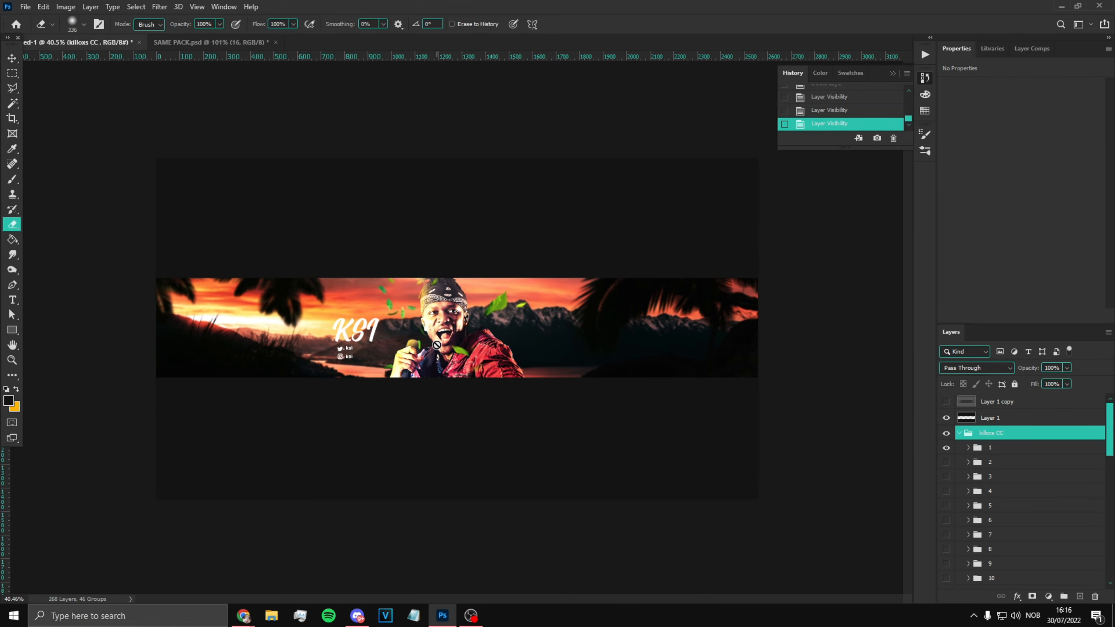
pyautogui.click(946, 462)
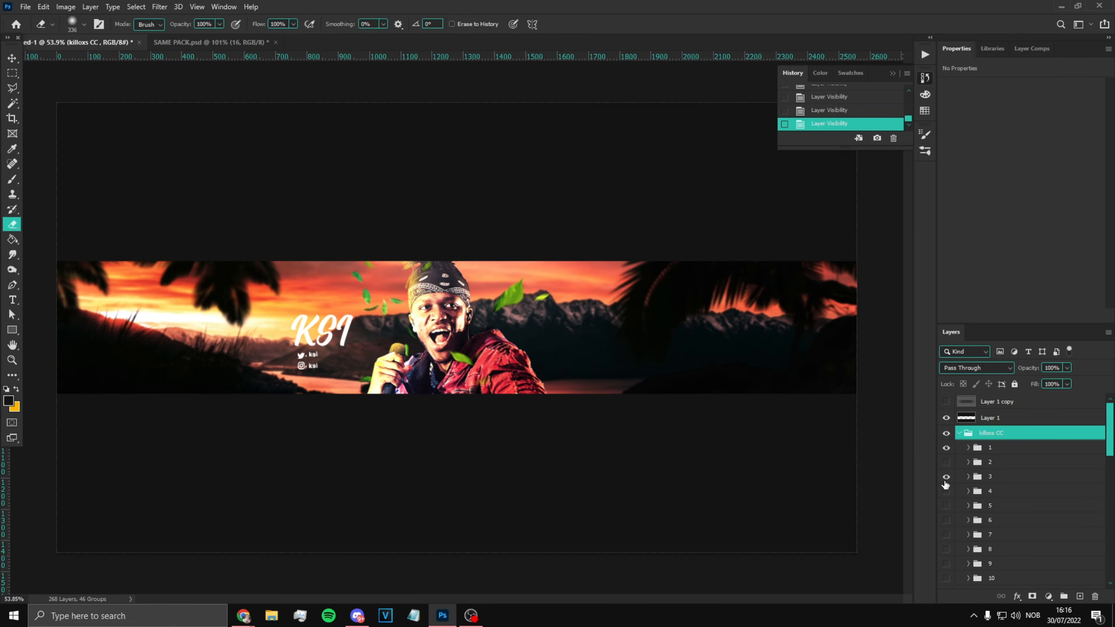
pyautogui.click(946, 476)
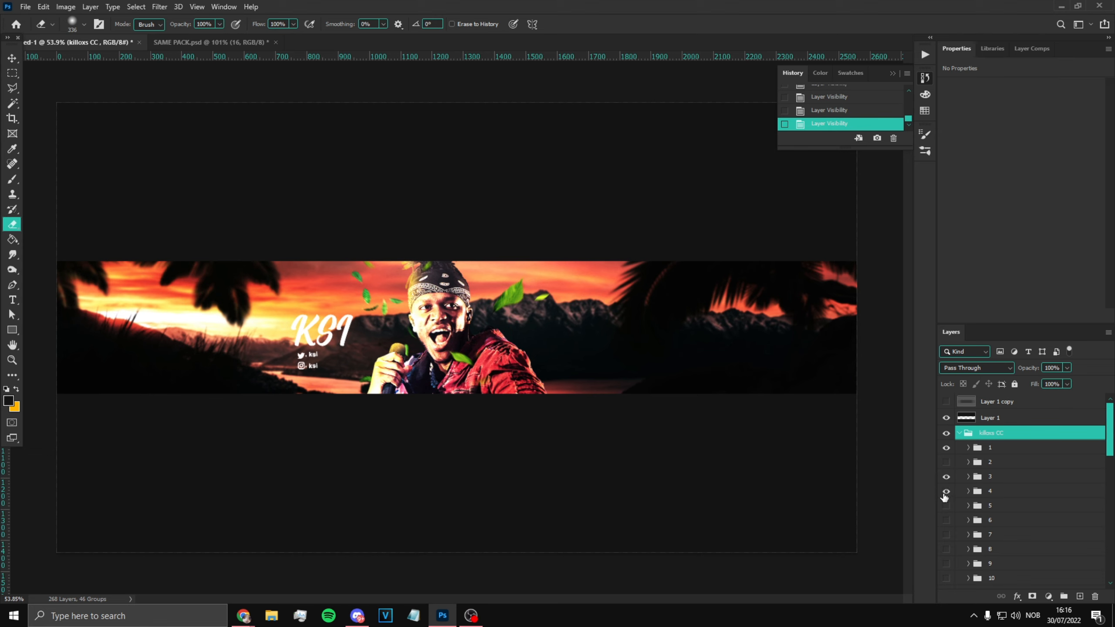
# Preview color groups 4, 5 and 7 on the banner one at a time, hiding each again.
pyautogui.click(945, 492)
pyautogui.click(946, 506)
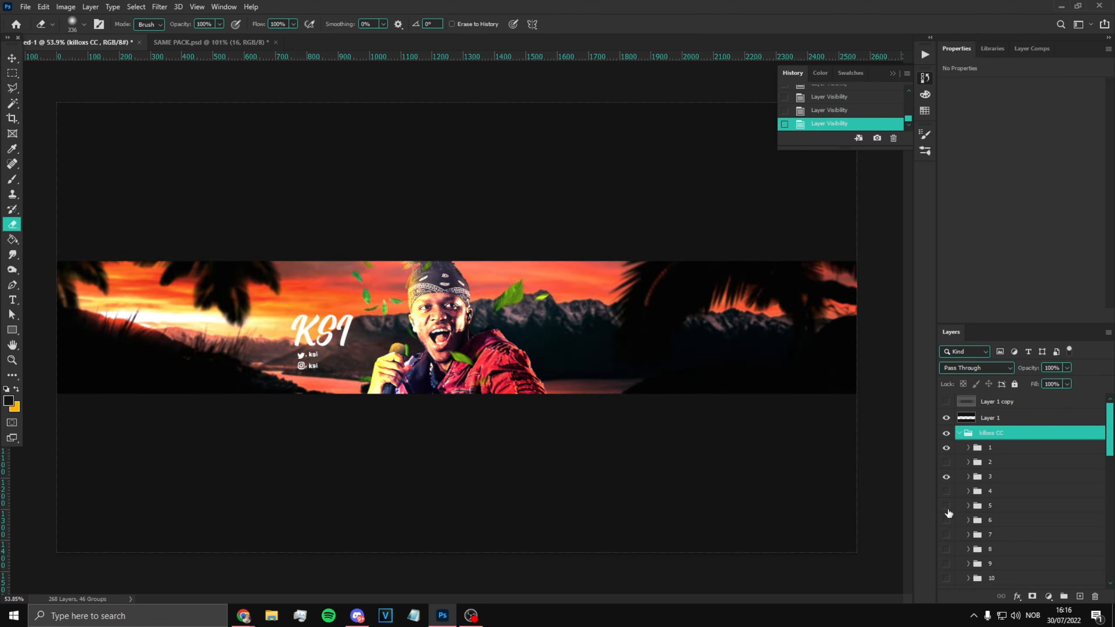
pyautogui.click(946, 535)
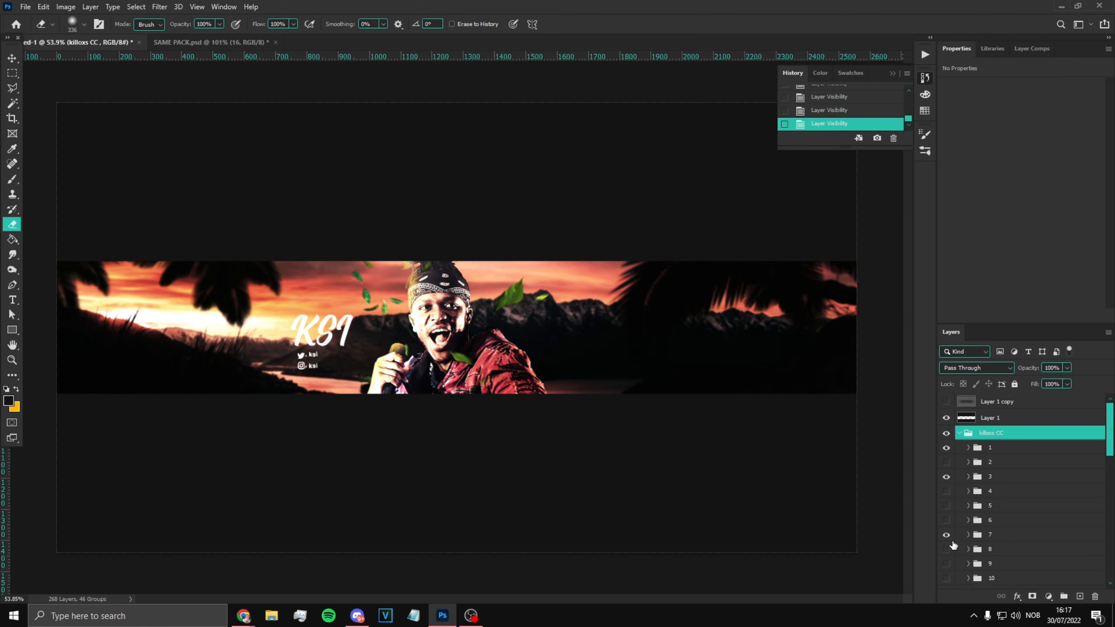
pyautogui.scroll(2, 621, 407)
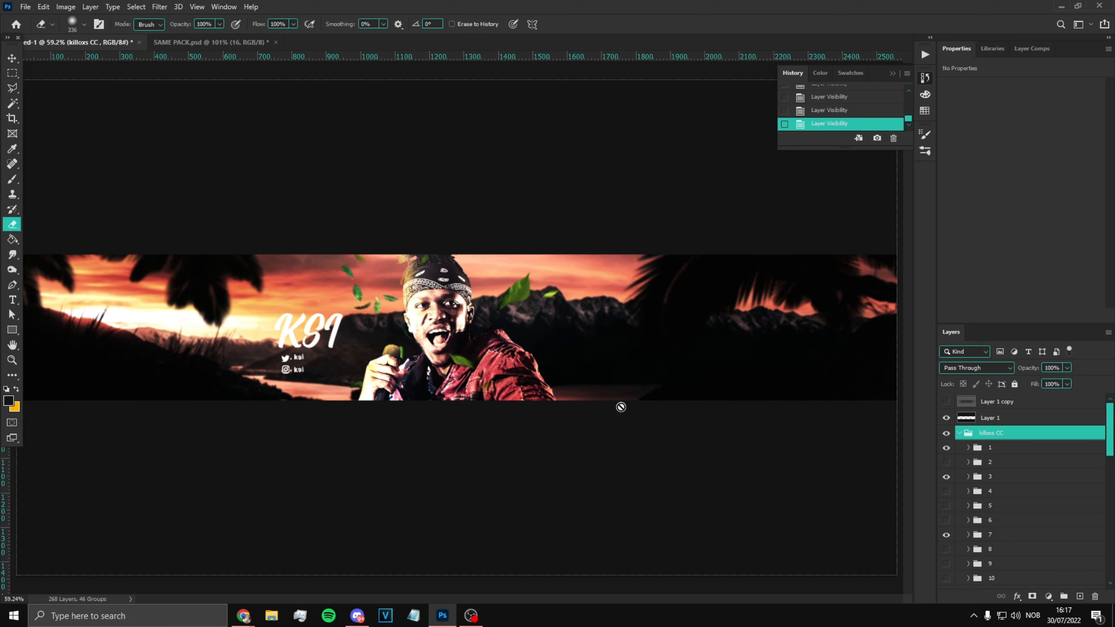
pyautogui.click(946, 535)
pyautogui.scroll(-2, 948, 525)
# Show color group 14 and reduce its opacity to 48%.
pyautogui.click(947, 539)
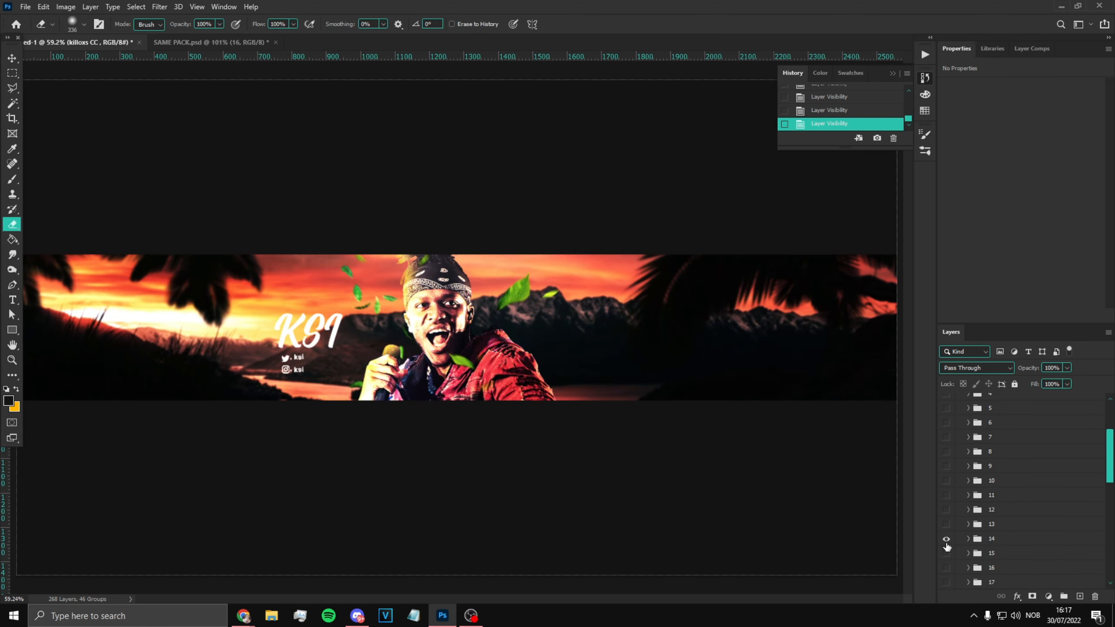
pyautogui.click(993, 539)
pyautogui.scroll(-1, 946, 510)
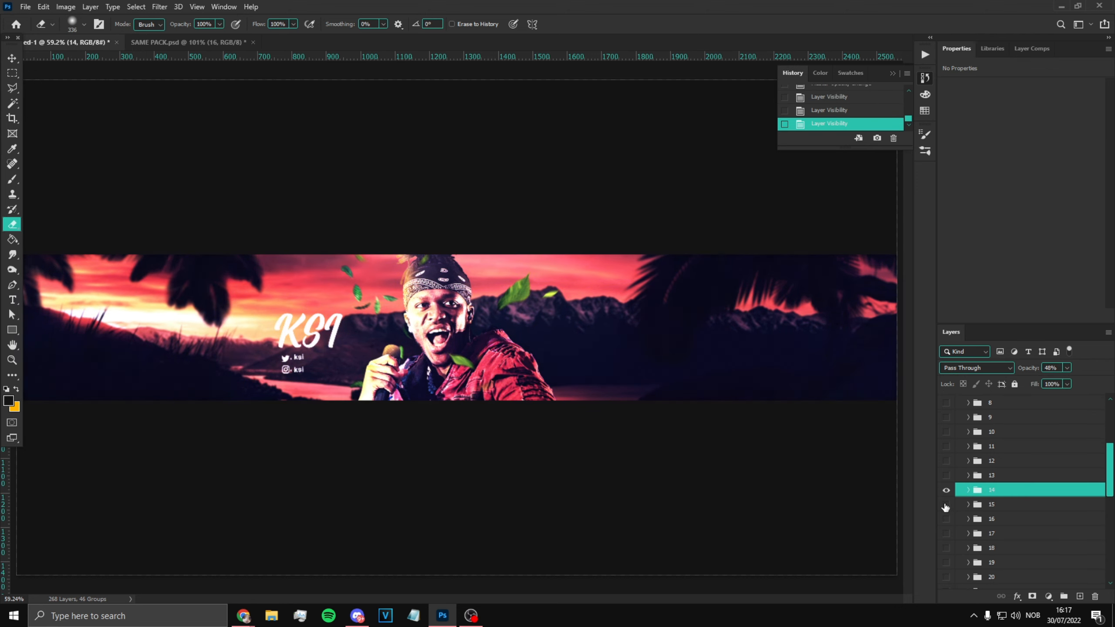
# Show color group 15, reduce its opacity to 30% and compare the banner with and without it.
pyautogui.click(946, 507)
pyautogui.click(1021, 507)
pyautogui.moveTo(1066, 368)
pyautogui.mouseDown()
pyautogui.moveTo(1020, 381)
pyautogui.moveTo(1064, 387)
pyautogui.mouseUp()
pyautogui.click(947, 506)
pyautogui.click(947, 506)
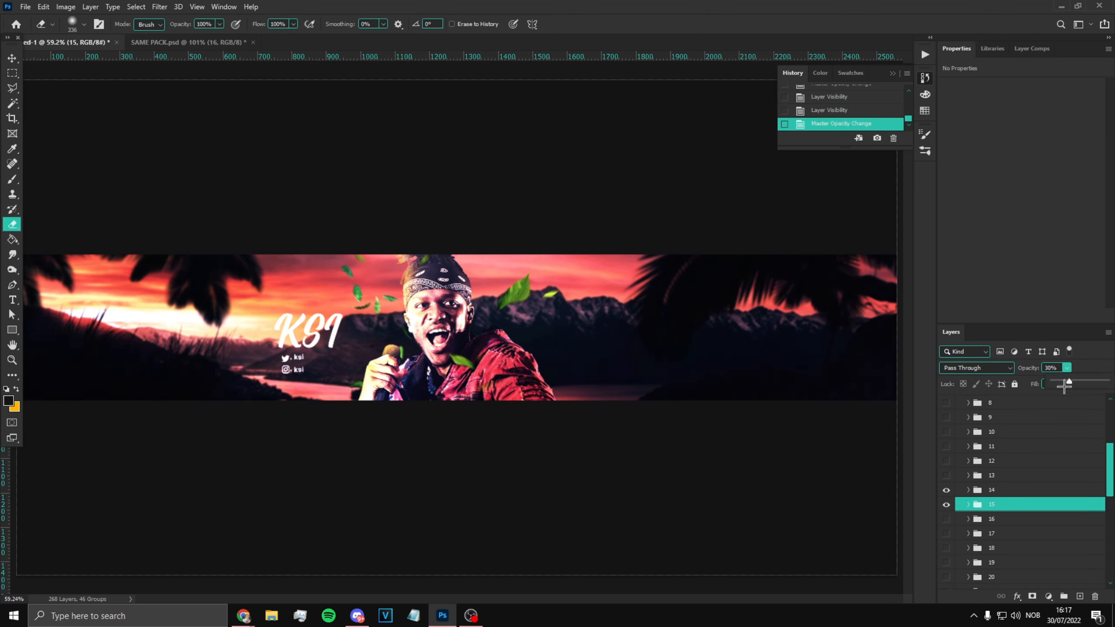
pyautogui.click(947, 507)
pyautogui.click(947, 506)
# Preview color groups 16, 17 and 21 without keeping them, and make group 20 visible.
pyautogui.scroll(-1, 947, 508)
pyautogui.click(946, 472)
pyautogui.click(946, 471)
pyautogui.click(947, 486)
pyautogui.click(947, 487)
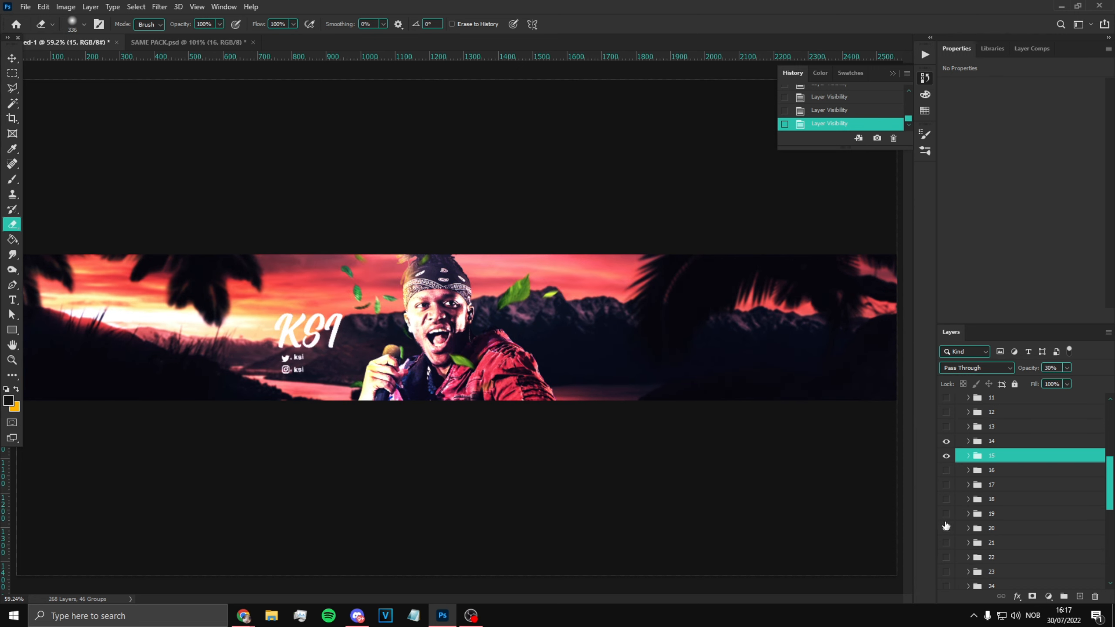
pyautogui.click(945, 522)
pyautogui.click(946, 524)
pyautogui.scroll(-1, 946, 522)
pyautogui.click(947, 511)
pyautogui.click(947, 511)
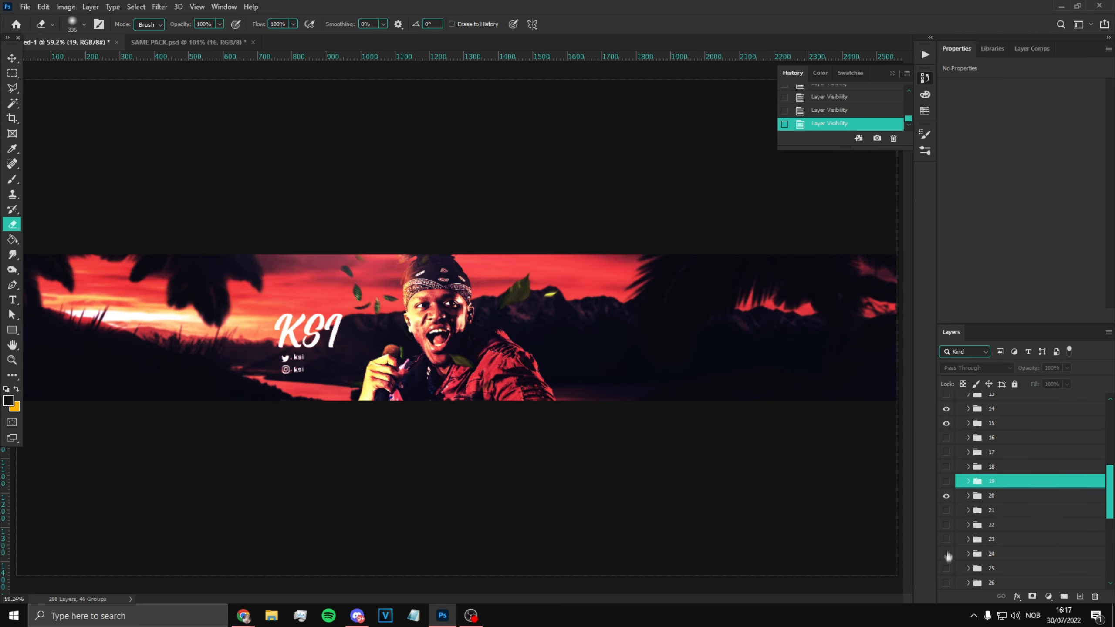
# Preview the color groups from 24 to 36 on the banner one at a time, hiding each again.
pyautogui.click(948, 556)
pyautogui.scroll(-4, 949, 527)
pyautogui.click(947, 506)
pyautogui.click(947, 508)
pyautogui.scroll(-1, 948, 507)
pyautogui.click(947, 504)
pyautogui.click(947, 504)
pyautogui.click(946, 546)
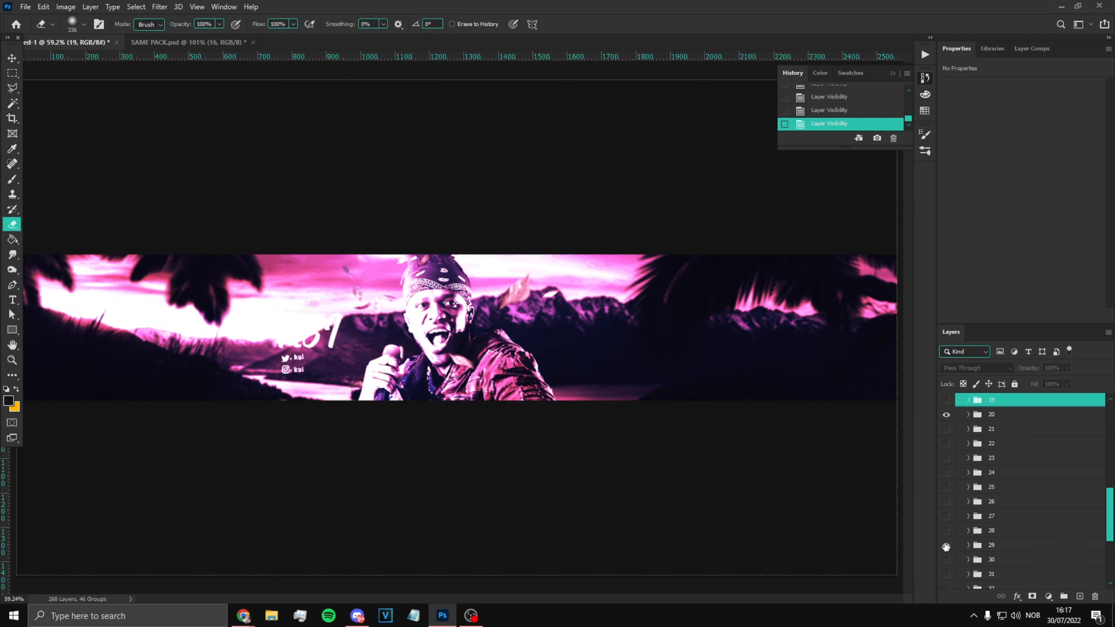
pyautogui.click(946, 546)
pyautogui.click(945, 560)
pyautogui.scroll(-4, 946, 554)
pyautogui.click(946, 495)
pyautogui.click(946, 511)
pyautogui.click(946, 511)
pyautogui.click(948, 523)
pyautogui.doubleClick(947, 524)
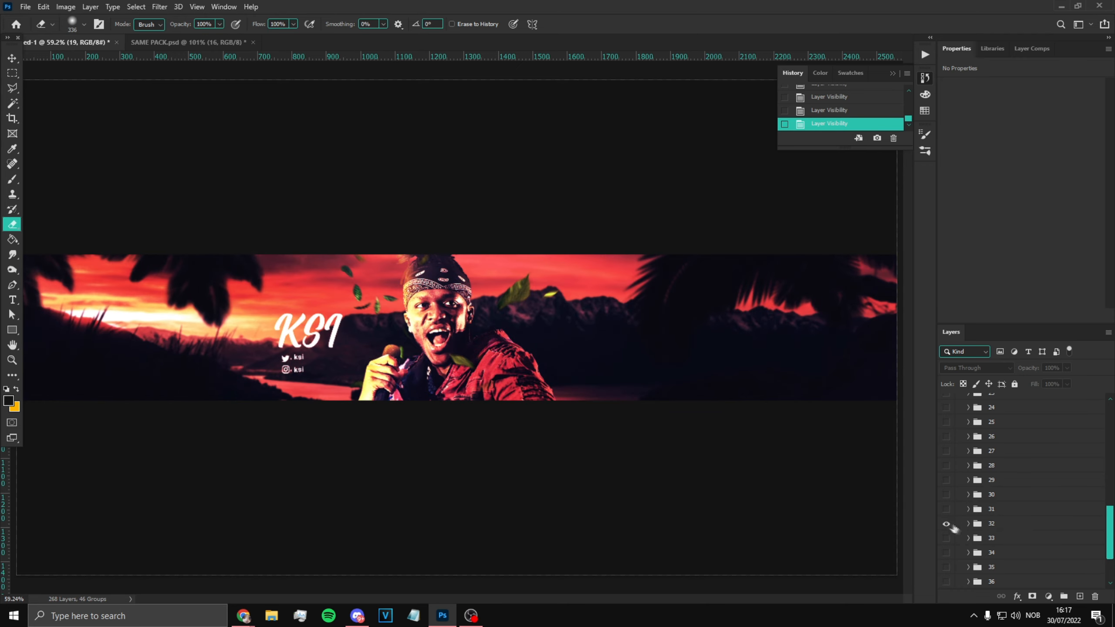
pyautogui.click(946, 524)
pyautogui.click(946, 509)
pyautogui.scroll(-4, 948, 515)
pyautogui.click(947, 518)
pyautogui.click(946, 518)
# Show the killoxs group at the end of the color groups and compare the banner with and without it.
pyautogui.click(947, 561)
pyautogui.click(1014, 563)
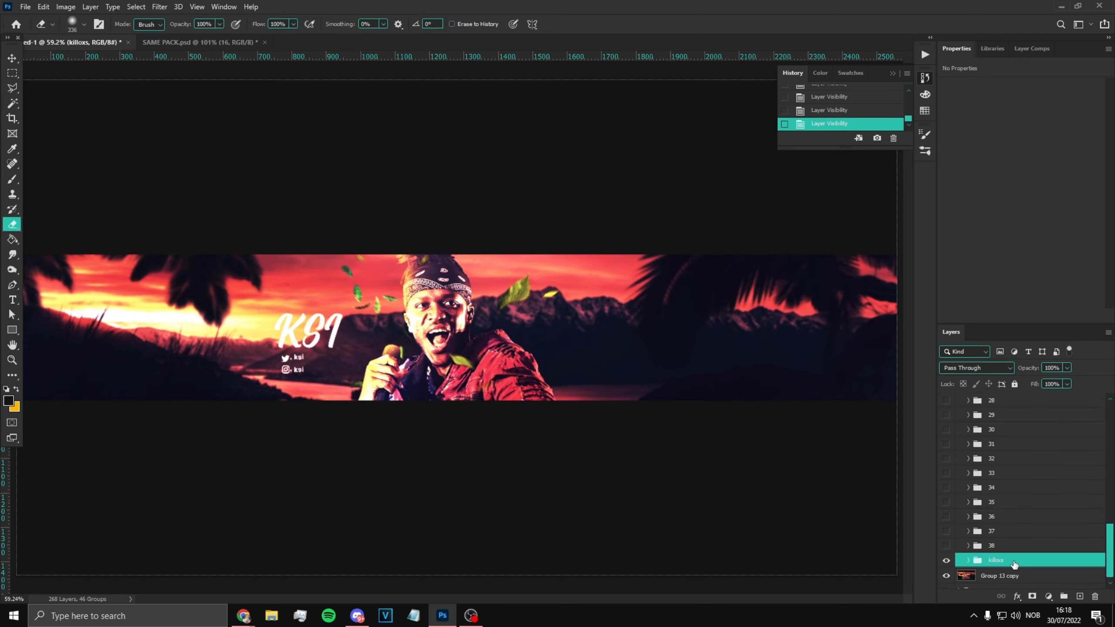
pyautogui.click(947, 561)
pyautogui.click(947, 561)
pyautogui.click(947, 561)
pyautogui.click(948, 562)
pyautogui.scroll(-1, 513, 408)
pyautogui.scroll(3, 395, 338)
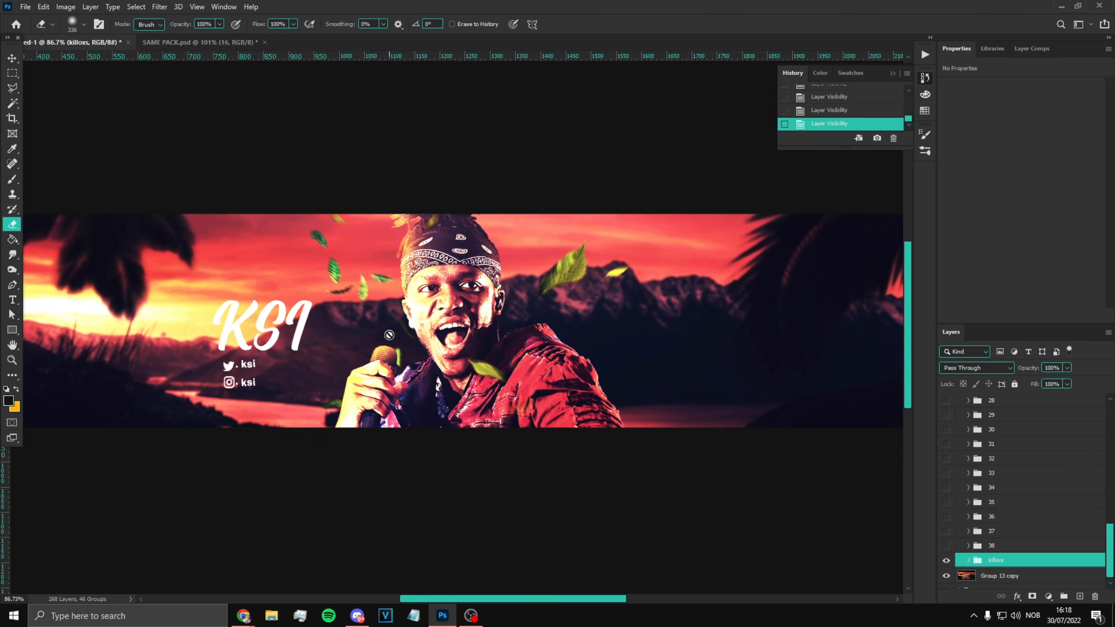
pyautogui.scroll(-3, 393, 337)
pyautogui.scroll(2, 417, 343)
# Lower the opacity of the killoxs group after comparing its effect once more.
pyautogui.click(944, 562)
pyautogui.click(945, 562)
pyautogui.click(1067, 368)
pyautogui.moveTo(1065, 380); pyautogui.dragTo(1030, 381)
# Delete the unused hidden color groups from killoxs CC, keeping groups 1, 3, 14, 15, 20 and killoxs.
pyautogui.click(1030, 543)
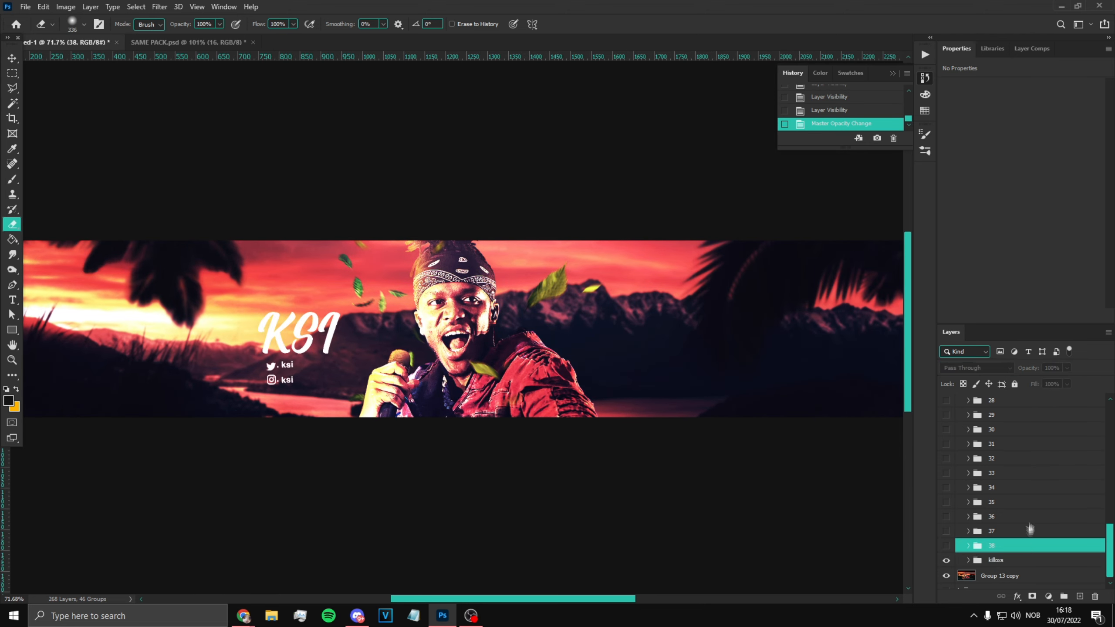
pyautogui.scroll(10, 1023, 510)
pyautogui.keyDown('shift'); pyautogui.click(1010, 483); pyautogui.keyUp('shift')
pyautogui.scroll(-7, 1018, 510)
pyautogui.press('Delete')
pyautogui.press('Delete')
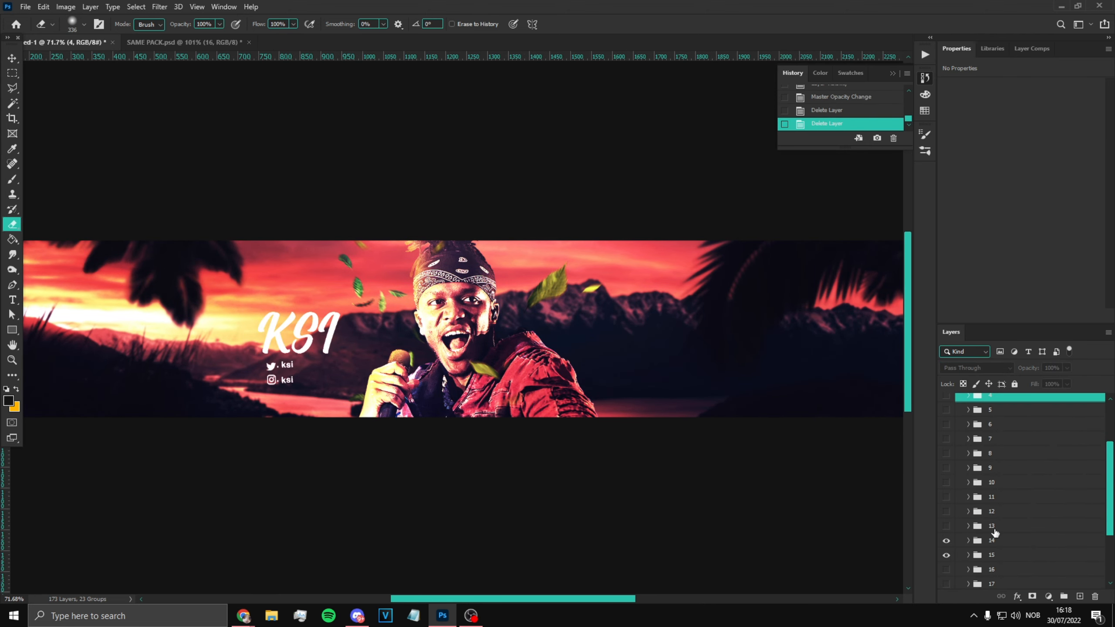
# Compare the banner with color groups 1 and 14 off and on, and fit the whole canvas on screen.
pyautogui.click(946, 448)
pyautogui.click(947, 448)
pyautogui.click(947, 476)
pyautogui.click(947, 476)
pyautogui.scroll(-3, 617, 368)
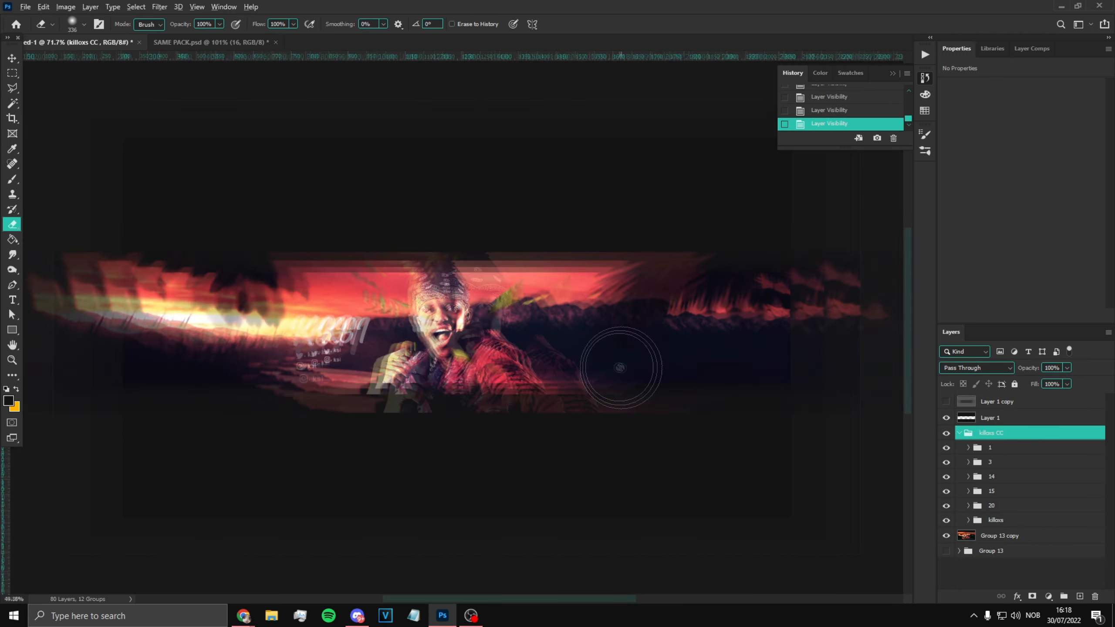
pyautogui.click(12, 360)
pyautogui.rightClick(431, 322)
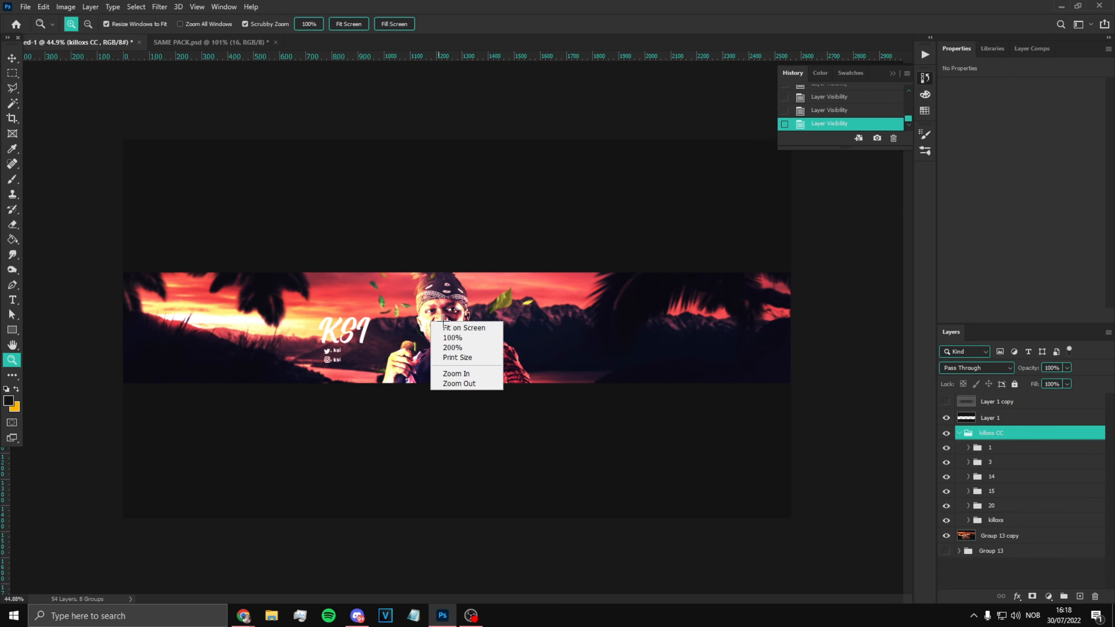
pyautogui.click(475, 328)
# Merge a duplicate of the Group 13 copy layer with the killoxs CC group and hide Group 13 copy.
pyautogui.click(959, 433)
pyautogui.click(1007, 457)
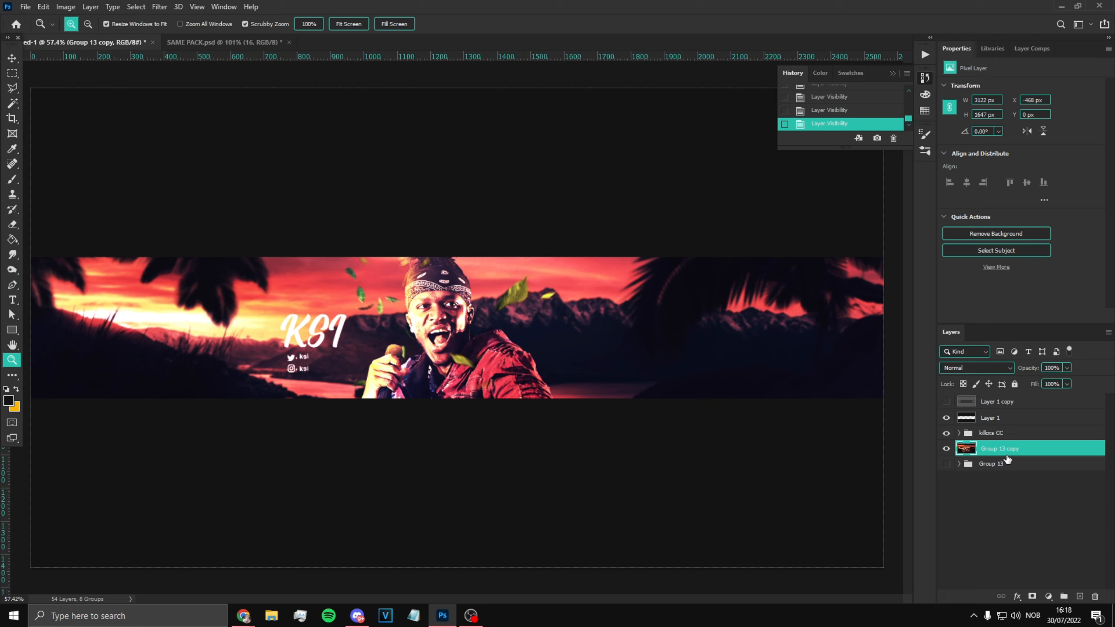
pyautogui.hotkey('ctrl', 'j')
pyautogui.keyDown('ctrl'); pyautogui.click(1001, 433); pyautogui.keyUp('ctrl')
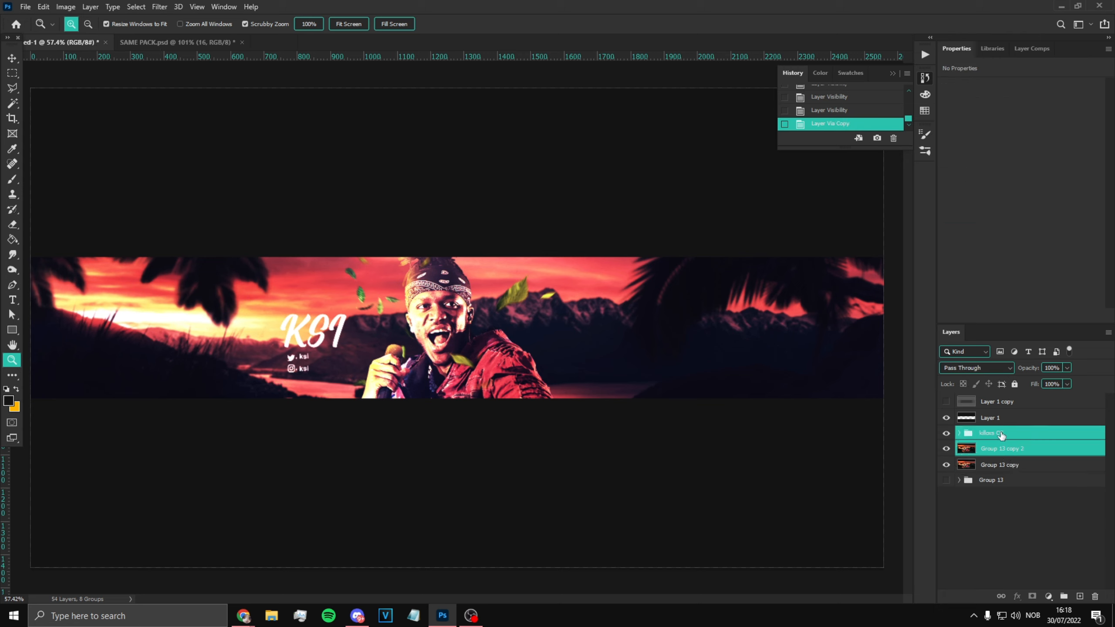
pyautogui.click(992, 447)
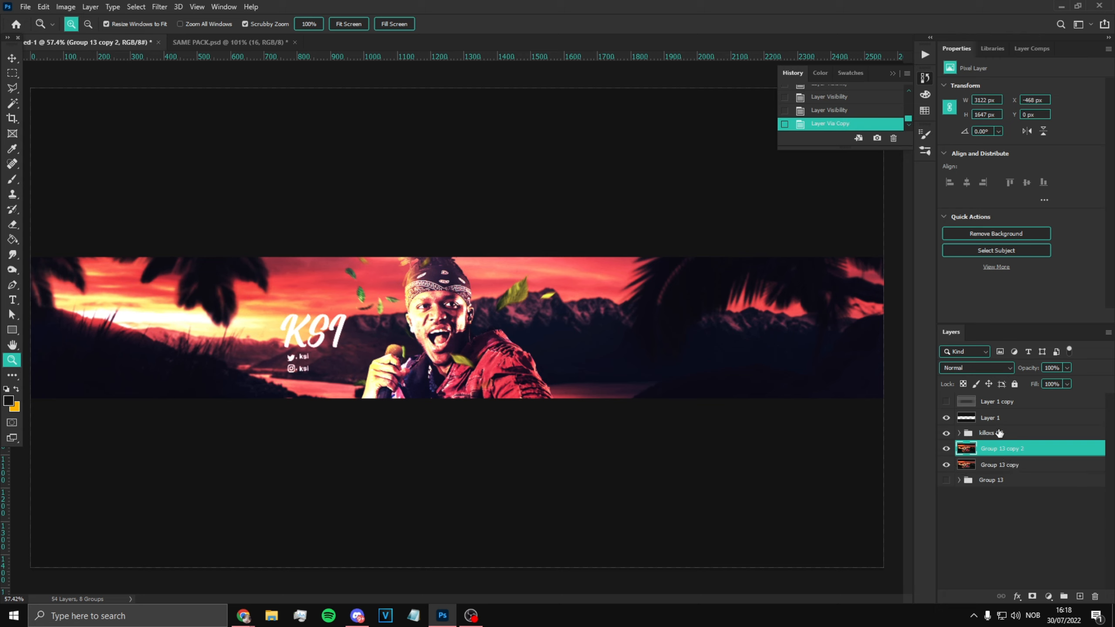
pyautogui.keyDown('ctrl'); pyautogui.click(998, 434); pyautogui.keyUp('ctrl')
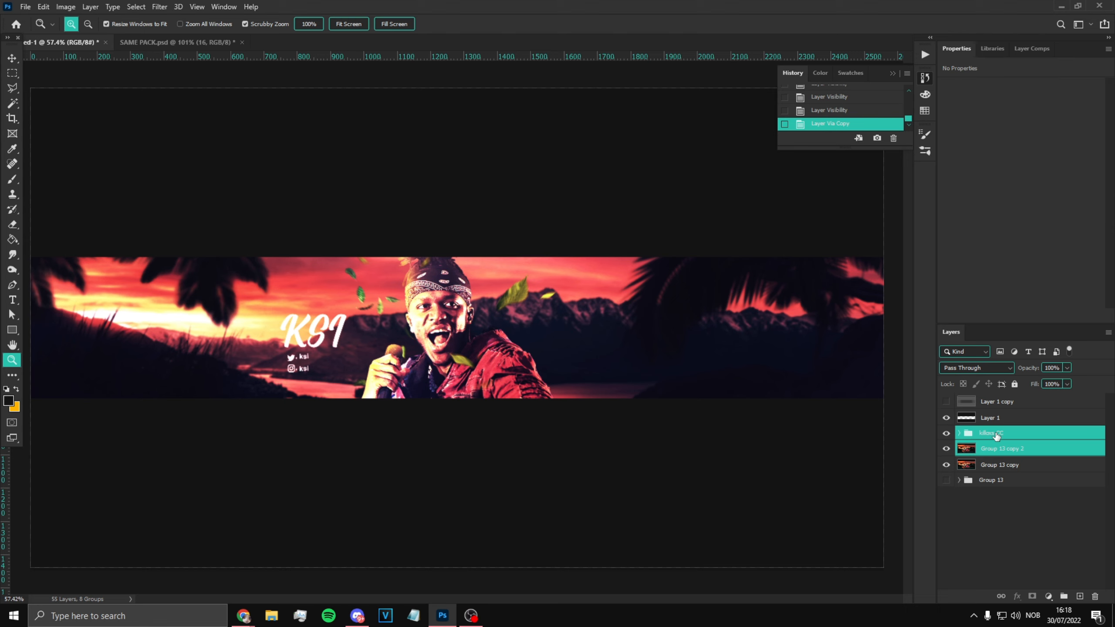
pyautogui.hotkey('ctrl', 'e')
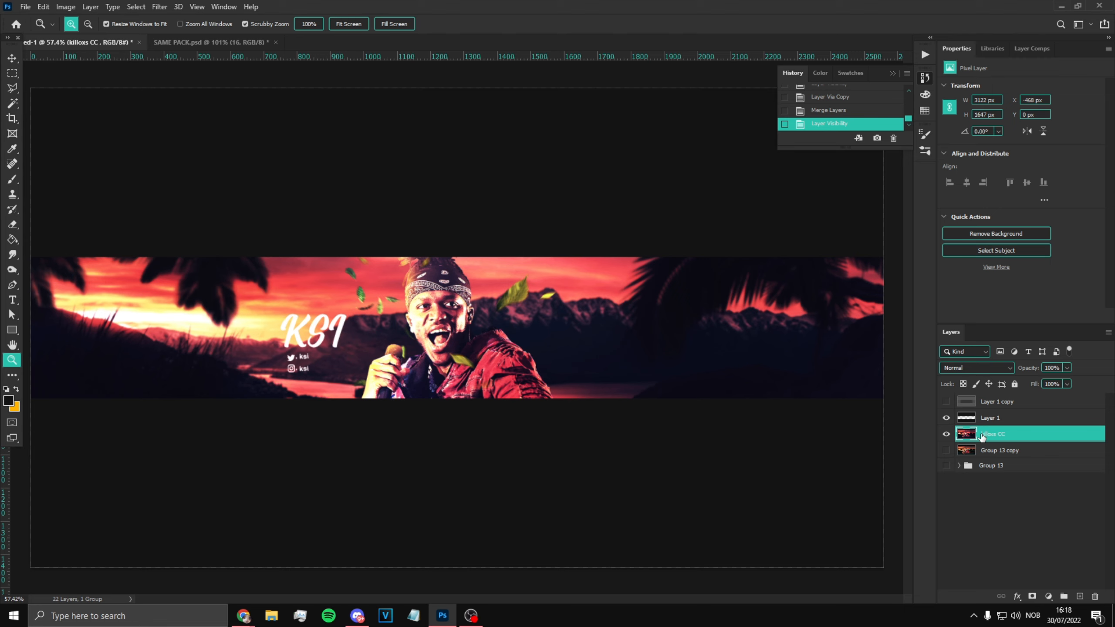
# Open the merged killoxs CC layer in the Camera Raw Filter and frame the portrait and KSI text in the preview.
pyautogui.scroll(-2, 432, 350)
pyautogui.scroll(3, 395, 351)
pyautogui.scroll(-3, 372, 351)
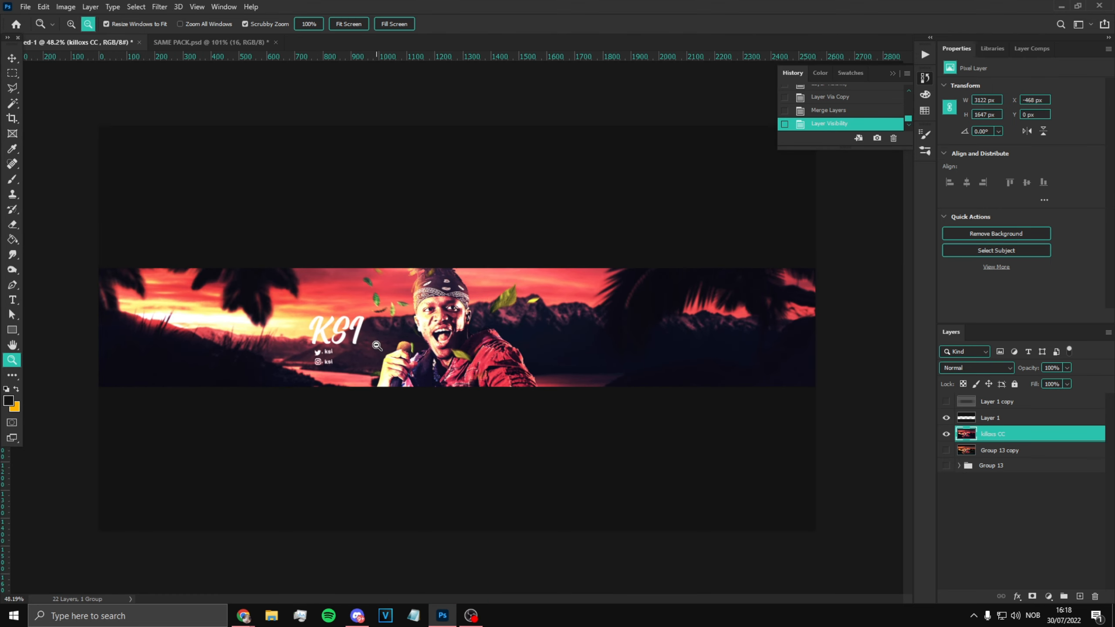
pyautogui.scroll(4, 453, 361)
pyautogui.click(159, 7)
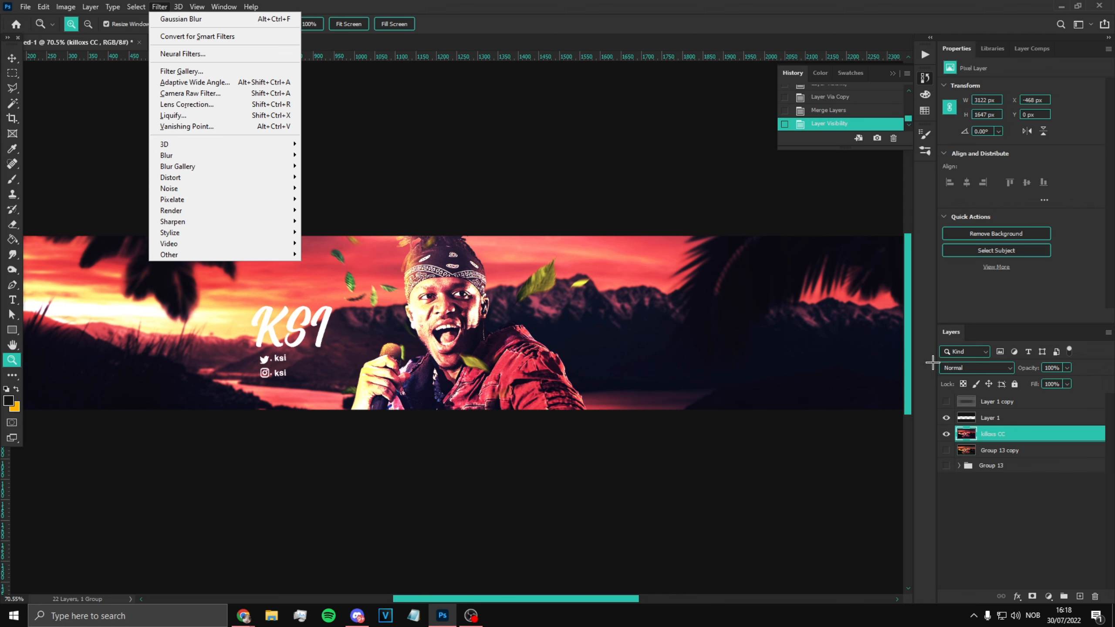
pyautogui.click(227, 93)
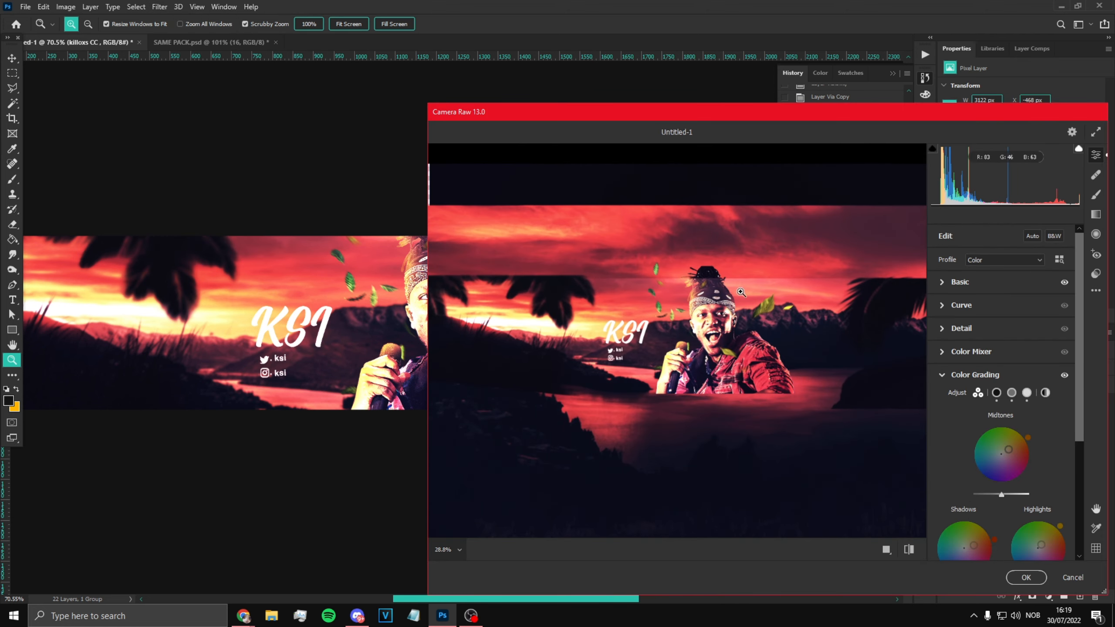
pyautogui.rightClick(742, 290)
pyautogui.click(796, 214)
pyautogui.moveTo(598, 112); pyautogui.dragTo(341, 90)
pyautogui.scroll(10, 517, 321)
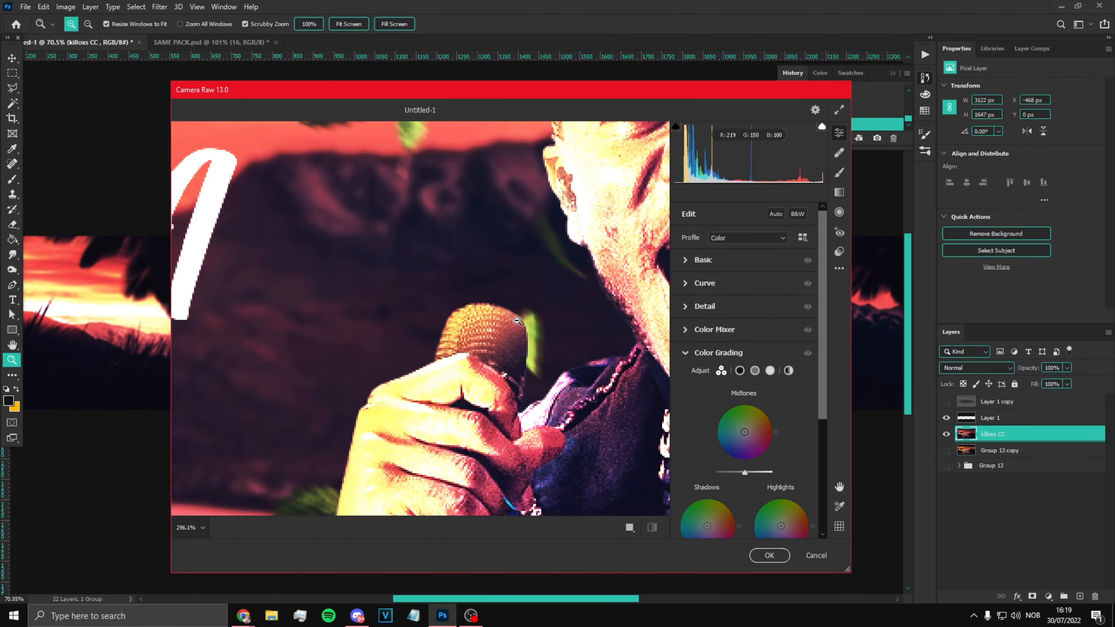
pyautogui.rightClick(543, 309)
pyautogui.click(625, 237)
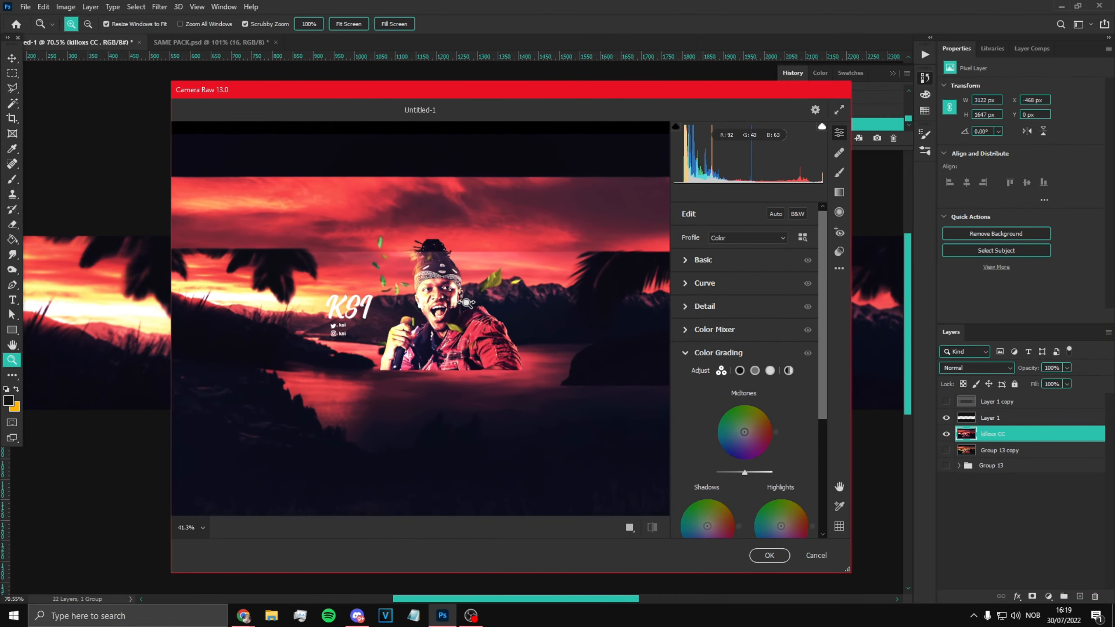
pyautogui.moveTo(465, 303); pyautogui.dragTo(490, 304)
# Set Temperature +10, Exposure +0.20, Contrast +7, Highlights +4, Shadows -17, Whites -100, Blacks -13 and Texture +21, and raise Clarity slightly.
pyautogui.moveTo(756, 335); pyautogui.dragTo(731, 406)
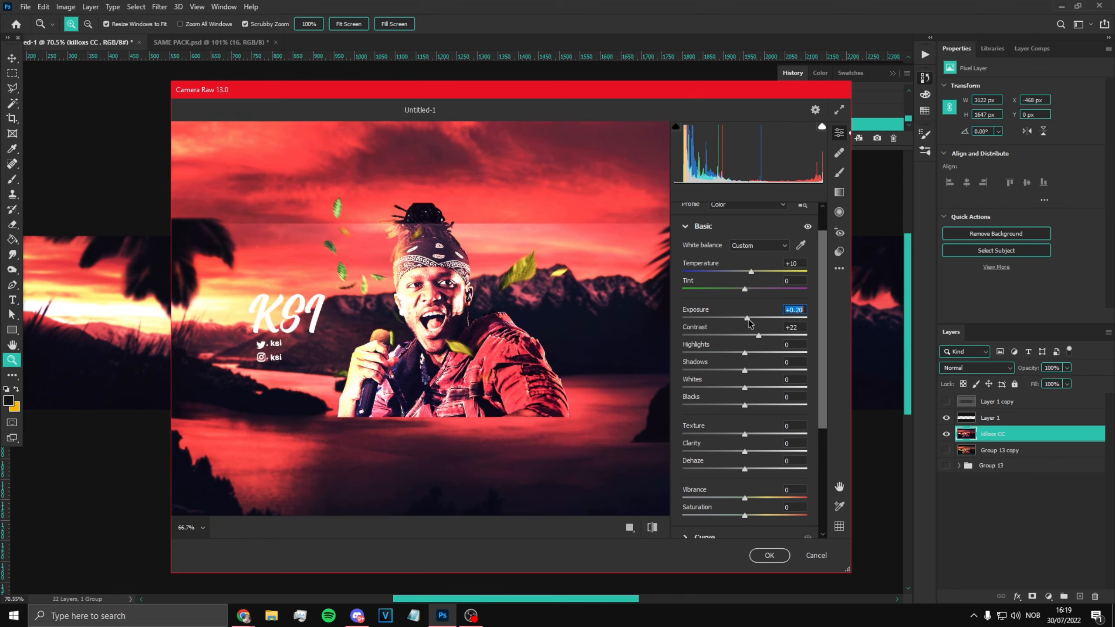
pyautogui.moveTo(744, 435)
pyautogui.mouseDown()
pyautogui.moveTo(806, 435)
pyautogui.moveTo(757, 437)
pyautogui.mouseUp()
pyautogui.moveTo(745, 452); pyautogui.dragTo(750, 458)
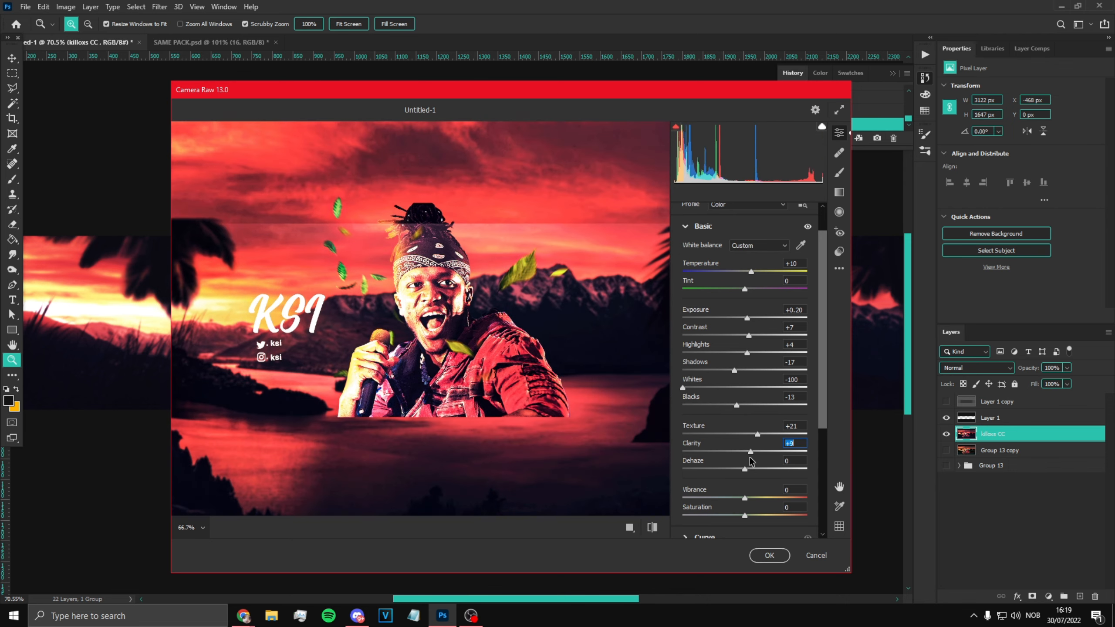
# Use Color Grading to tint the midtones and highlights slightly toward yellow and the shadows slightly toward orange.
pyautogui.scroll(-3, 743, 495)
pyautogui.click(716, 456)
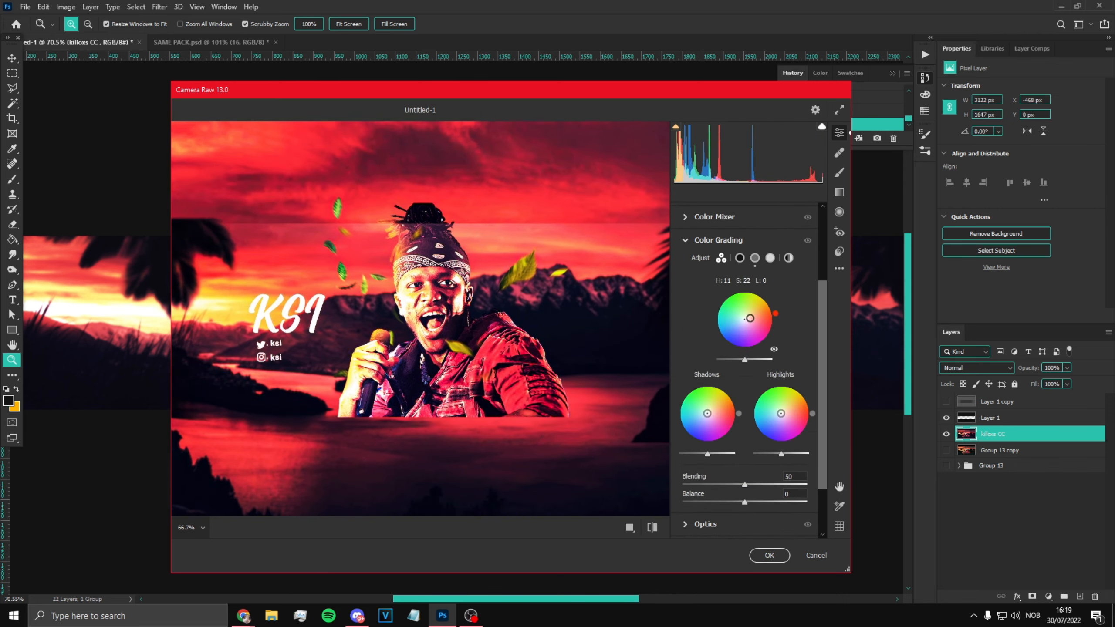
pyautogui.moveTo(759, 311)
pyautogui.mouseDown()
pyautogui.moveTo(725, 332)
pyautogui.moveTo(749, 320)
pyautogui.mouseUp()
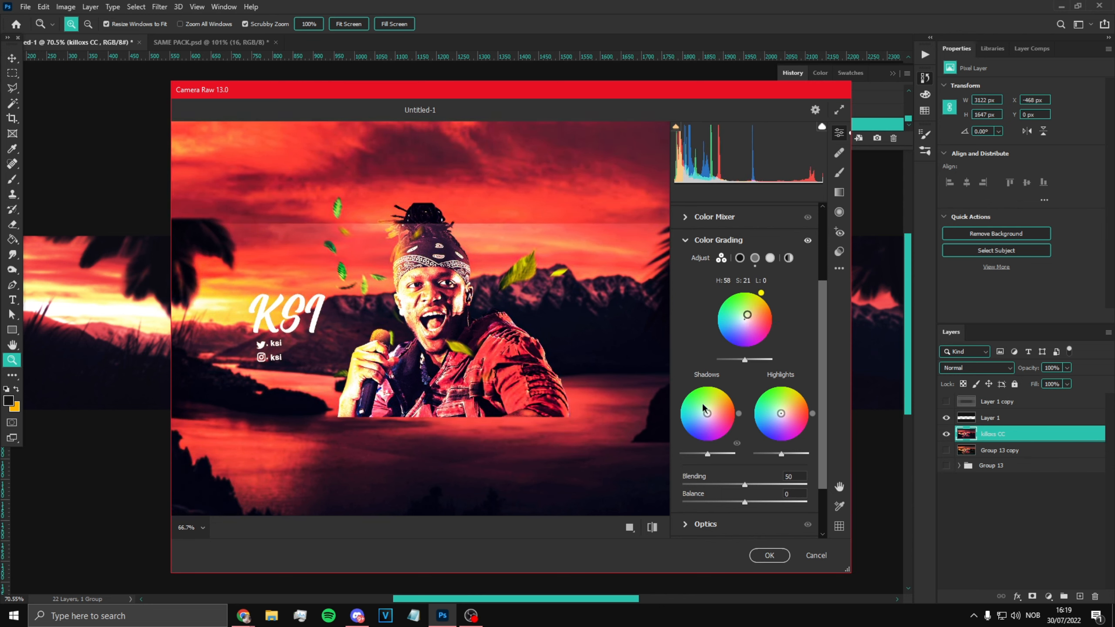
pyautogui.moveTo(703, 407); pyautogui.dragTo(708, 413)
pyautogui.moveTo(781, 414); pyautogui.dragTo(785, 407)
pyautogui.moveTo(746, 315); pyautogui.dragTo(743, 319)
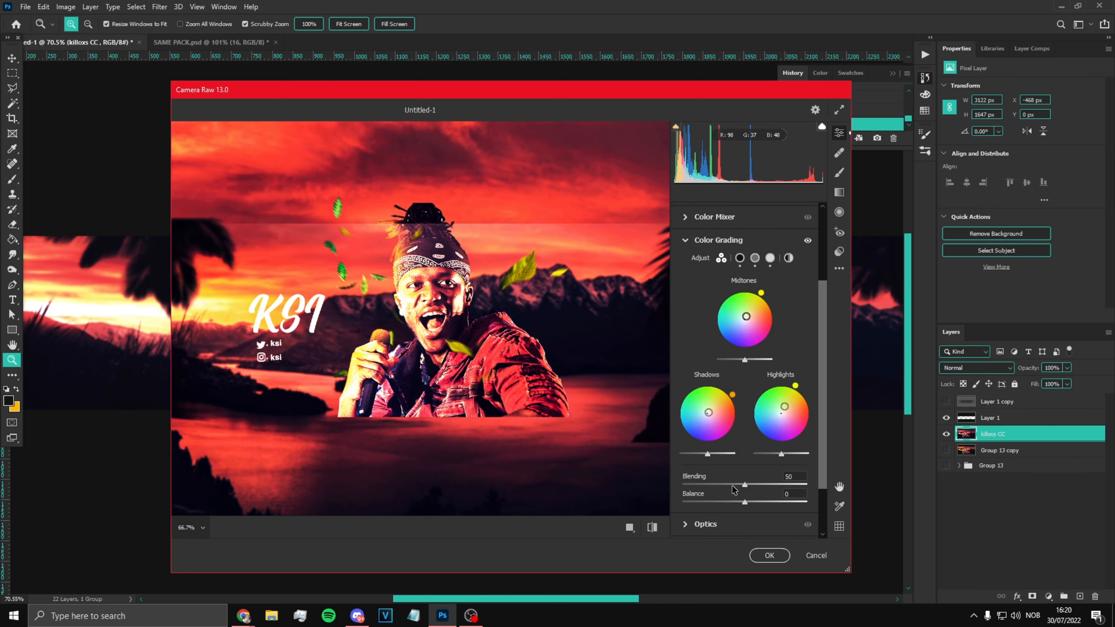
# Apply the Camera Raw grading to the killoxs CC layer and compare the banner with and without it.
pyautogui.click(769, 555)
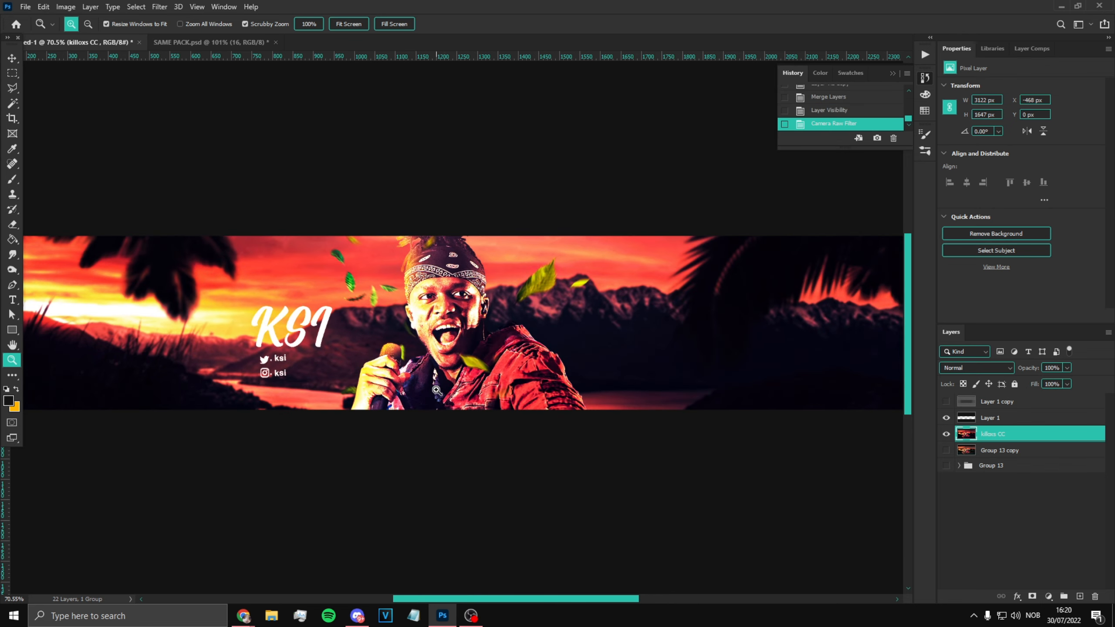
pyautogui.scroll(1, 436, 390)
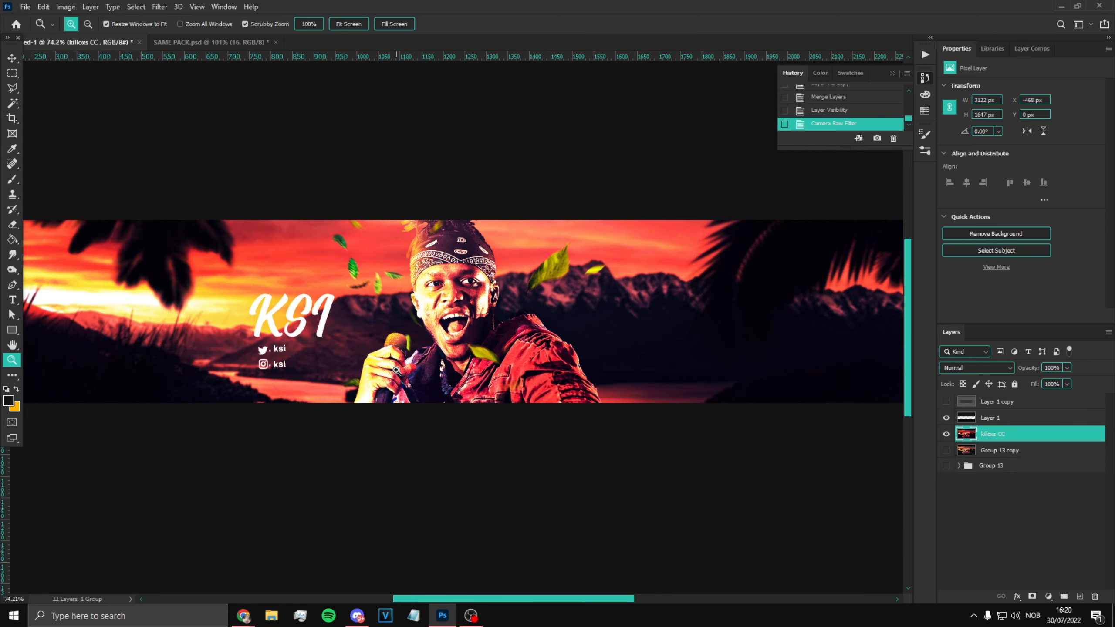
pyautogui.click(842, 109)
pyautogui.click(845, 124)
pyautogui.click(844, 110)
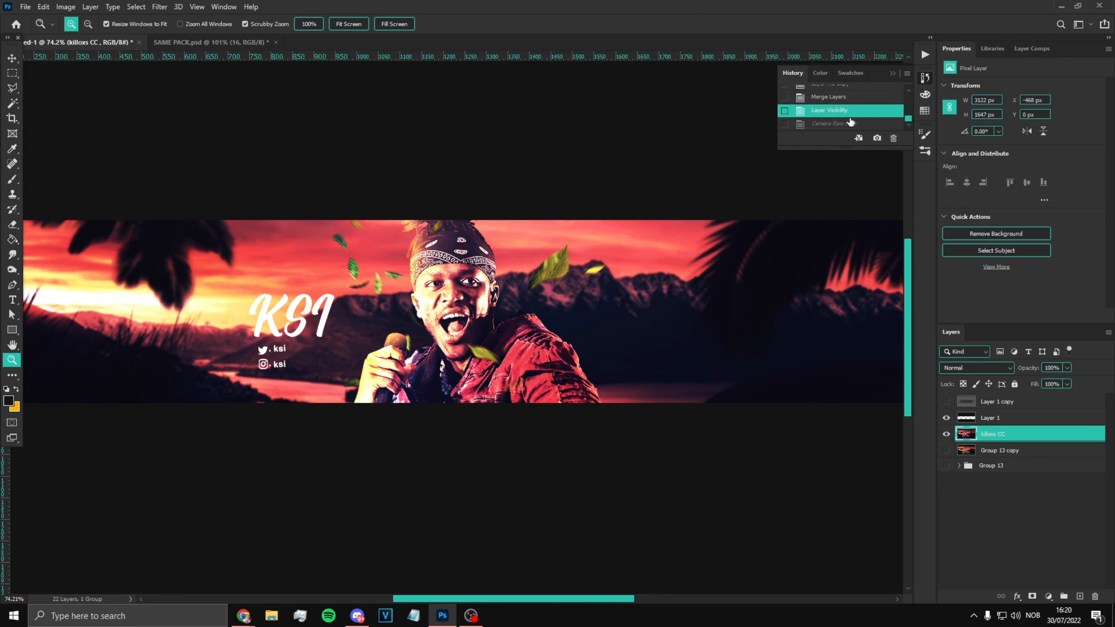
pyautogui.click(852, 124)
# Delete the Camera Raw Filter state from the document history.
pyautogui.scroll(-5, 872, 159)
pyautogui.click(893, 138)
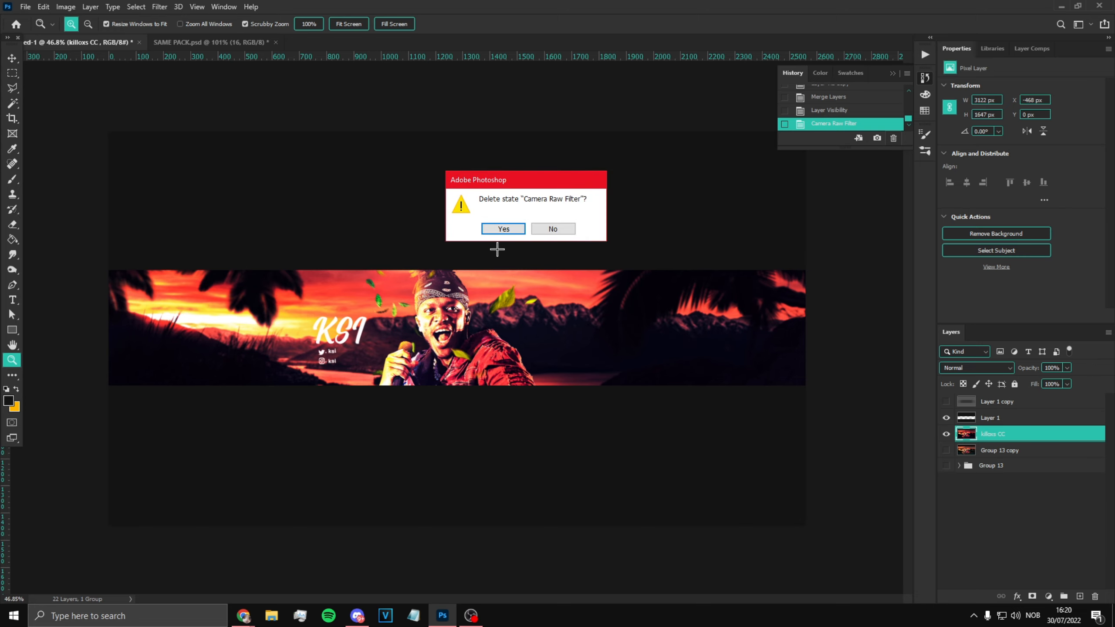
pyautogui.click(500, 226)
# Examine the banner's portrait, KSI text and social handles up close.
pyautogui.scroll(4, 439, 327)
pyautogui.rightClick(455, 335)
pyautogui.click(456, 335)
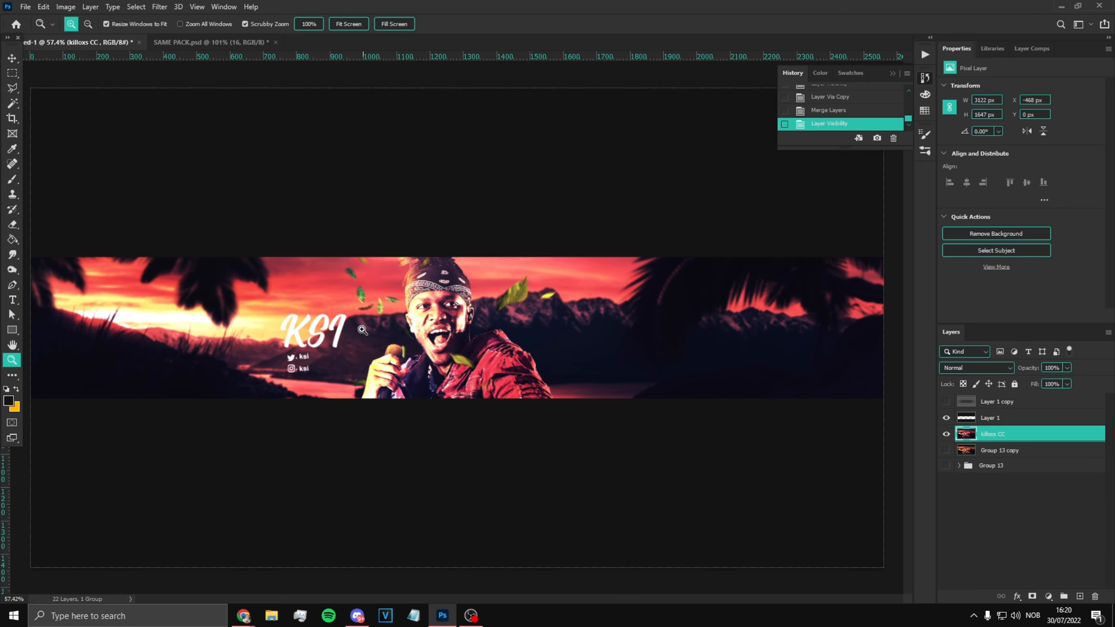
pyautogui.scroll(5, 219, 364)
pyautogui.rightClick(342, 361)
pyautogui.click(342, 360)
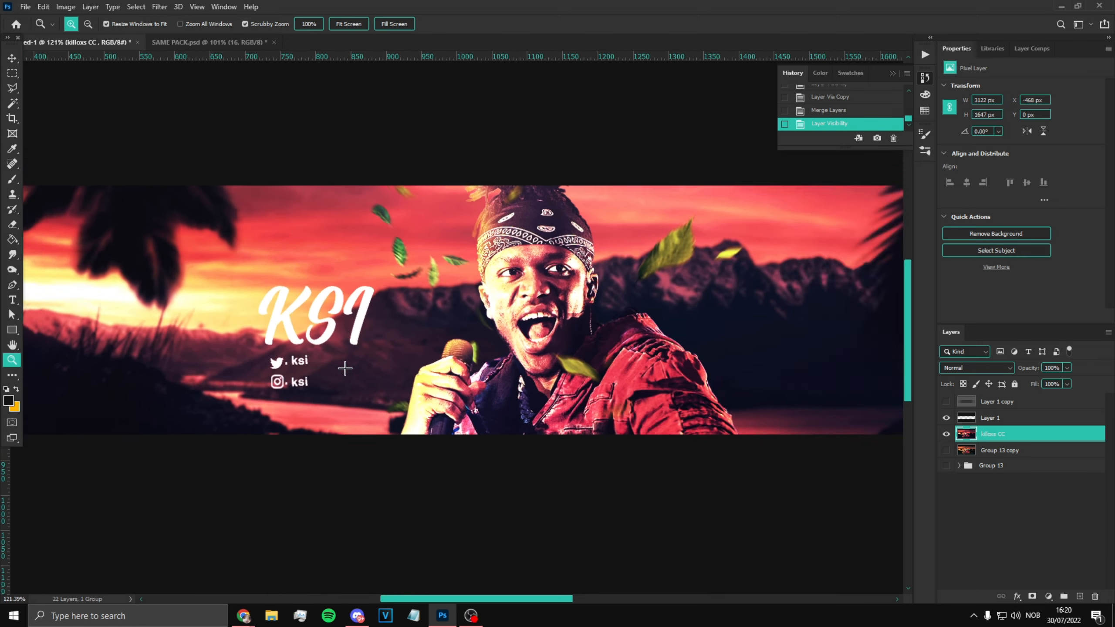
pyautogui.scroll(-6, 343, 366)
pyautogui.scroll(3, 415, 337)
pyautogui.rightClick(415, 336)
# Expand Group 13, duplicate its 62e538a085ef7 sunset layer and place the copy directly above Layer 1.
pyautogui.click(935, 439)
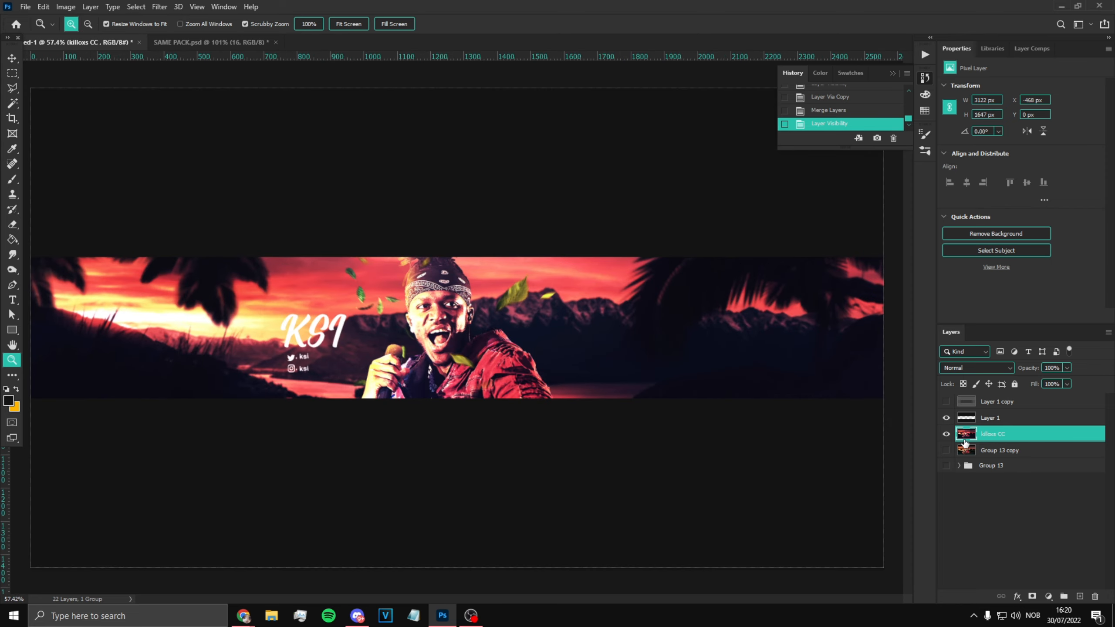
pyautogui.click(961, 467)
pyautogui.scroll(-3, 1021, 522)
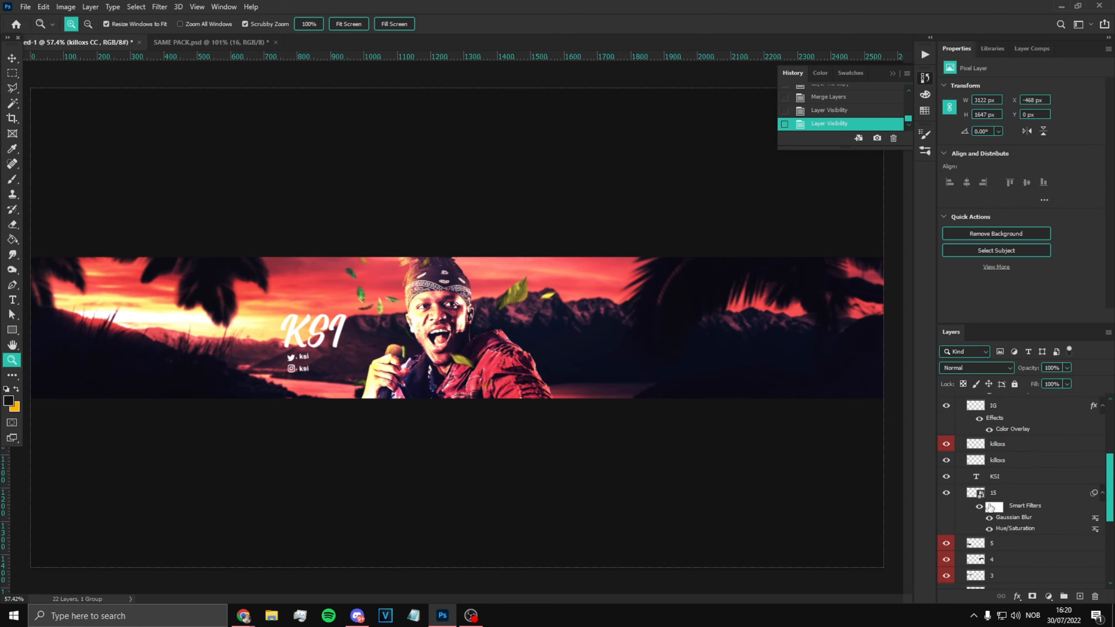
pyautogui.click(995, 542)
pyautogui.hotkey('ctrl', 'j')
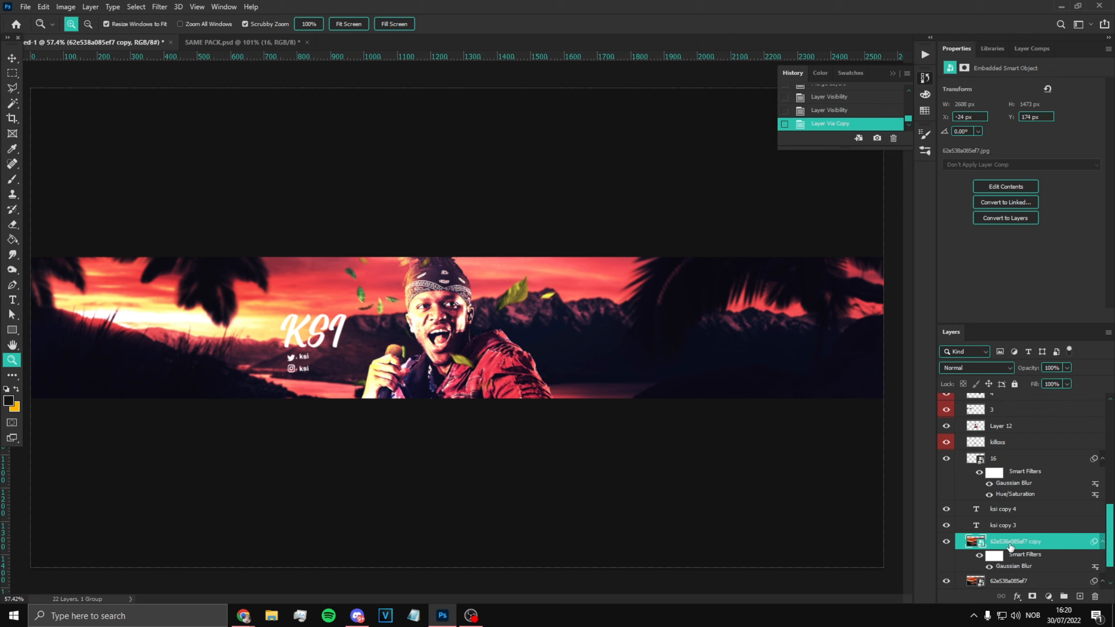
pyautogui.moveTo(995, 541); pyautogui.dragTo(1006, 415)
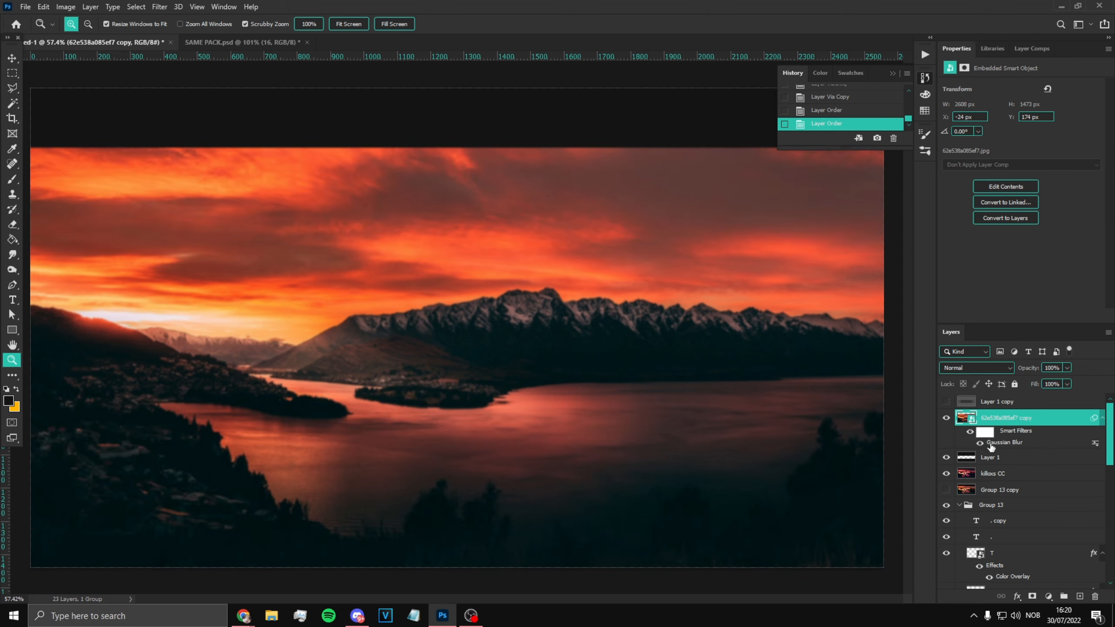
# Clip the sunset copy to Layer 1 and merge the two layers.
pyautogui.press('alt')
pyautogui.keyDown('alt'); pyautogui.click(1026, 448); pyautogui.keyUp('alt')
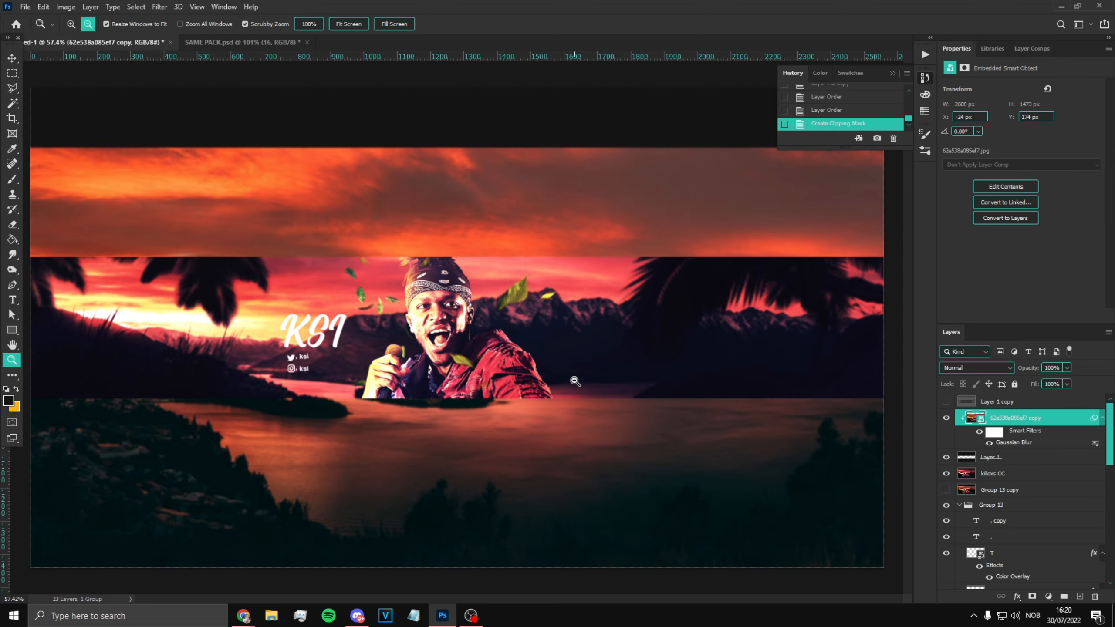
pyautogui.scroll(-2, 570, 382)
pyautogui.scroll(1, 562, 383)
pyautogui.rightClick(522, 390)
pyautogui.click(554, 395)
pyautogui.hotkey('ctrl', 'e')
# Apply a Gaussian Blur with a 9.6-pixel radius to the merged sunset areas above and below the banner strip.
pyautogui.click(161, 6)
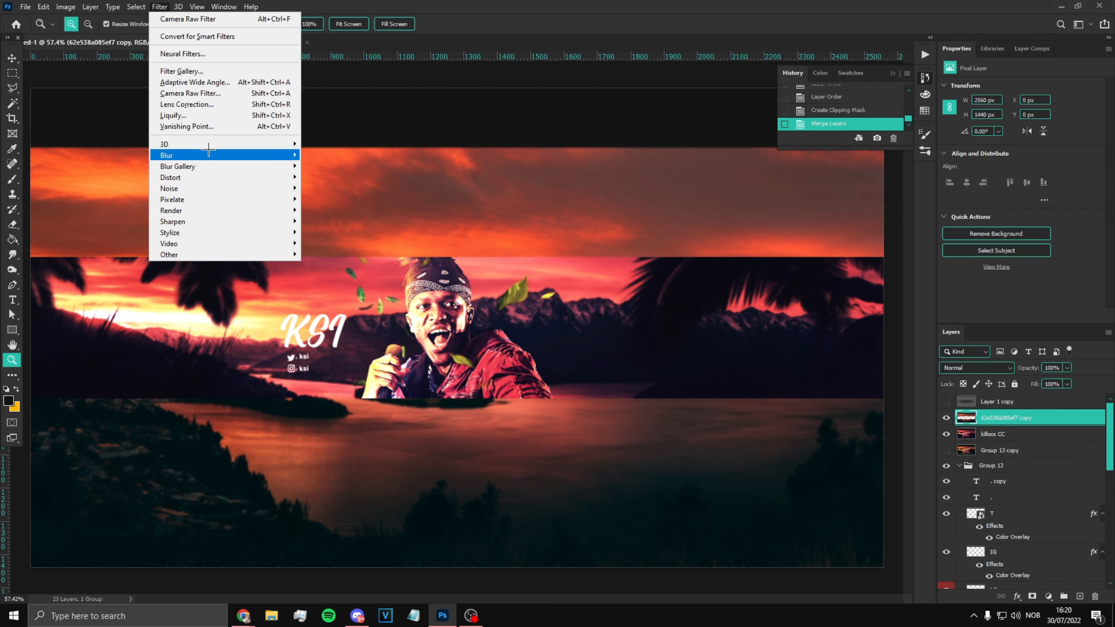
pyautogui.moveTo(187, 149)
pyautogui.click(329, 196)
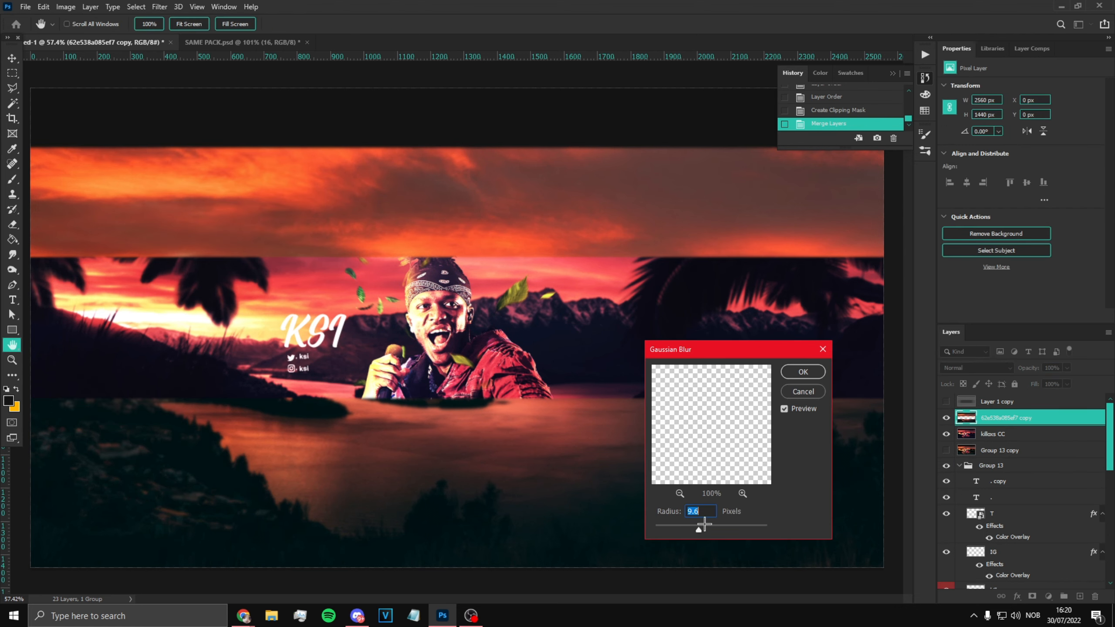
pyautogui.click(803, 371)
pyautogui.press('z')
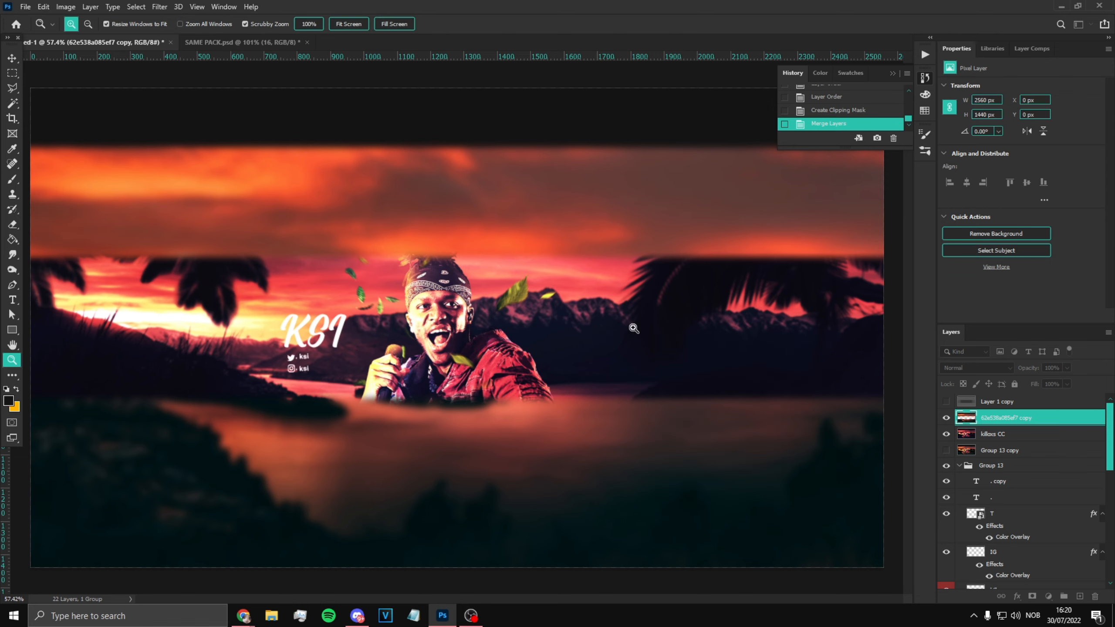
pyautogui.rightClick(415, 303)
pyautogui.click(473, 313)
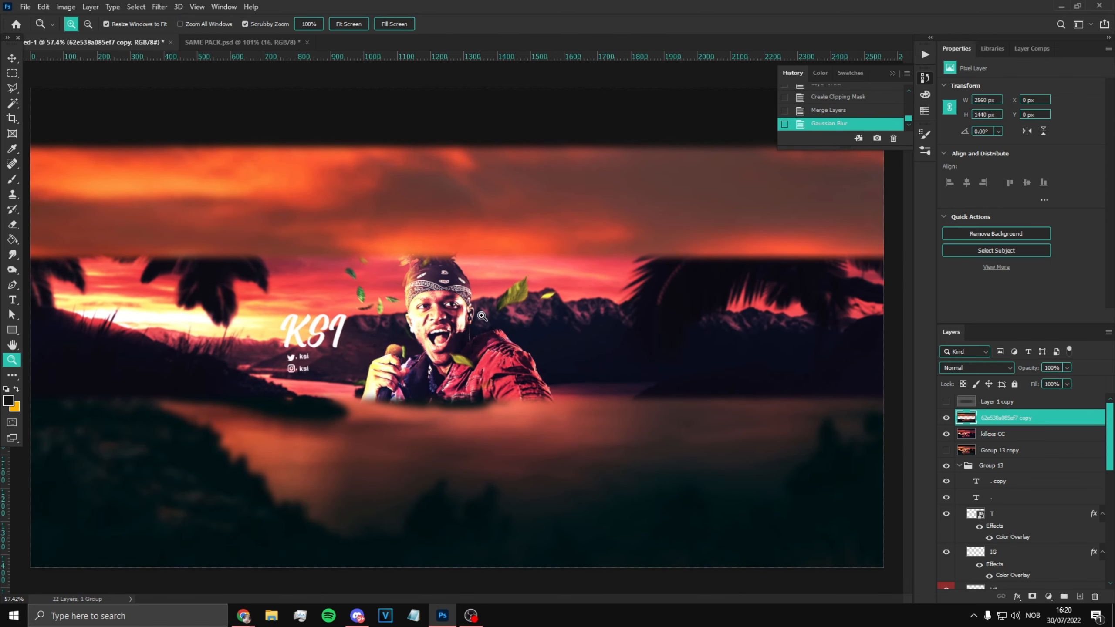
pyautogui.keyDown('alt'); pyautogui.click(473, 313); pyautogui.keyUp('alt')
pyautogui.rightClick(389, 333)
pyautogui.click(421, 344)
# Try a black stroke layer style on the merged sunset layer.
pyautogui.rightClick(980, 424)
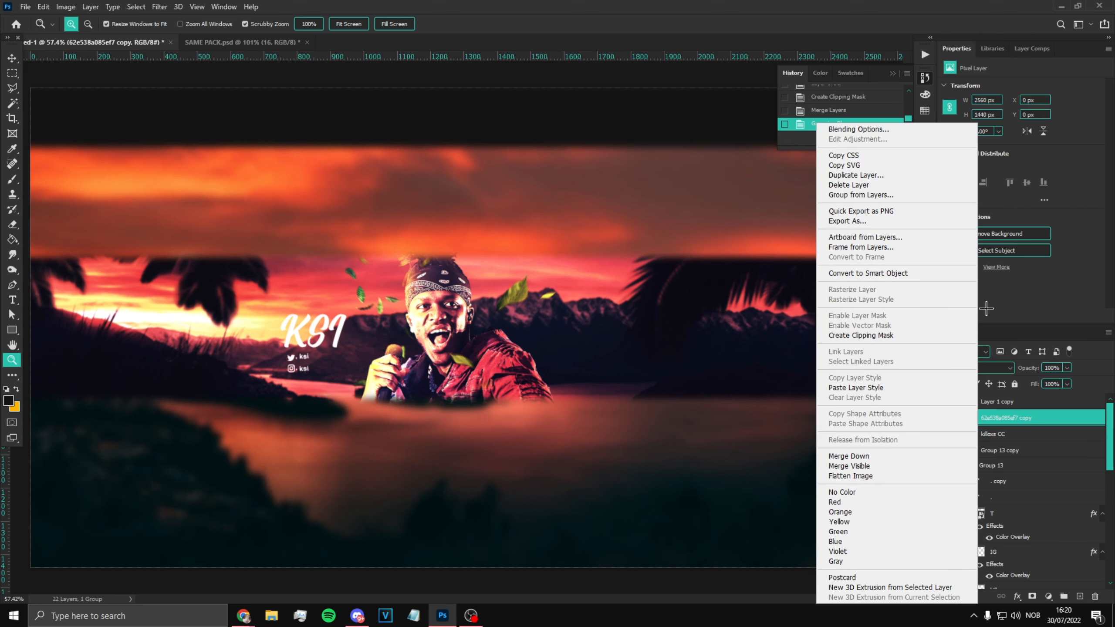
pyautogui.click(860, 126)
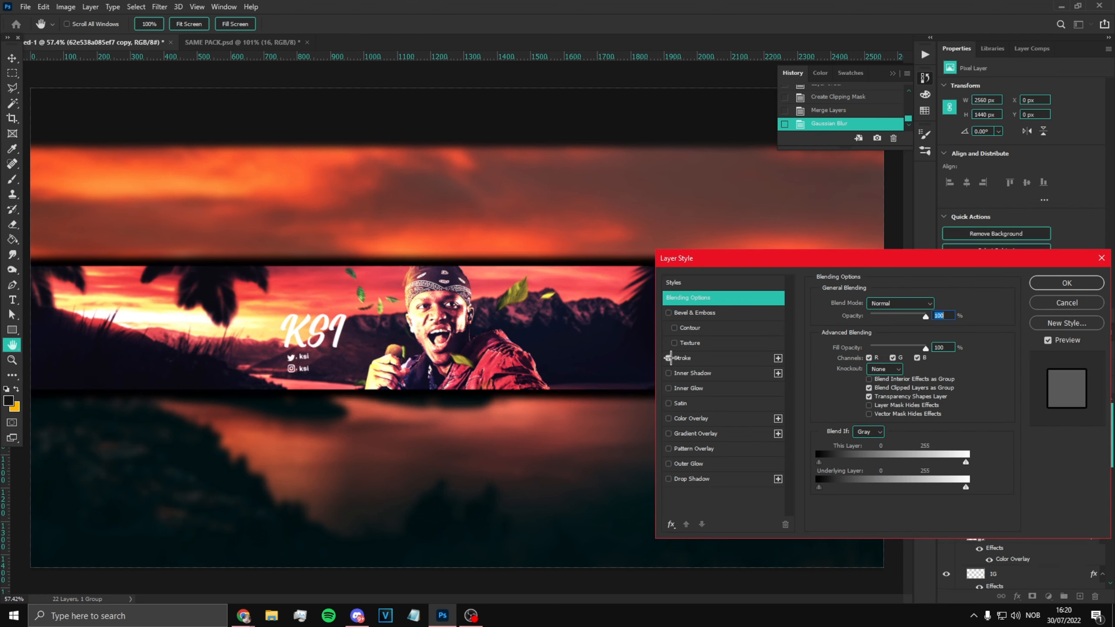
pyautogui.click(1066, 280)
pyautogui.press('z')
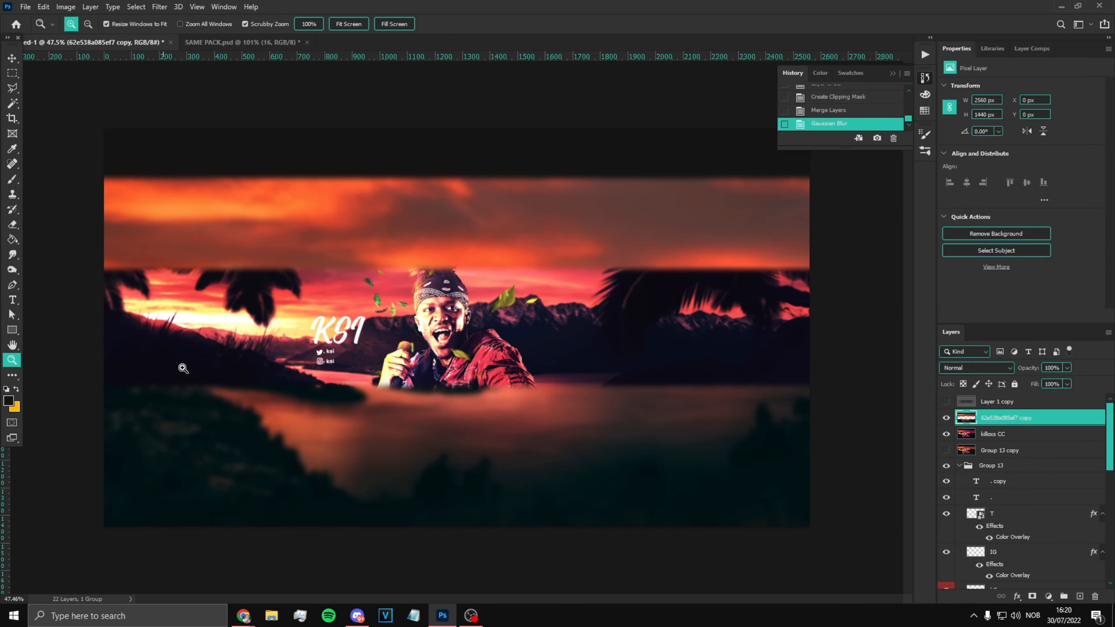
pyautogui.rightClick(452, 327)
pyautogui.click(479, 336)
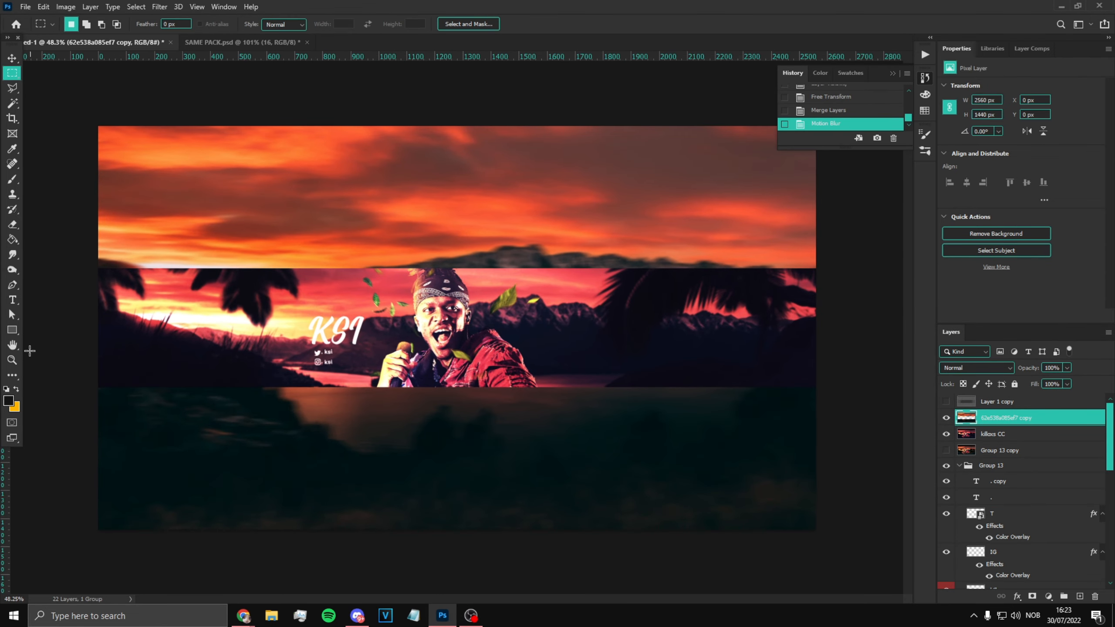
# Collapse and hide Group 13, and merge the 62e538a085ef7 copy layer with the killoxs CC layer.
pyautogui.click(13, 361)
pyautogui.rightClick(406, 325)
pyautogui.click(426, 330)
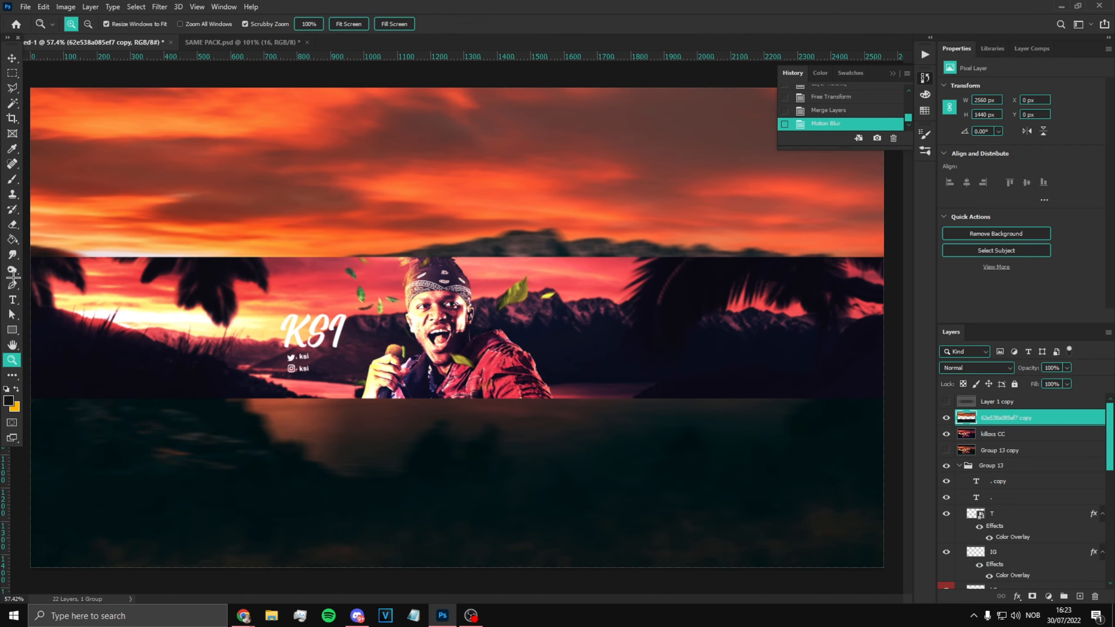
pyautogui.click(12, 300)
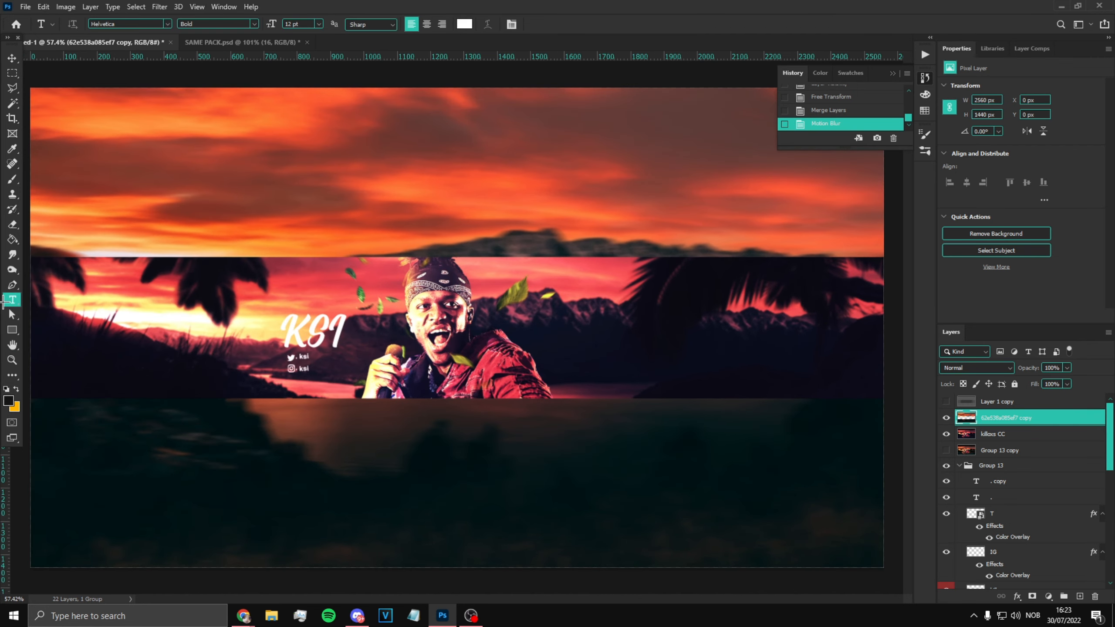
pyautogui.click(959, 466)
pyautogui.click(946, 418)
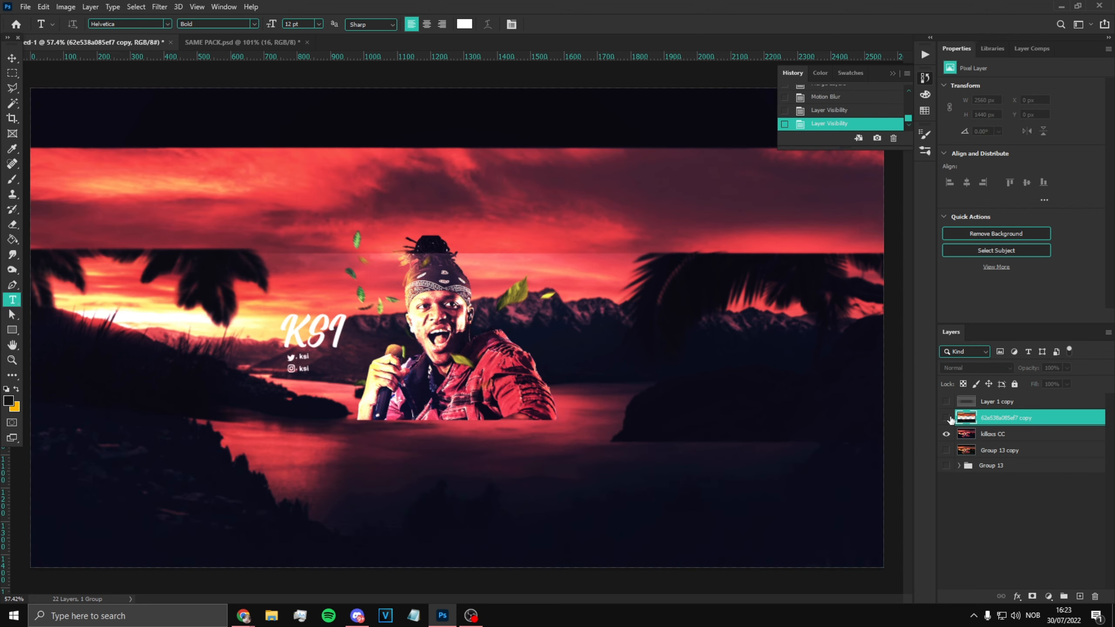
pyautogui.click(946, 417)
pyautogui.keyDown('shift'); pyautogui.click(1009, 434); pyautogui.keyUp('shift')
pyautogui.hotkey('ctrl', 'e')
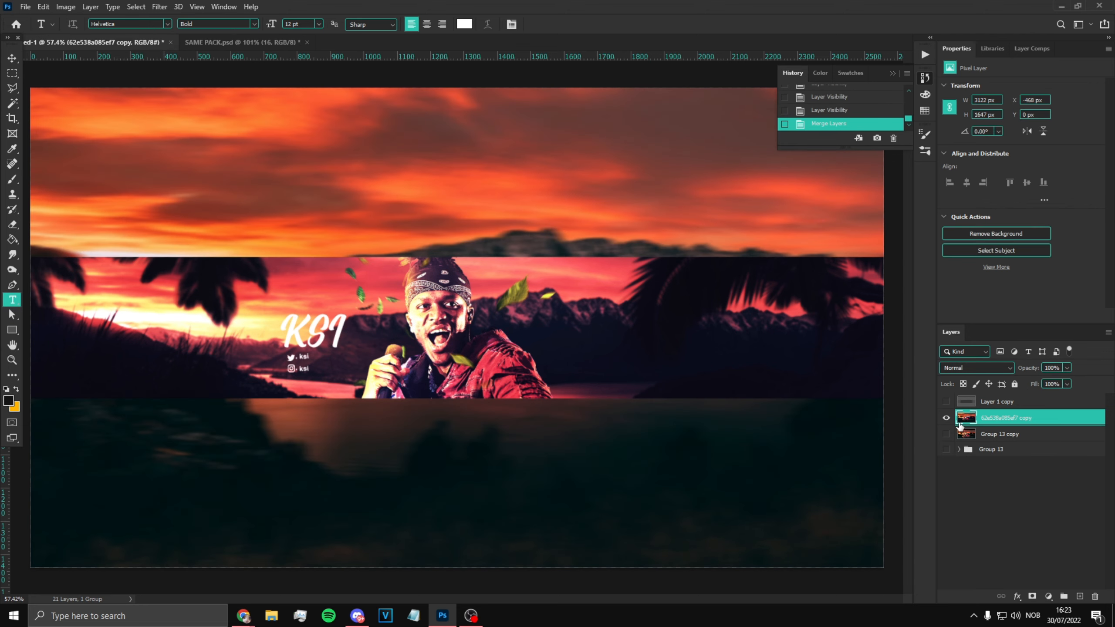
# Add the white text "made by" in the sky above the banner strip and enlarge it to about 940 px wide.
pyautogui.click(347, 168)
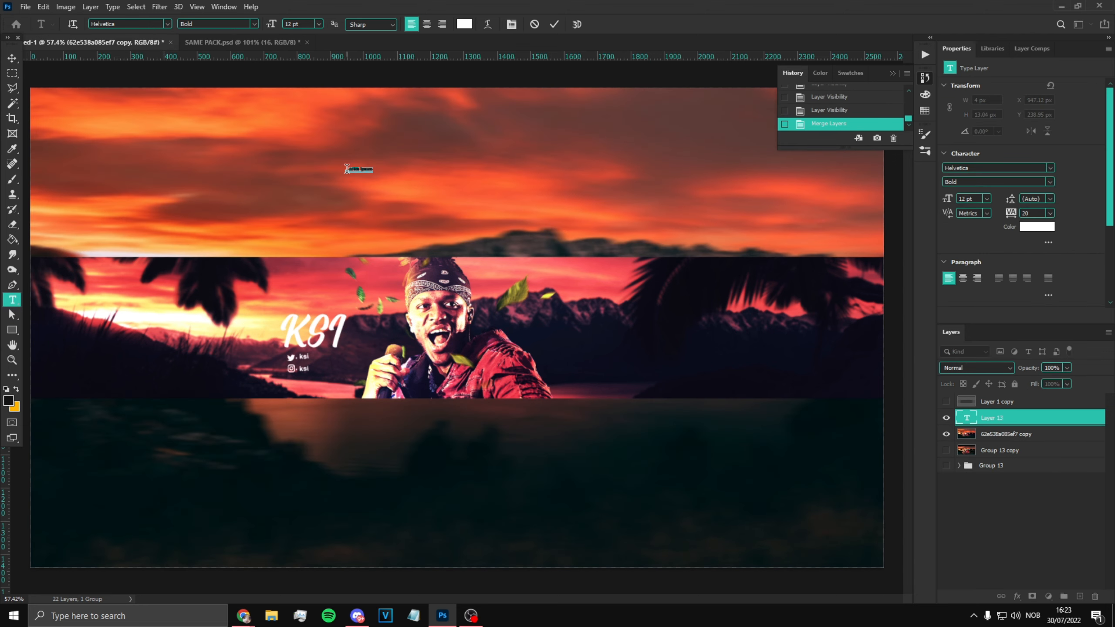
pyautogui.click(12, 59)
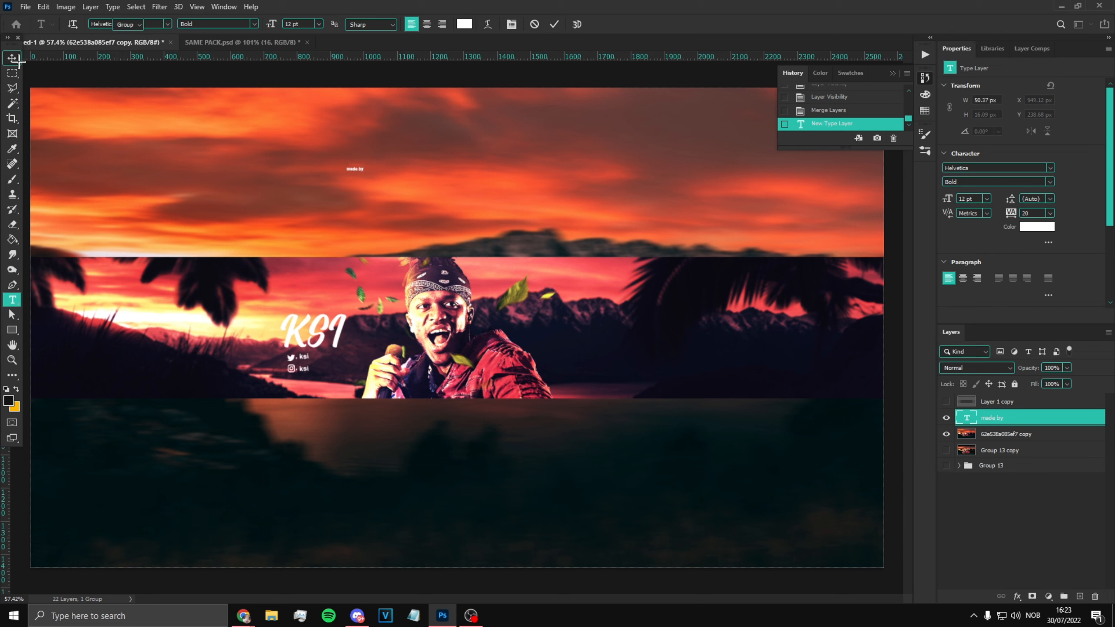
pyautogui.hotkey('ctrl', 't')
pyautogui.moveTo(364, 174); pyautogui.dragTo(535, 187)
pyautogui.press('Return')
# Change the font of the "made by" text to Arame.
pyautogui.click(12, 300)
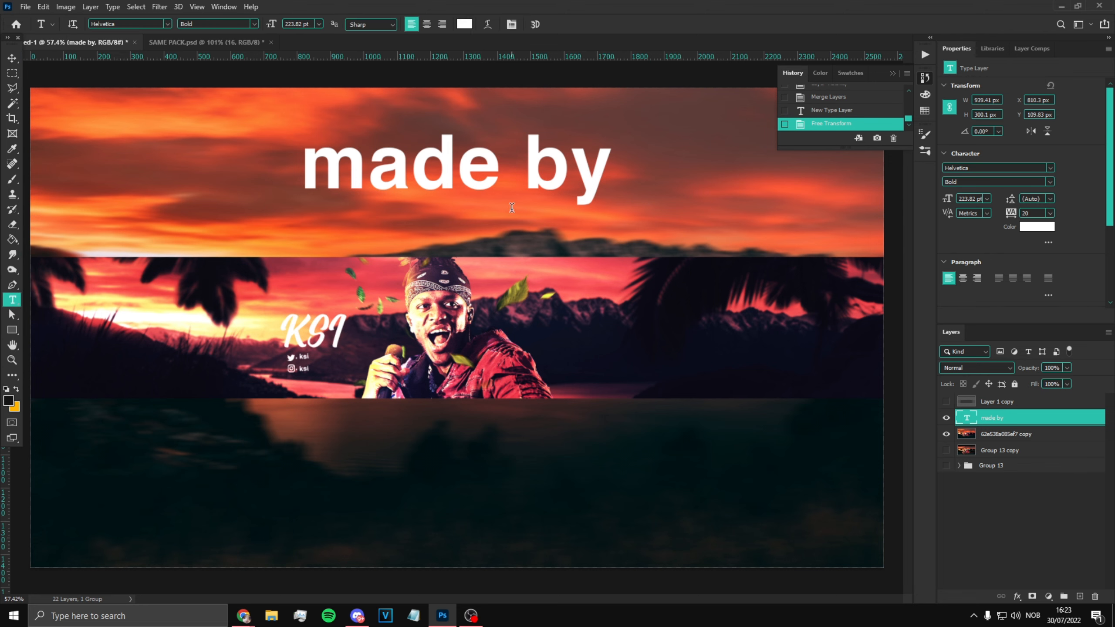
pyautogui.click(600, 183)
pyautogui.hotkey('ctrl', 'a')
pyautogui.click(168, 23)
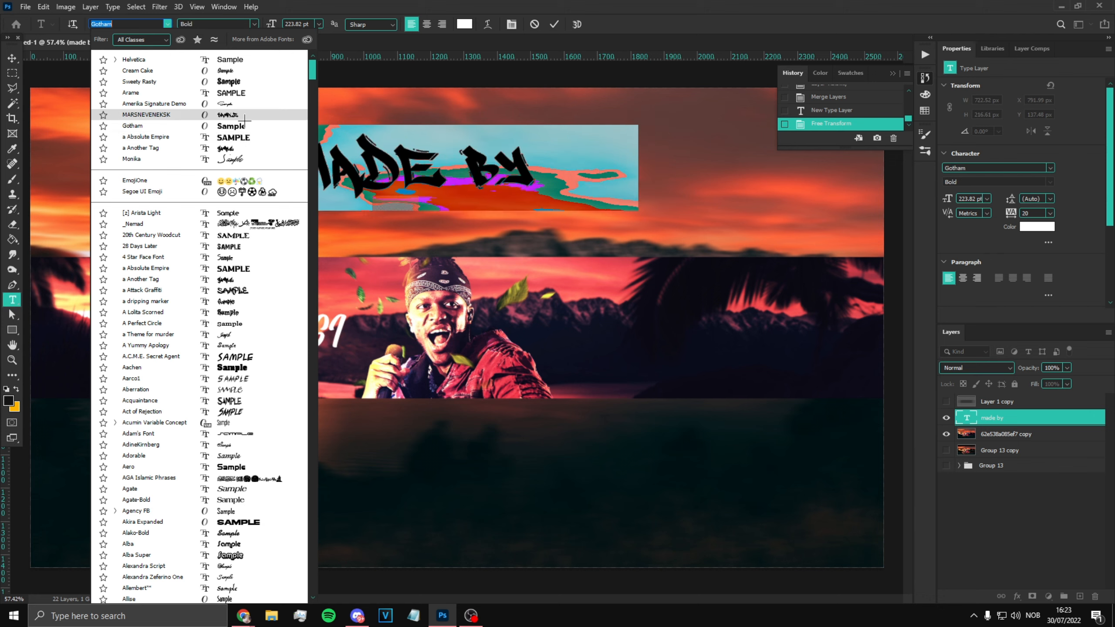
pyautogui.click(240, 94)
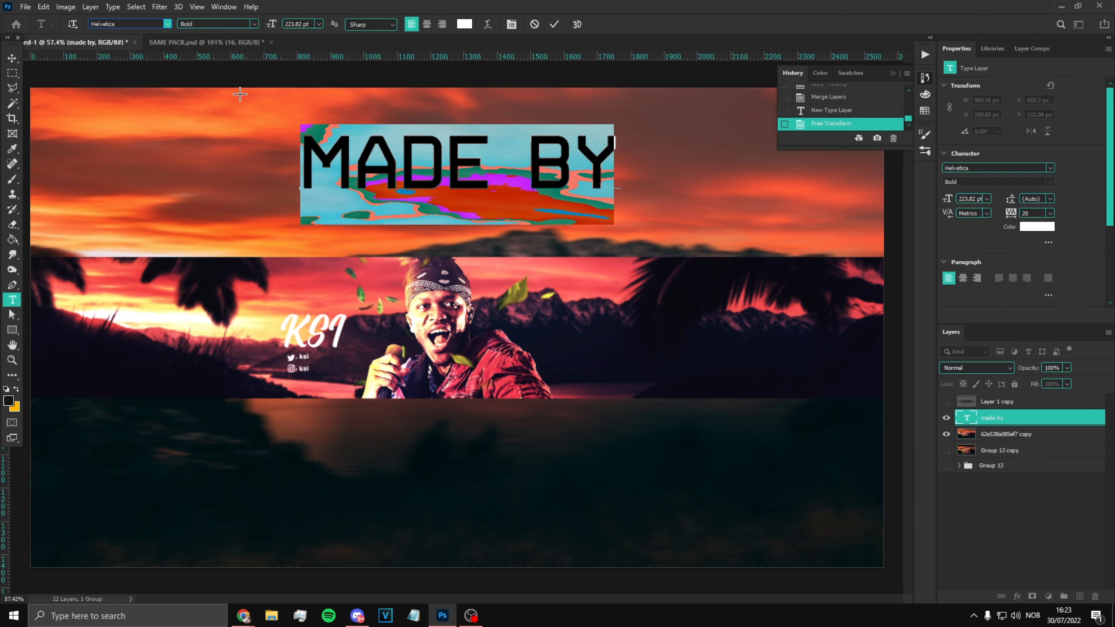
pyautogui.click(12, 59)
# Centre the "made by" text horizontally and place a duplicate of it in the dark area below the banner strip.
pyautogui.hotkey('ctrl', 't')
pyautogui.moveTo(404, 157); pyautogui.dragTo(392, 476)
pyautogui.press('Return')
pyautogui.hotkey('ctrl', 'j')
pyautogui.hotkey('ctrl', 't')
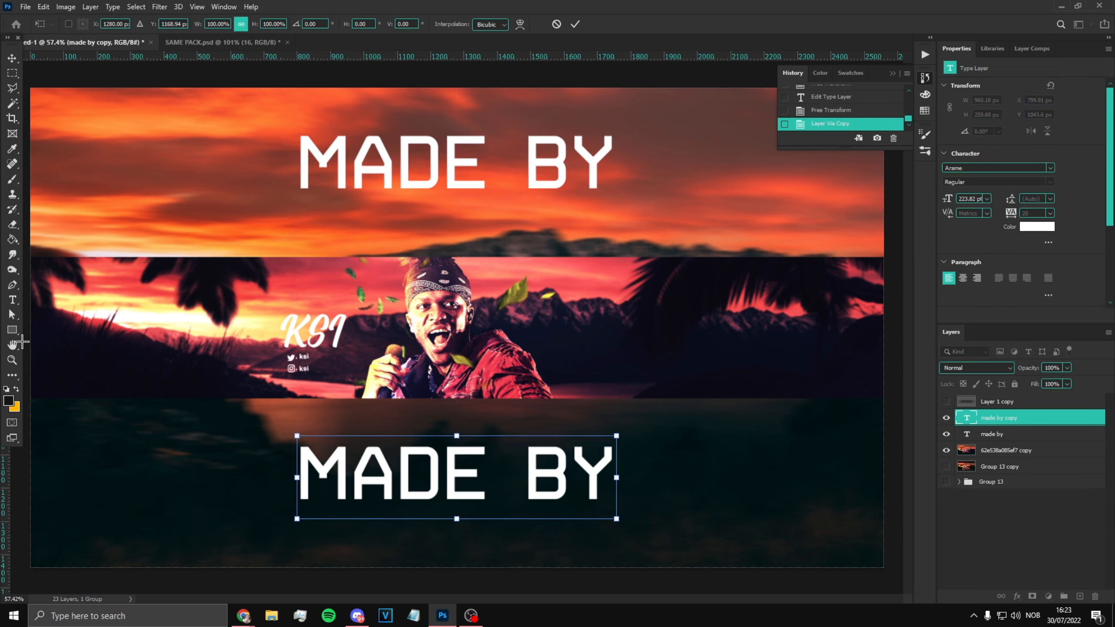
# Replace the lower duplicate's text with "Yuzo" and centre it under the banner strip.
pyautogui.press('t')
pyautogui.moveTo(599, 473); pyautogui.dragTo(272, 451)
pyautogui.write('Yuzo')
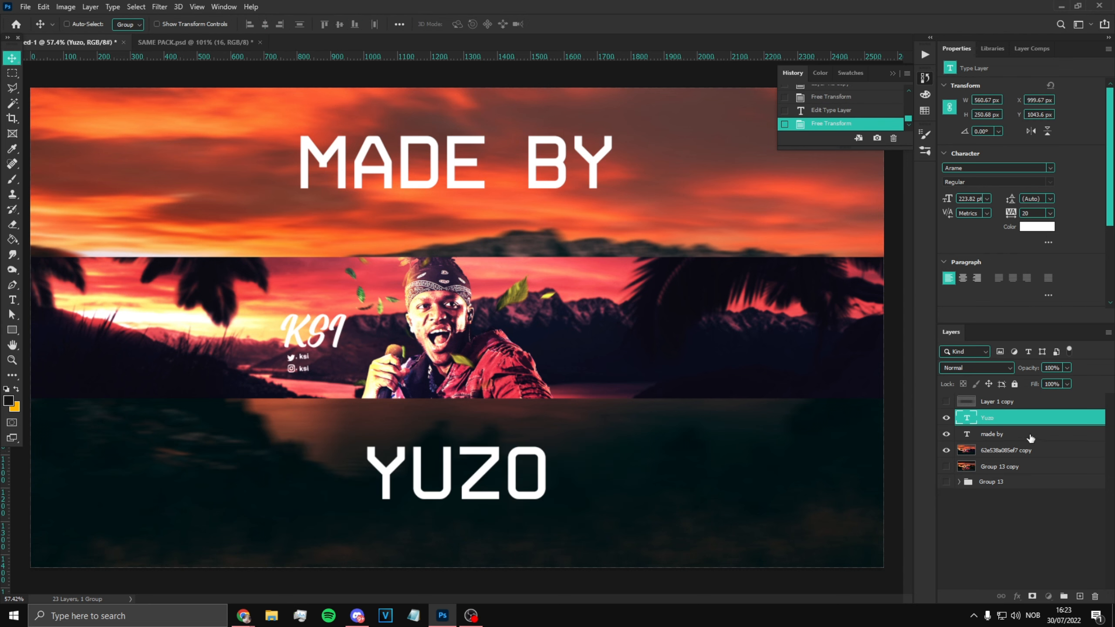
# Merge the Yuzo and made by text layers and set the merged layer's blend mode to Overlay.
pyautogui.keyDown('ctrl'); pyautogui.click(1030, 439); pyautogui.keyUp('ctrl')
pyautogui.hotkey('ctrl', 'e')
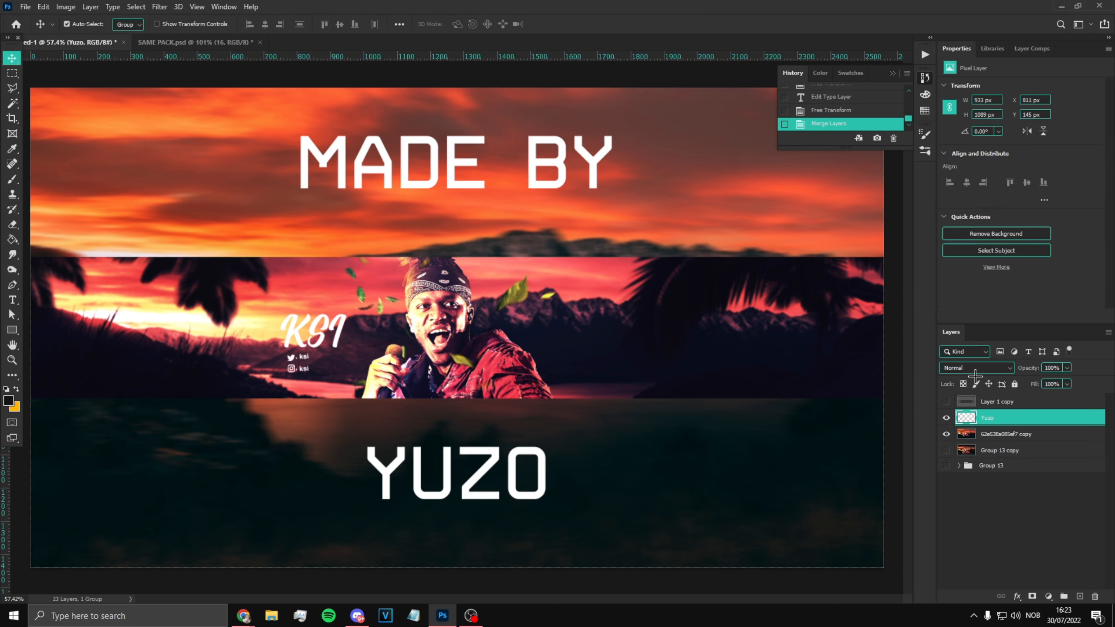
pyautogui.click(976, 367)
pyautogui.click(974, 454)
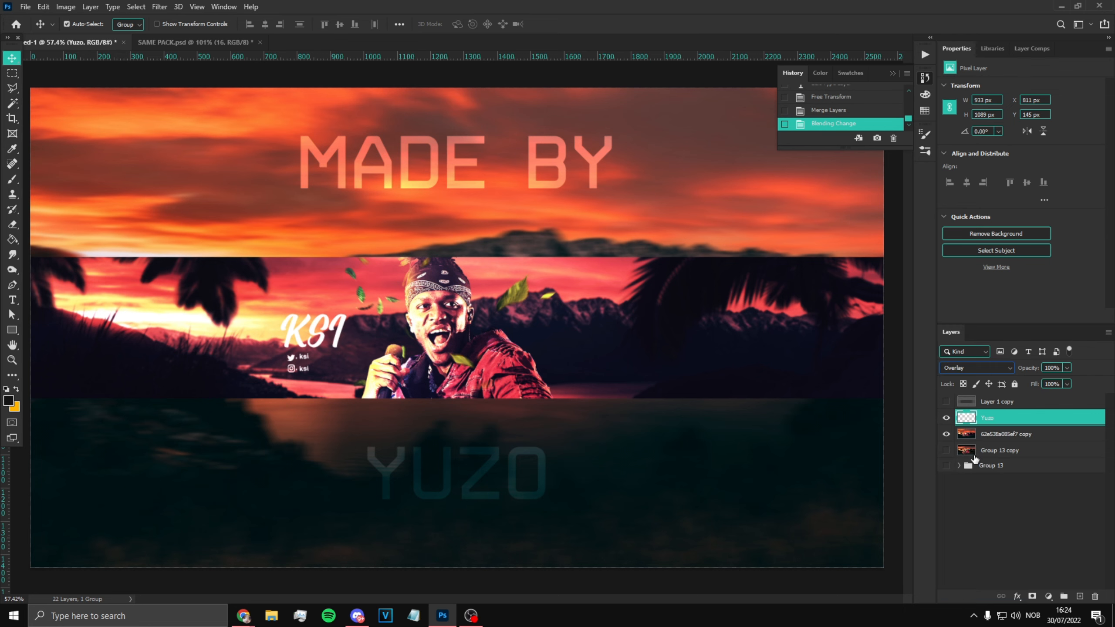
pyautogui.click(12, 360)
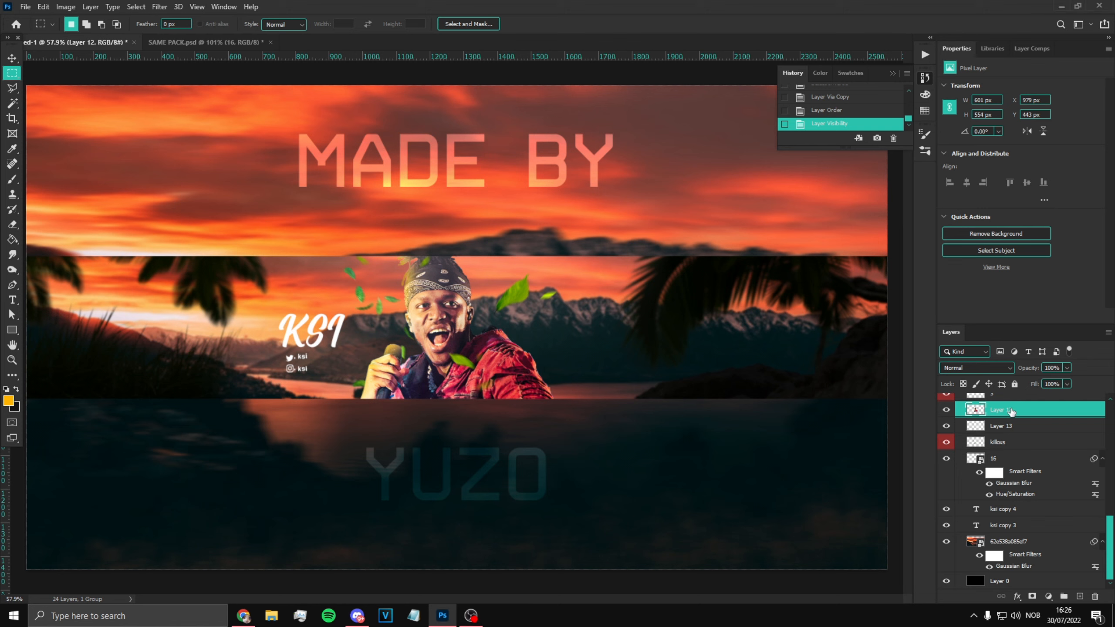
# Add a white Outer Glow of 65 px and a white Inner Glow of 18 px at 42% opacity to the portrait layer, then compare before and after.
pyautogui.rightClick(1014, 410)
pyautogui.click(892, 129)
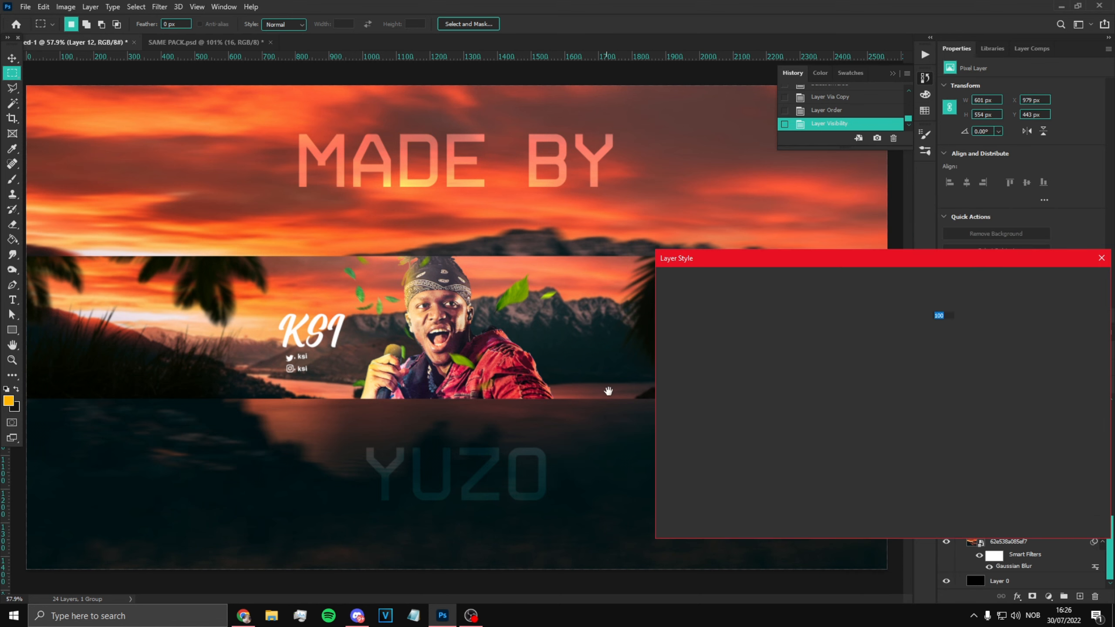
pyautogui.click(692, 463)
pyautogui.moveTo(878, 315); pyautogui.dragTo(877, 316)
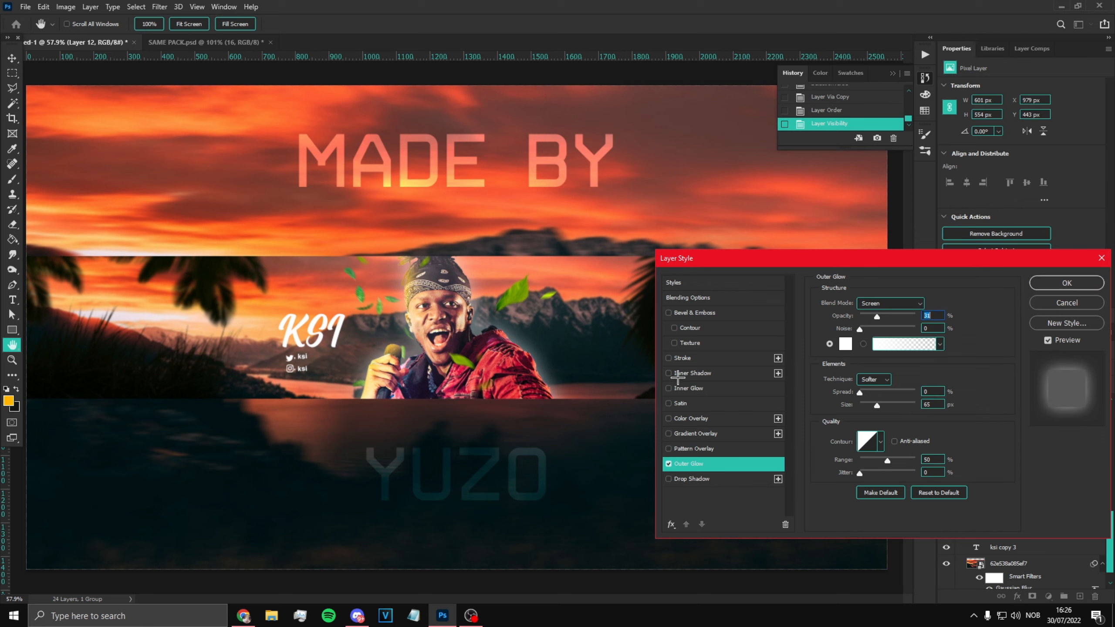
pyautogui.click(684, 373)
pyautogui.click(688, 388)
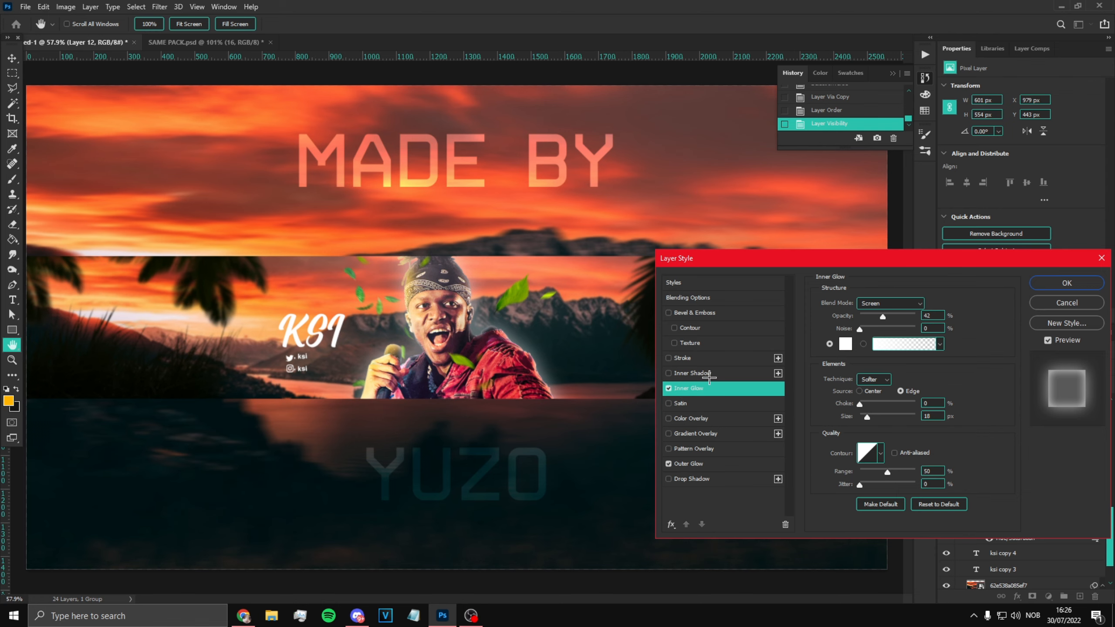
pyautogui.click(1067, 283)
pyautogui.hotkey('ctrl', '-')
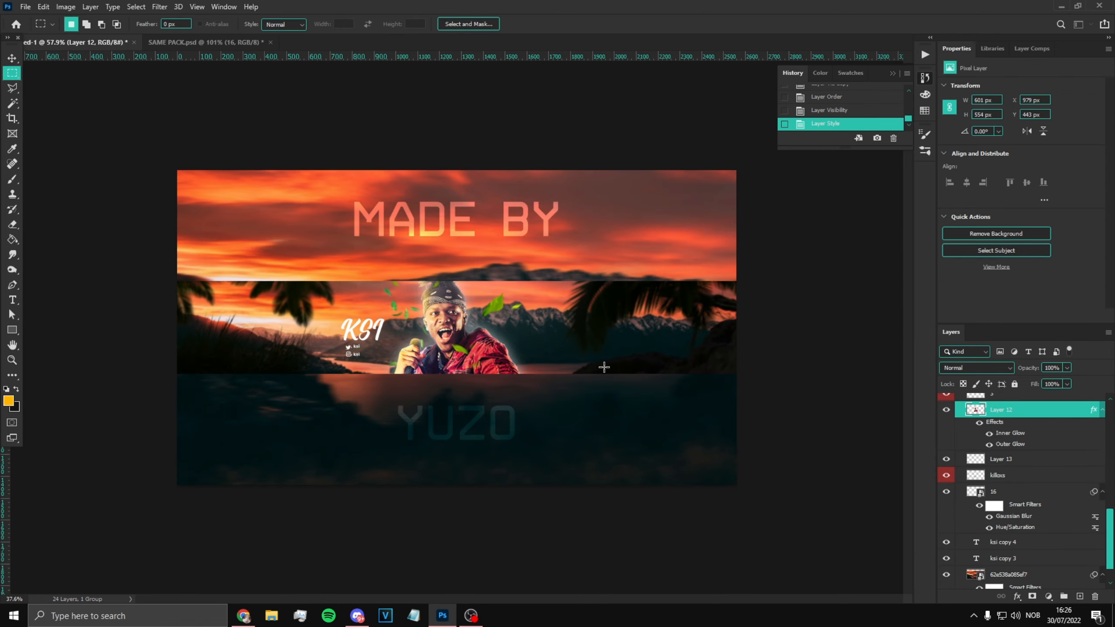
pyautogui.click(945, 410)
pyautogui.click(944, 410)
pyautogui.scroll(2, 409, 325)
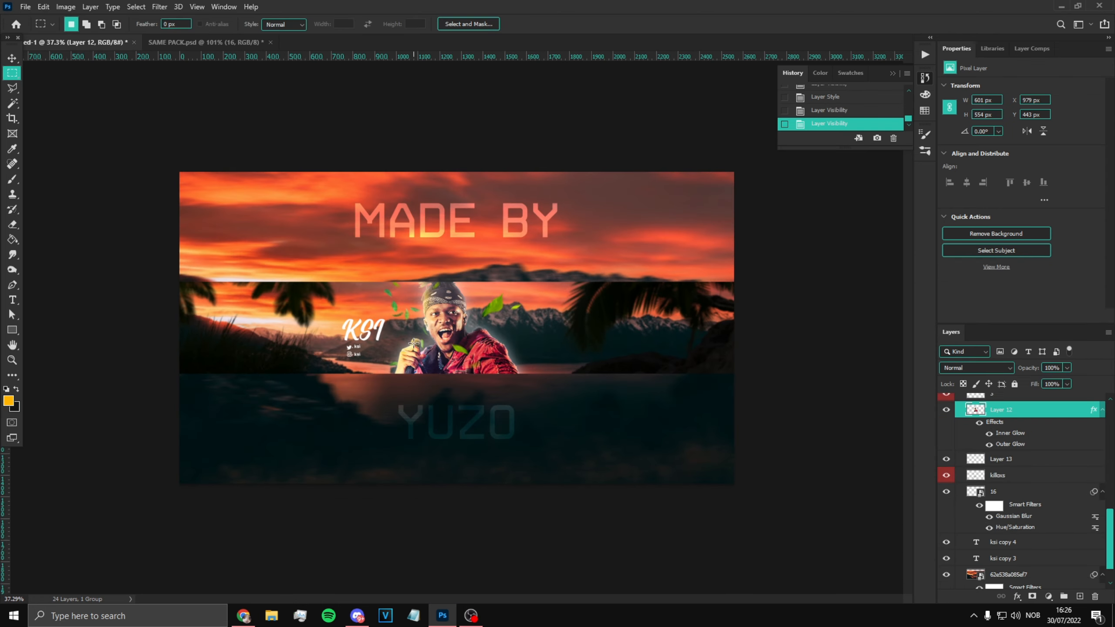
pyautogui.scroll(1, 409, 325)
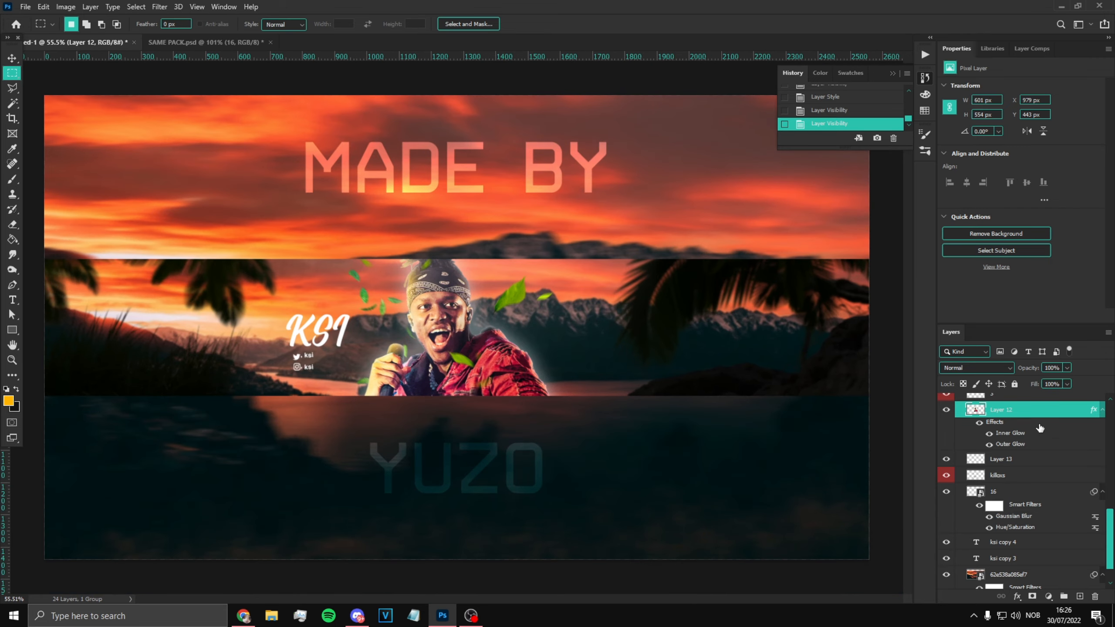
# Reduce the opacity of the portrait layer's Outer Glow to 17%.
pyautogui.rightClick(1003, 409)
pyautogui.click(887, 123)
pyautogui.click(688, 463)
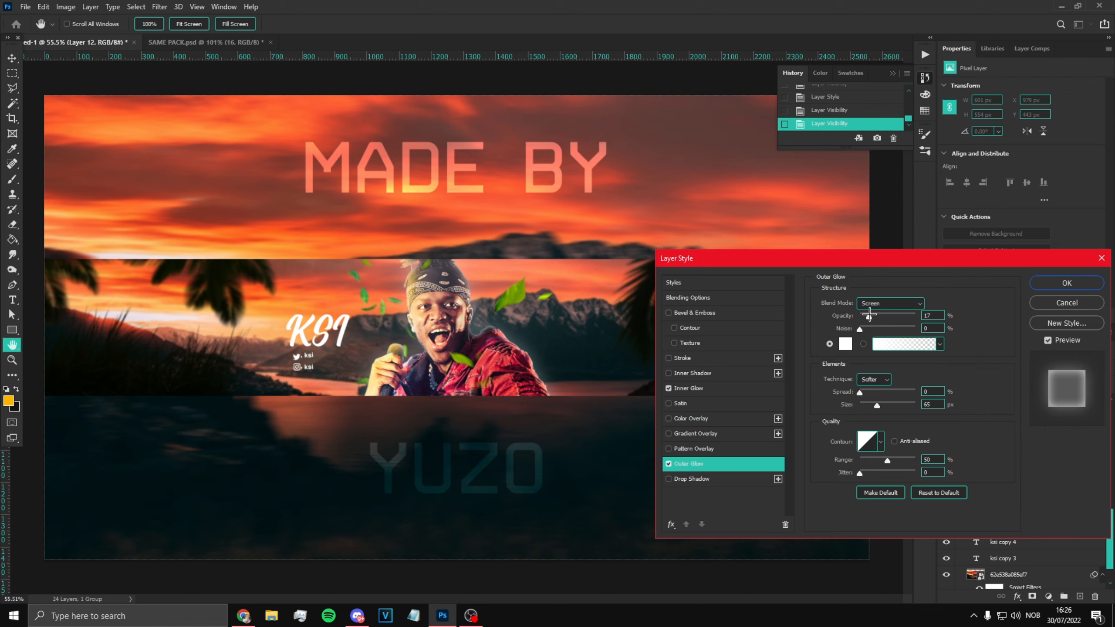
pyautogui.click(1067, 283)
pyautogui.scroll(1, 429, 307)
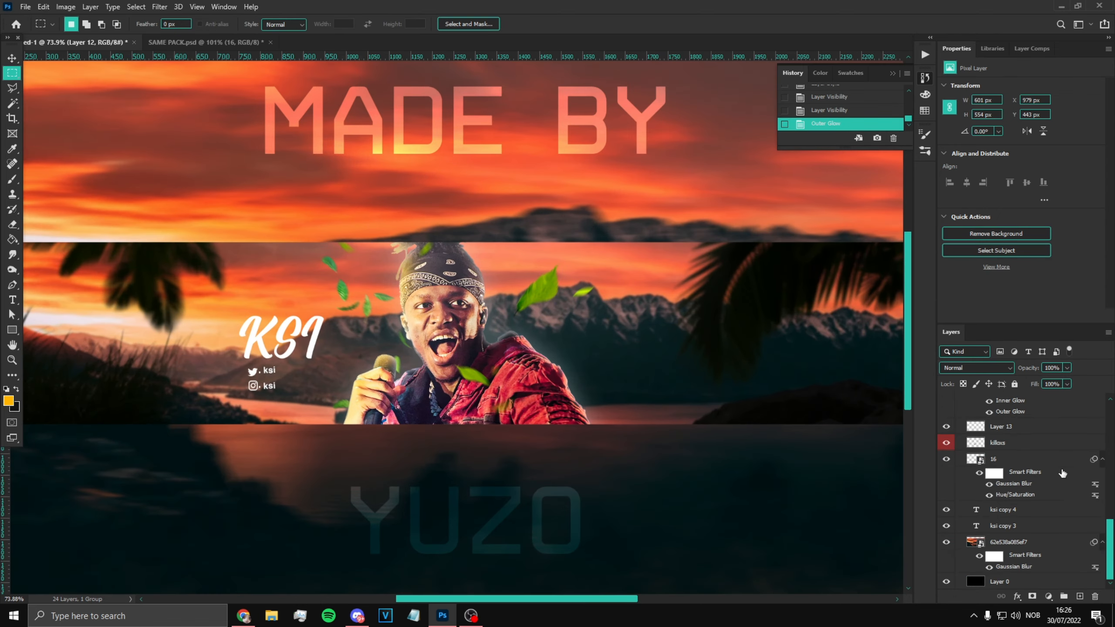
# Collapse Group 13, show the layer copy directly beneath the Yuzo layer and hide Group 13.
pyautogui.scroll(-2, 1022, 467)
pyautogui.scroll(3, 1022, 466)
pyautogui.click(959, 466)
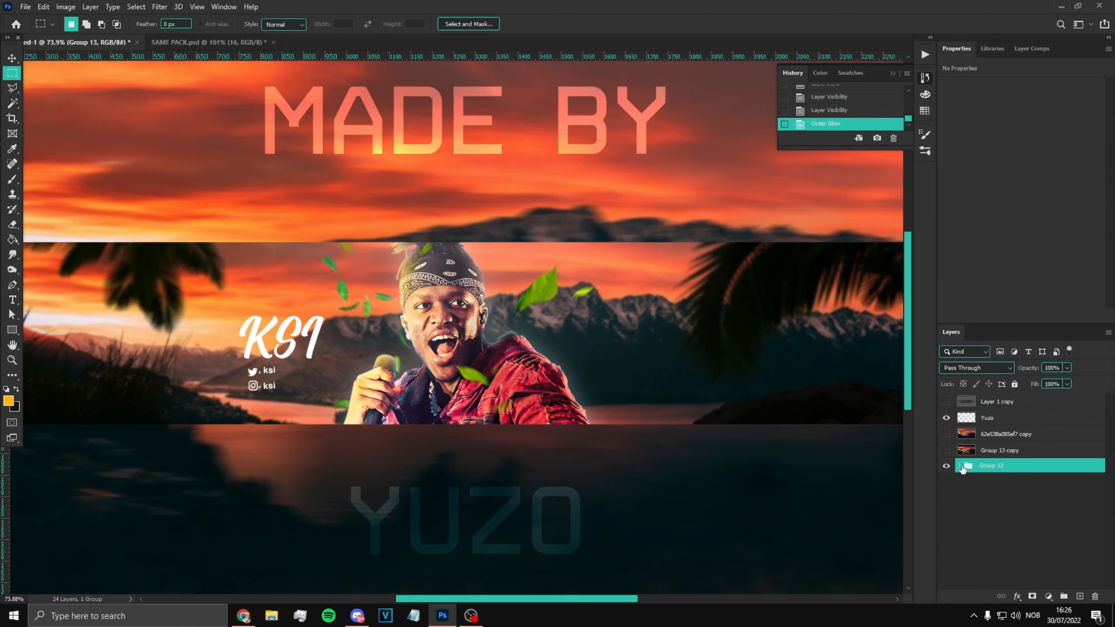
pyautogui.scroll(-1, 615, 417)
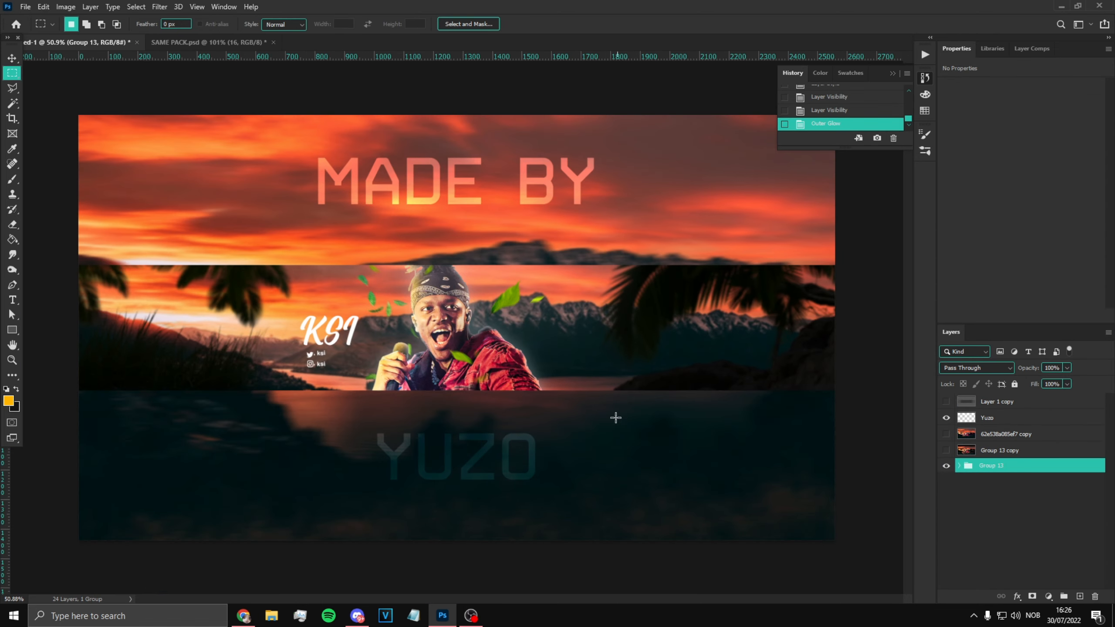
pyautogui.click(946, 434)
pyautogui.click(946, 465)
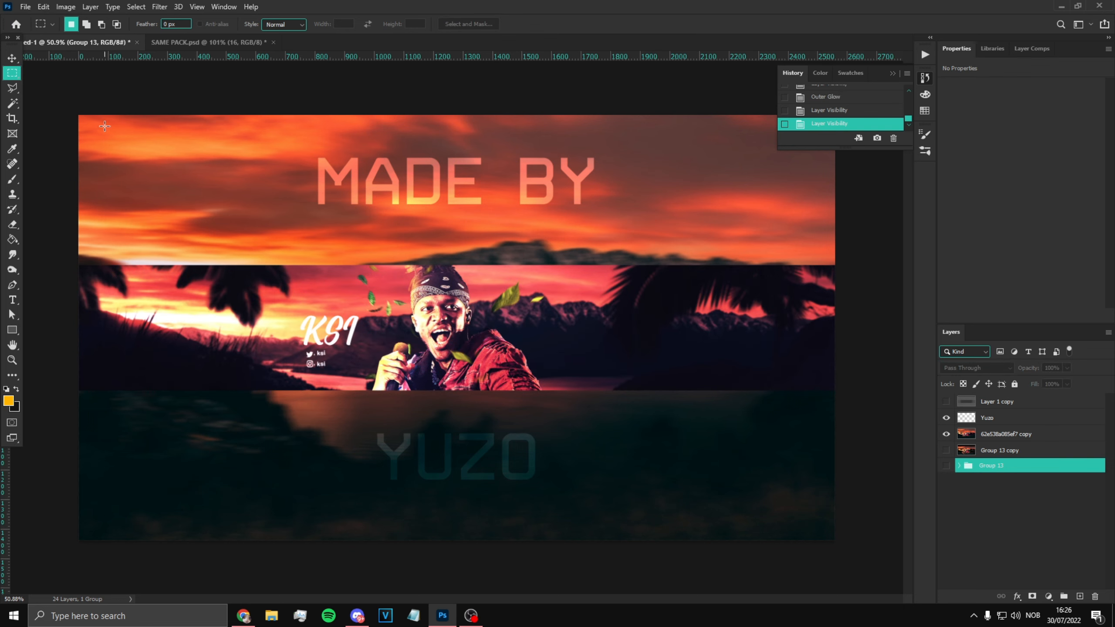
# Save a copy of the banner as a PNG named YouTubeBannerKSI in the GFX folder.
pyautogui.click(25, 6)
pyautogui.click(77, 159)
pyautogui.click(672, 434)
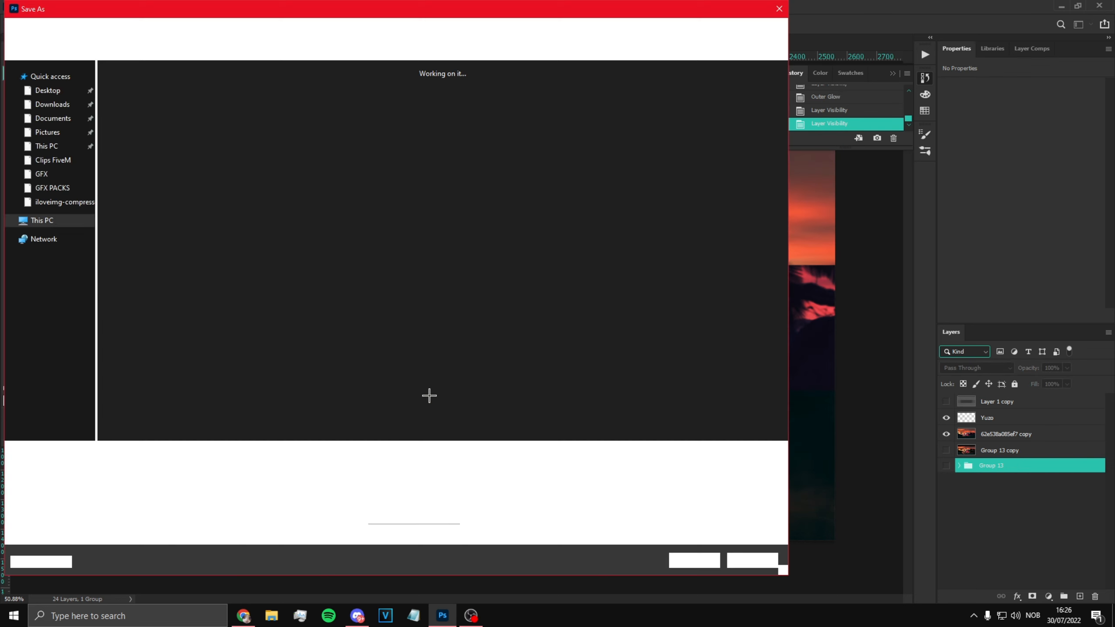
pyautogui.click(175, 468)
pyautogui.click(175, 429)
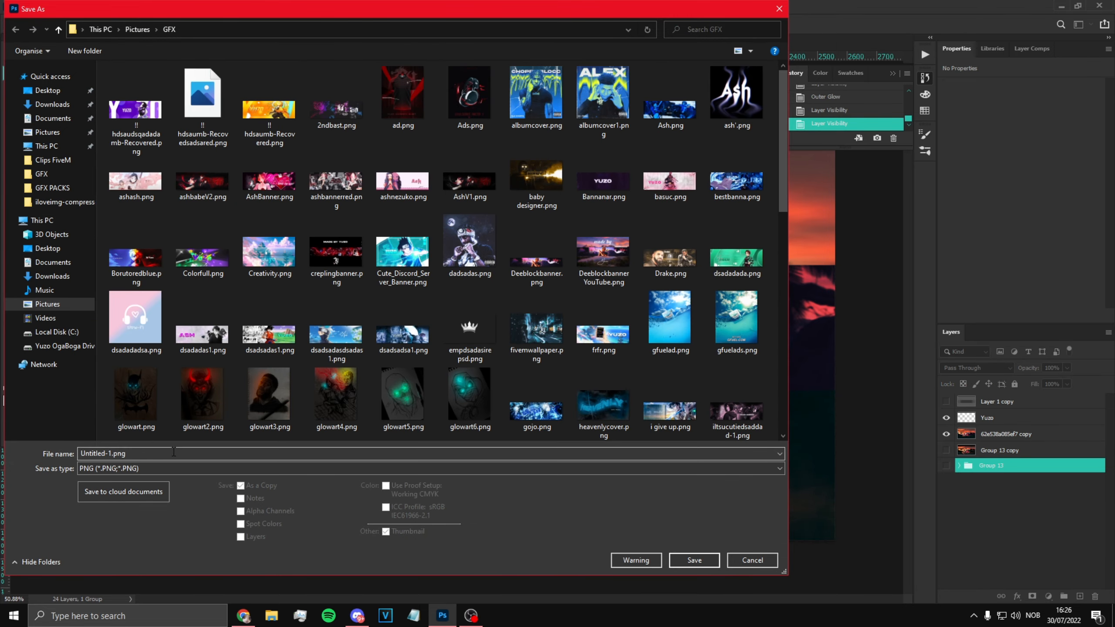
pyautogui.click(174, 452)
pyautogui.moveTo(112, 453); pyautogui.dragTo(49, 448)
pyautogui.press('BackSpace')
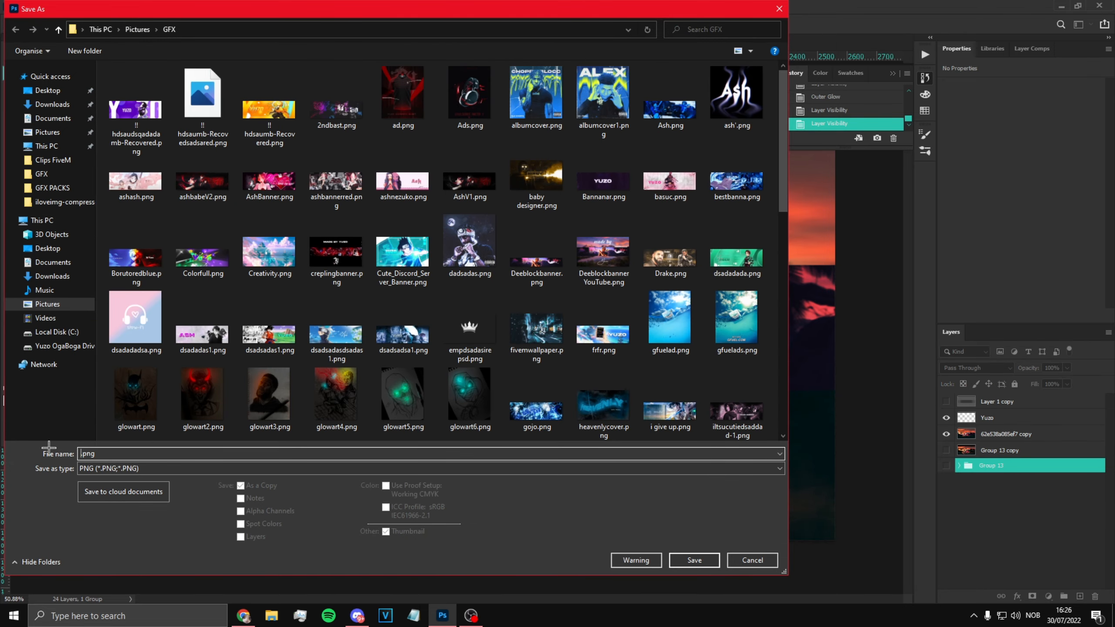
pyautogui.write('YouTubeBannerKSI')
pyautogui.press('Return')
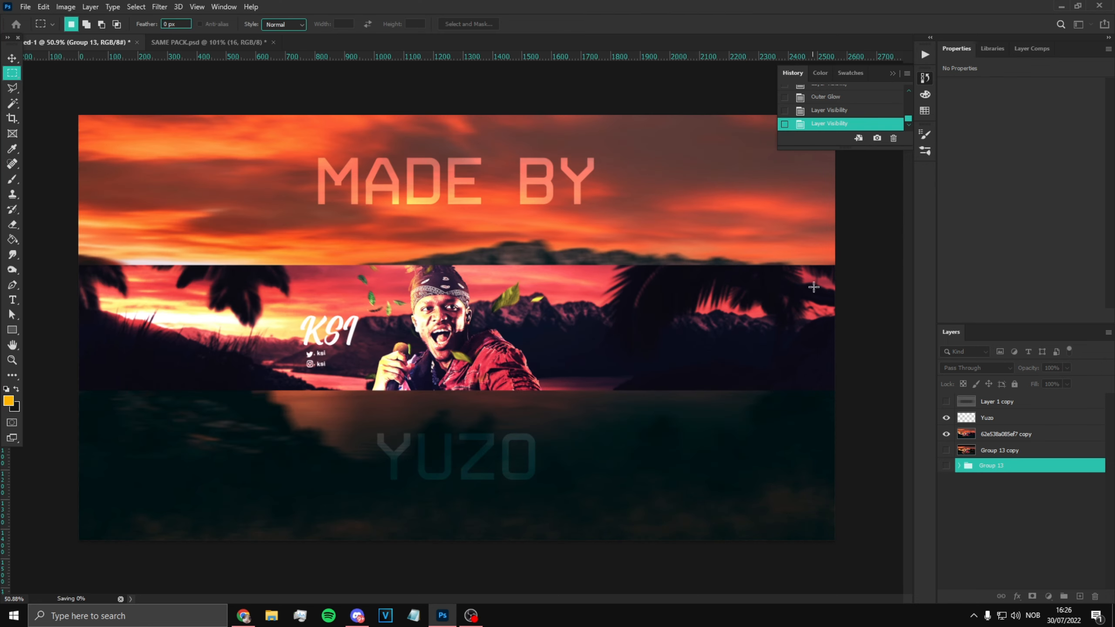